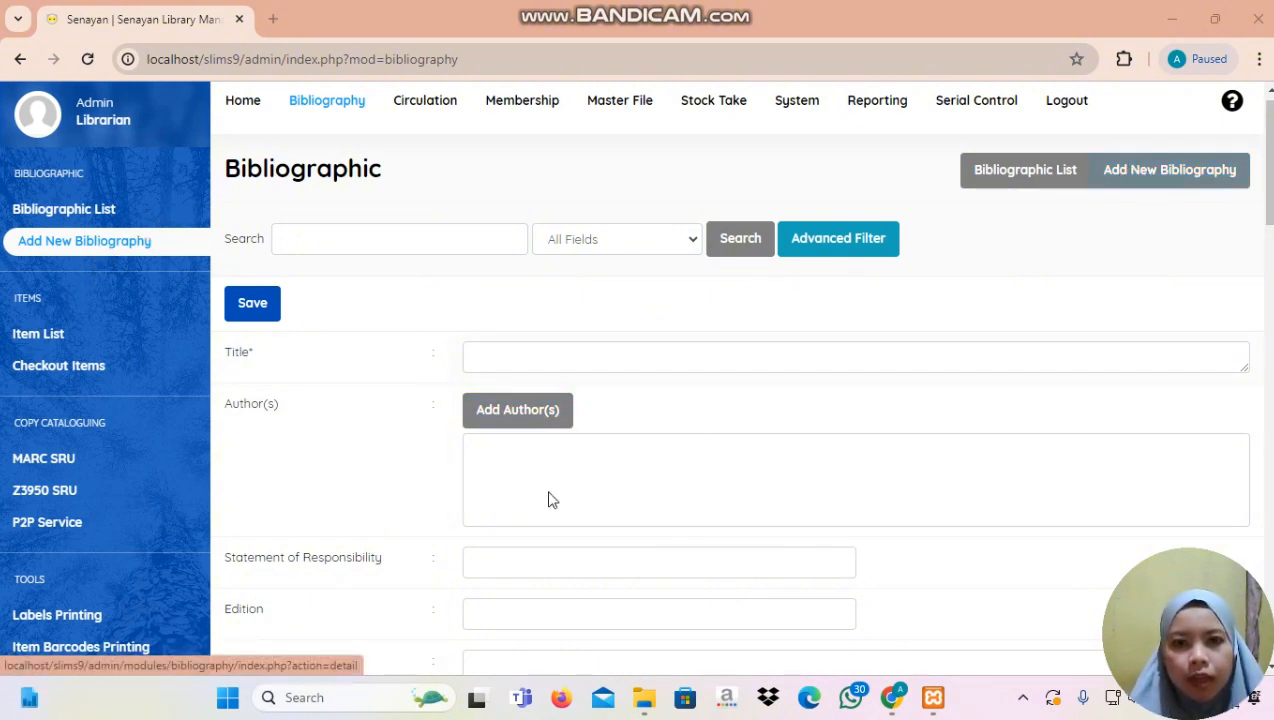
# - Examine the Title field of the new bibliography form
pyautogui.moveTo(1270, 196)
pyautogui.mouseDown()
pyautogui.moveTo(1270, 218)
pyautogui.moveTo(1270, 206)
pyautogui.mouseUp()
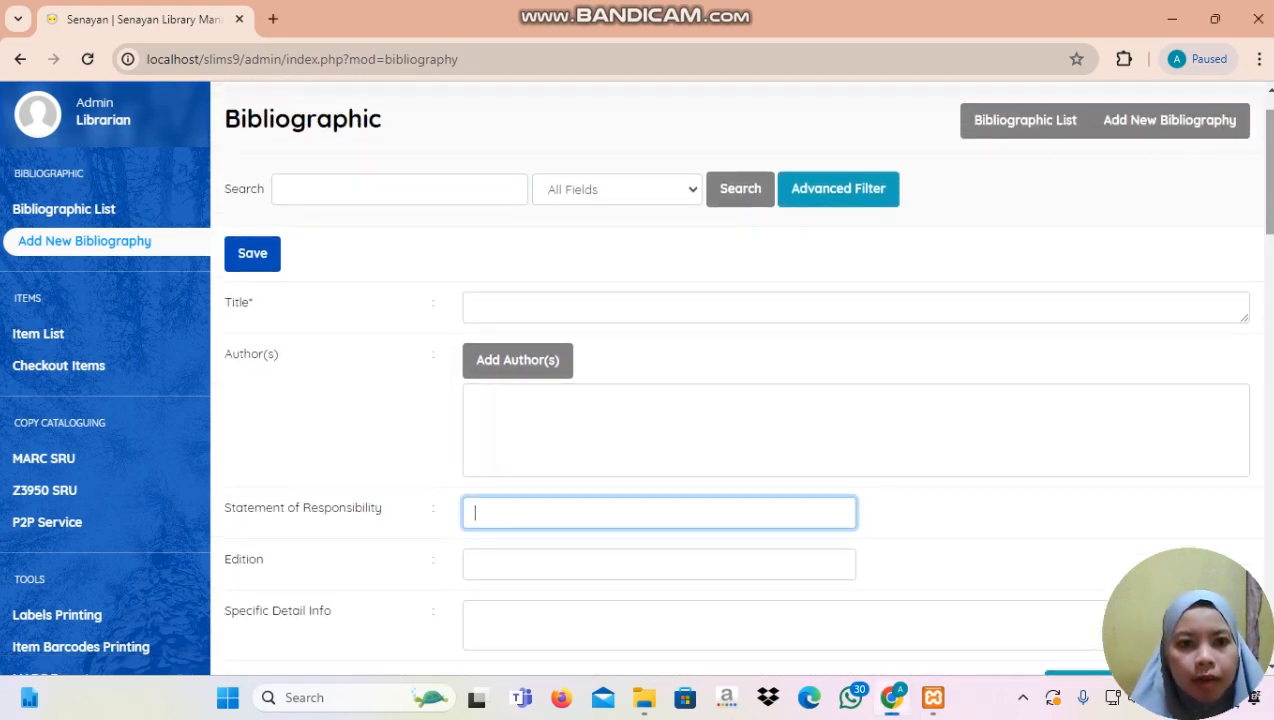
pyautogui.click(717, 313)
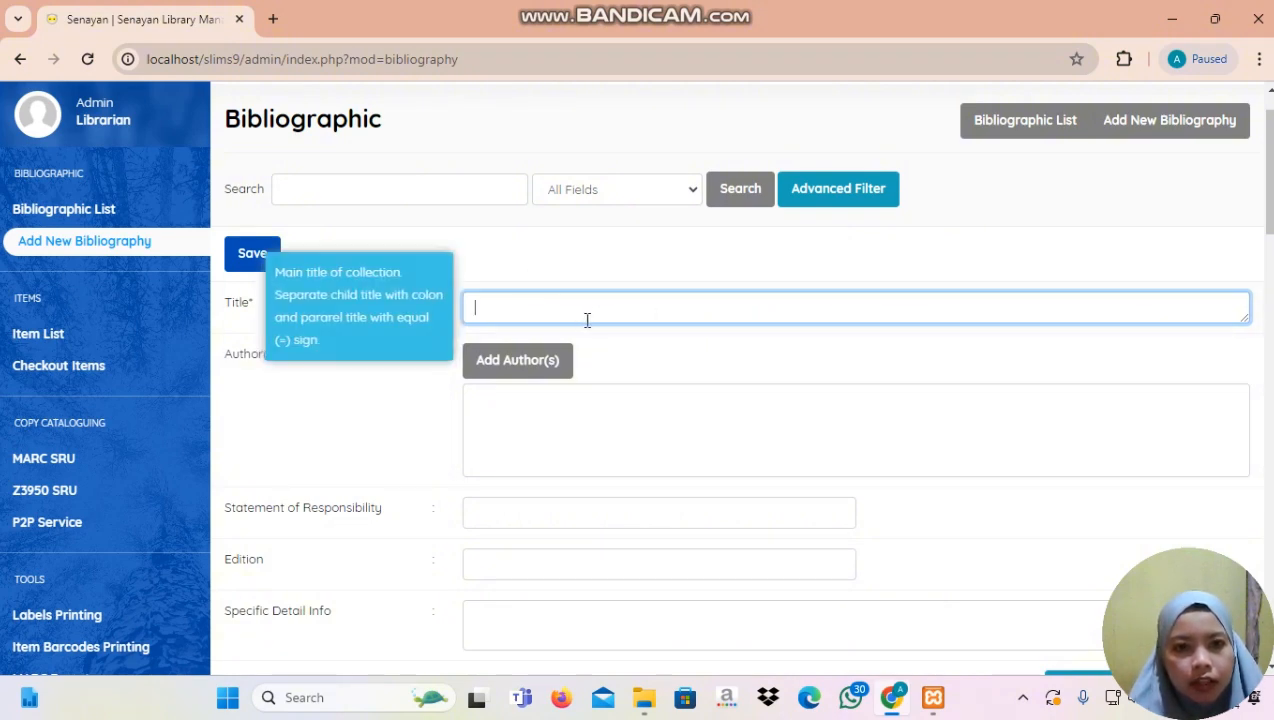
pyautogui.moveTo(1269, 200); pyautogui.dragTo(1269, 227)
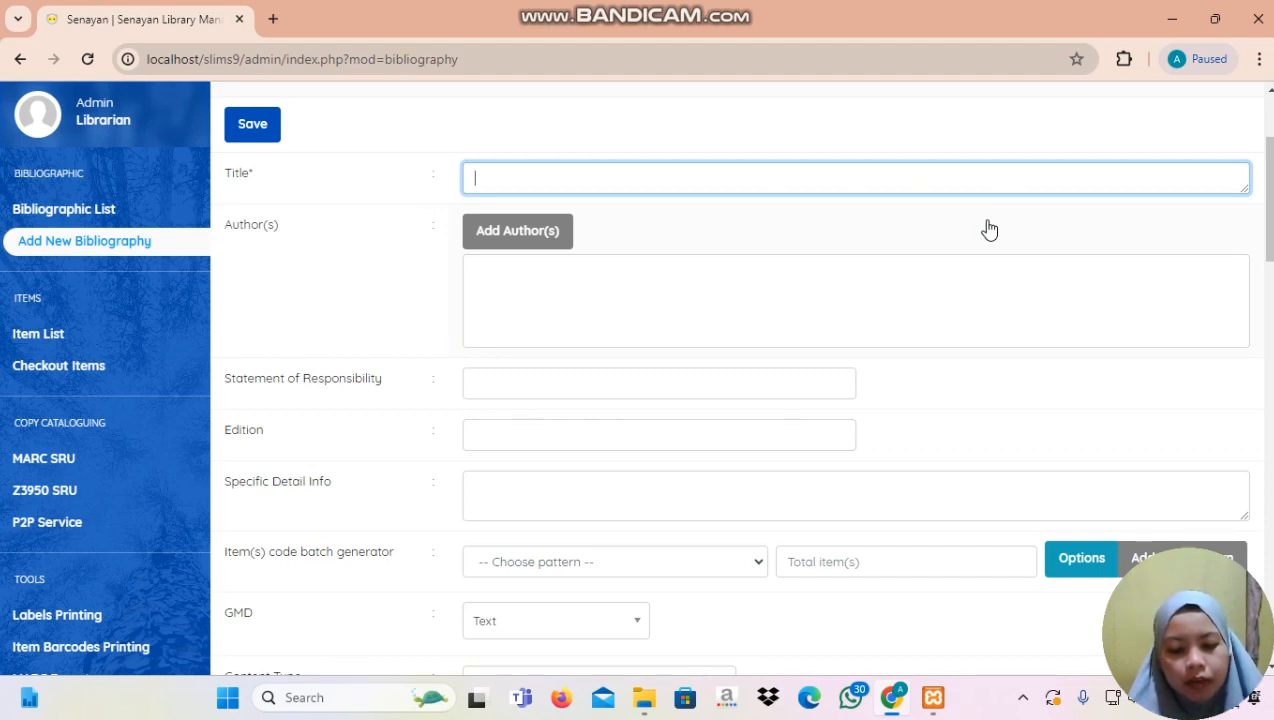
# - Examine the author name, name type and role options for adding an author, and close the dialog without inserting one
pyautogui.click(527, 241)
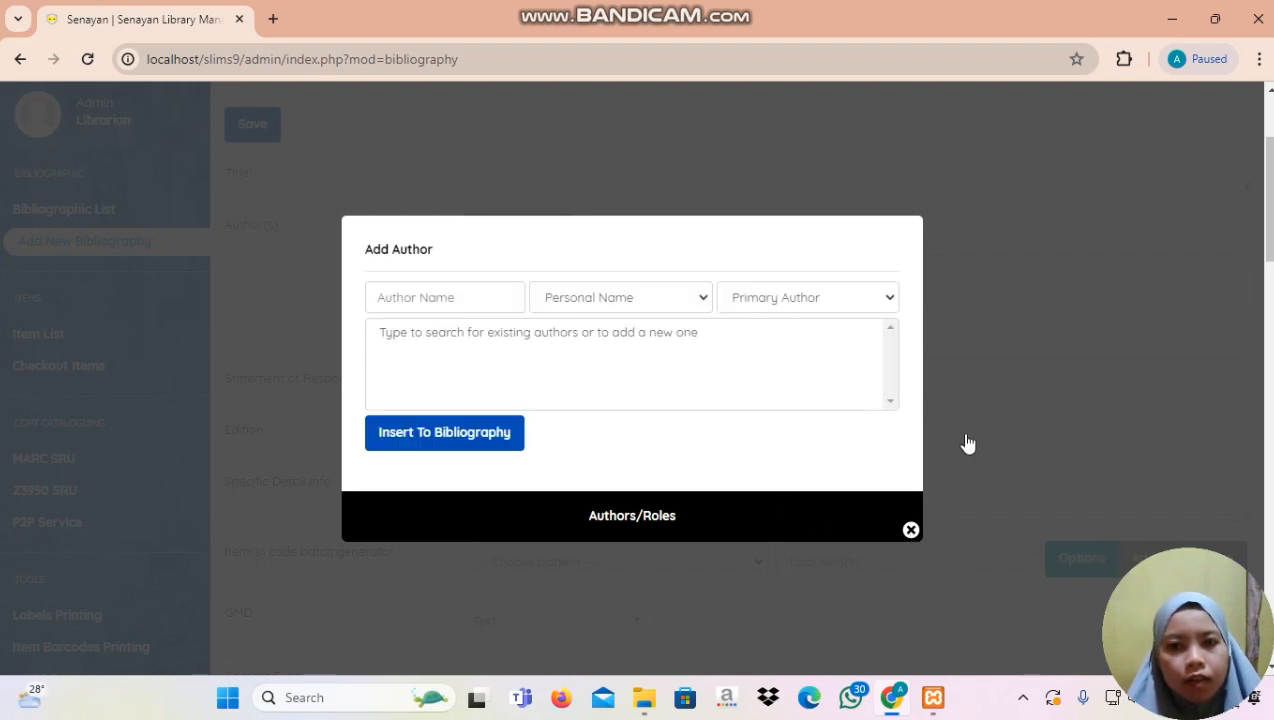
pyautogui.click(433, 297)
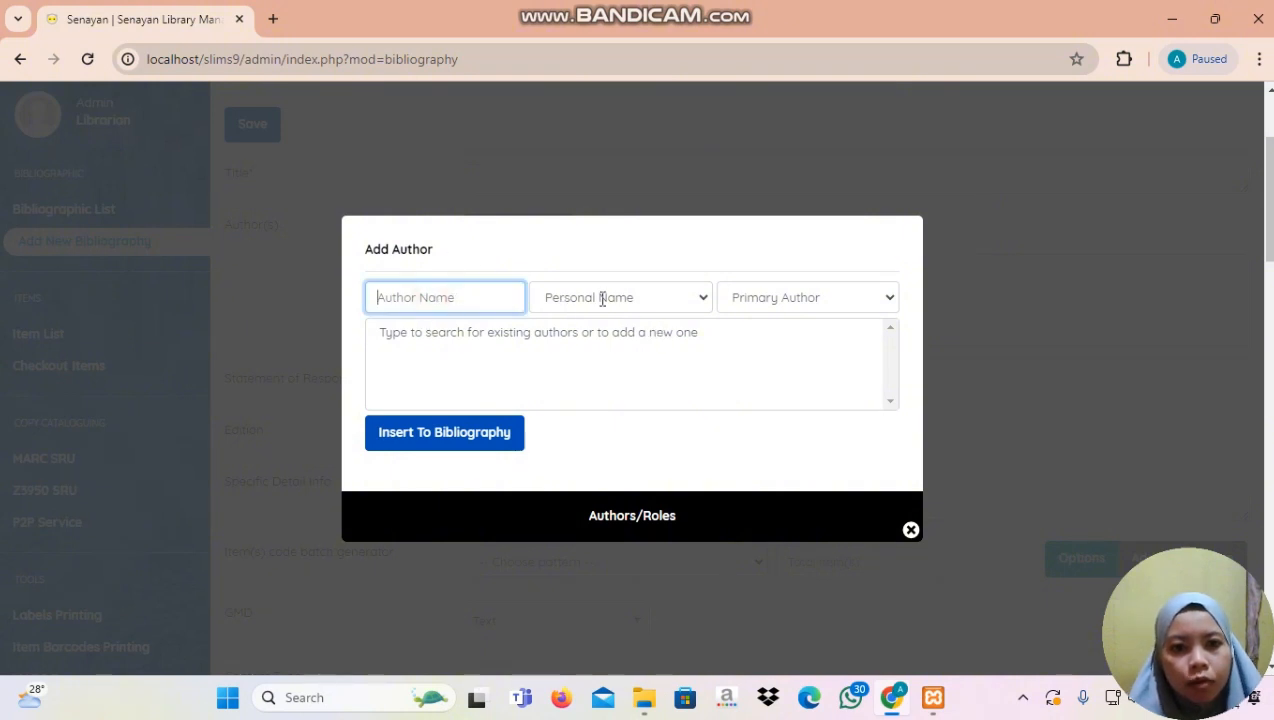
pyautogui.click(613, 299)
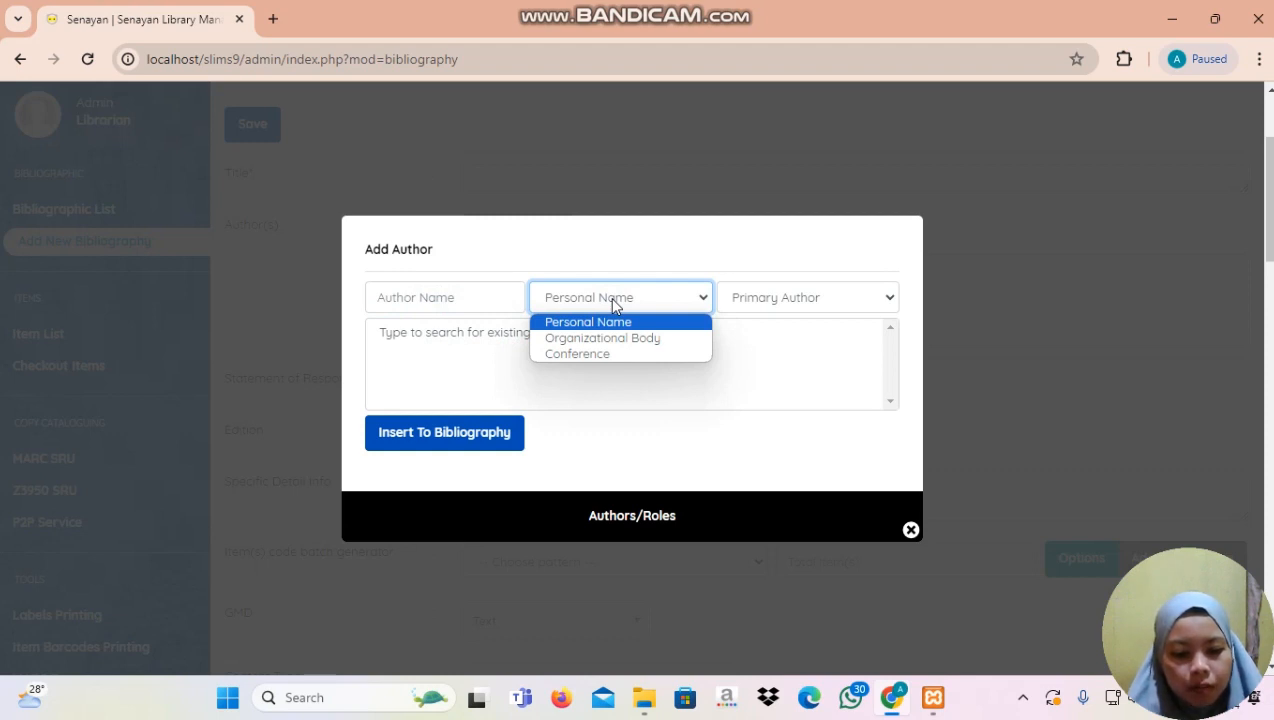
pyautogui.click(787, 305)
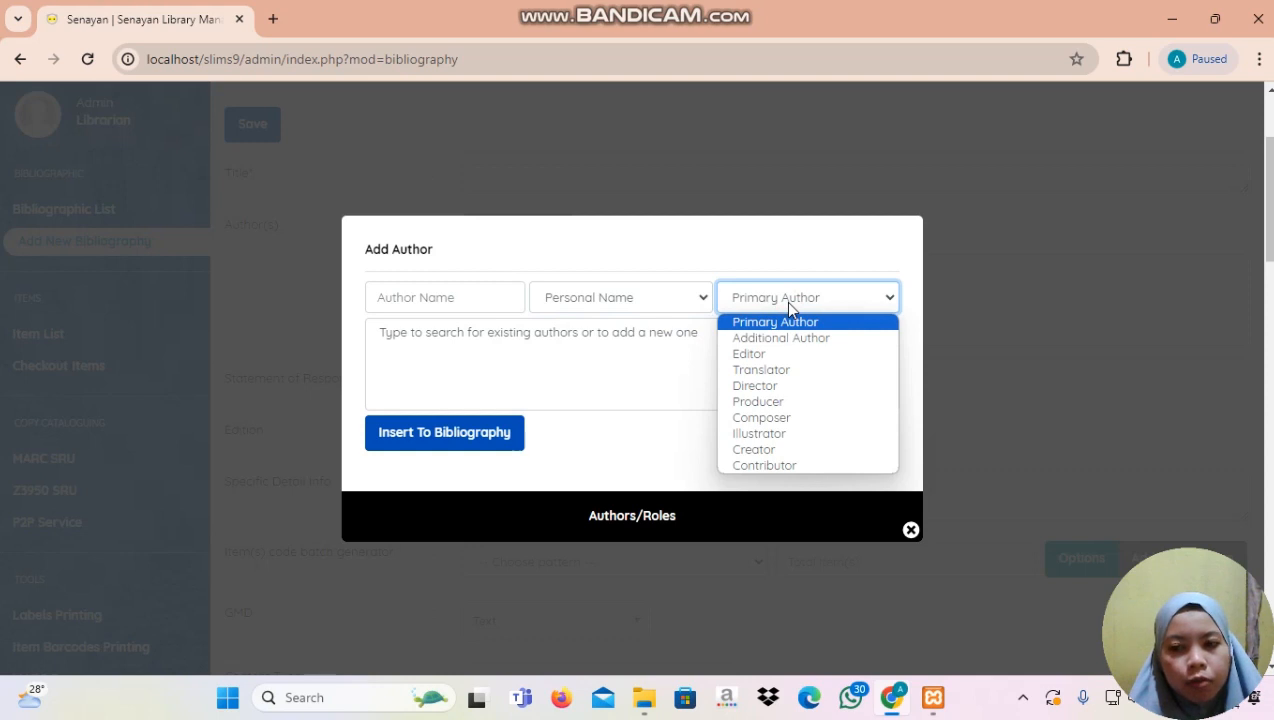
pyautogui.click(451, 356)
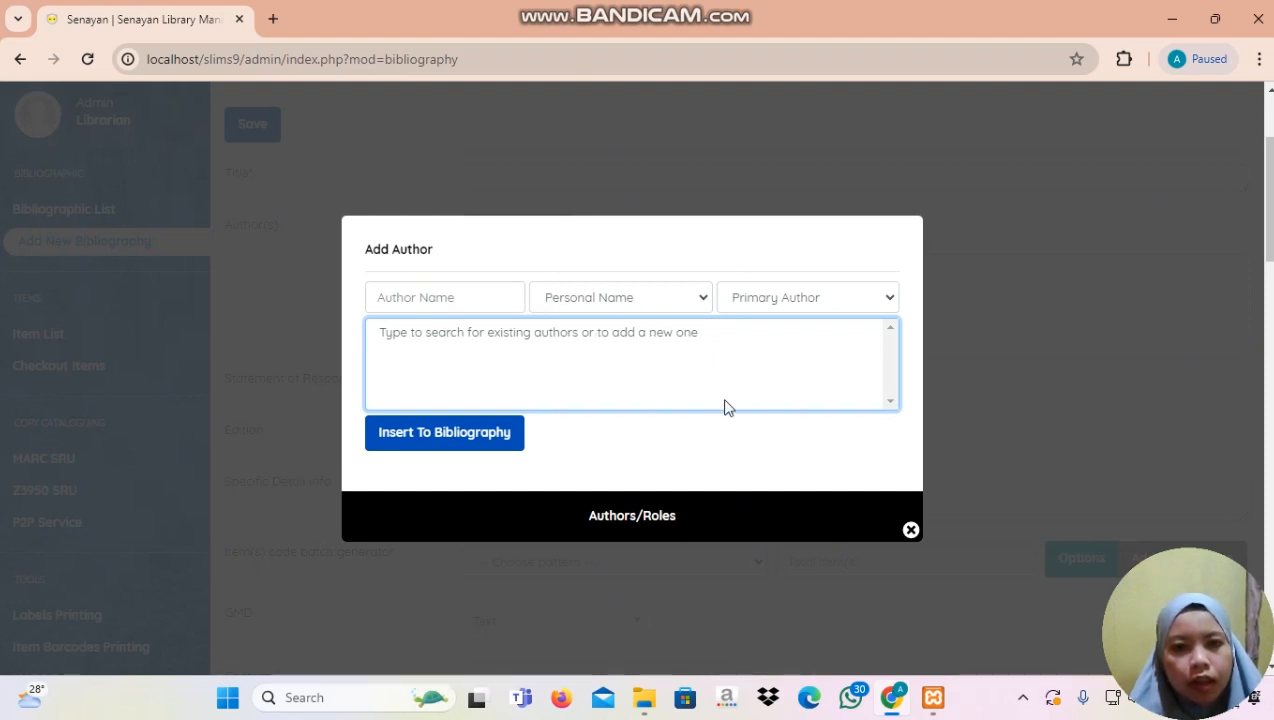
pyautogui.click(909, 530)
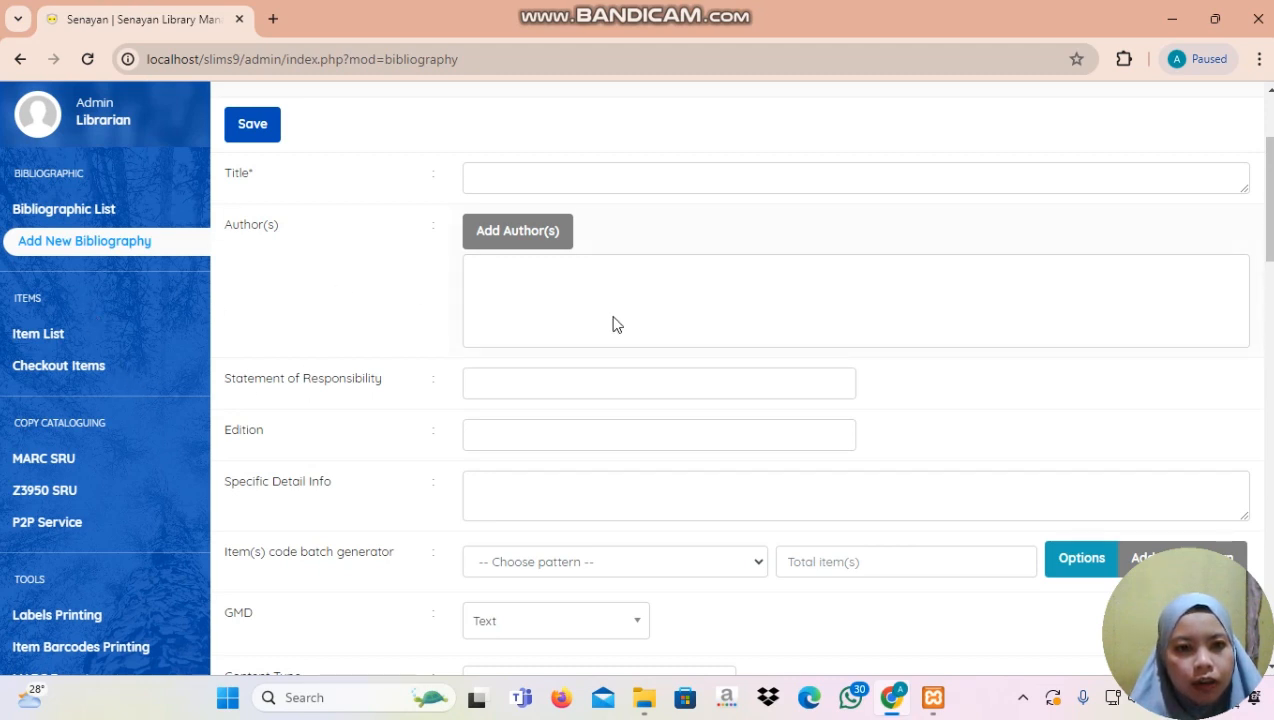
# - Examine the Statement of Responsibility, Edition and Specific Detail Info fields, including the field hints for the first two
pyautogui.click(523, 385)
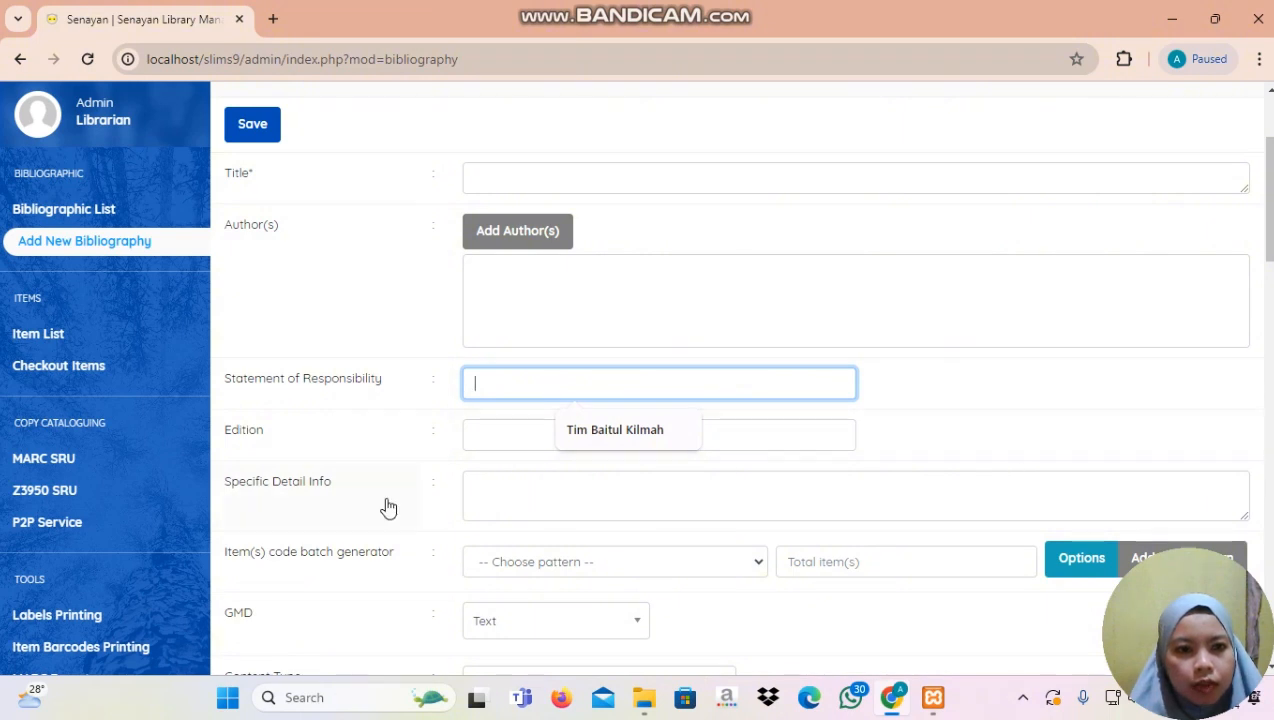
pyautogui.click(500, 441)
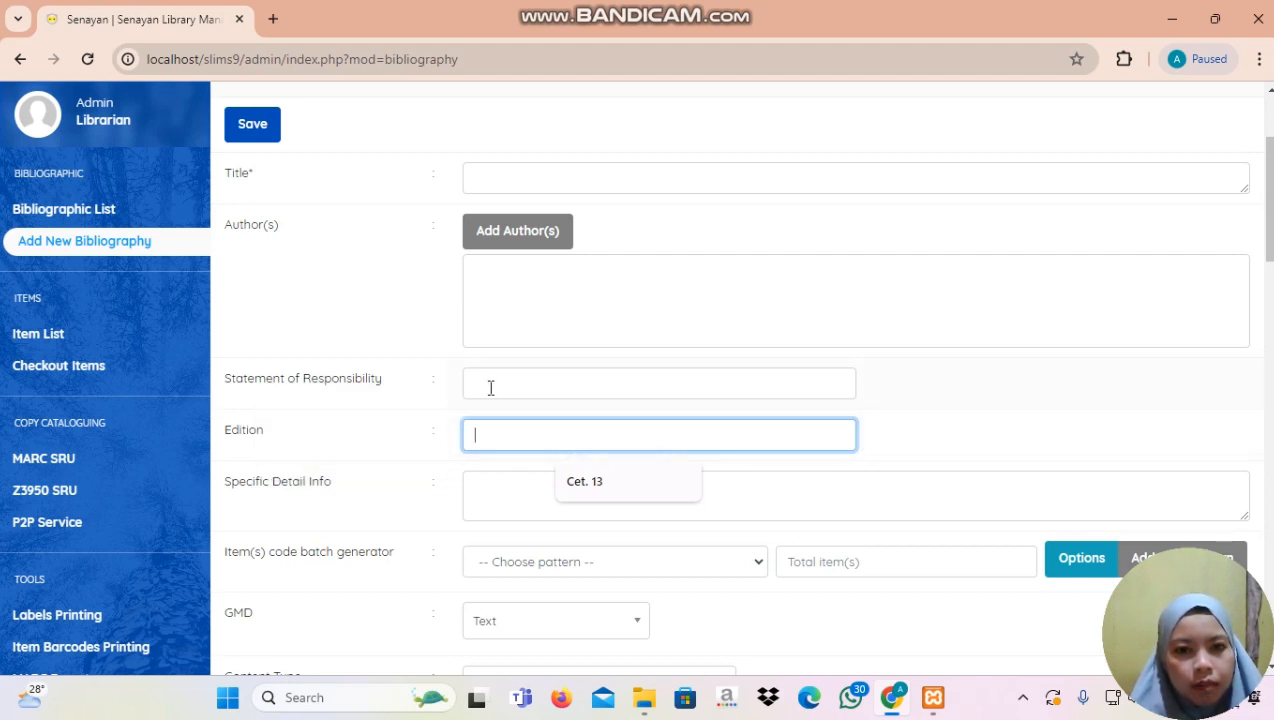
pyautogui.moveTo(496, 392)
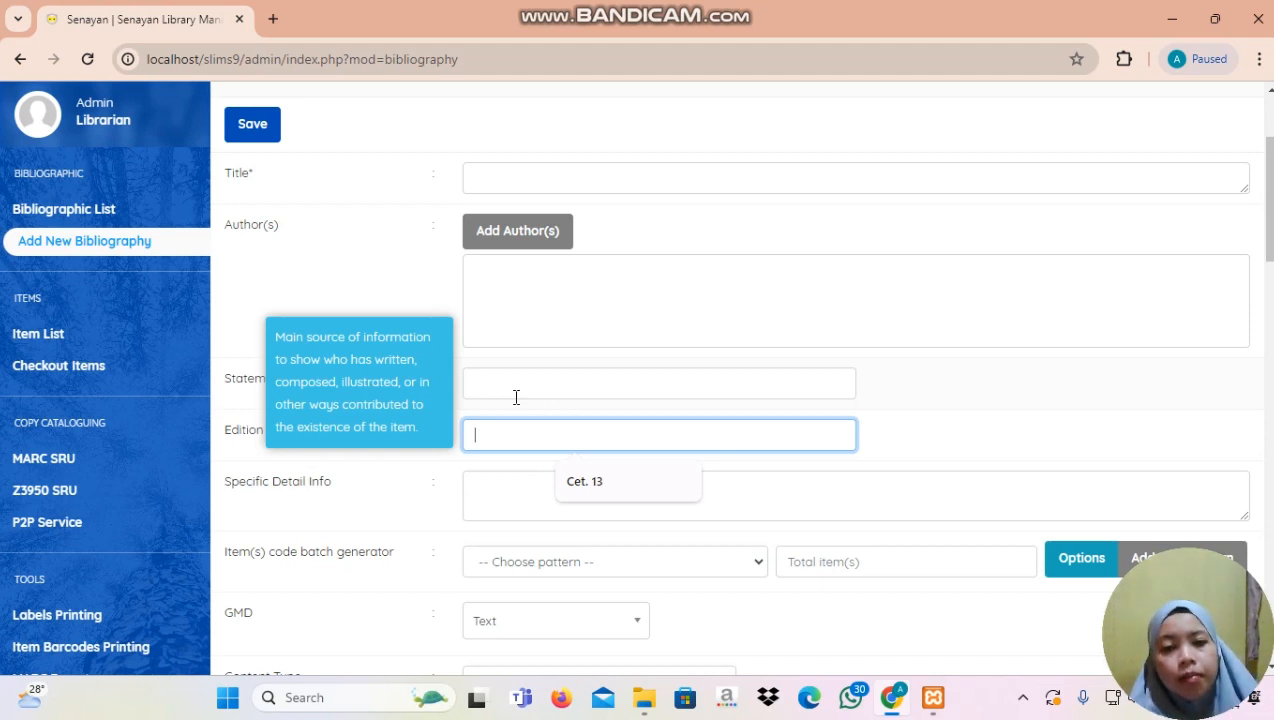
pyautogui.moveTo(669, 451)
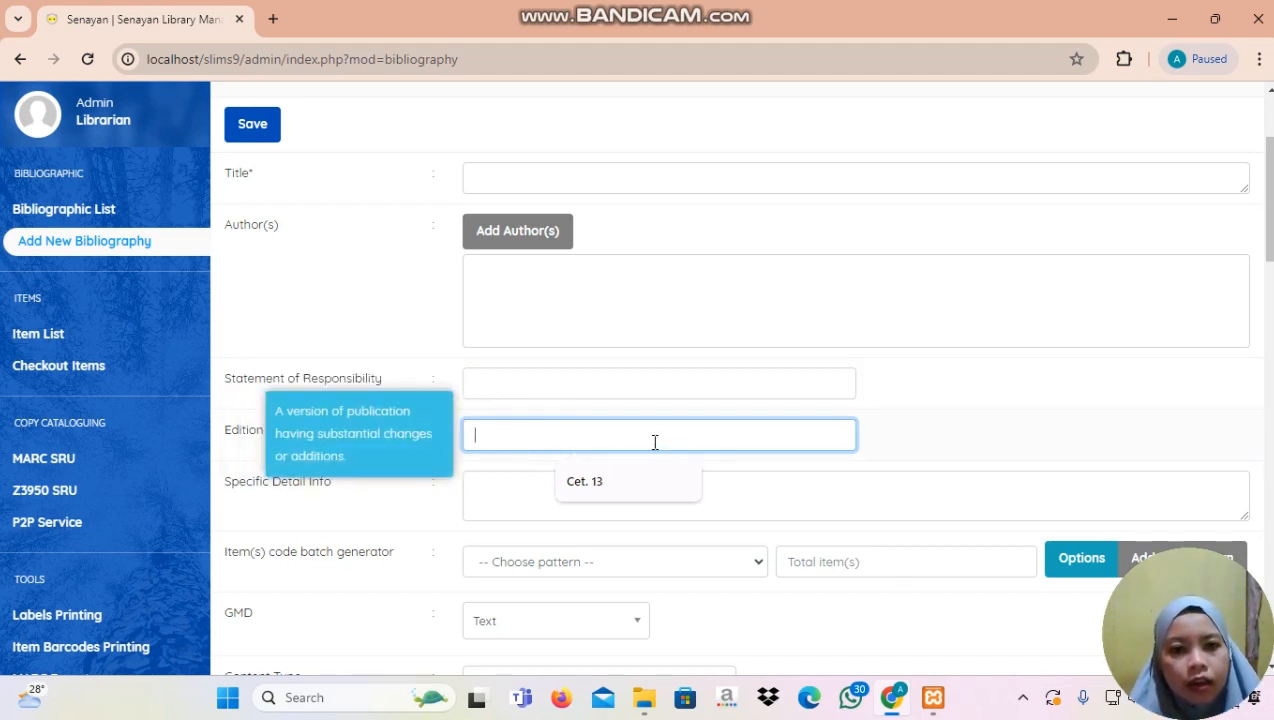
pyautogui.click(489, 498)
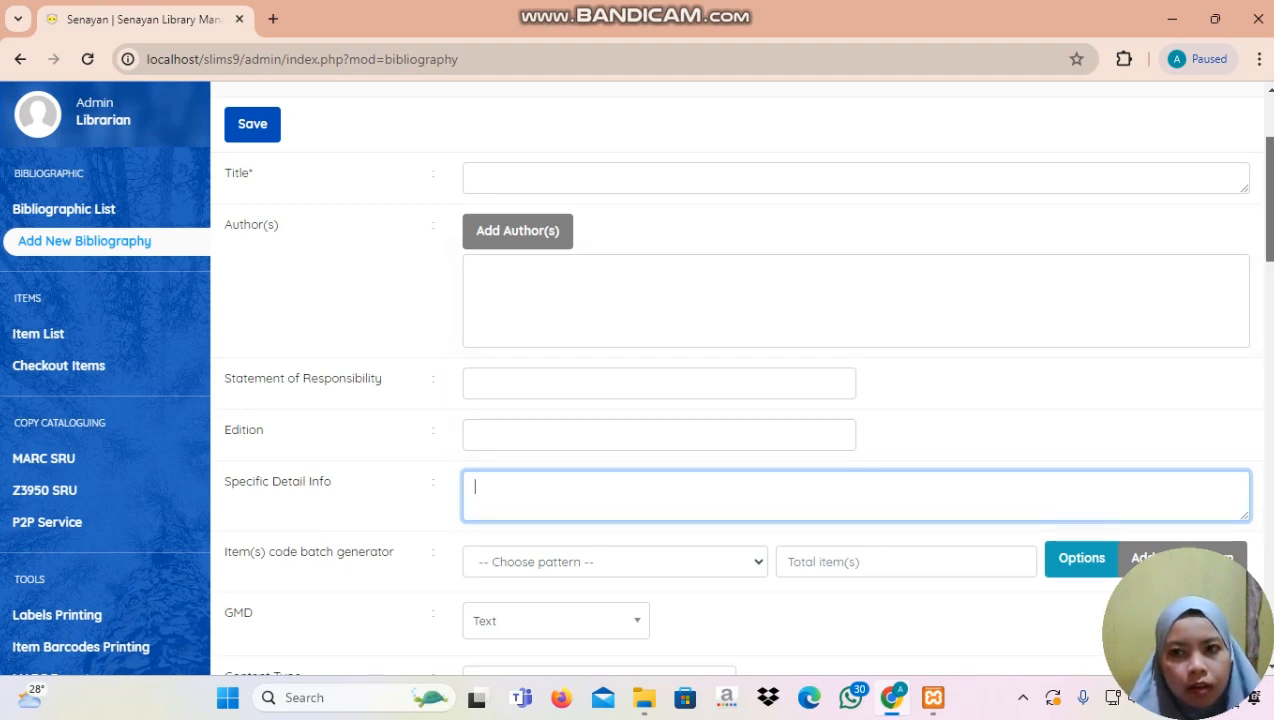
# - Examine the pattern choices of the item code batch generator
pyautogui.scroll(-1, 1264, 200)
pyautogui.moveTo(1269, 217)
pyautogui.mouseDown()
pyautogui.moveTo(1269, 262)
pyautogui.moveTo(1272, 235)
pyautogui.moveTo(1258, 230)
pyautogui.mouseUp()
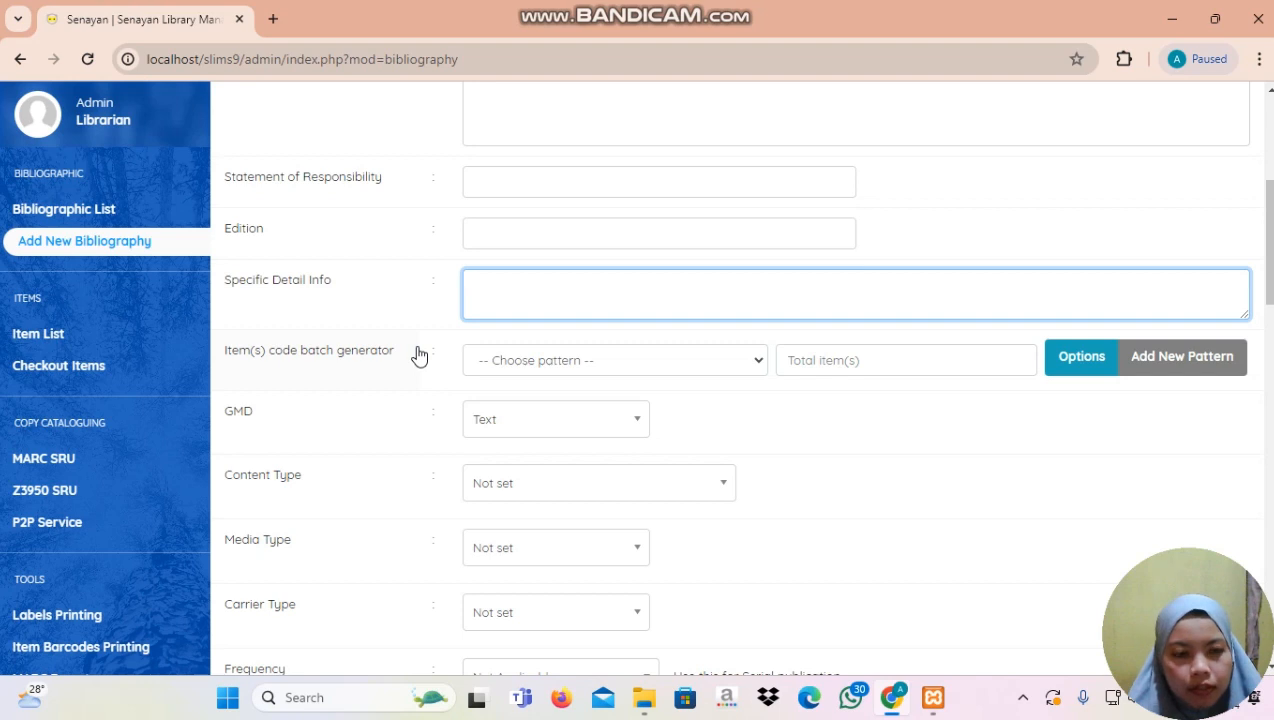
pyautogui.click(570, 364)
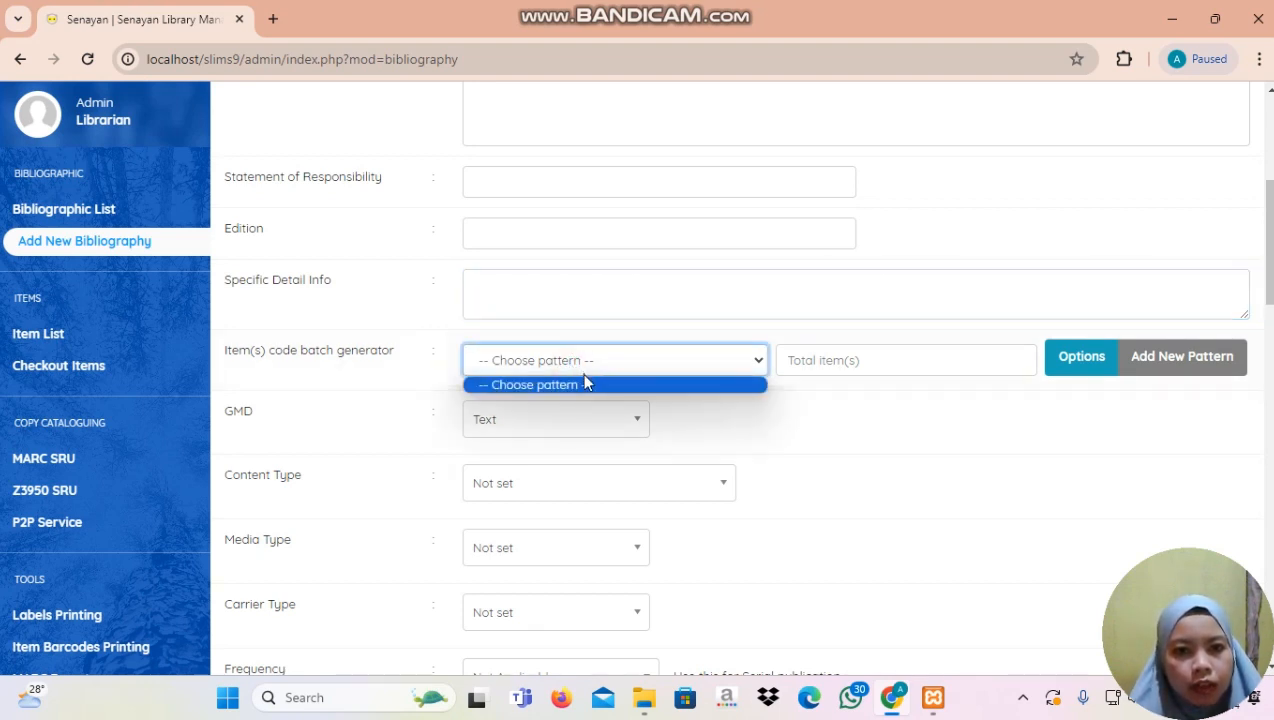
pyautogui.click(585, 380)
pyautogui.click(609, 362)
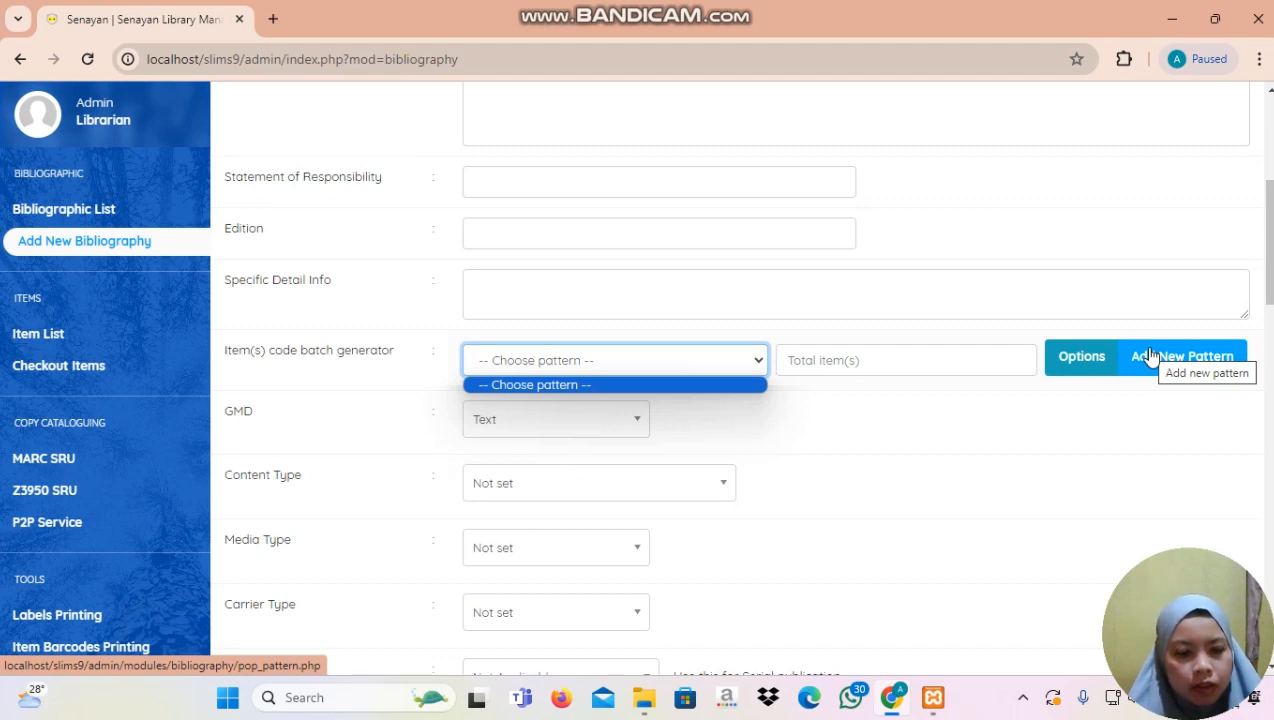
# - Set up a new item code pattern with prefix A and suffix F
pyautogui.click(1150, 357)
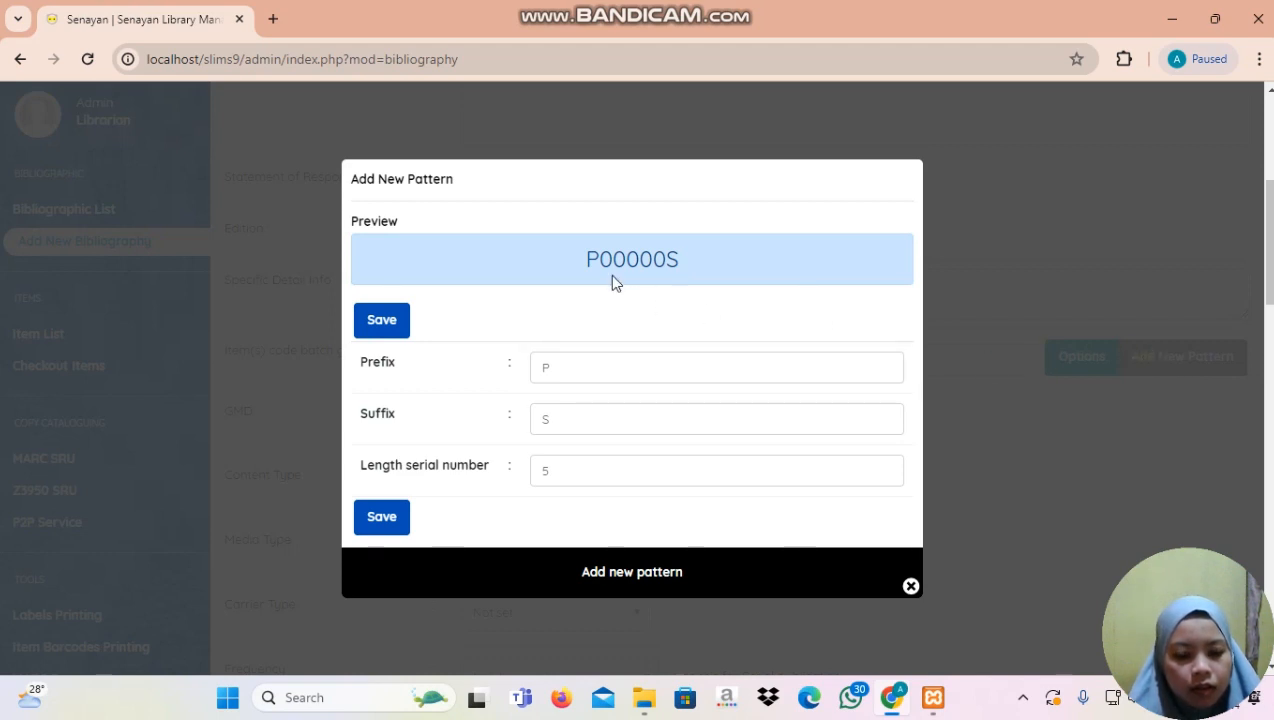
pyautogui.click(563, 368)
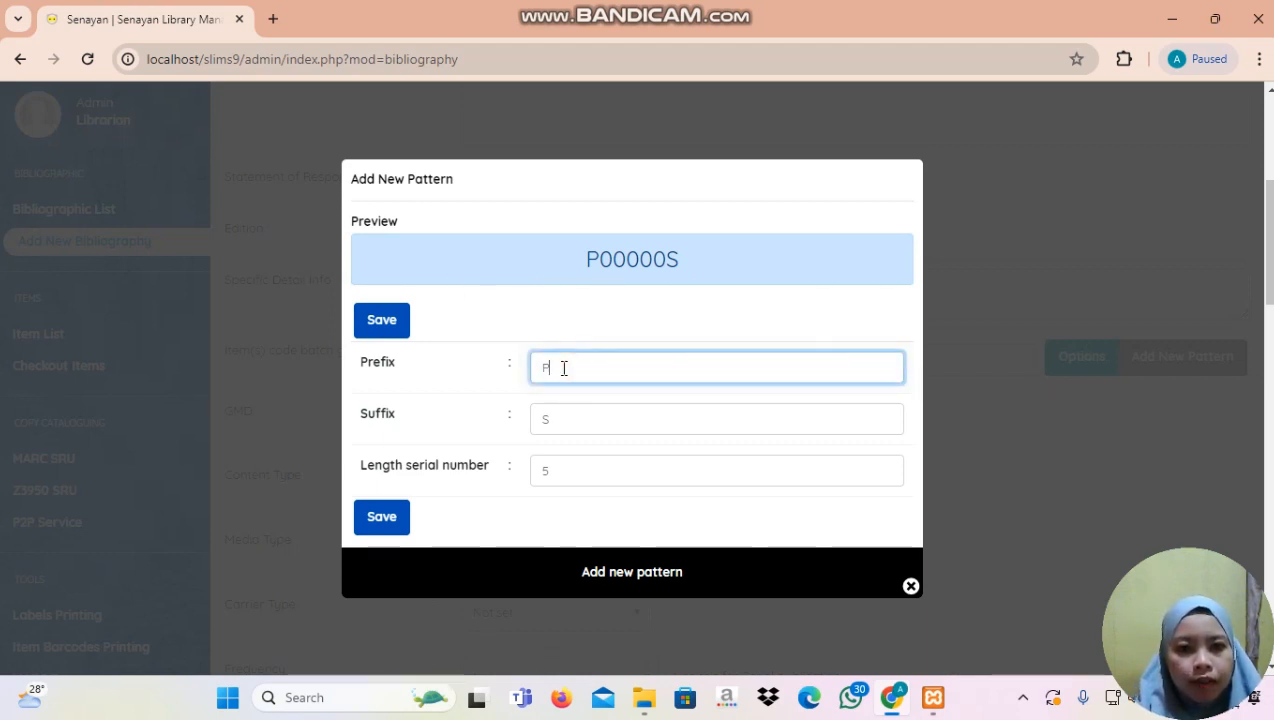
pyautogui.press('BackSpace')
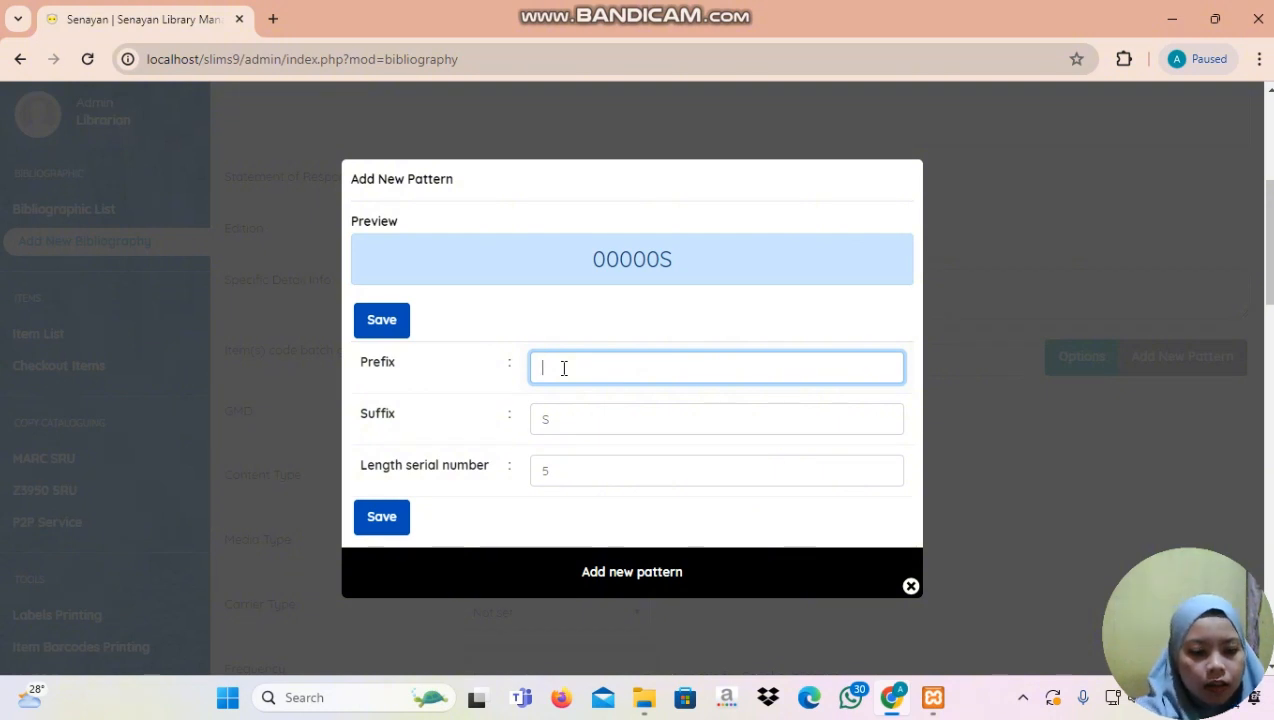
pyautogui.write('A')
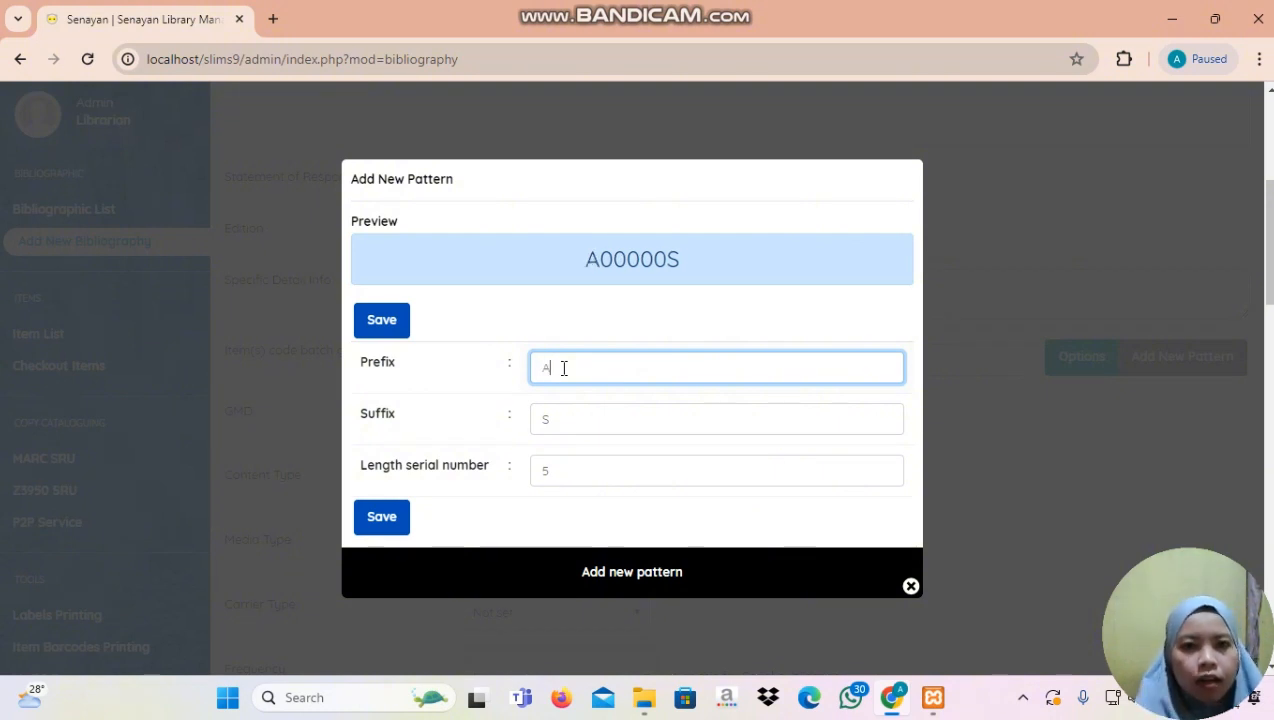
pyautogui.press('capslock')
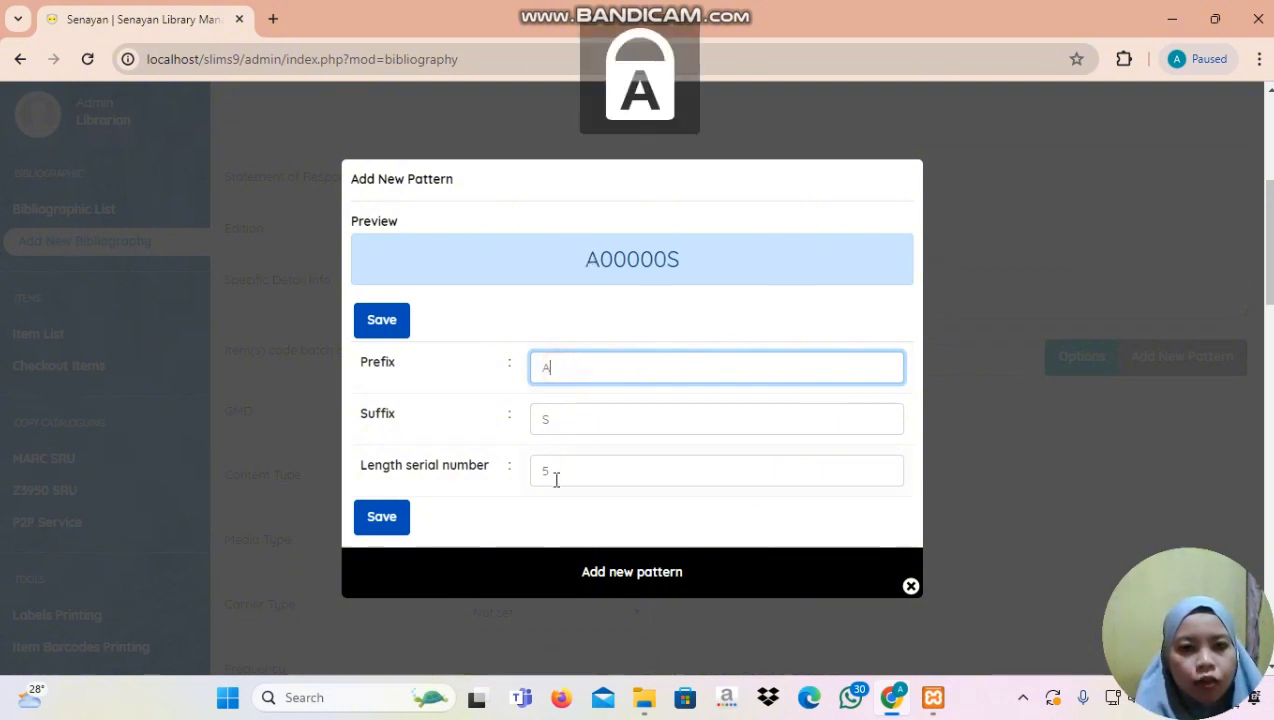
pyautogui.click(565, 420)
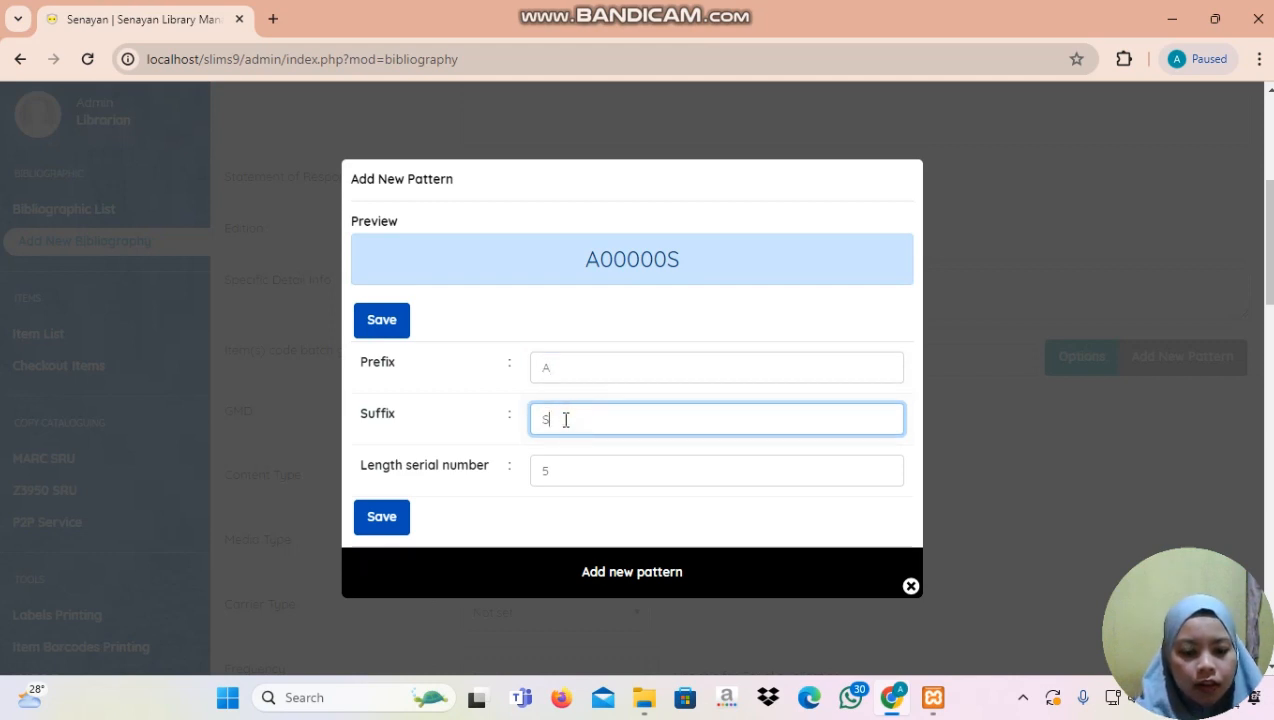
pyautogui.press('BackSpace')
pyautogui.write('F')
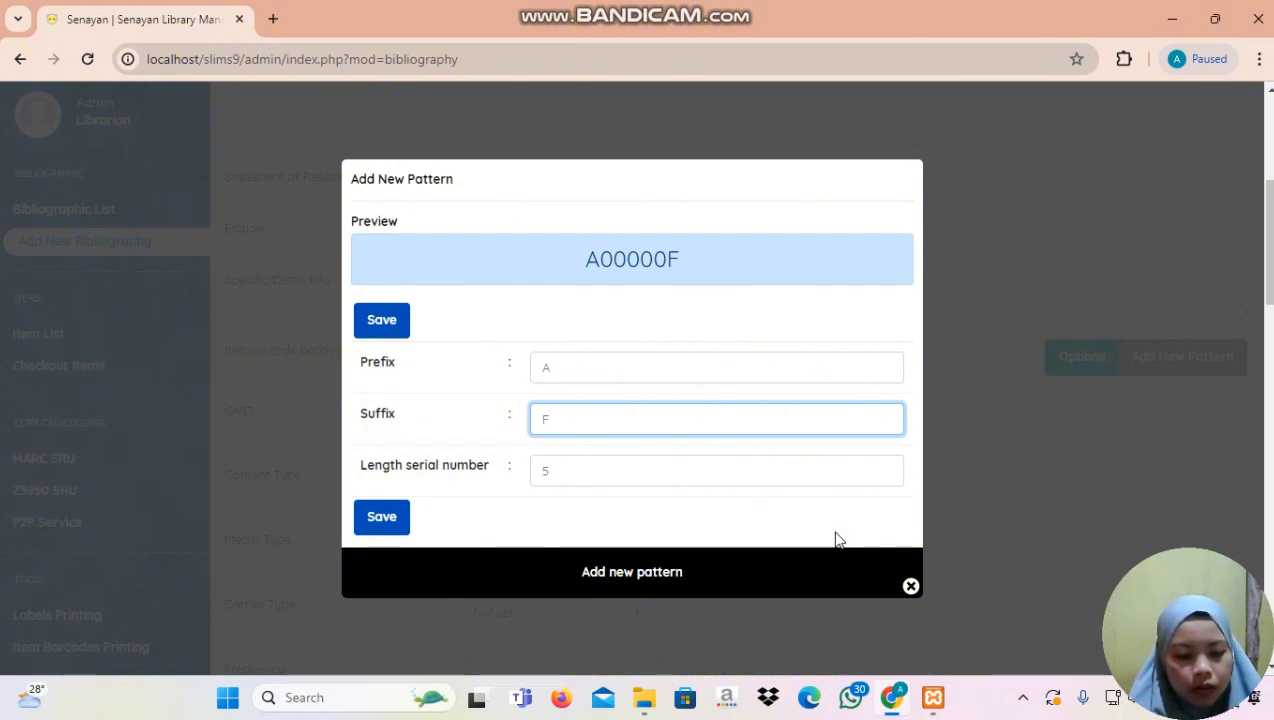
# - Check the serial number length field and close the new pattern dialog without saving
pyautogui.moveTo(933, 697)
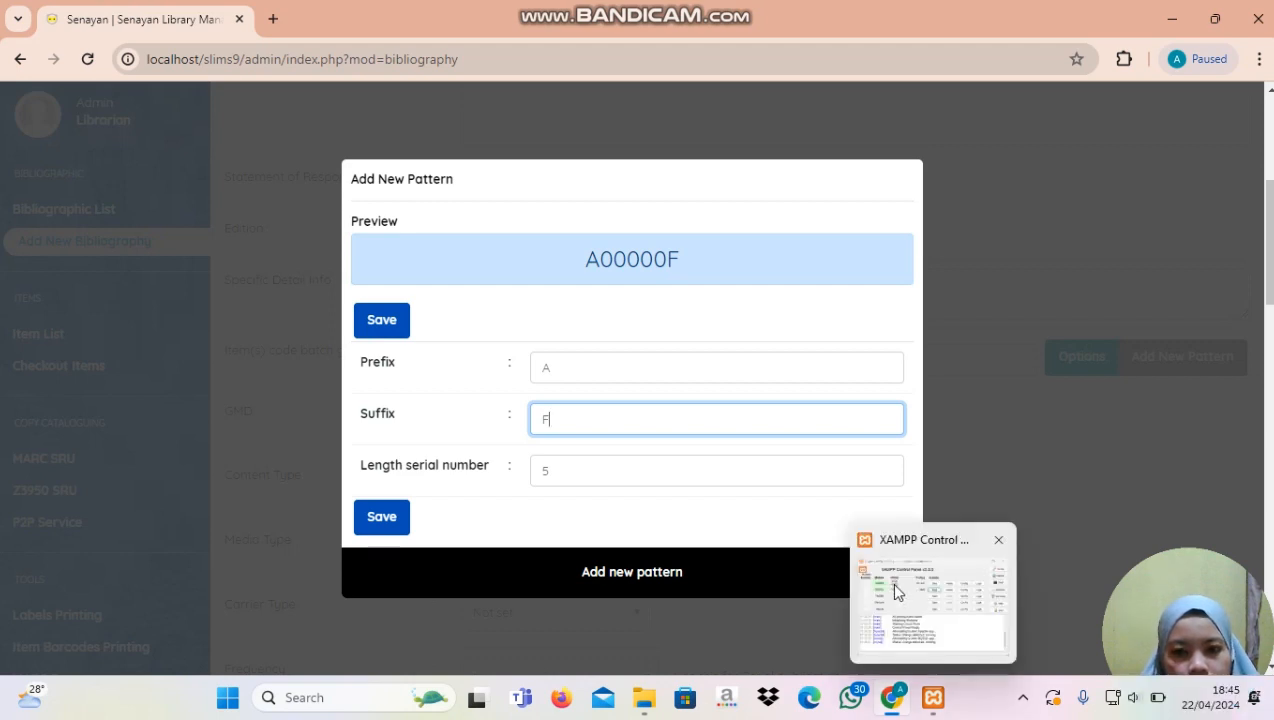
pyautogui.click(796, 470)
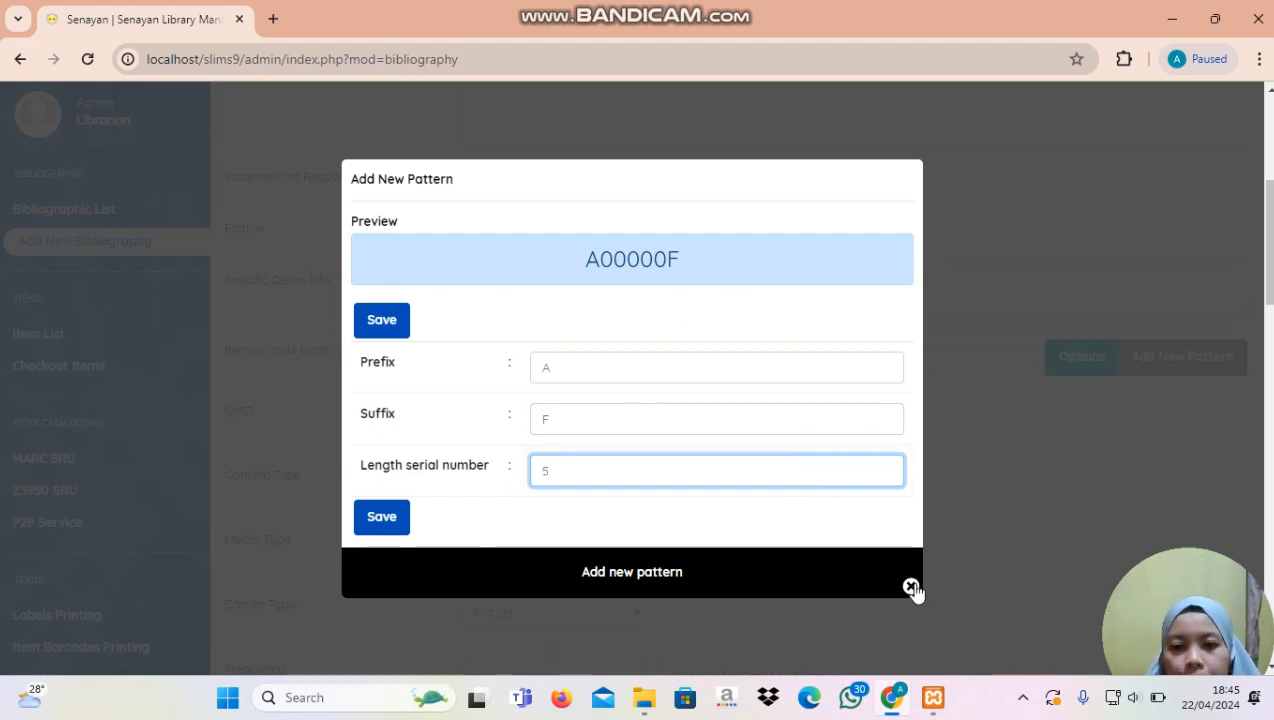
pyautogui.click(1177, 592)
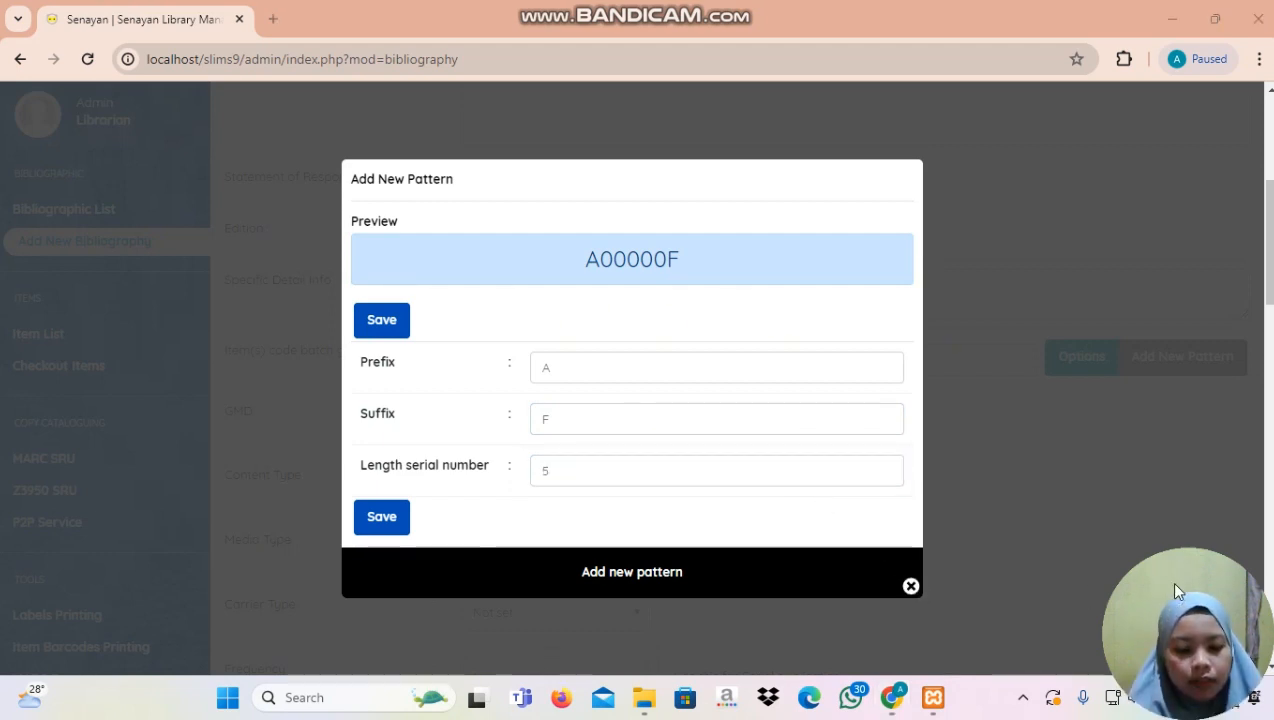
pyautogui.click(910, 588)
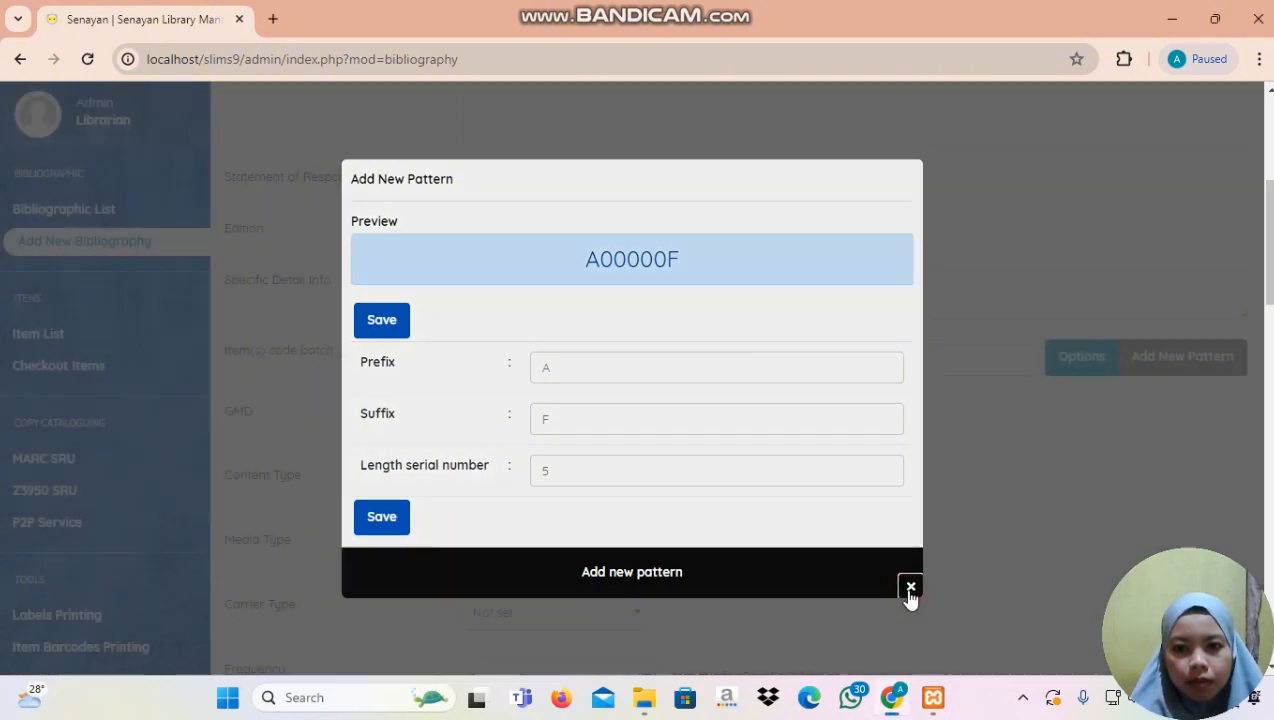
pyautogui.click(910, 588)
# - Expand the item code batch generator's options and examine the location, collection type, status, source, date, invoice, supplier and price fields
pyautogui.scroll(-1, 1044, 429)
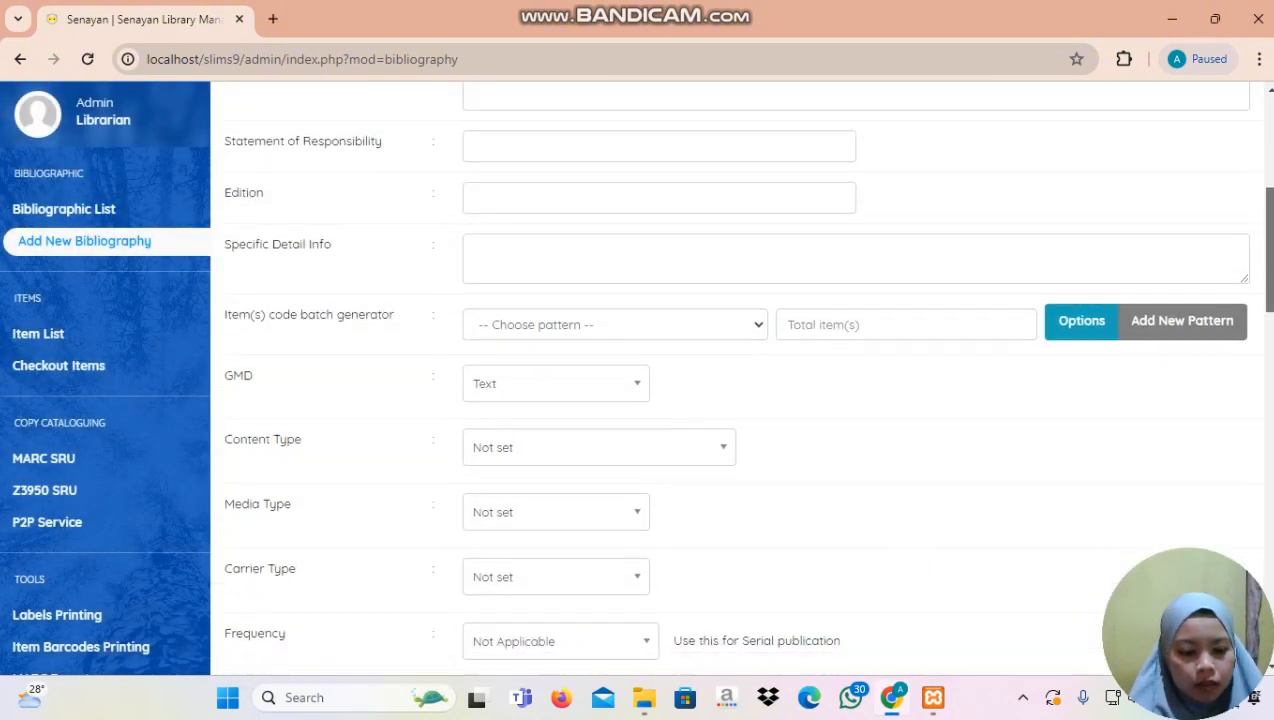
pyautogui.scroll(3, 745, 390)
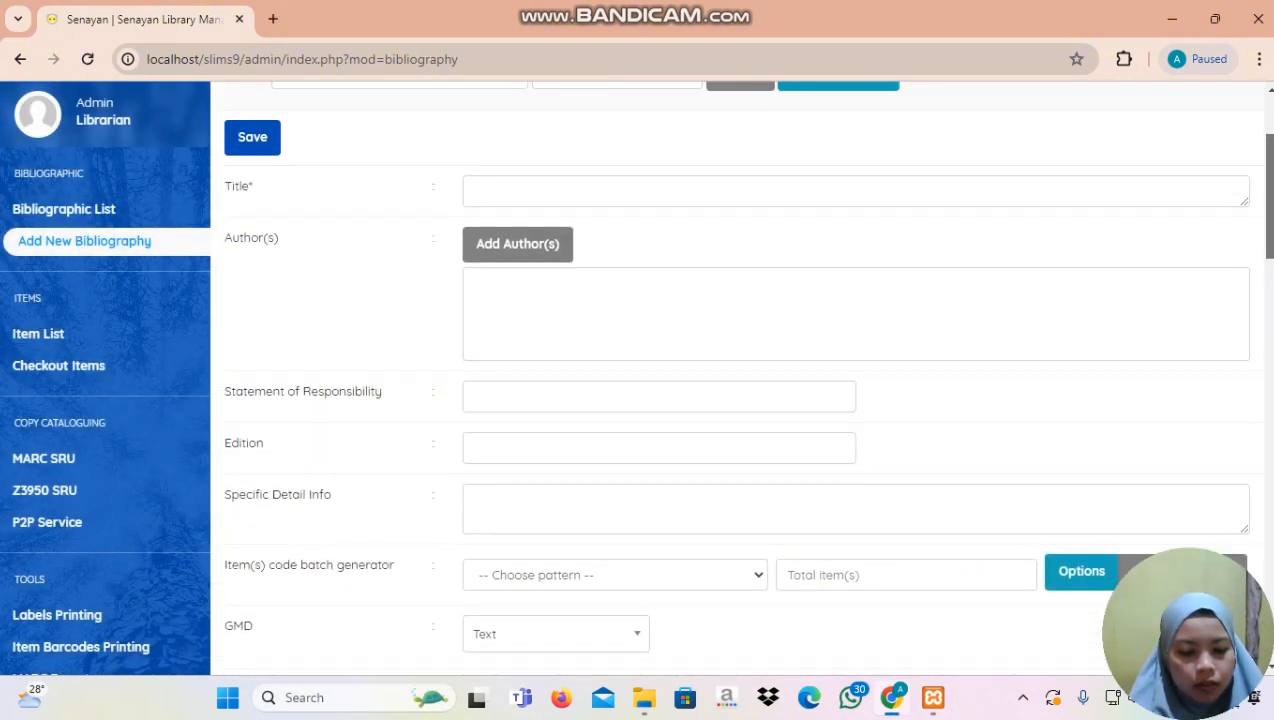
pyautogui.scroll(-2, 1160, 250)
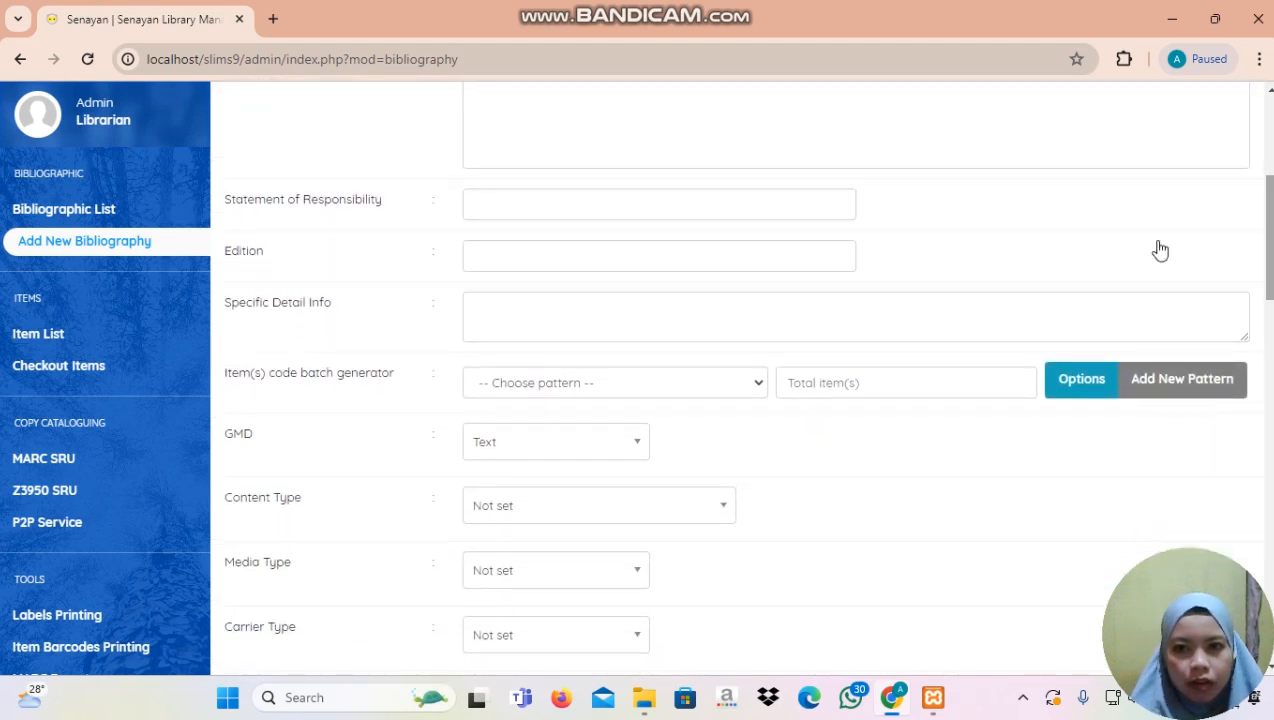
pyautogui.click(1065, 397)
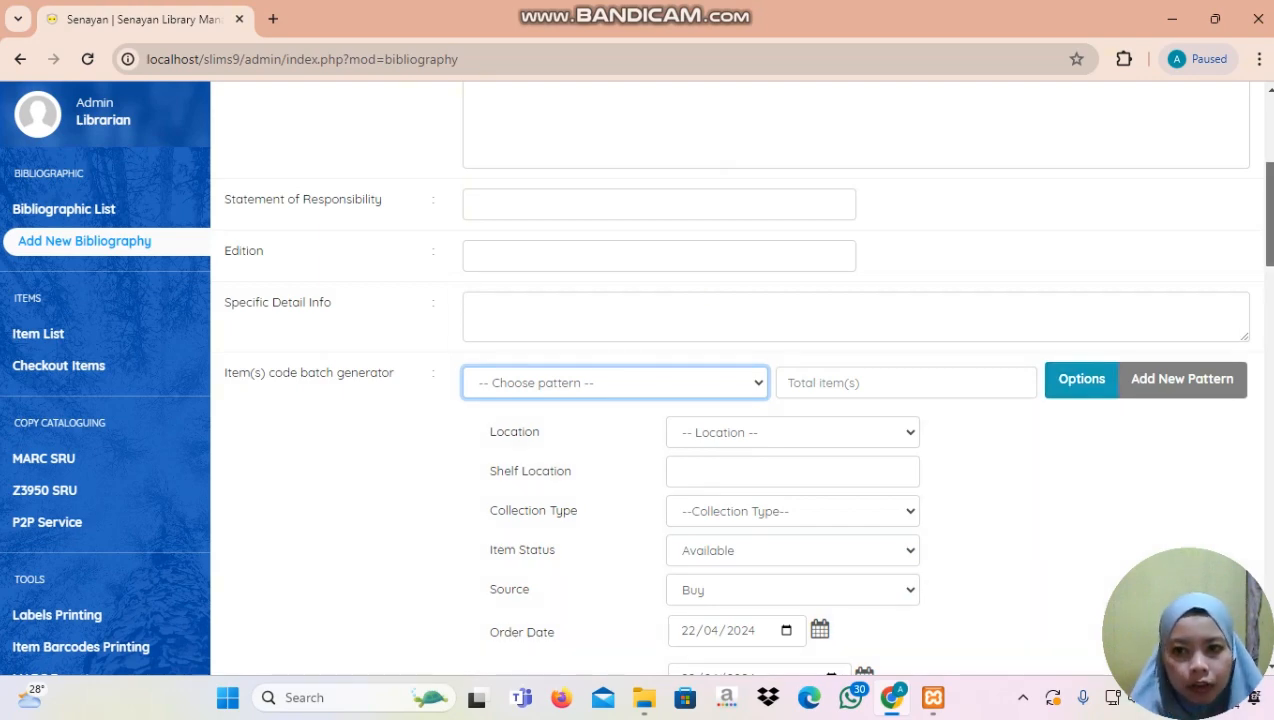
pyautogui.moveTo(1269, 226)
pyautogui.mouseDown()
pyautogui.moveTo(1269, 282)
pyautogui.moveTo(1270, 250)
pyautogui.mouseUp()
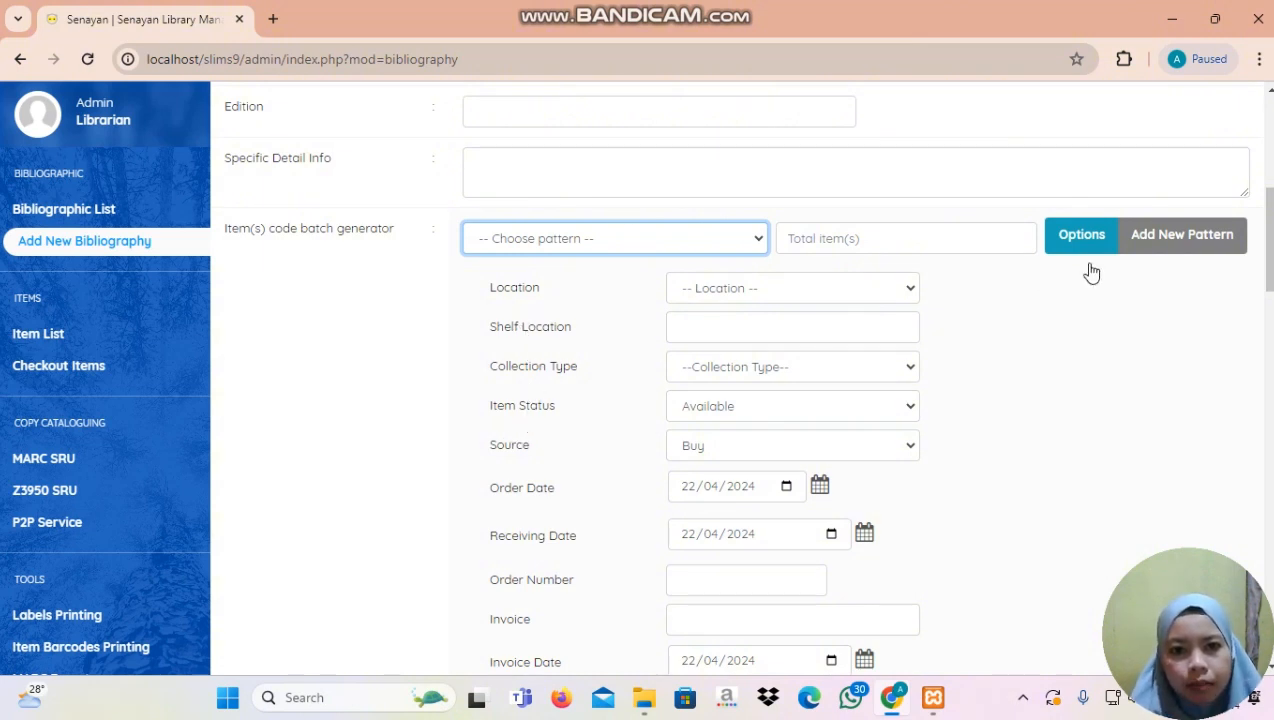
pyautogui.moveTo(1269, 238); pyautogui.dragTo(1269, 264)
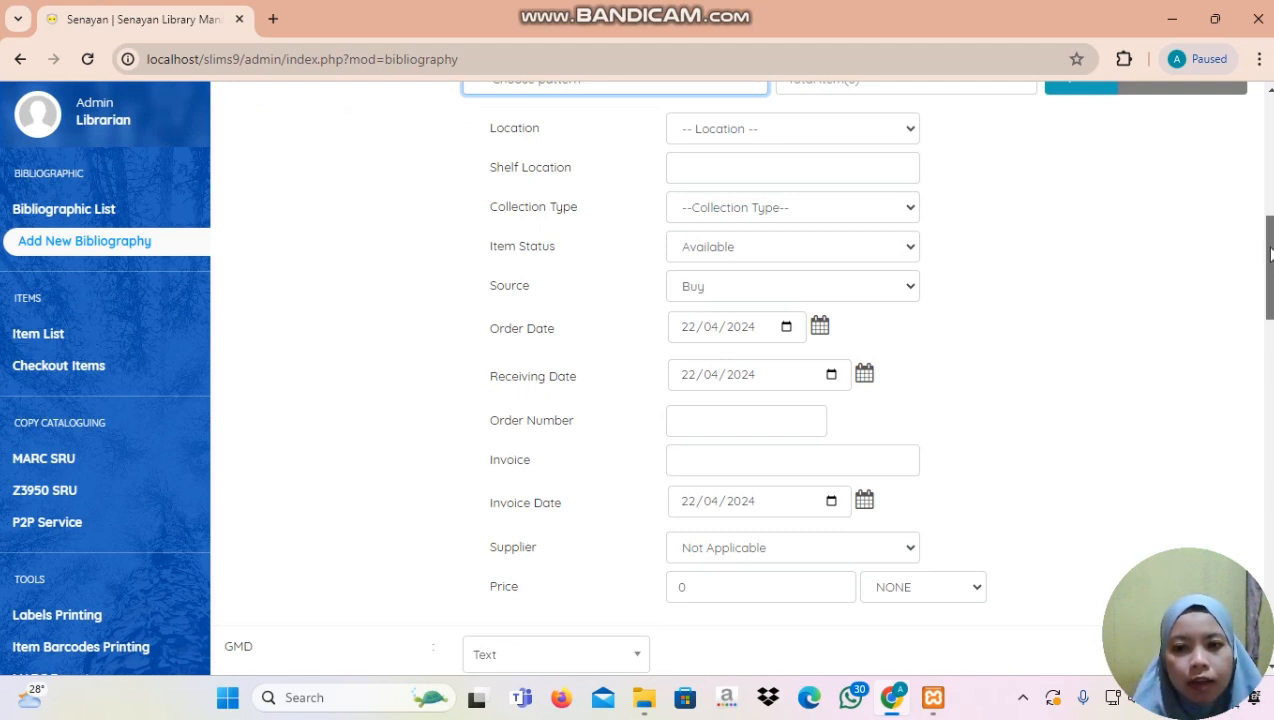
pyautogui.scroll(2, 1270, 255)
pyautogui.scroll(-1, 1269, 260)
pyautogui.scroll(1, 1269, 265)
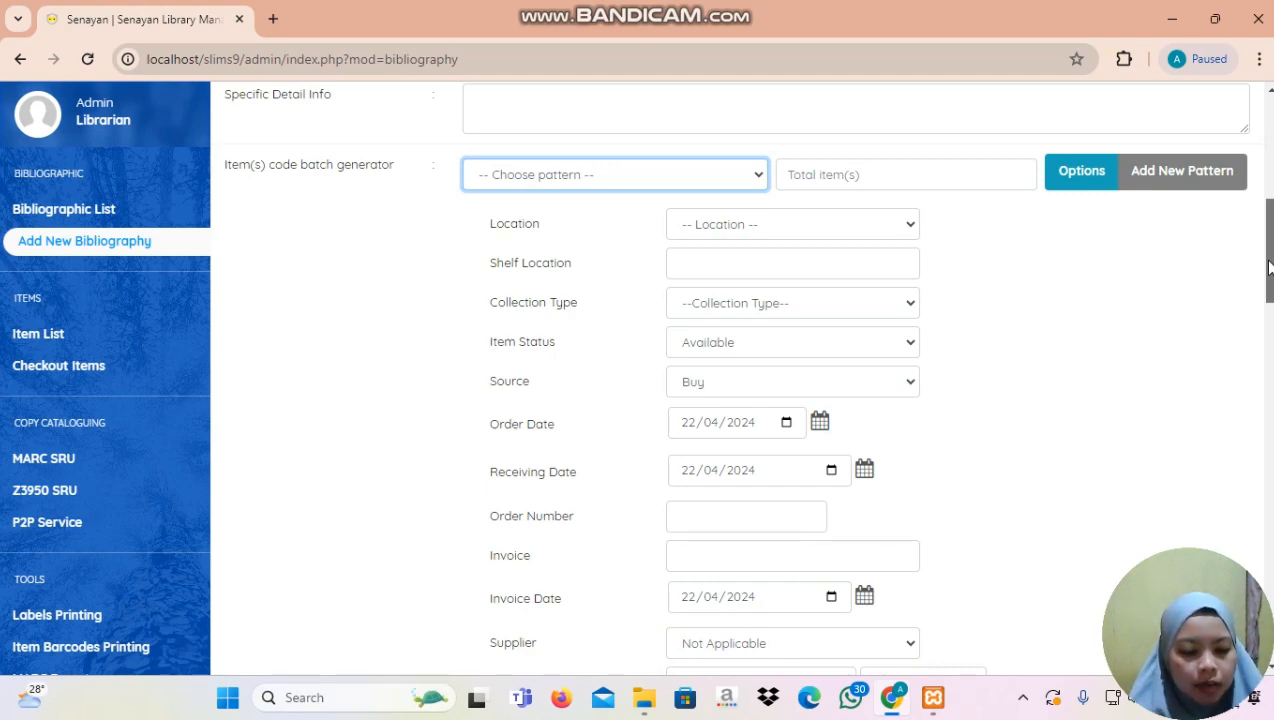
# - Examine the GMD, content and media type fields and look through the carrier type choices without selecting one
pyautogui.moveTo(1268, 267); pyautogui.dragTo(1268, 363)
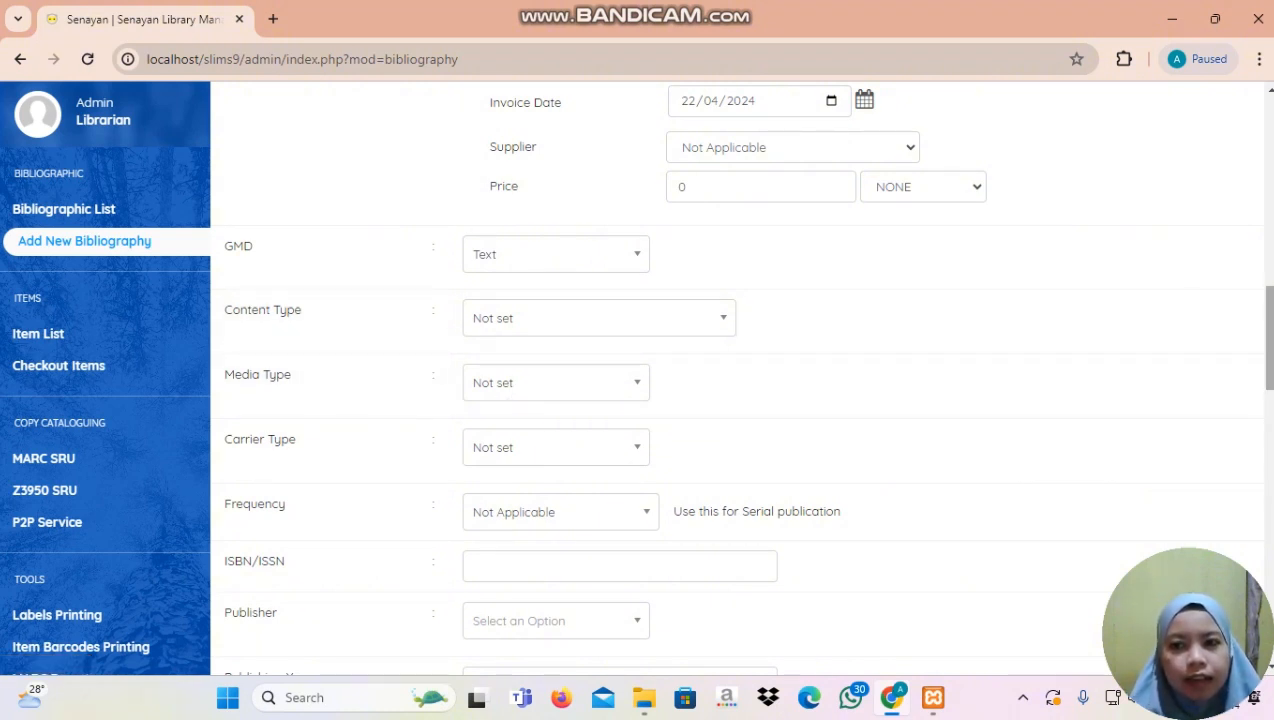
pyautogui.scroll(-2, 1267, 340)
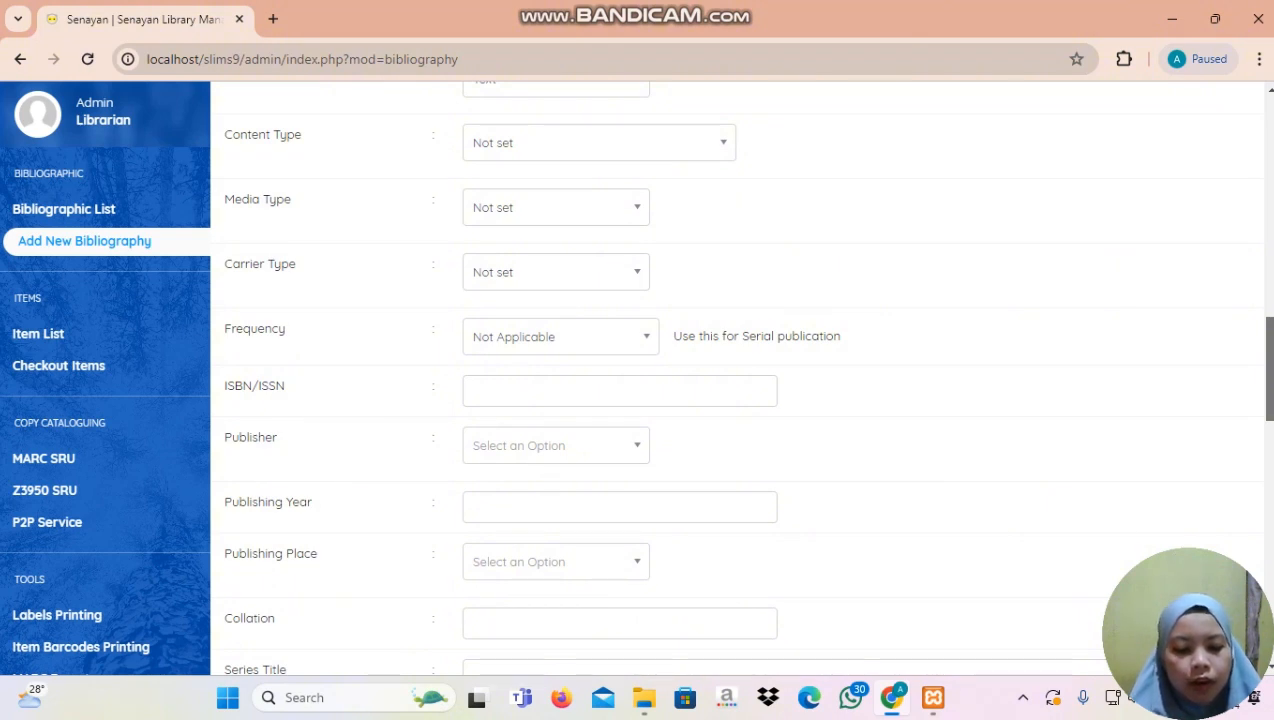
pyautogui.scroll(1, 745, 376)
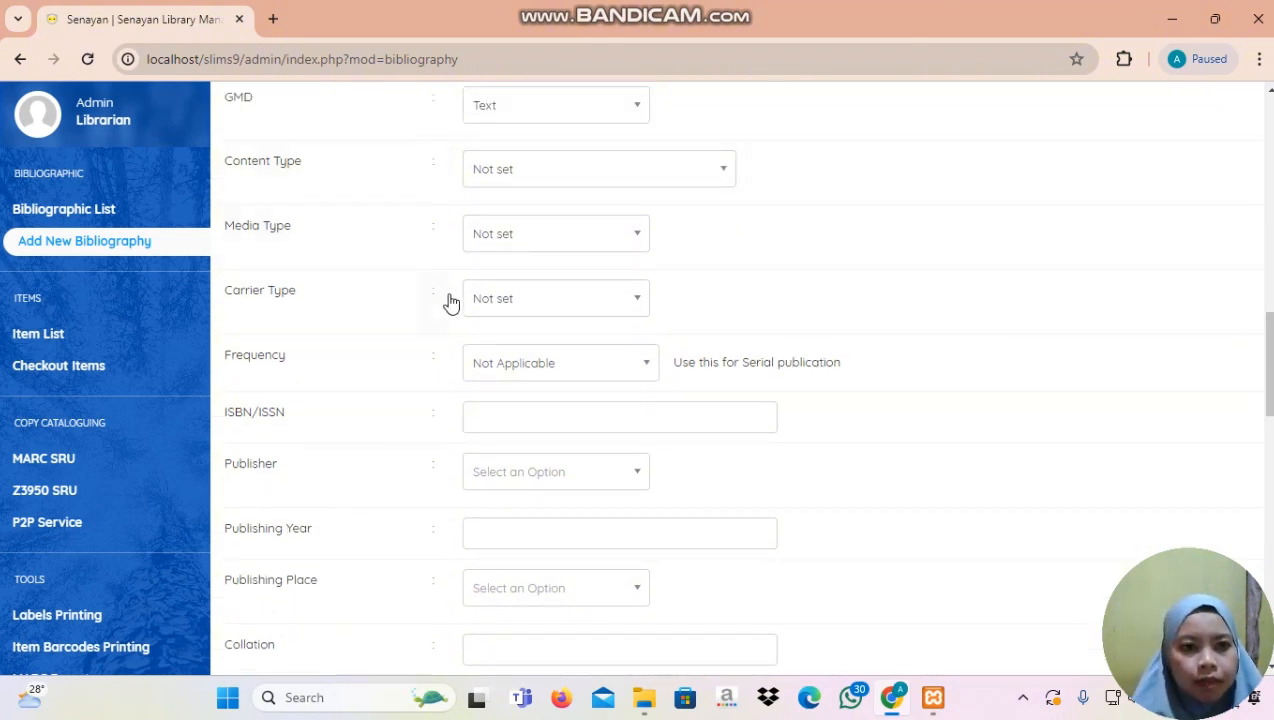
pyautogui.click(510, 305)
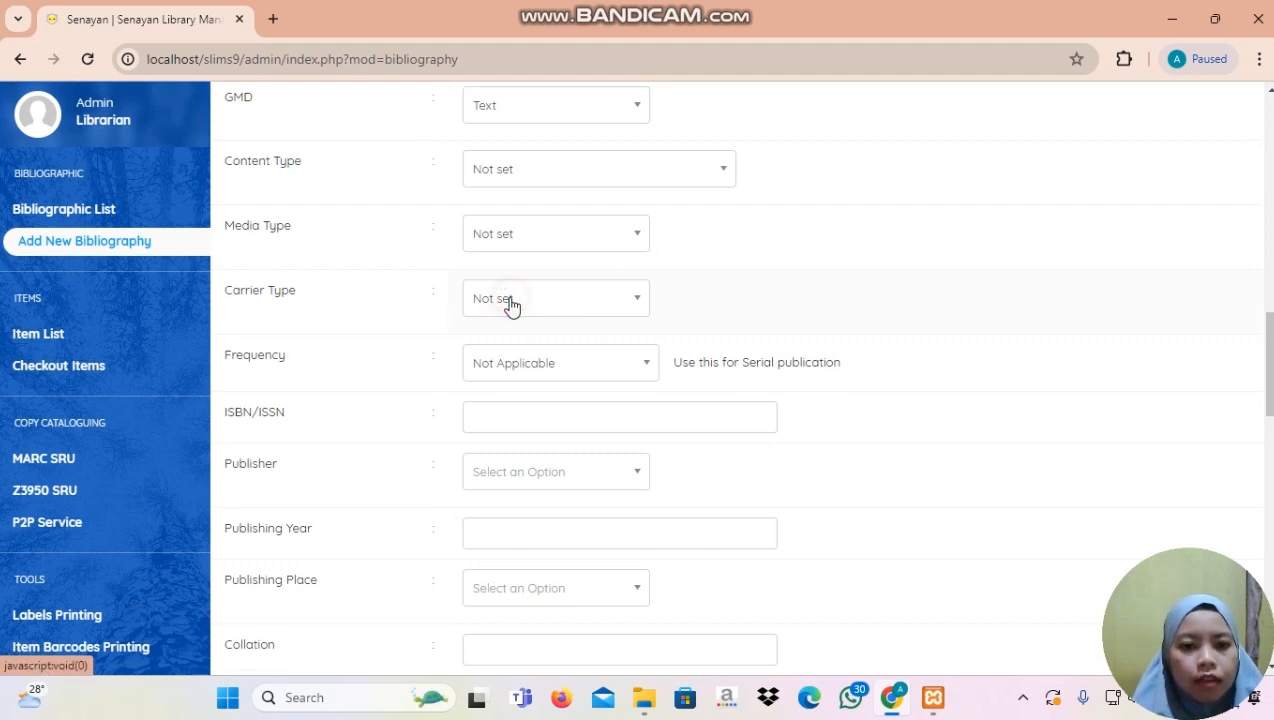
pyautogui.click(637, 302)
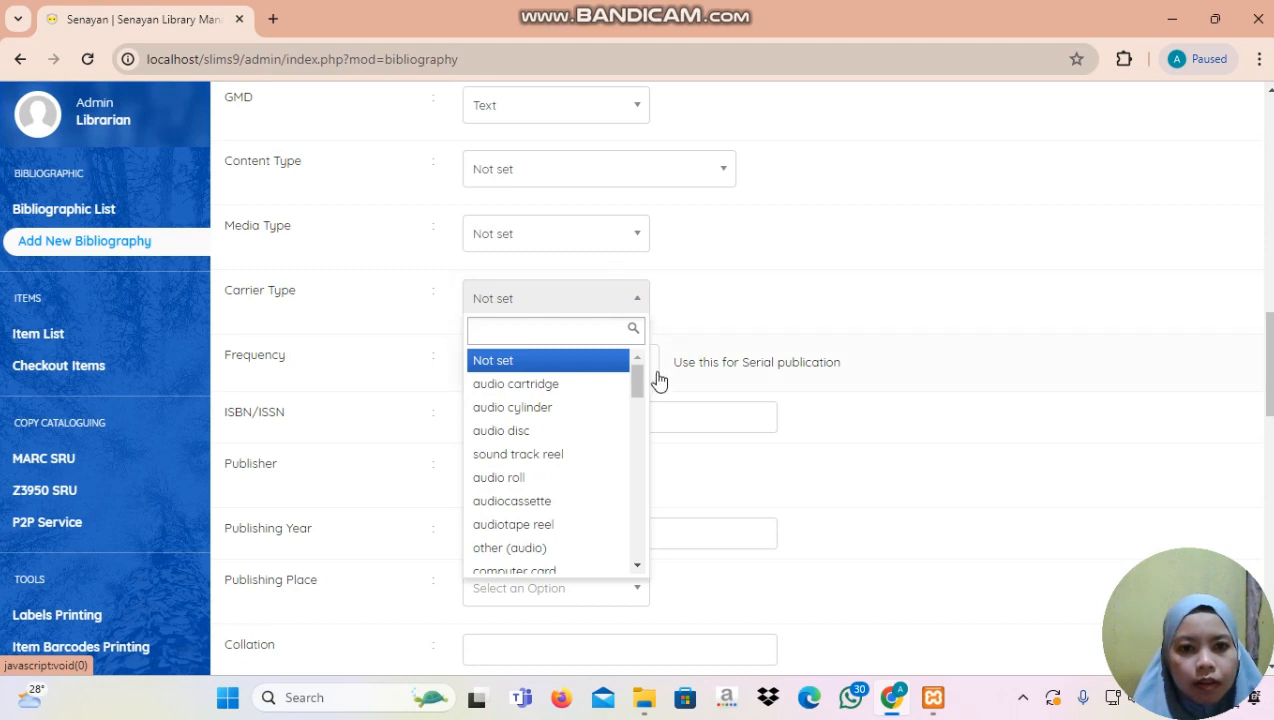
pyautogui.moveTo(640, 383); pyautogui.dragTo(645, 605)
pyautogui.moveTo(637, 540); pyautogui.dragTo(637, 372)
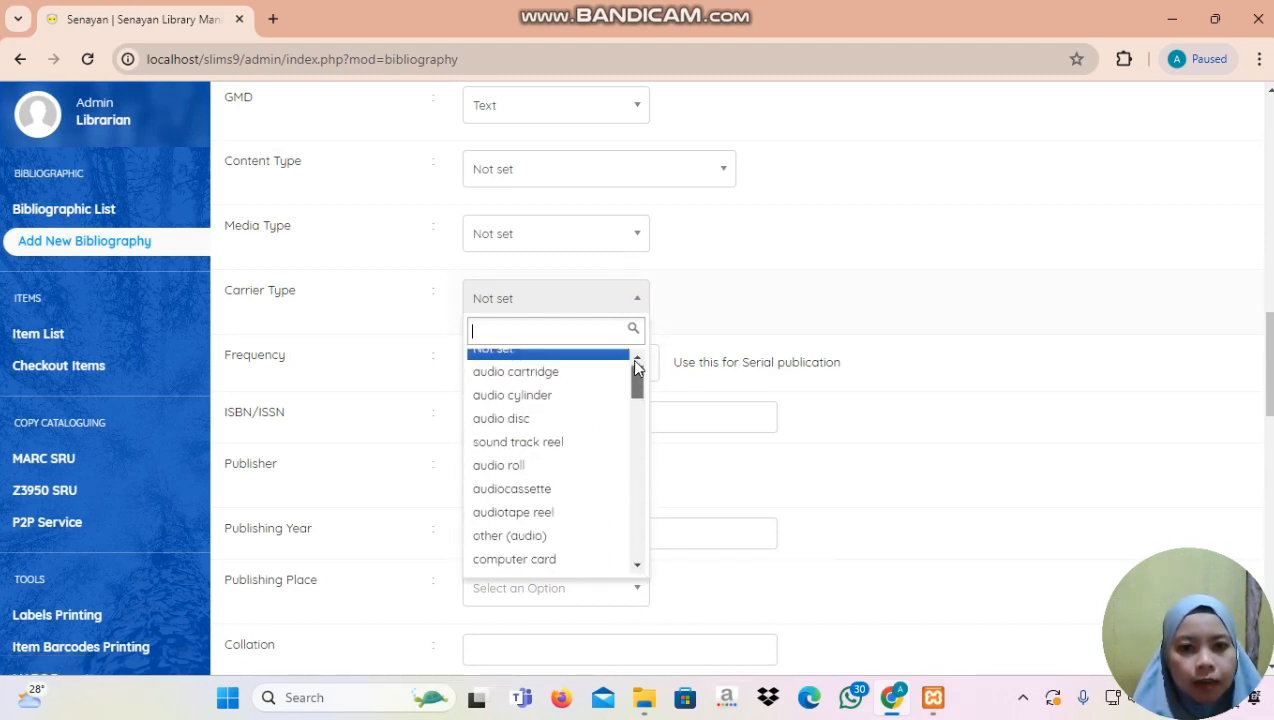
pyautogui.click(775, 319)
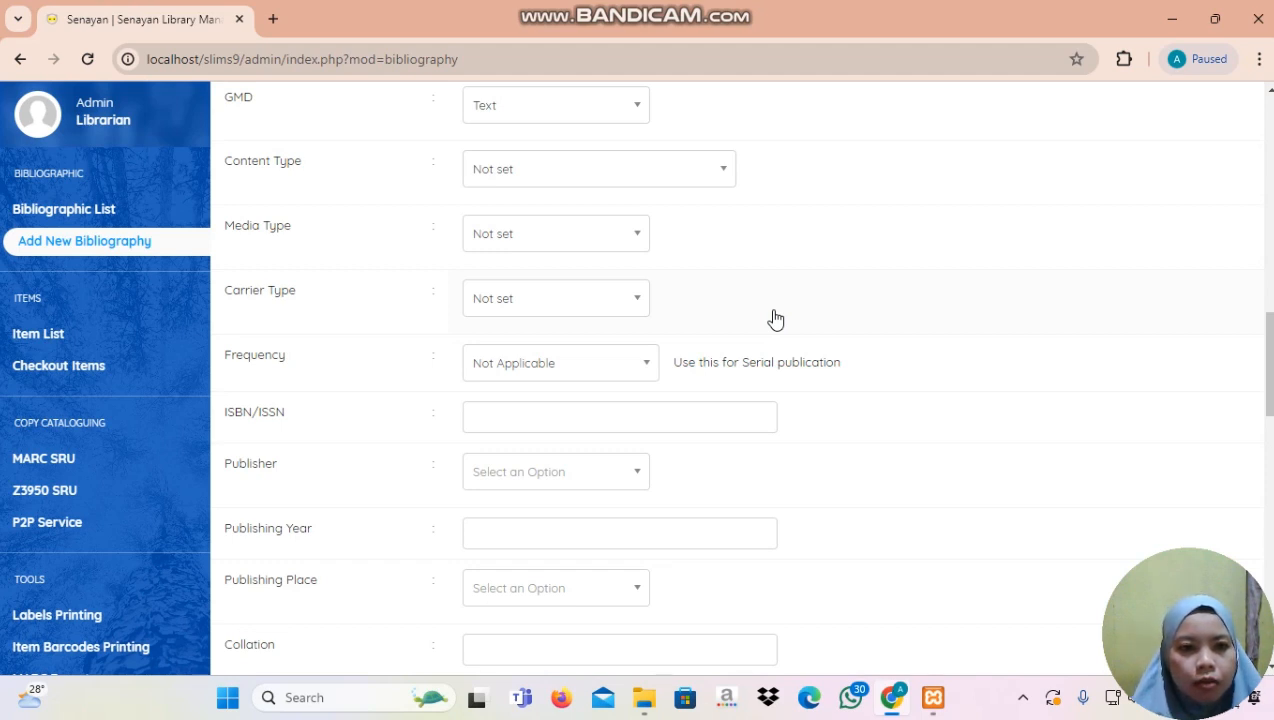
# - Check the frequency choices for serial publications without changing the selection, and examine the ISBN/ISSN field
pyautogui.click(646, 369)
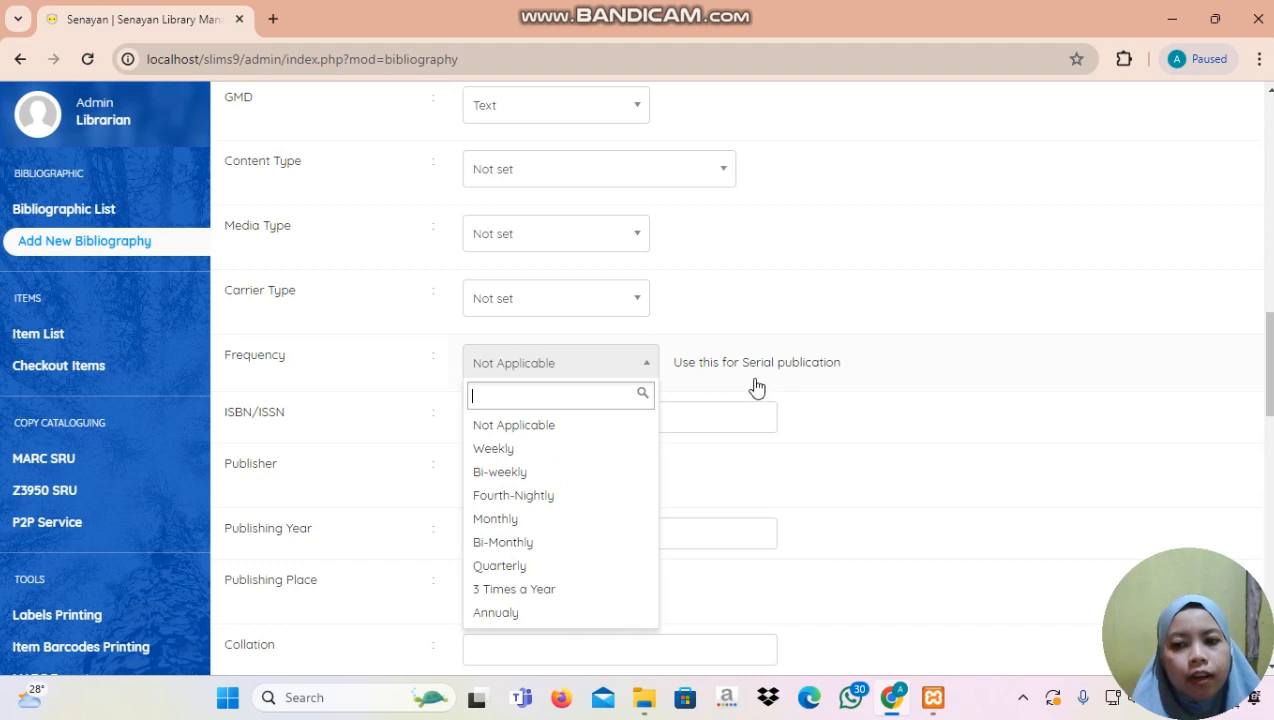
pyautogui.click(647, 363)
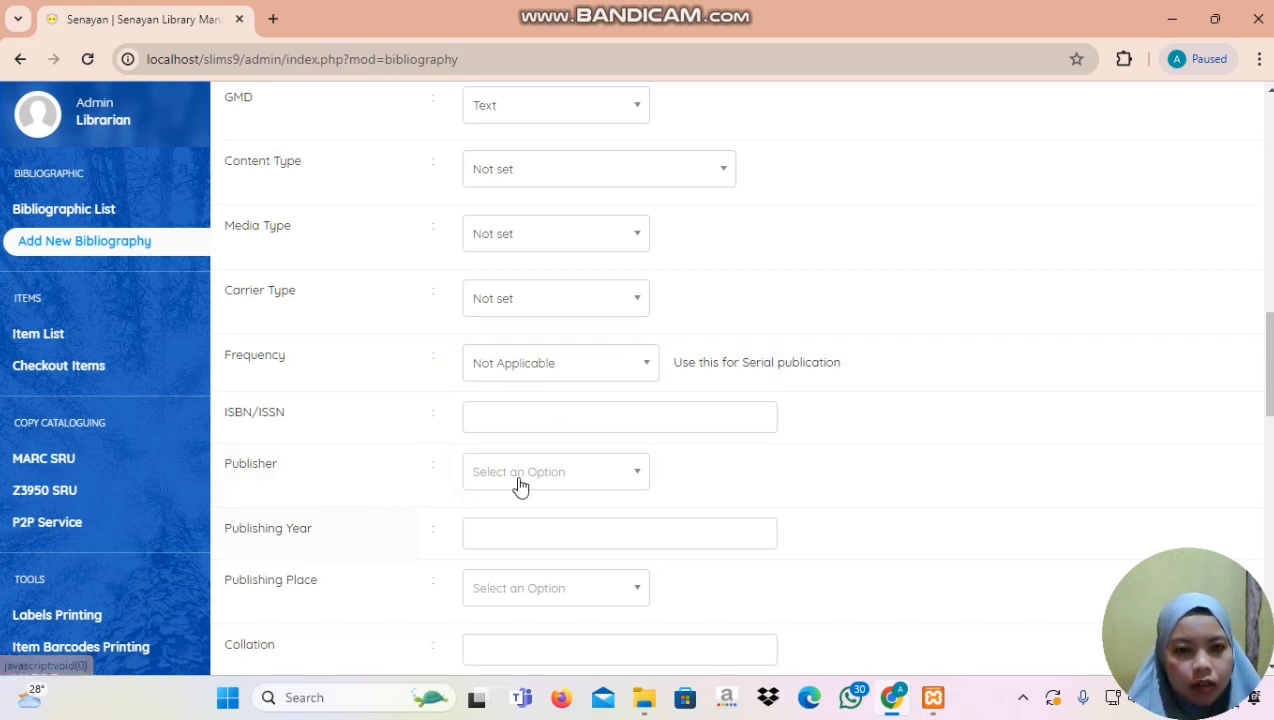
pyautogui.click(540, 424)
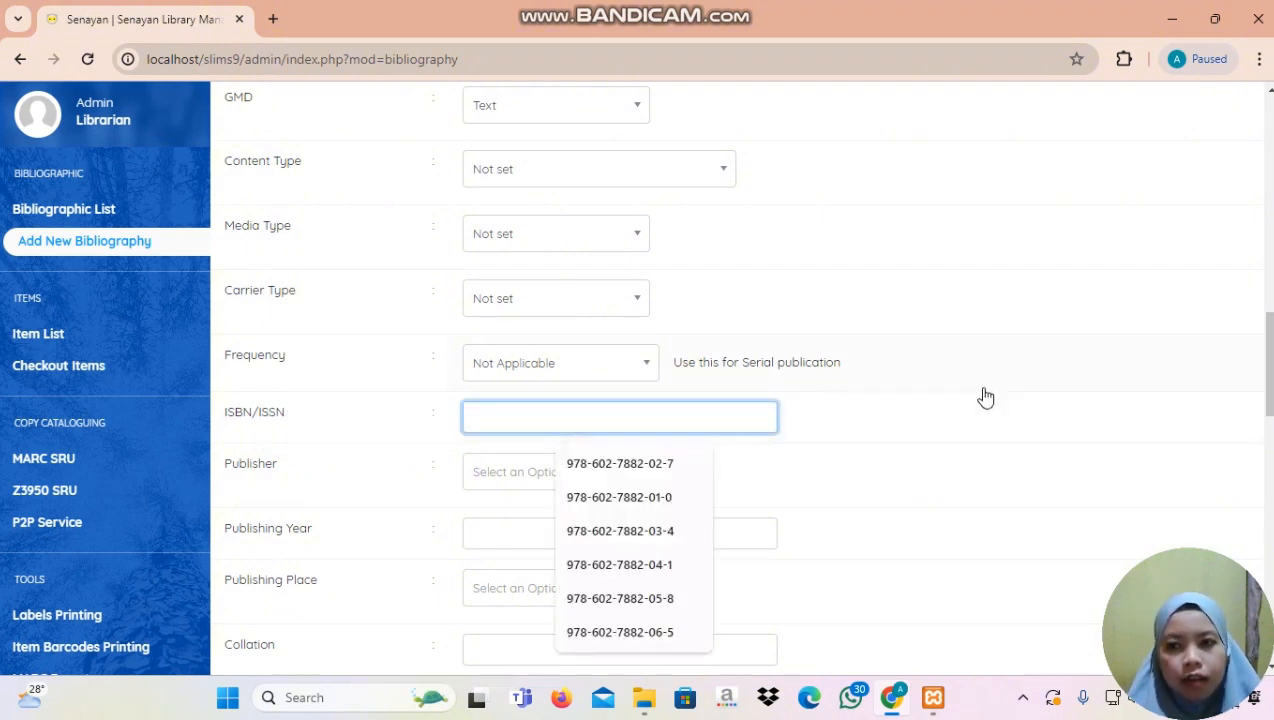
pyautogui.scroll(-1, 986, 397)
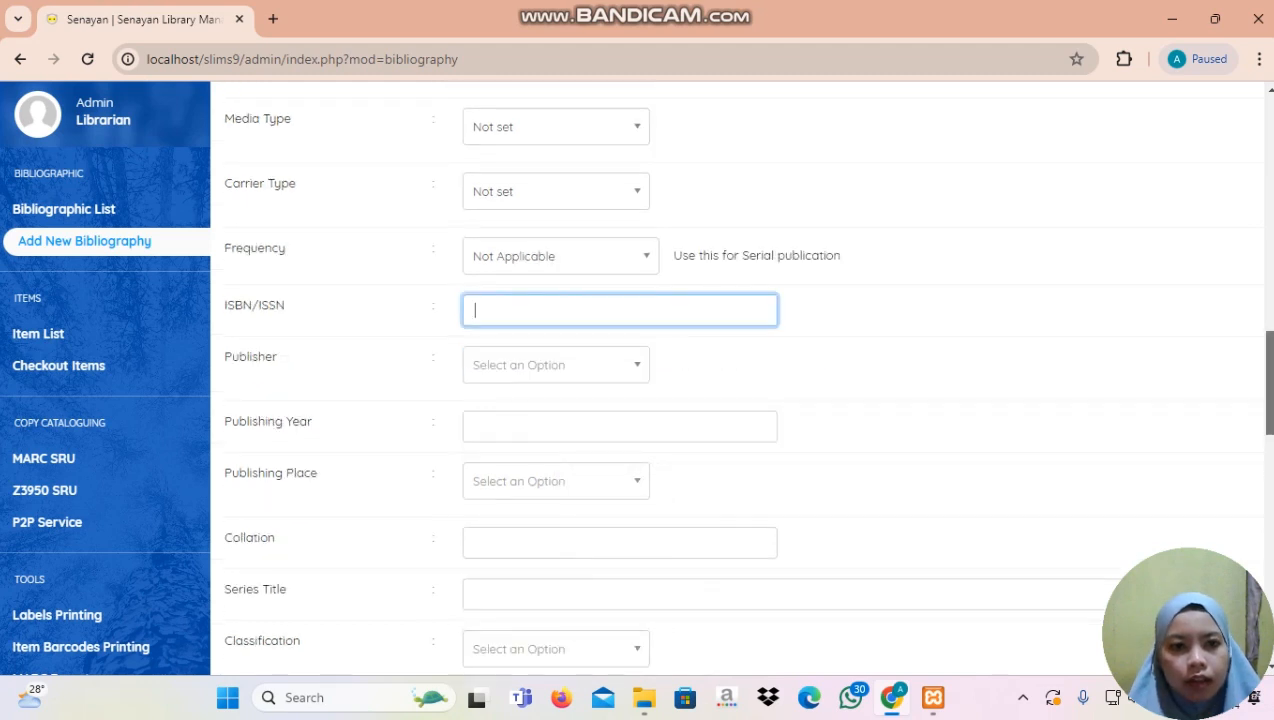
pyautogui.scroll(1, 1126, 344)
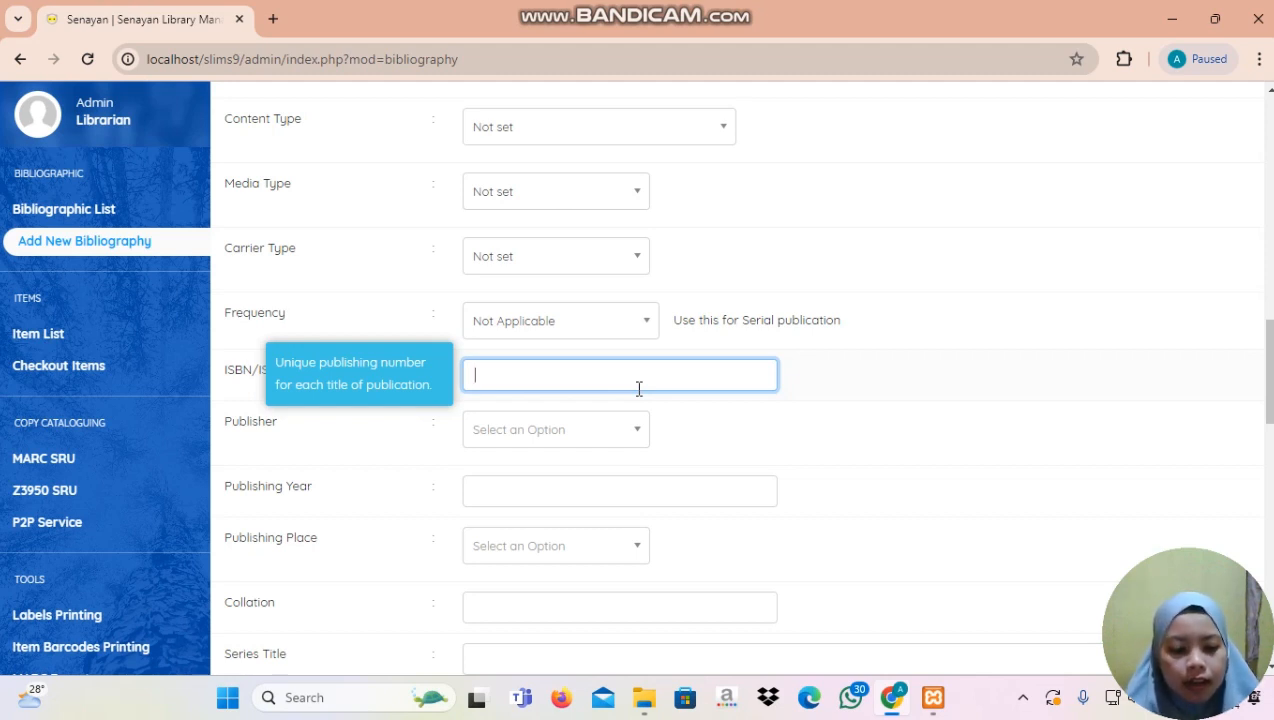
# - Open the publisher lookup without choosing a publisher and examine the publishing year field
pyautogui.click(556, 431)
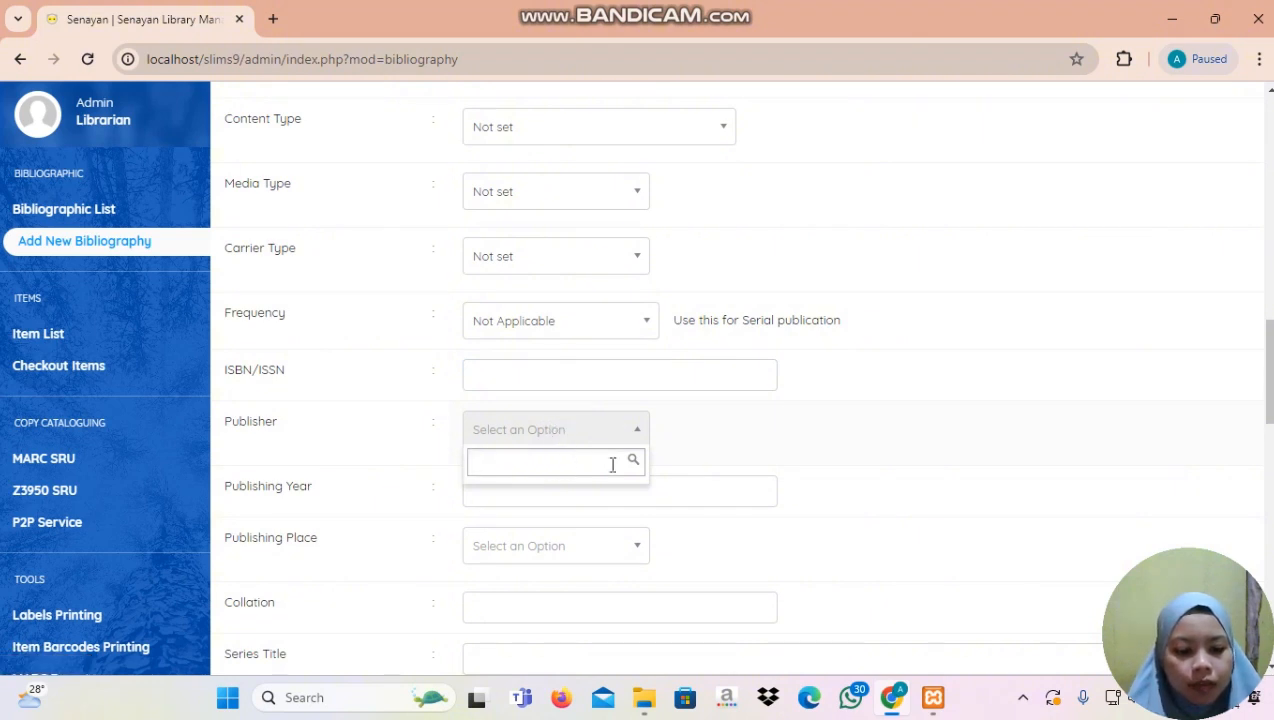
pyautogui.moveTo(1271, 389); pyautogui.dragTo(1271, 413)
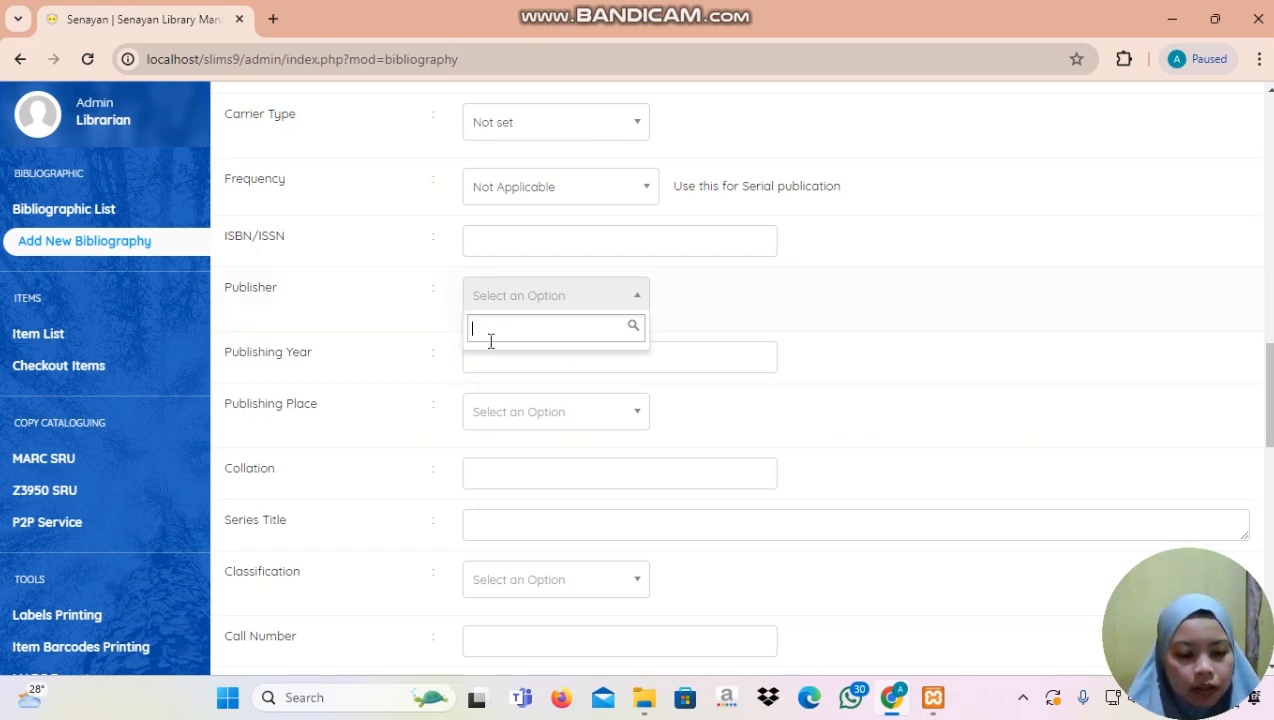
pyautogui.click(716, 350)
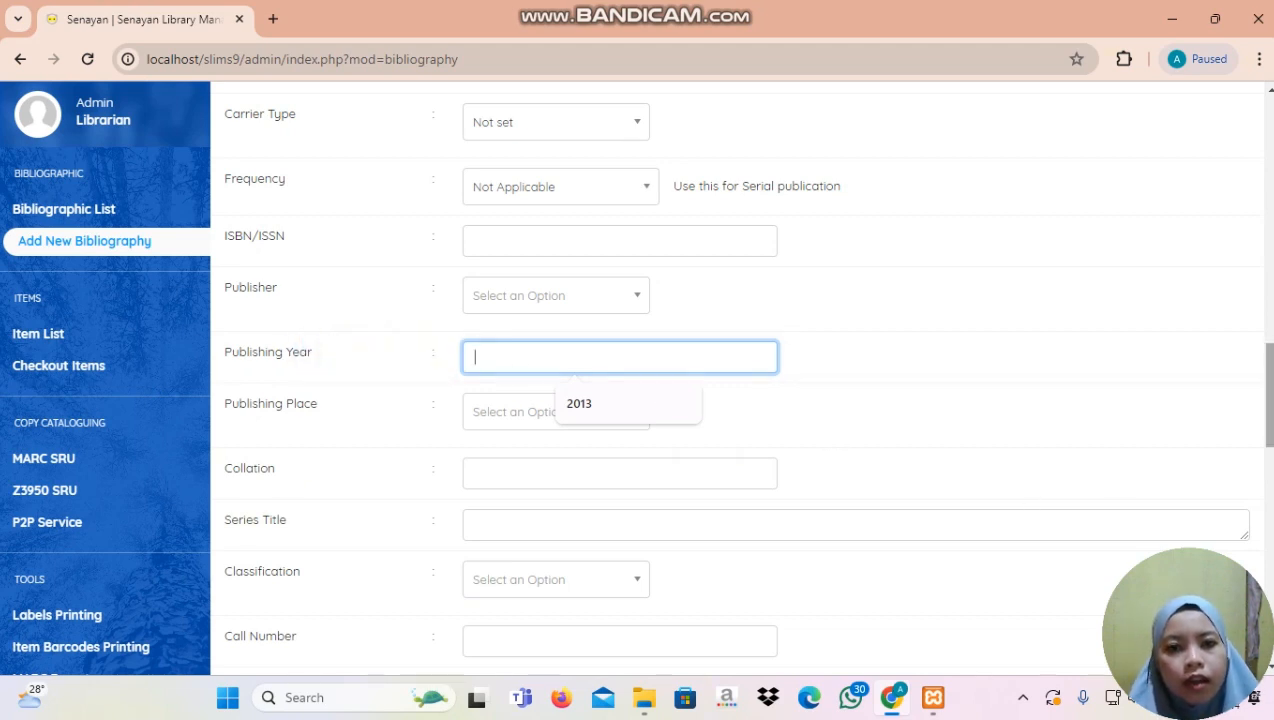
pyautogui.moveTo(1269, 395); pyautogui.dragTo(1269, 389)
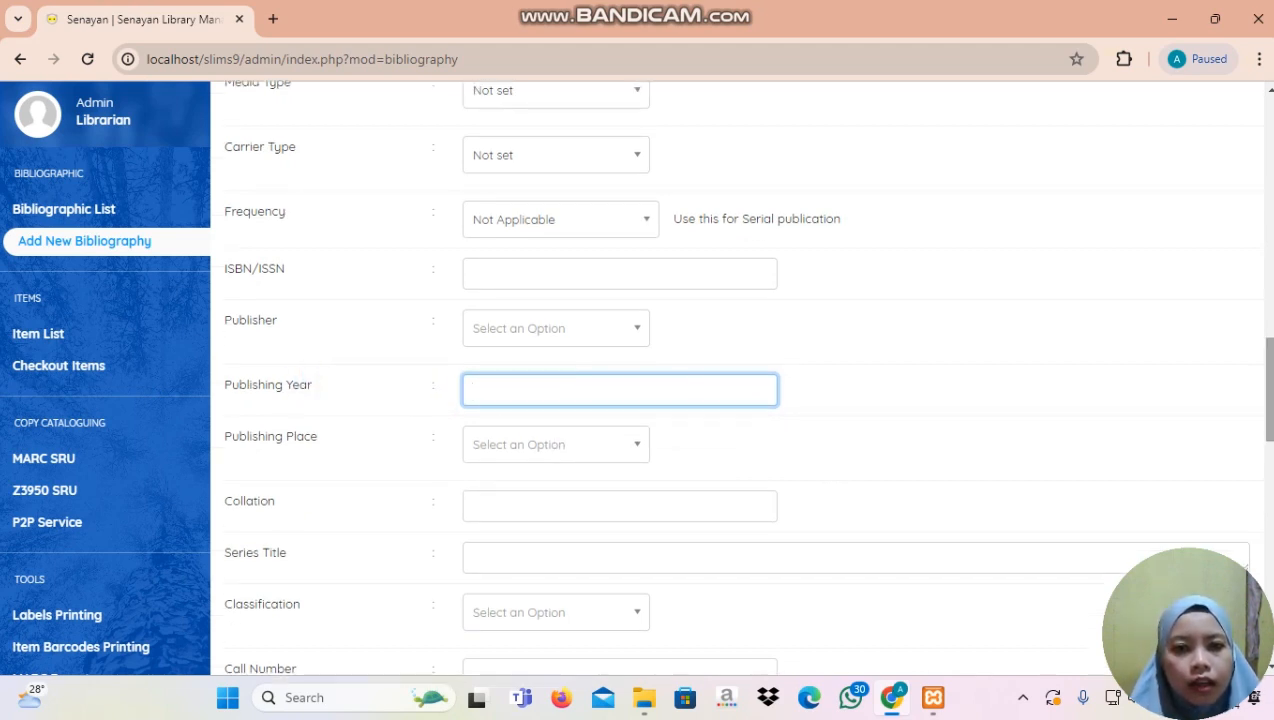
pyautogui.click(717, 390)
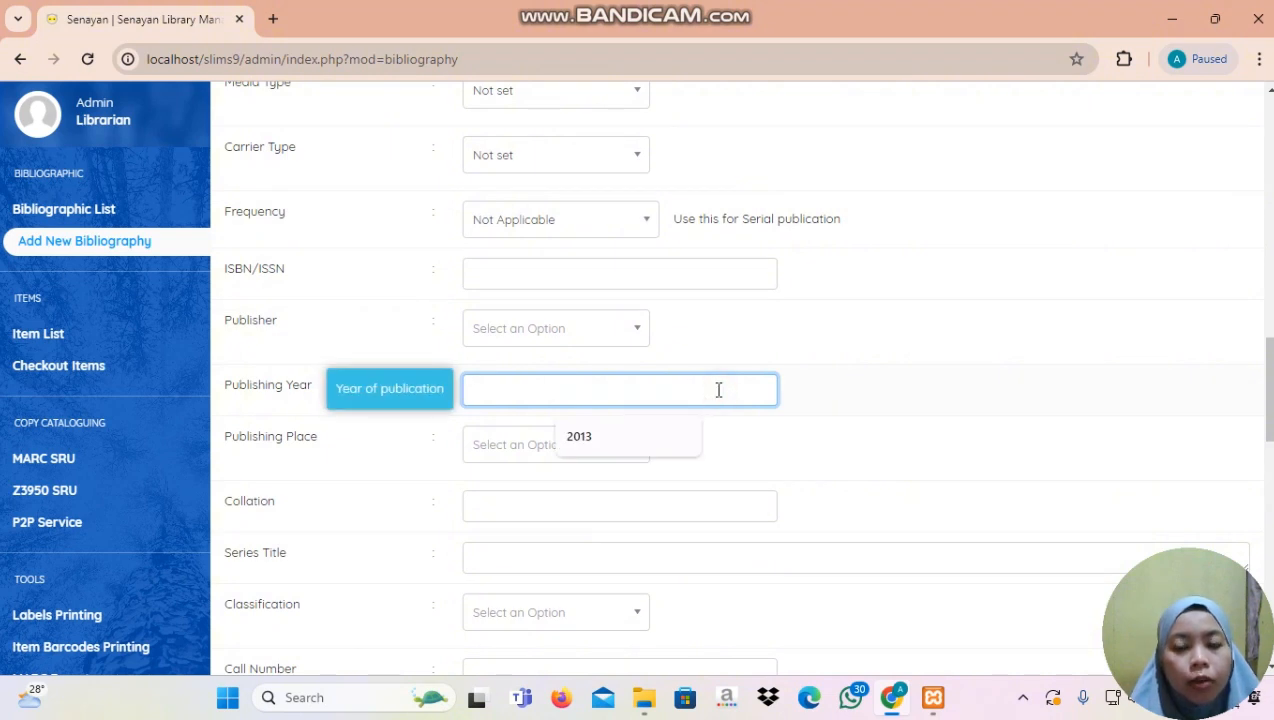
# - Search the publishing place options for JAKARTA in capital letters, without selecting an entry
pyautogui.click(479, 455)
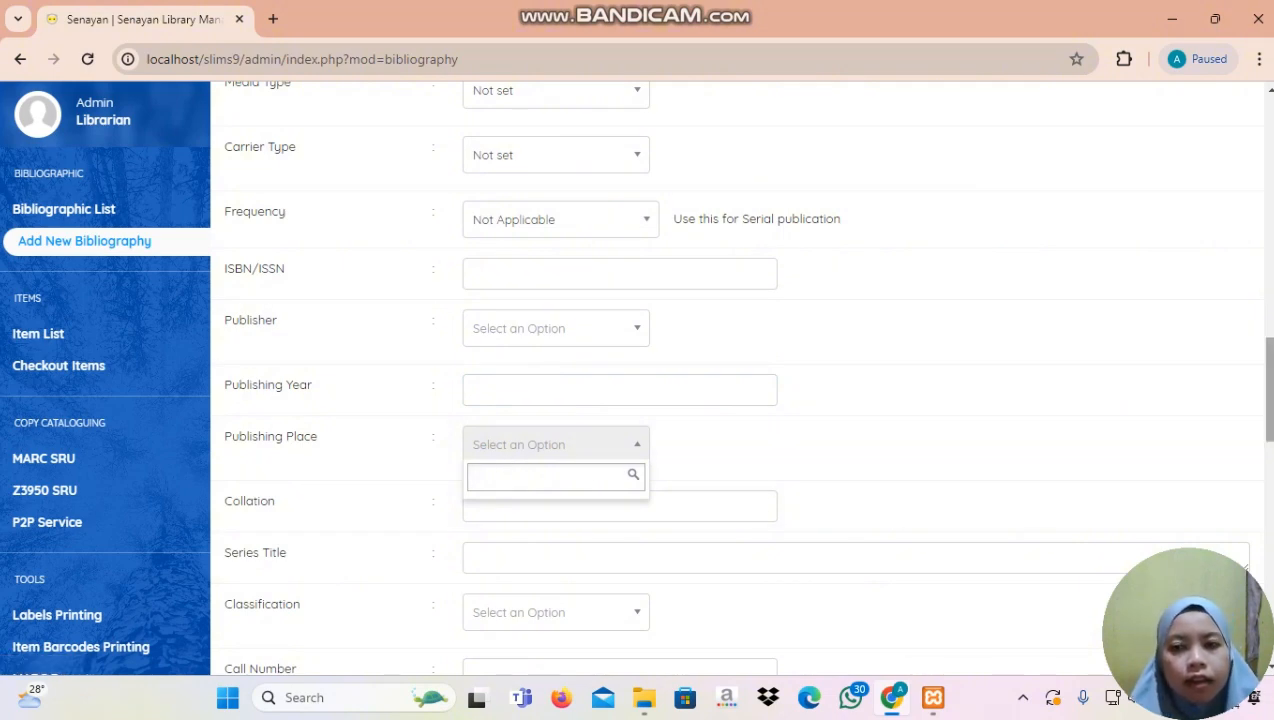
pyautogui.scroll(-2, 486, 378)
pyautogui.scroll(2, 486, 378)
pyautogui.scroll(-1, 486, 378)
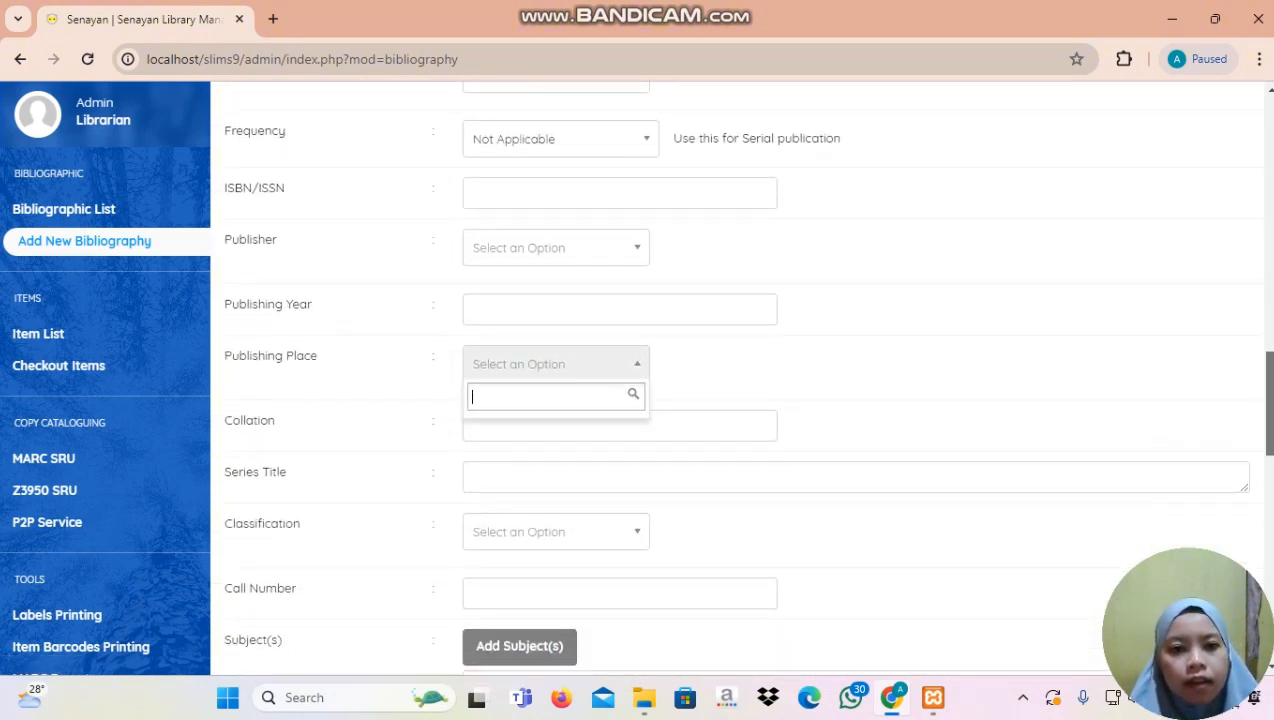
pyautogui.scroll(1, 486, 378)
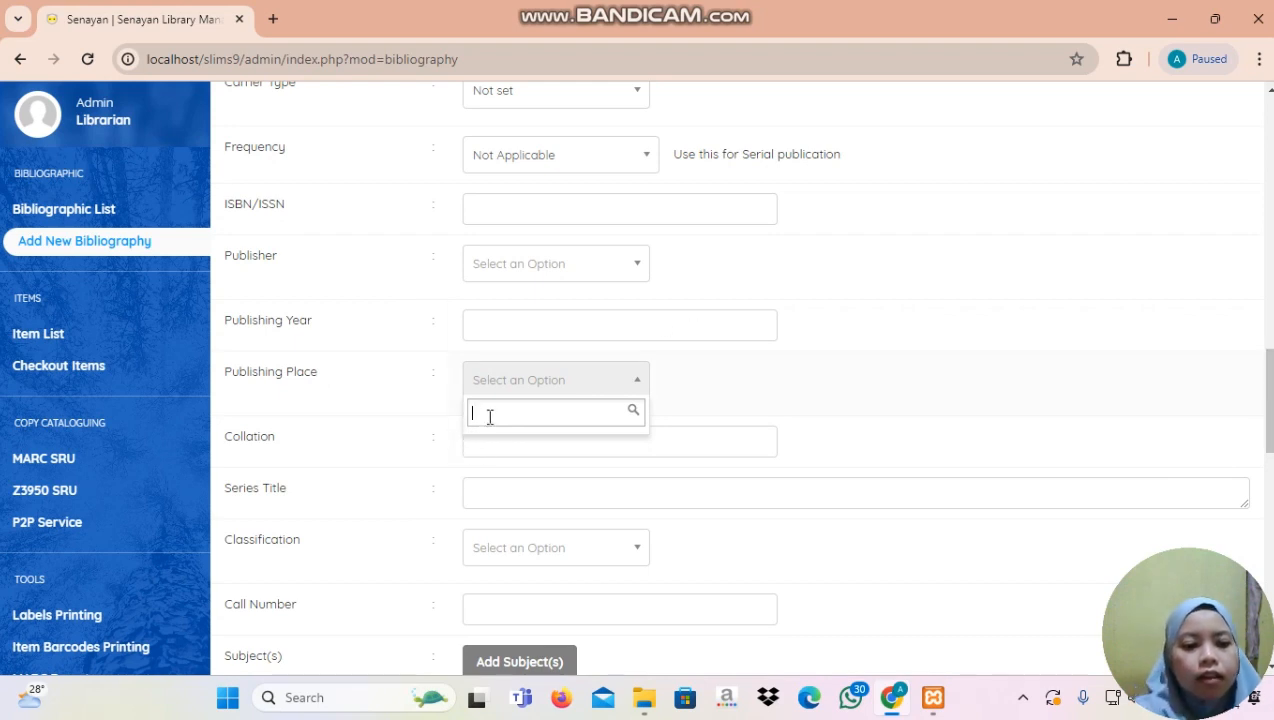
pyautogui.press('capslock')
pyautogui.write('j')
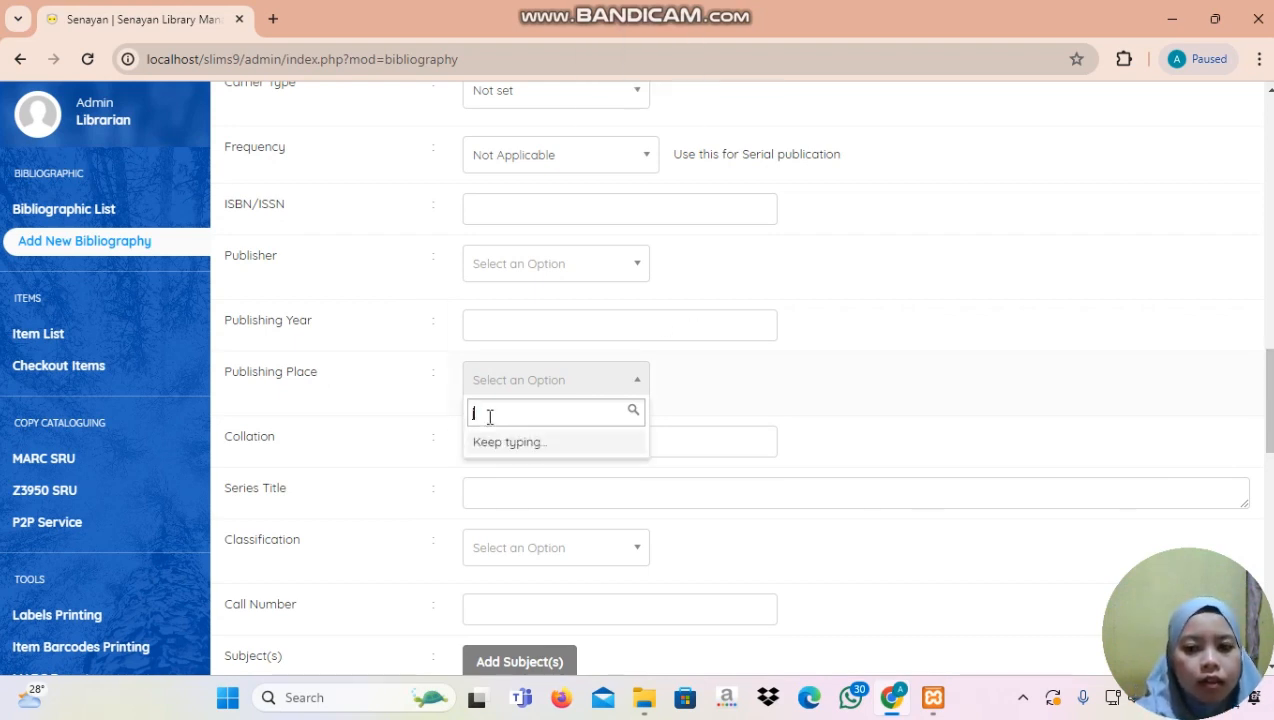
pyautogui.press('BackSpace')
pyautogui.press('capslock')
pyautogui.write('J')
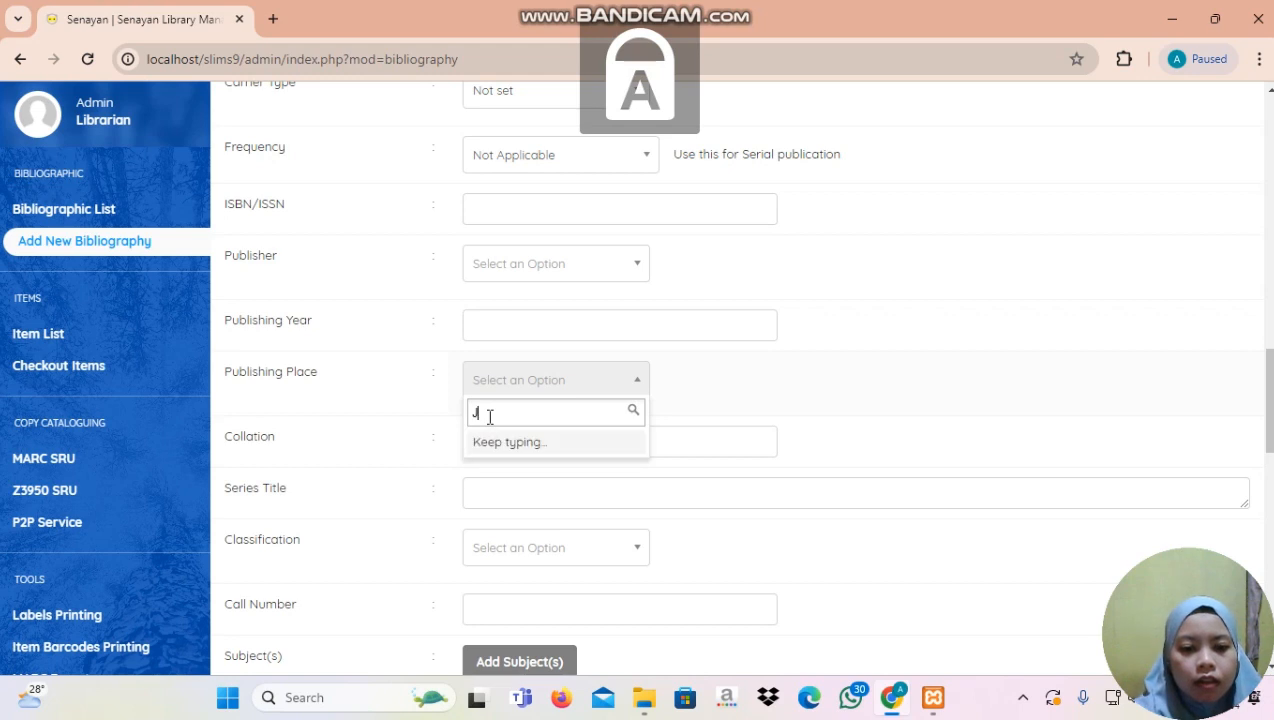
pyautogui.write('AJ')
pyautogui.press('BackSpace')
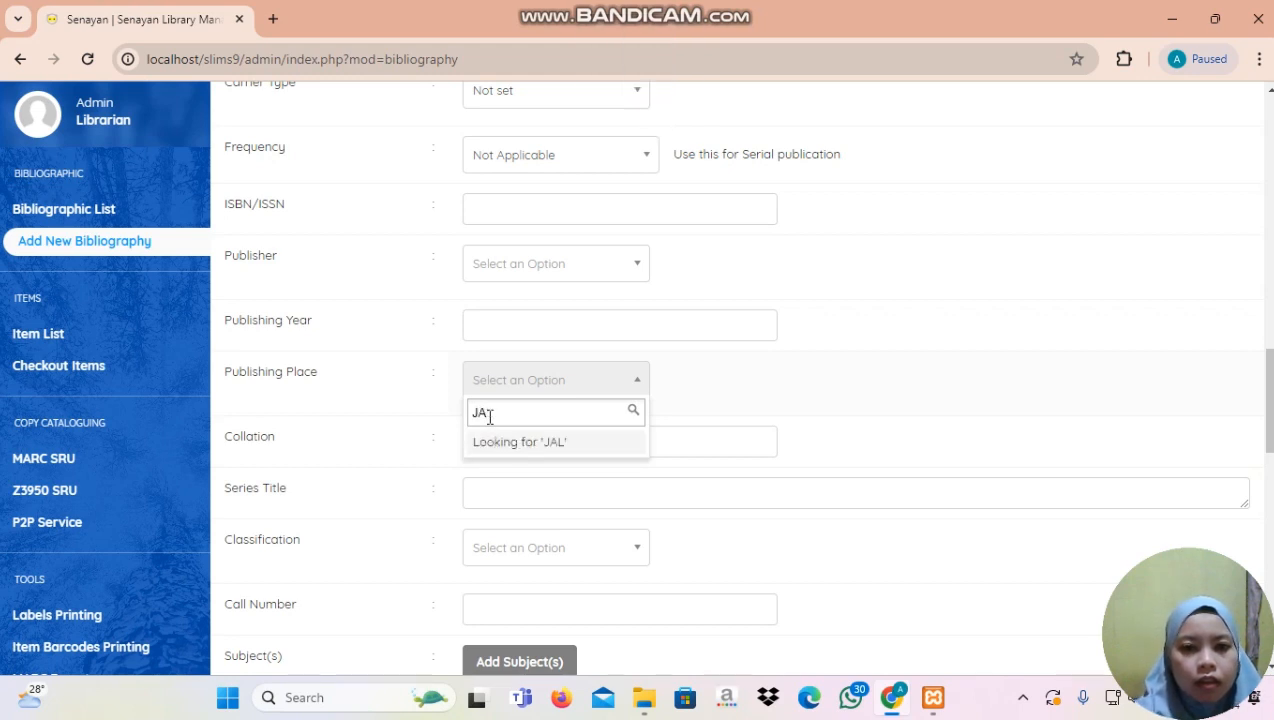
pyautogui.write('KRTA')
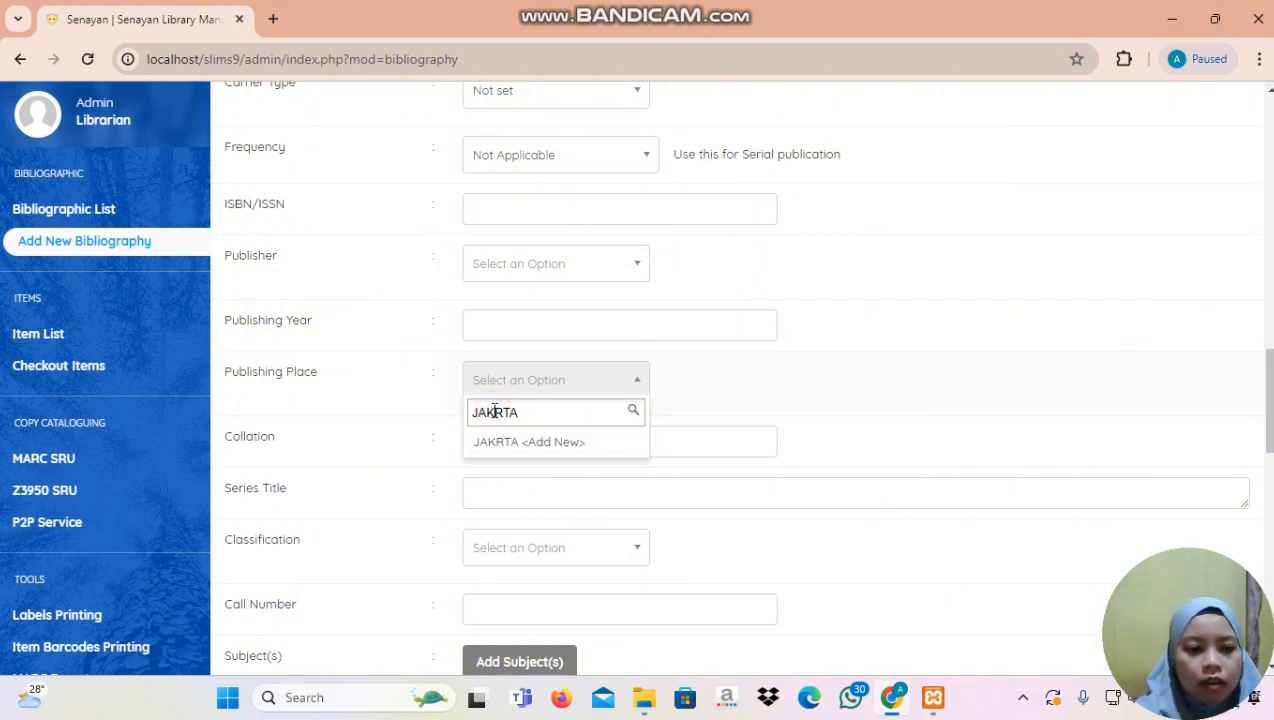
pyautogui.click(494, 412)
pyautogui.press('capslock')
pyautogui.write('a')
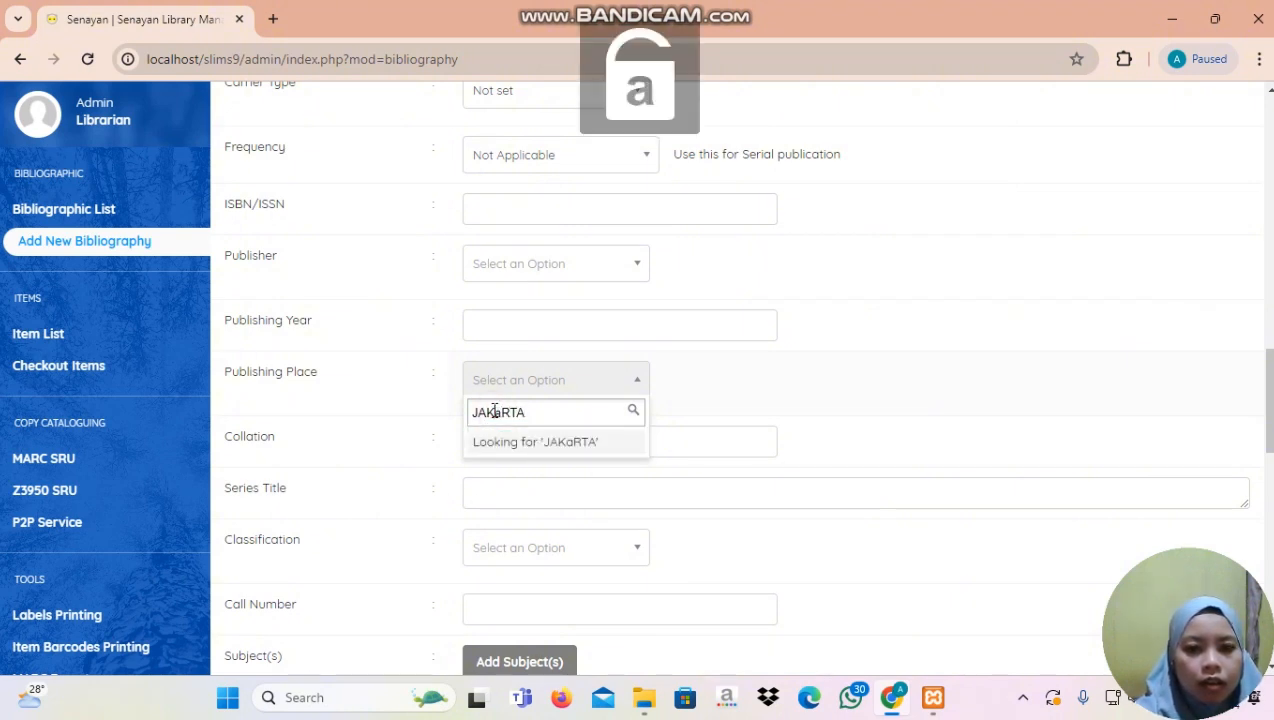
pyautogui.press('End')
pyautogui.press('BackSpace')
pyautogui.press('capslock')
pyautogui.write('A')
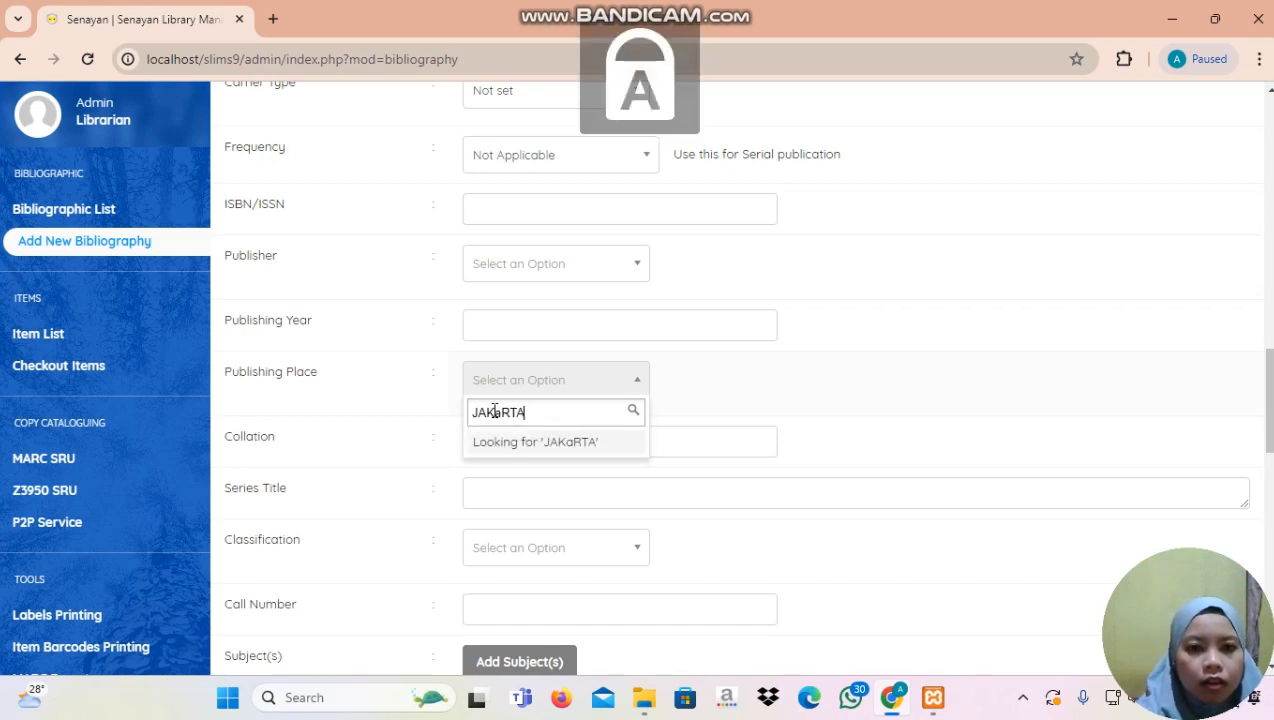
pyautogui.press('BackSpace')
pyautogui.press('BackSpace')
pyautogui.press('BackSpace')
pyautogui.press('BackSpace')
pyautogui.press('BackSpace')
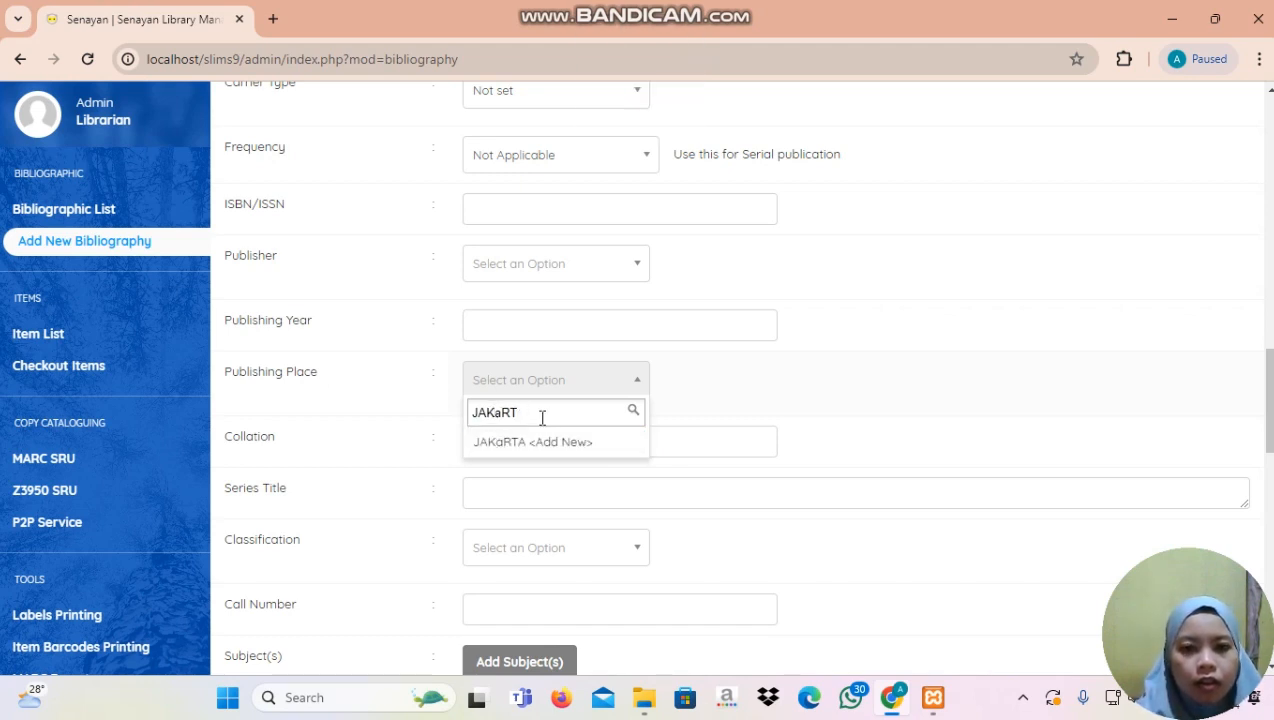
pyautogui.write('K')
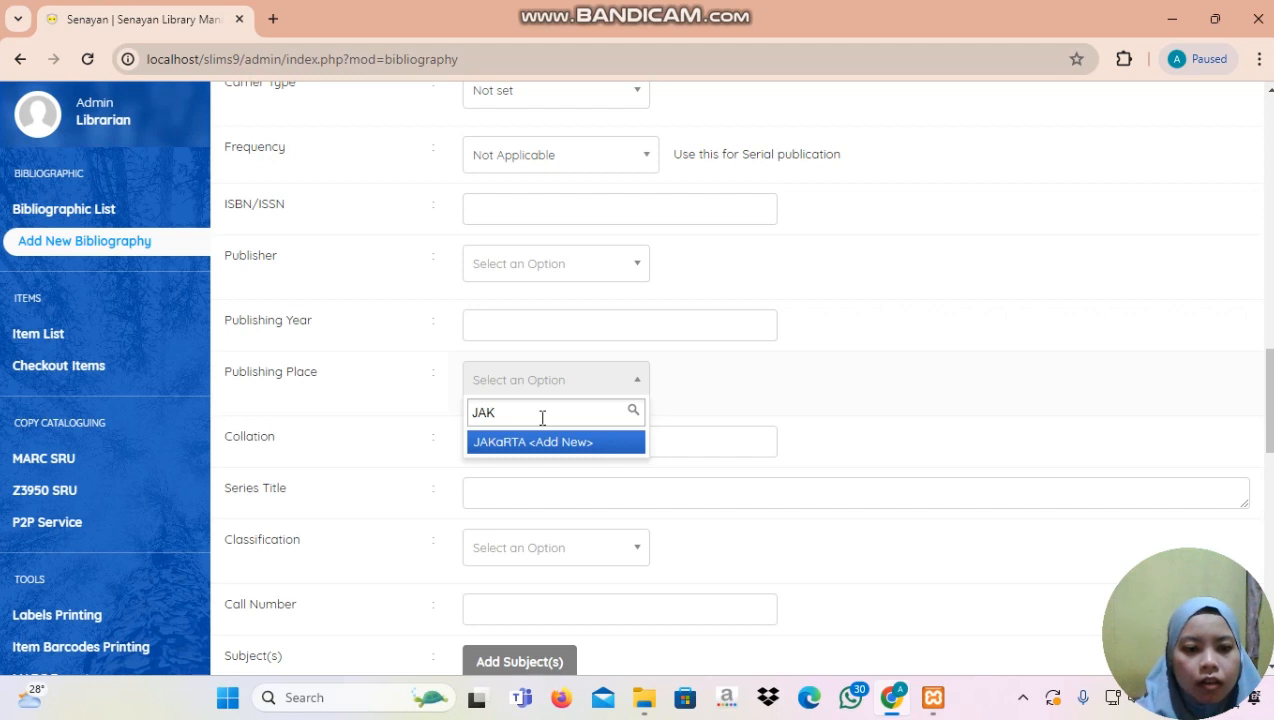
pyautogui.press('capslock')
pyautogui.write('a')
pyautogui.press('BackSpace')
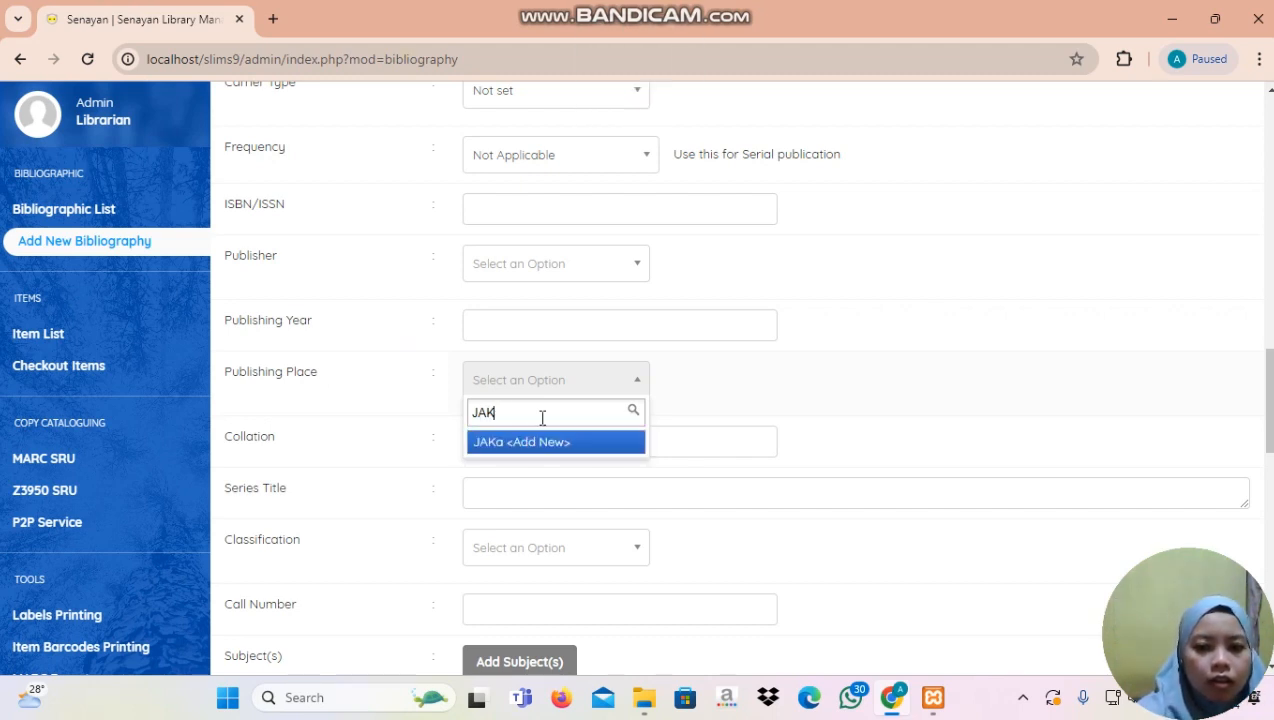
pyautogui.press('capslock')
pyautogui.press('capslock')
pyautogui.write('a')
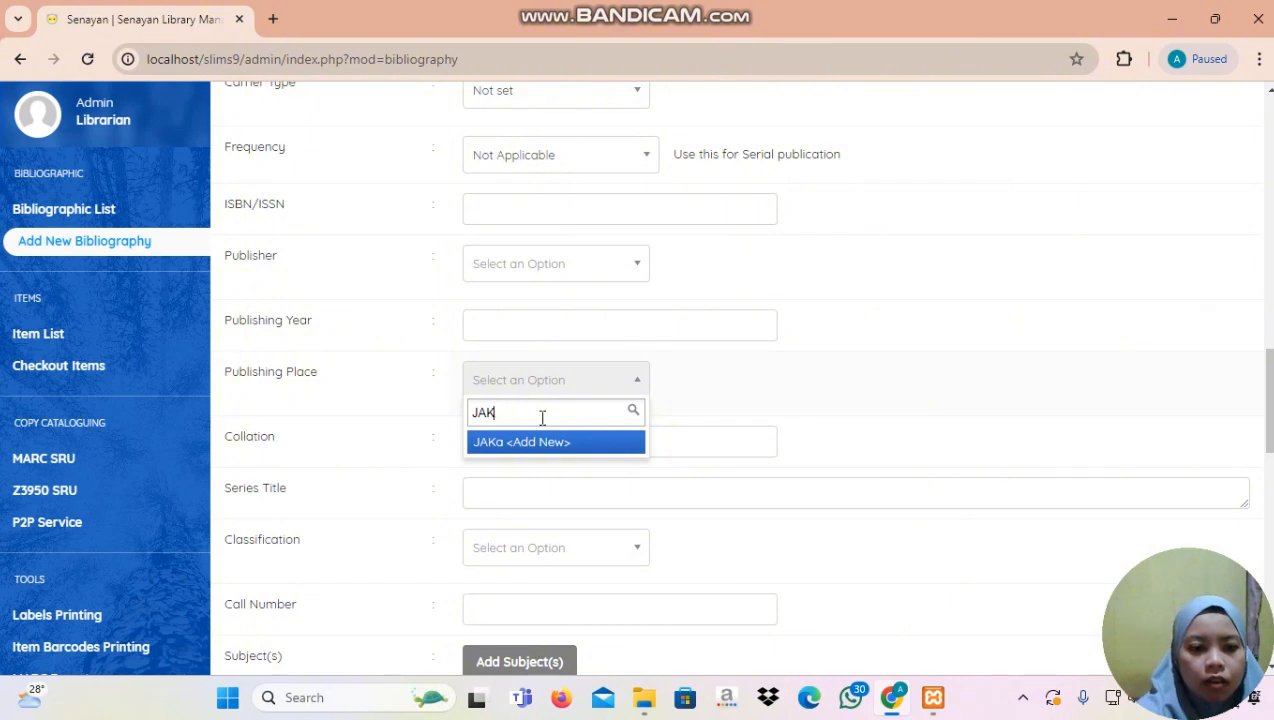
pyautogui.press('capslock')
pyautogui.write('ART')
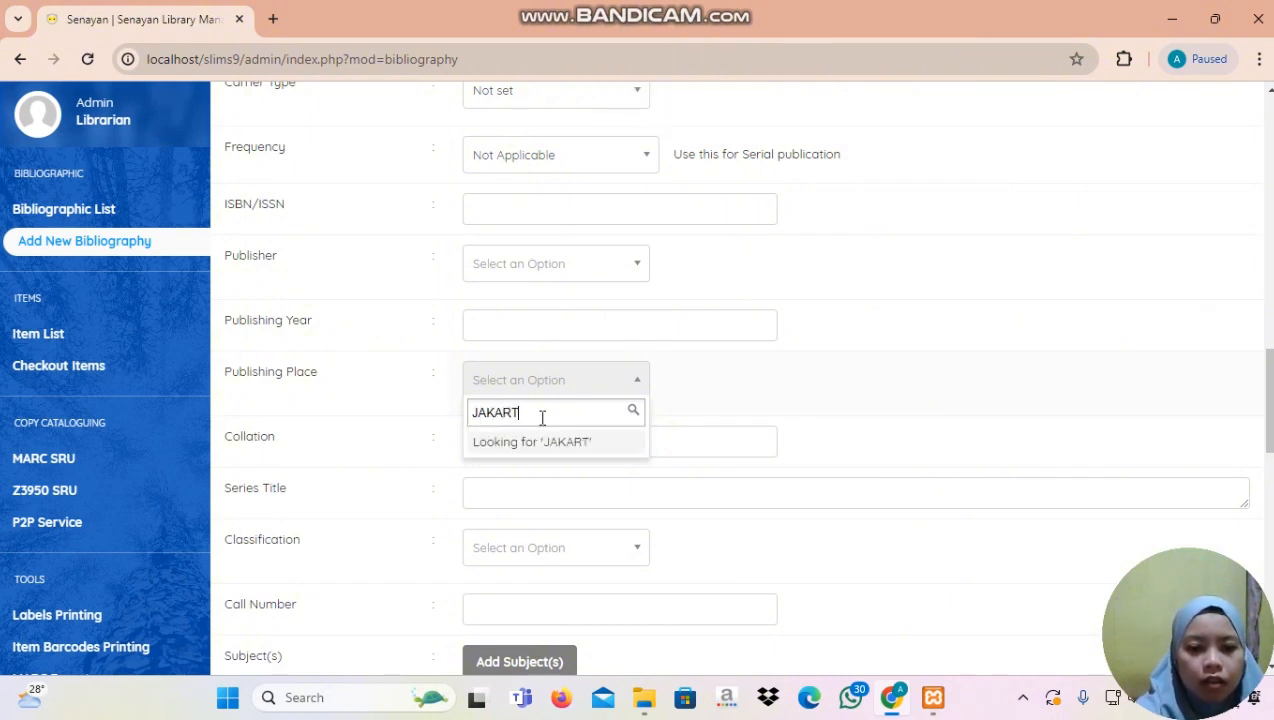
pyautogui.write('A')
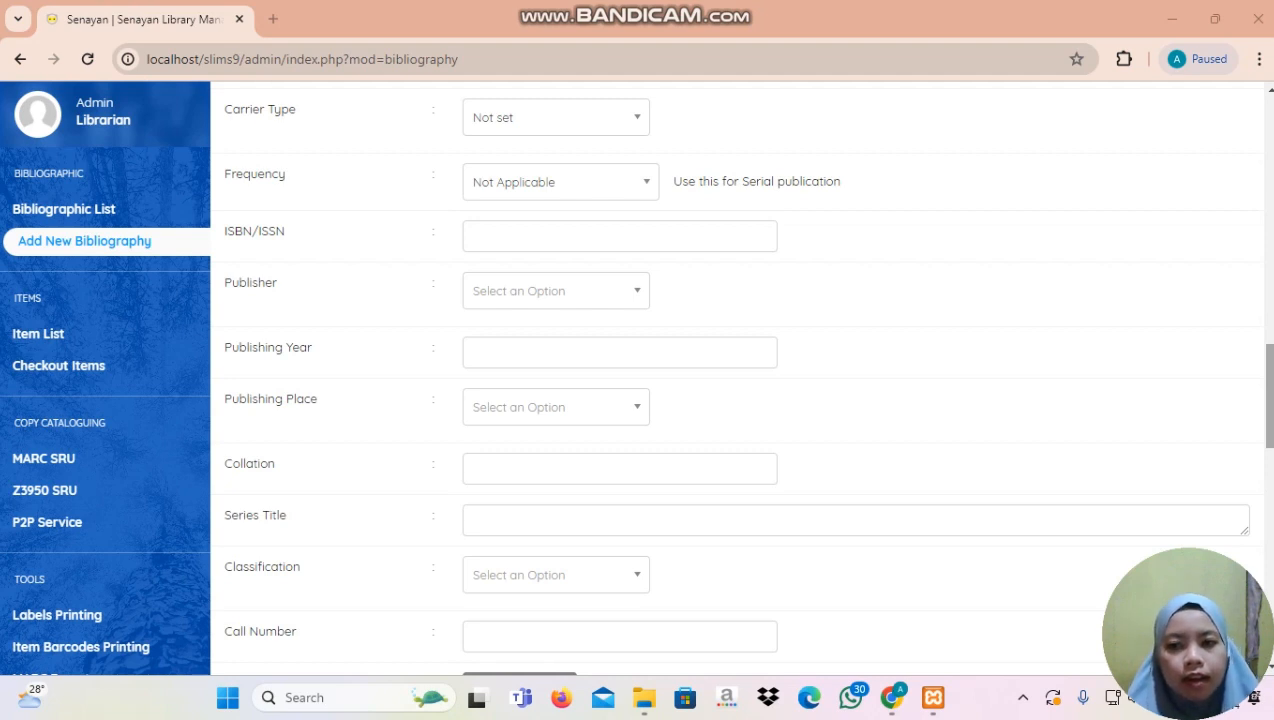
# - Examine the collation and series title fields and the classification and call number fields below them
pyautogui.click(507, 467)
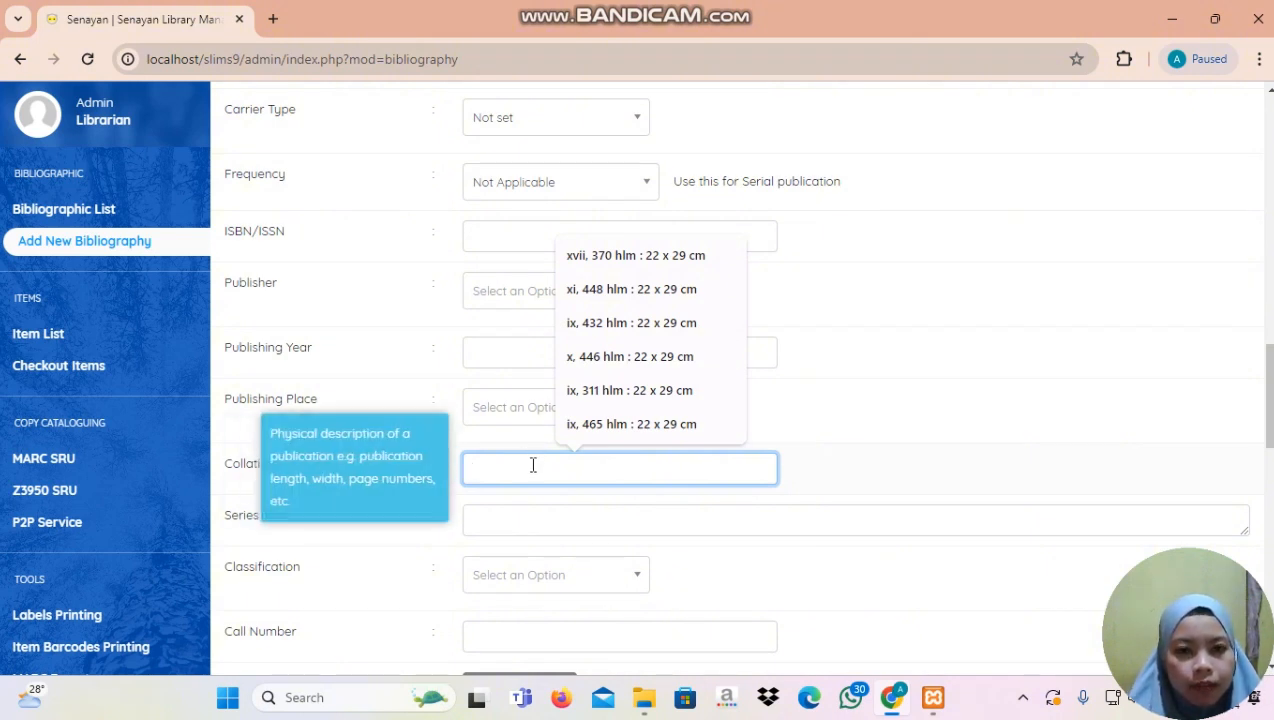
pyautogui.click(488, 522)
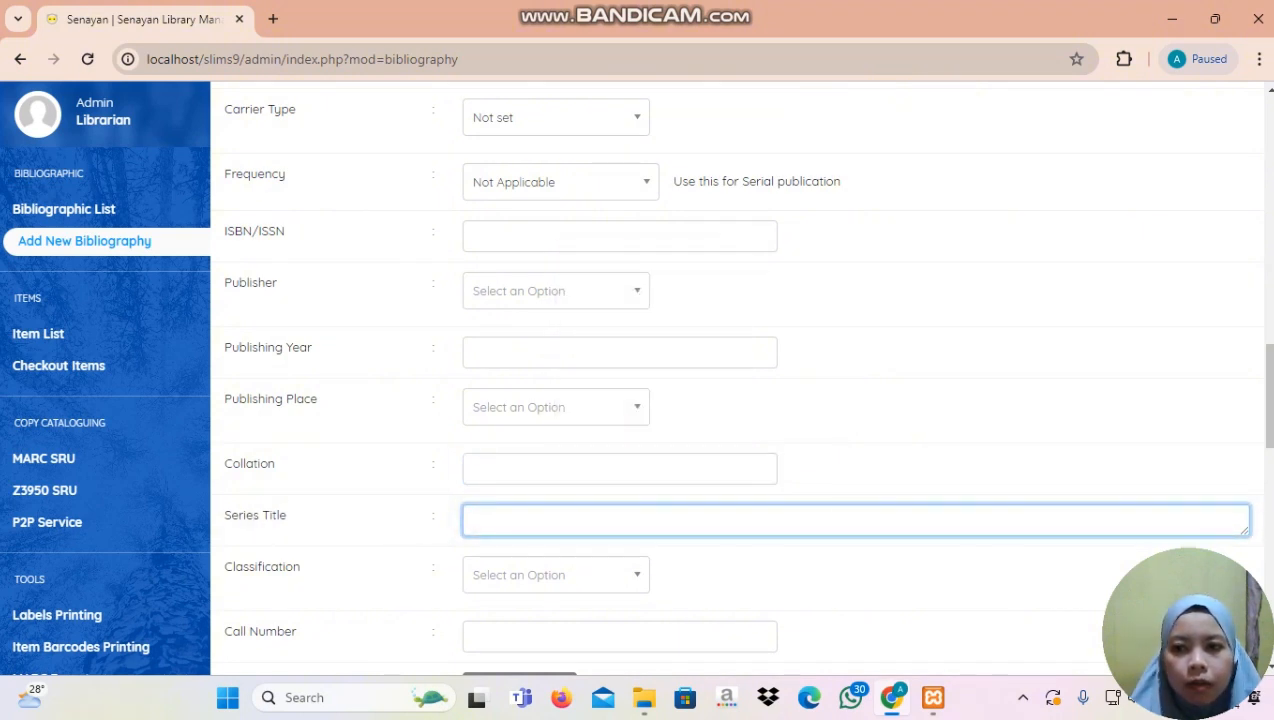
pyautogui.scroll(-2, 648, 551)
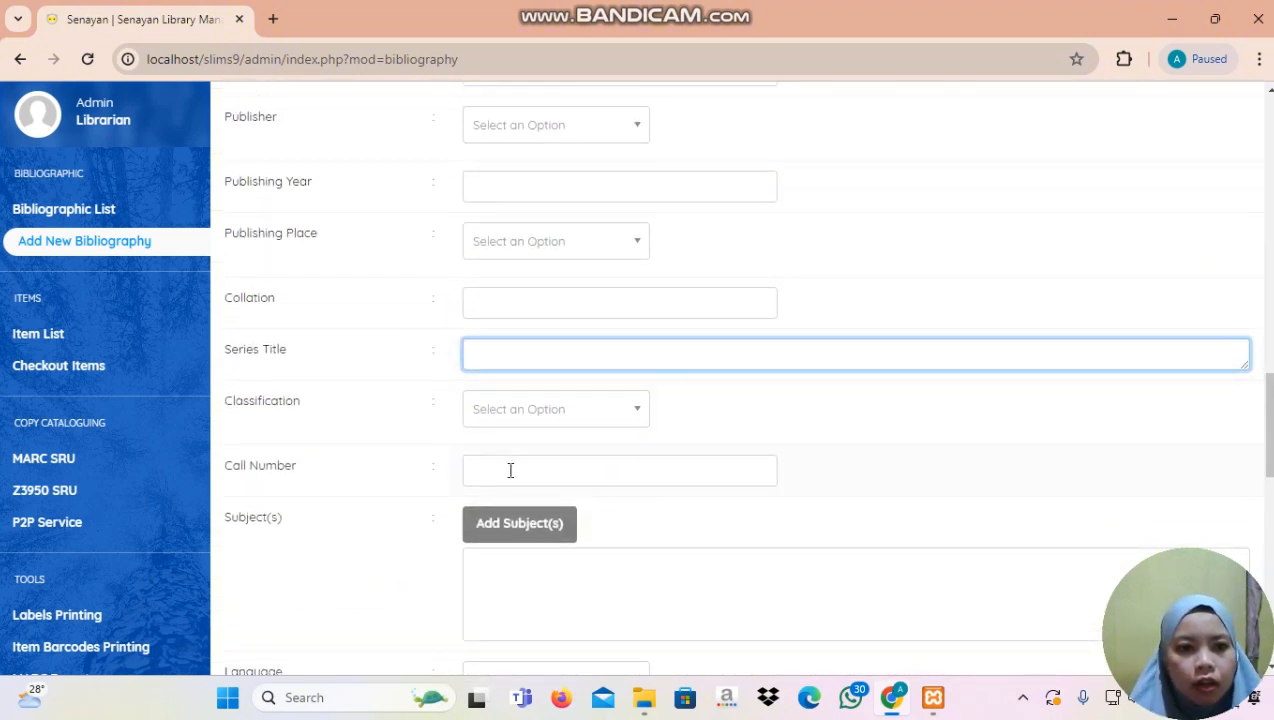
# - Search the classification options for 020.10 without selecting an entry
pyautogui.click(574, 416)
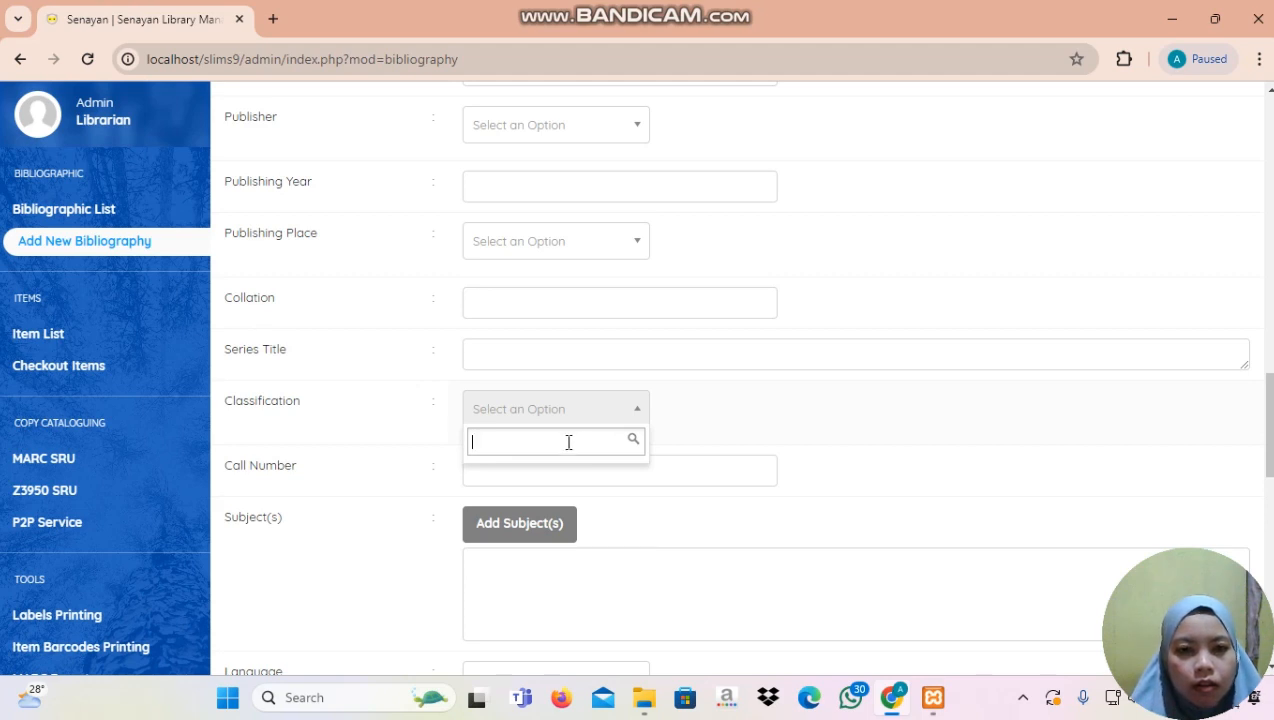
pyautogui.write('0')
pyautogui.press('BackSpace')
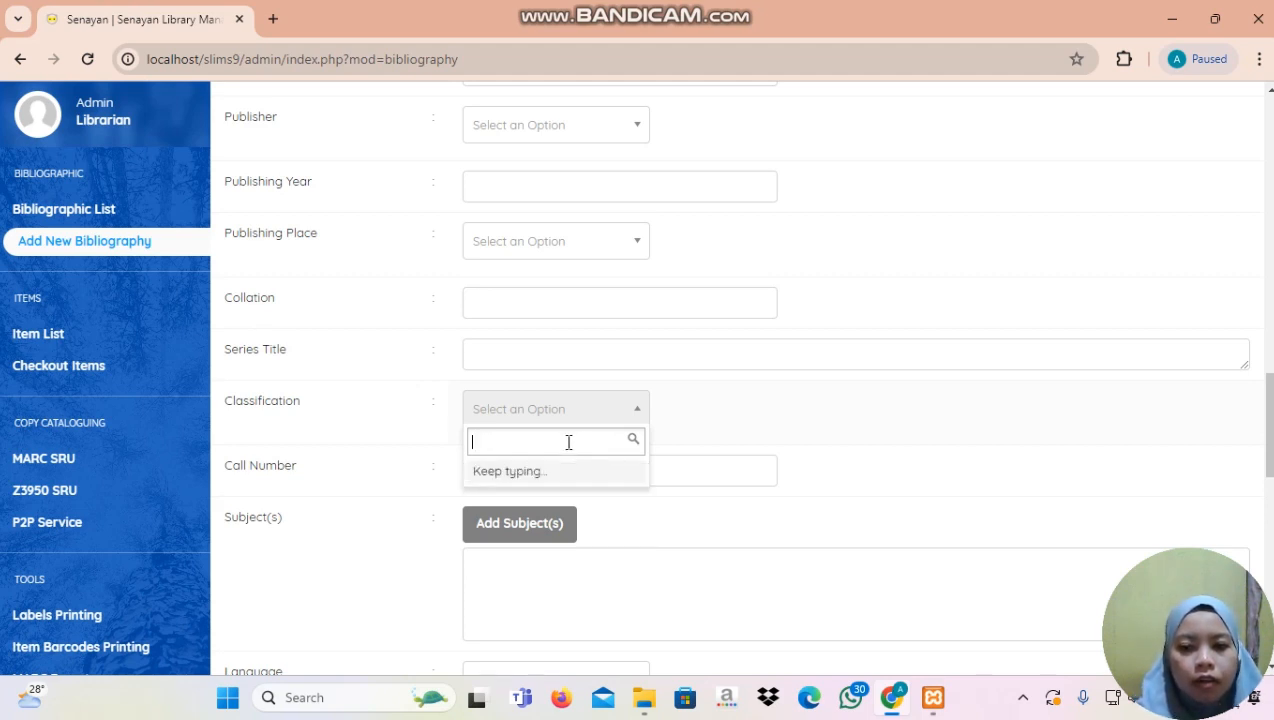
pyautogui.write('02')
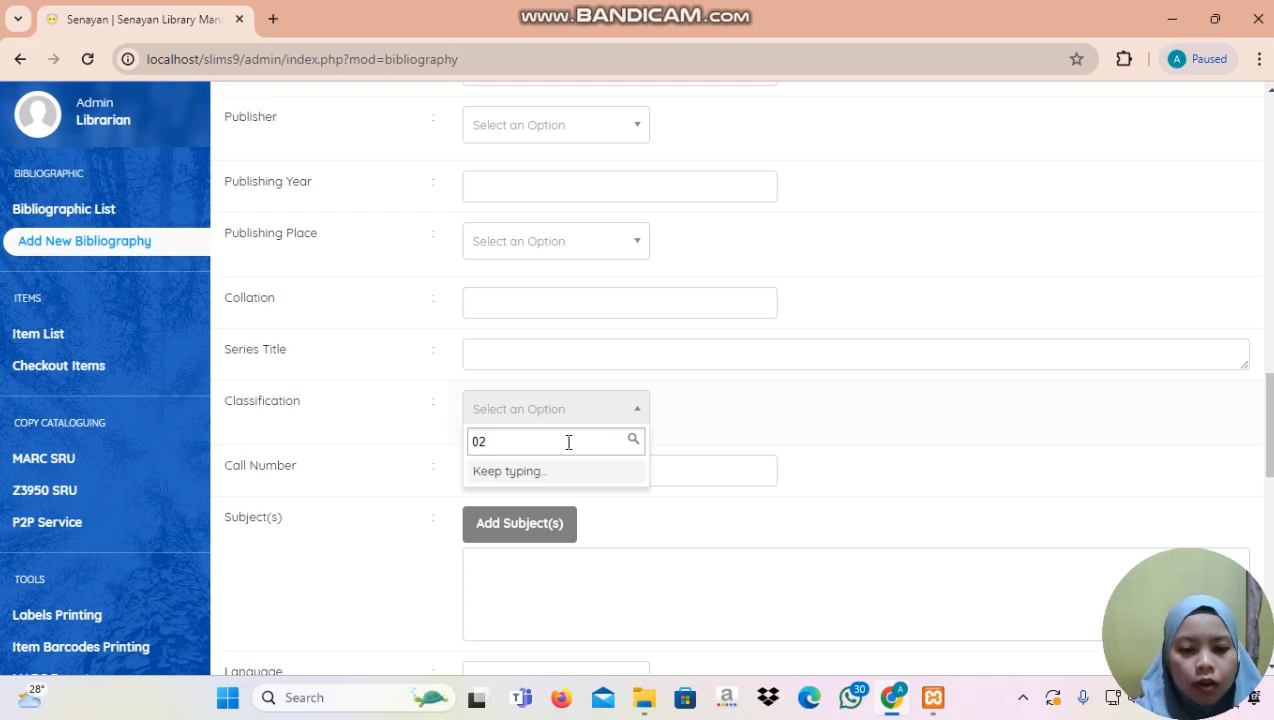
pyautogui.write('01')
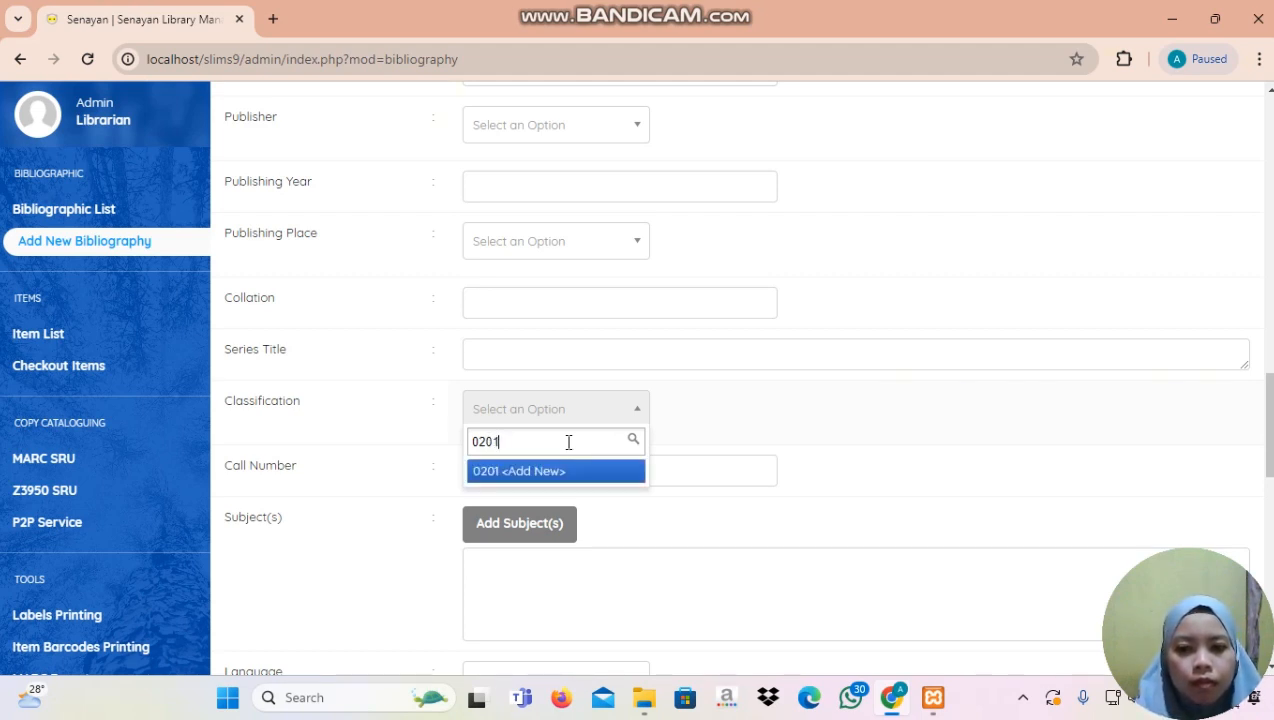
pyautogui.press('BackSpace')
pyautogui.write('.')
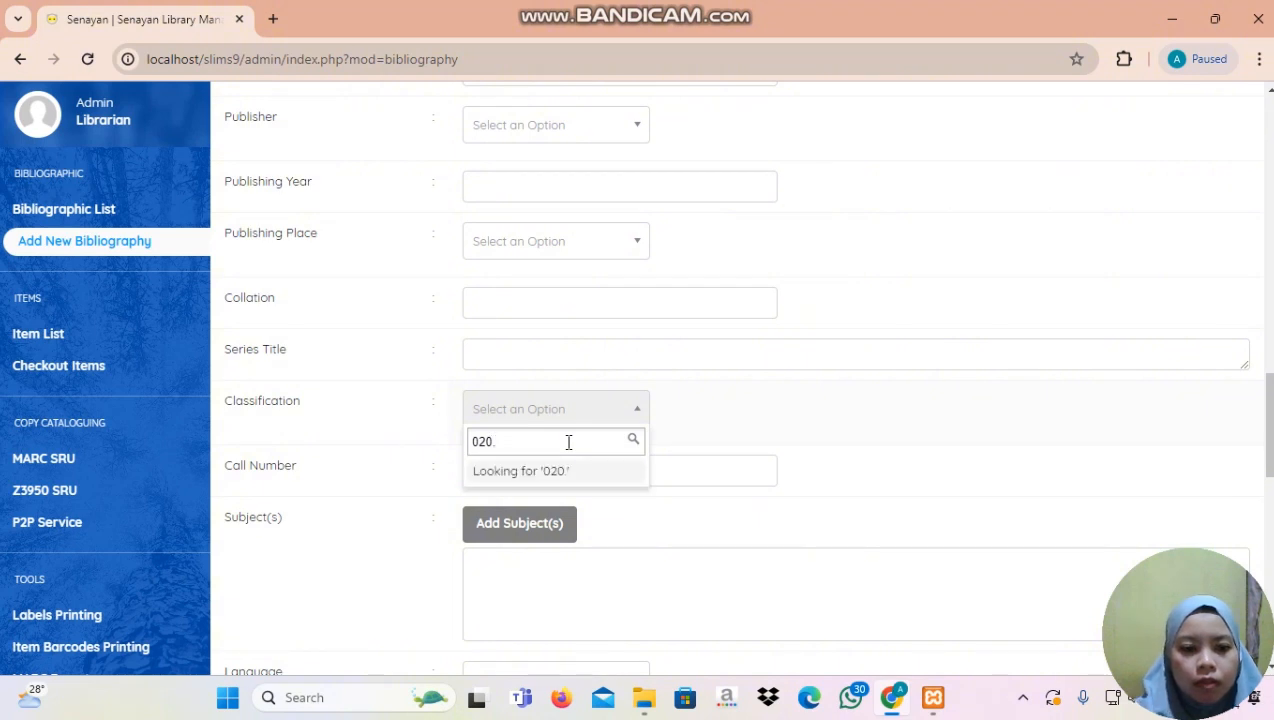
pyautogui.write('10')
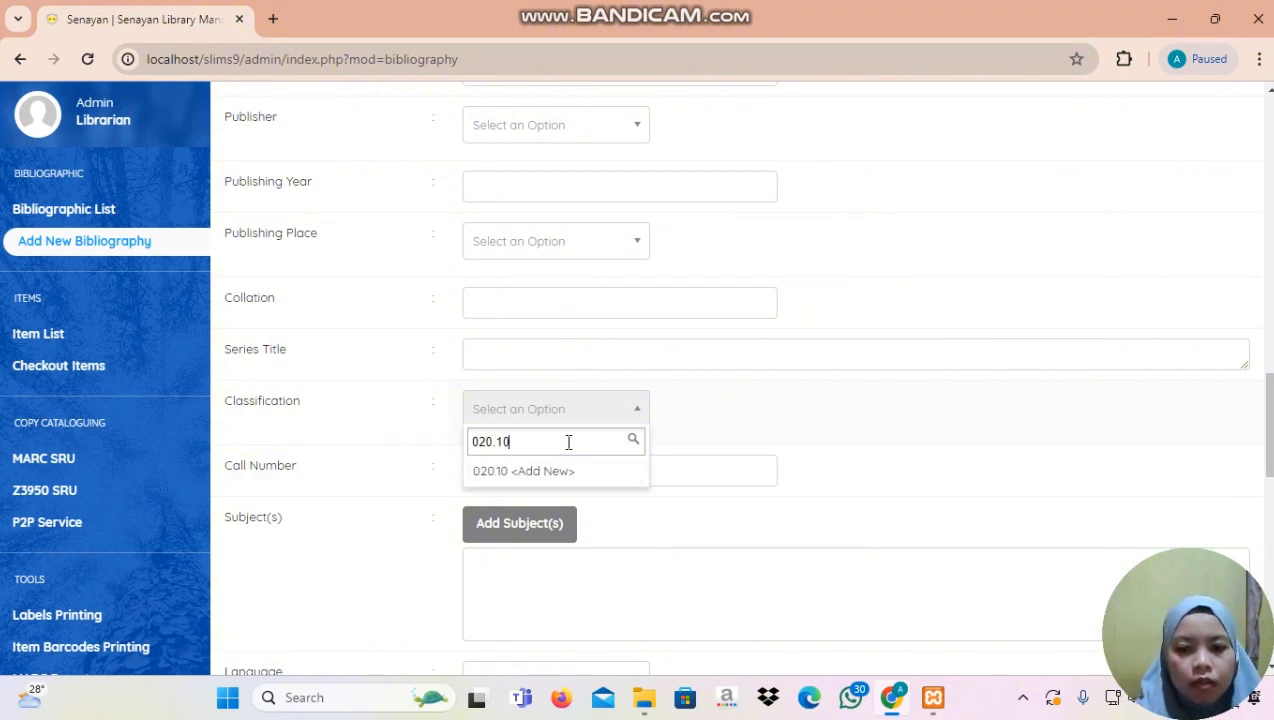
pyautogui.write('0')
pyautogui.press('BackSpace')
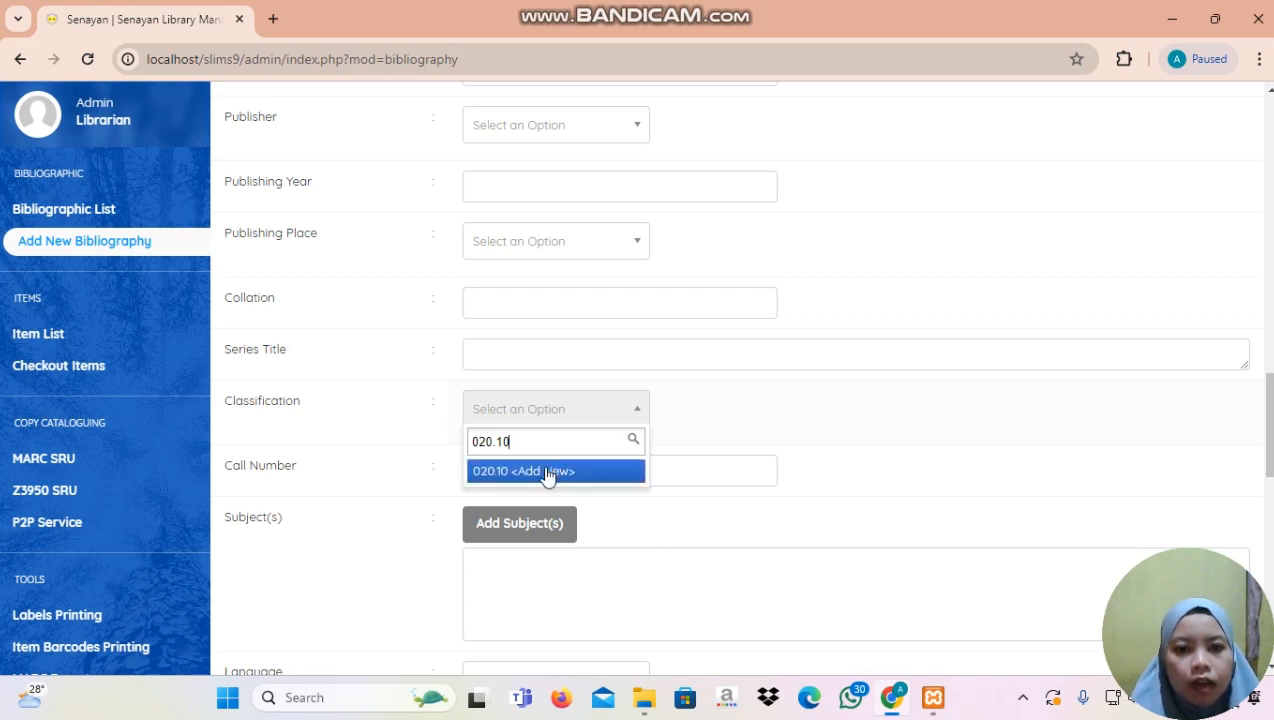
# - Enter 020.10ATI k as the call number
pyautogui.click(737, 472)
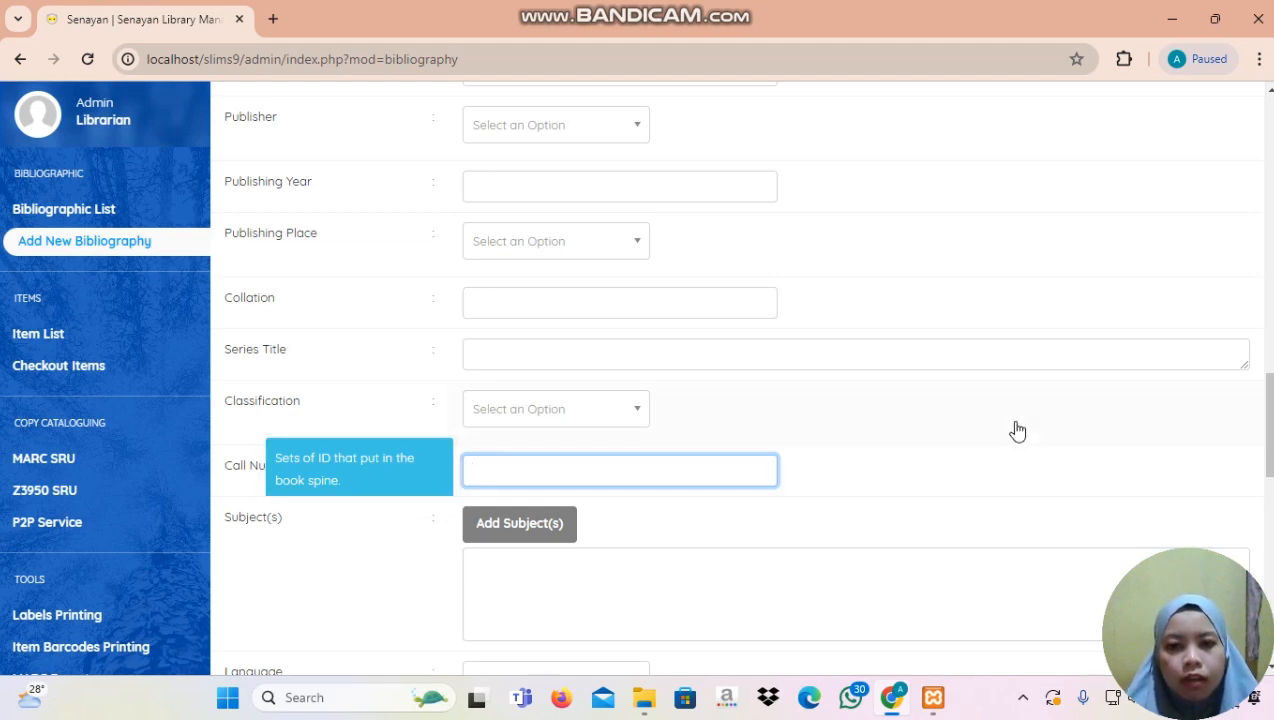
pyautogui.scroll(-1, 1264, 420)
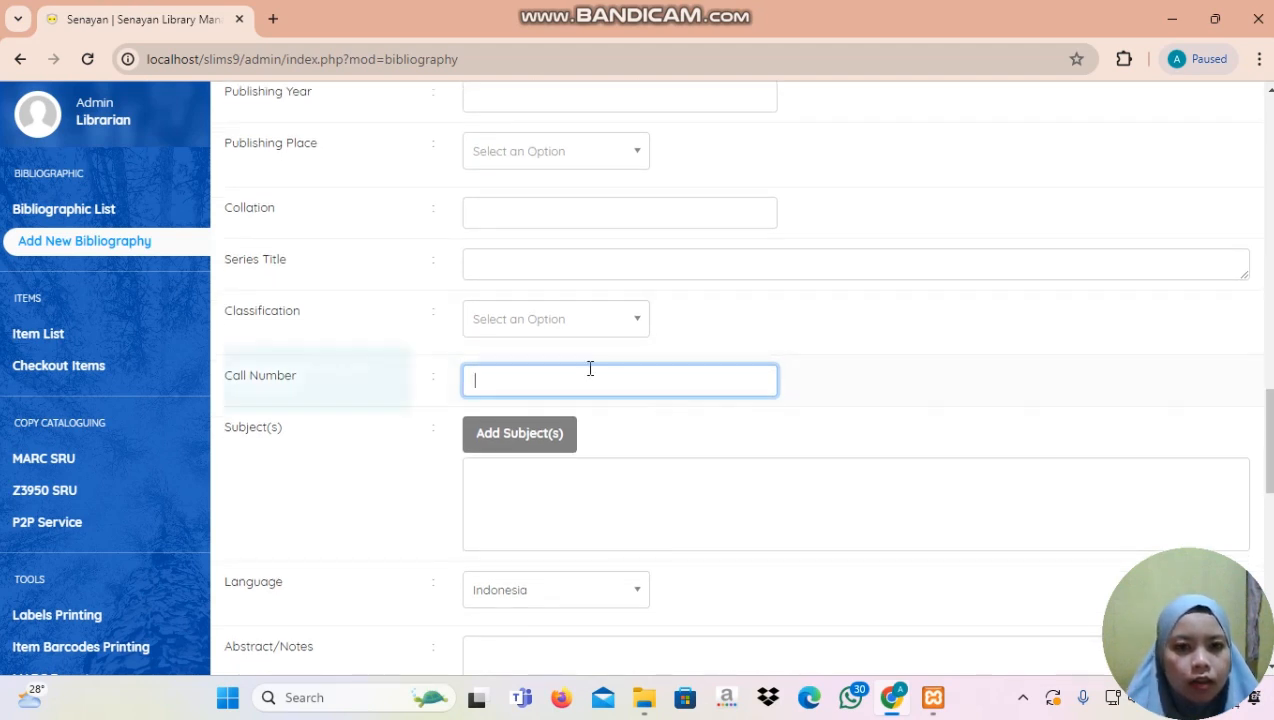
pyautogui.write('0')
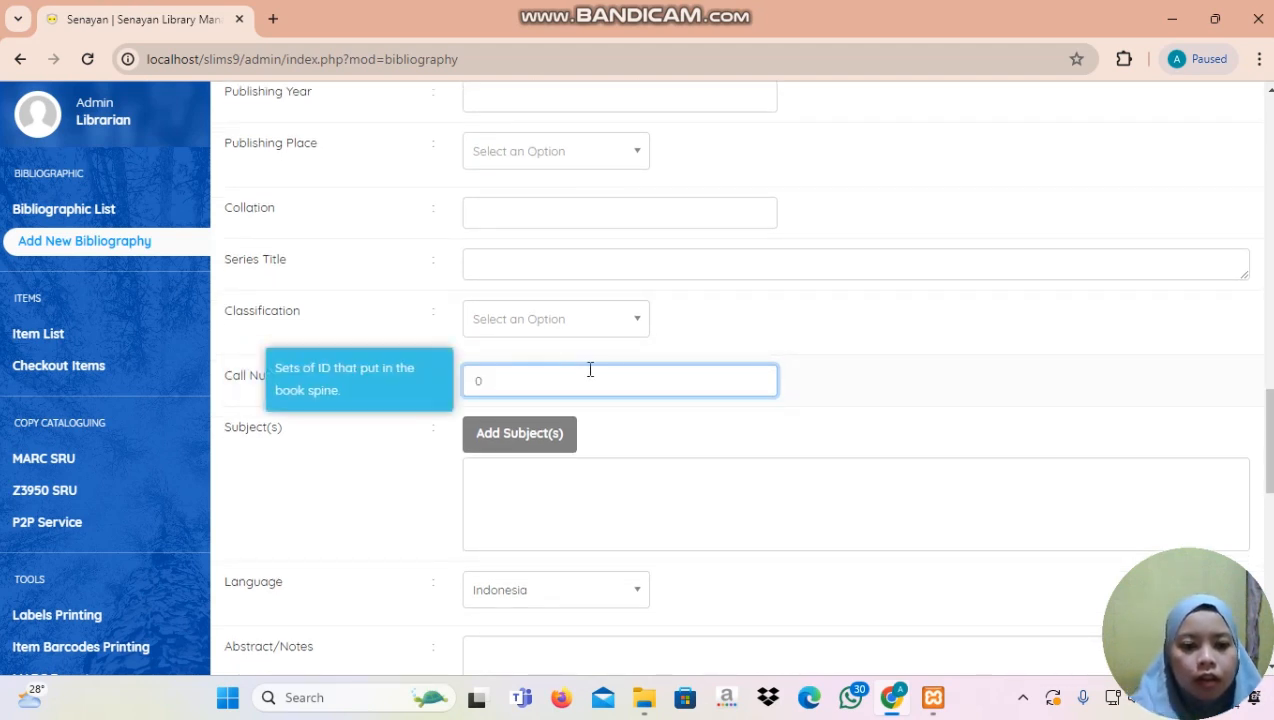
pyautogui.write('20')
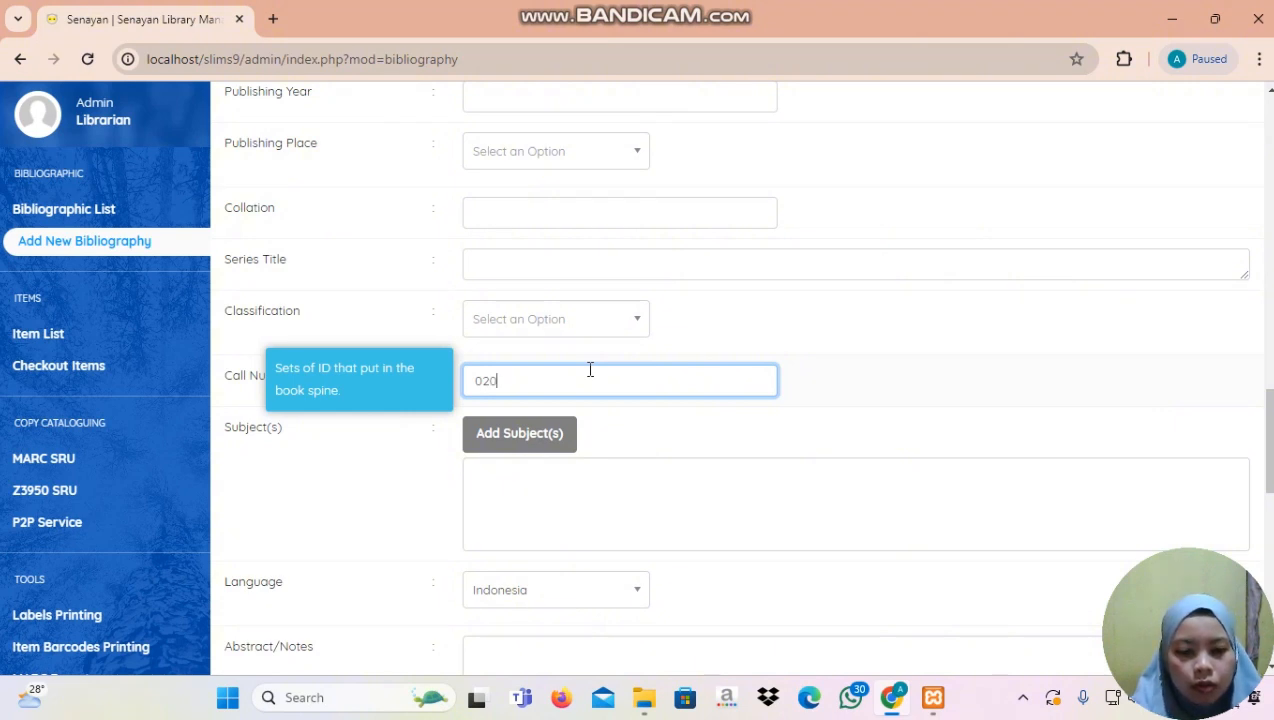
pyautogui.write('.1')
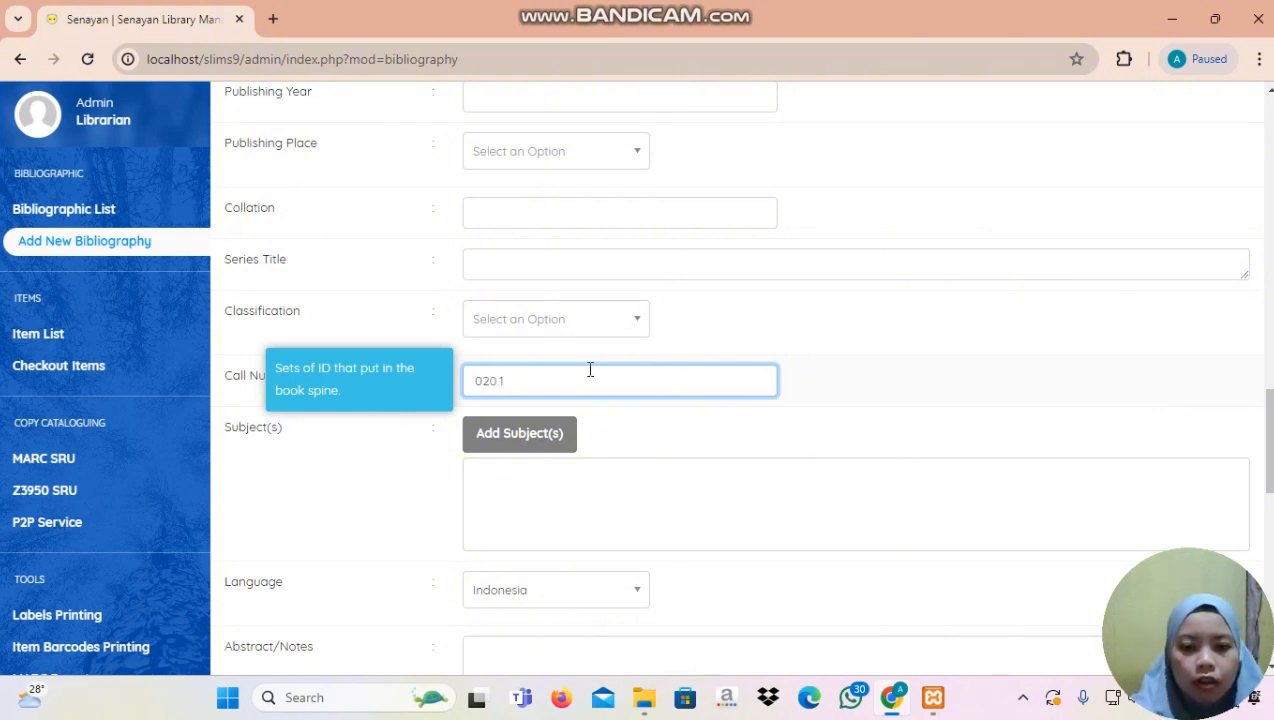
pyautogui.write('0')
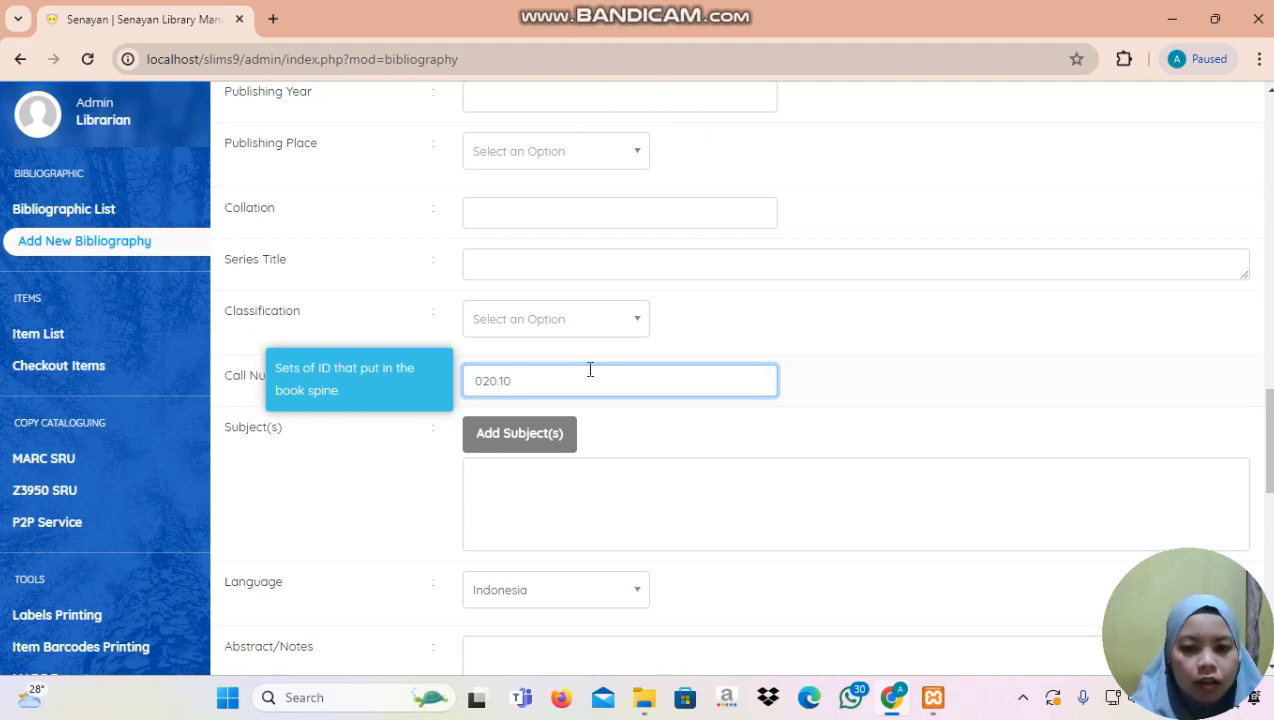
pyautogui.press('capslock')
pyautogui.write('ATI')
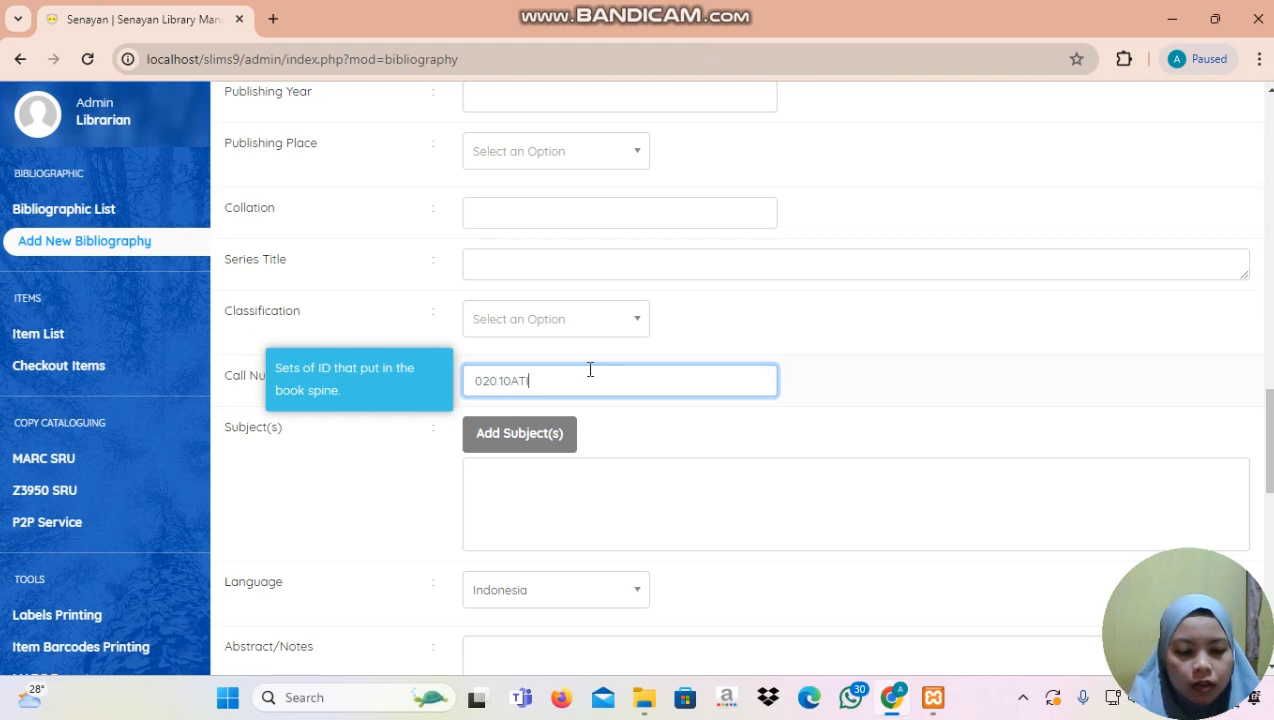
pyautogui.write(' K')
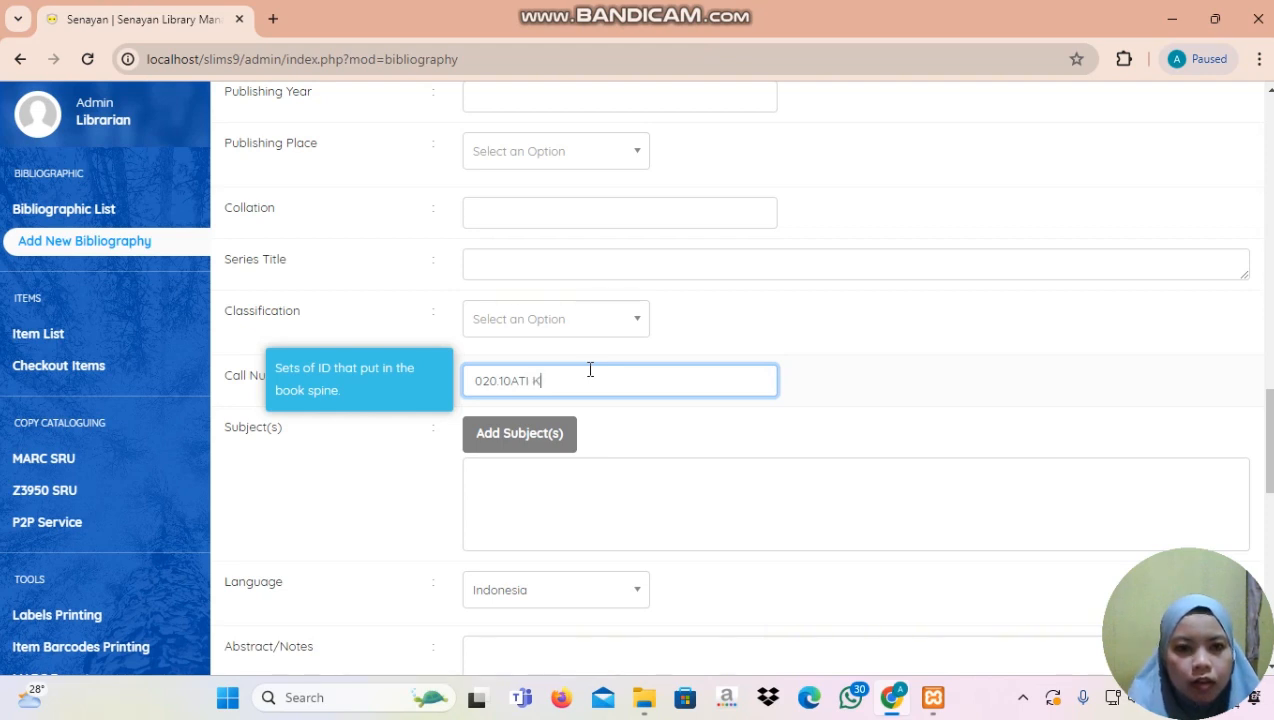
pyautogui.press('BackSpace')
pyautogui.press('BackSpace')
pyautogui.write('k')
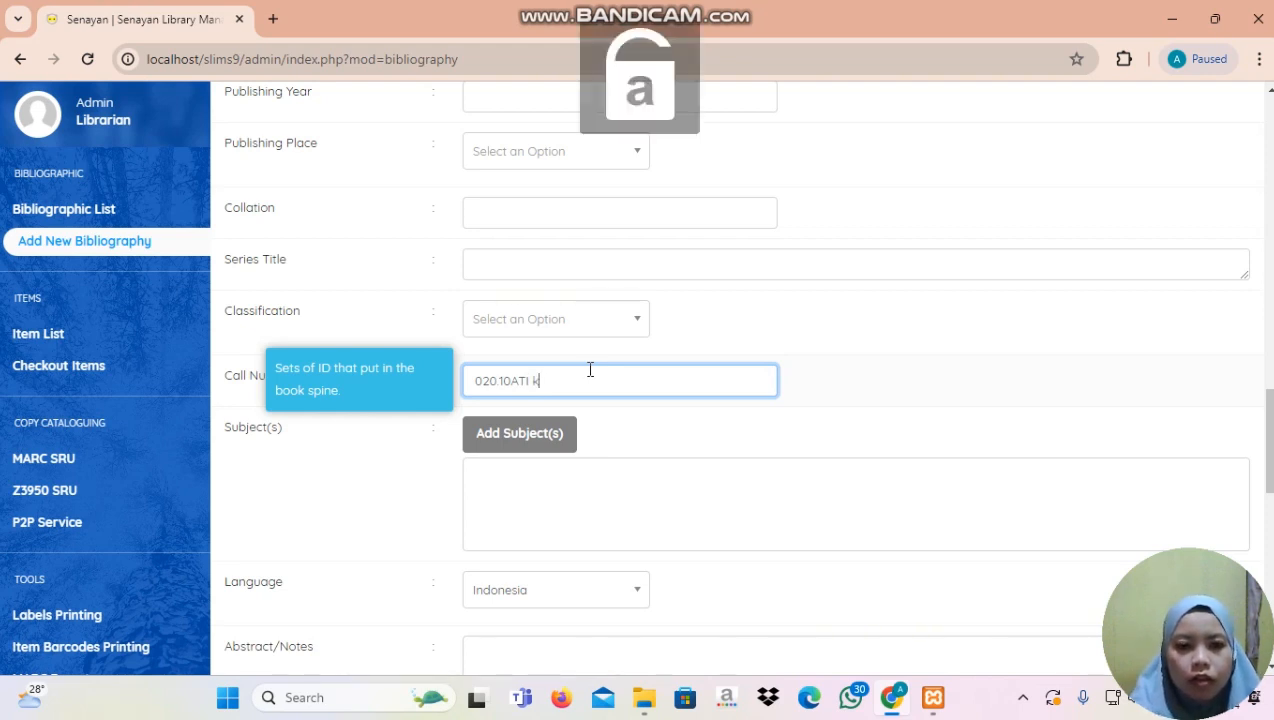
pyautogui.click(902, 390)
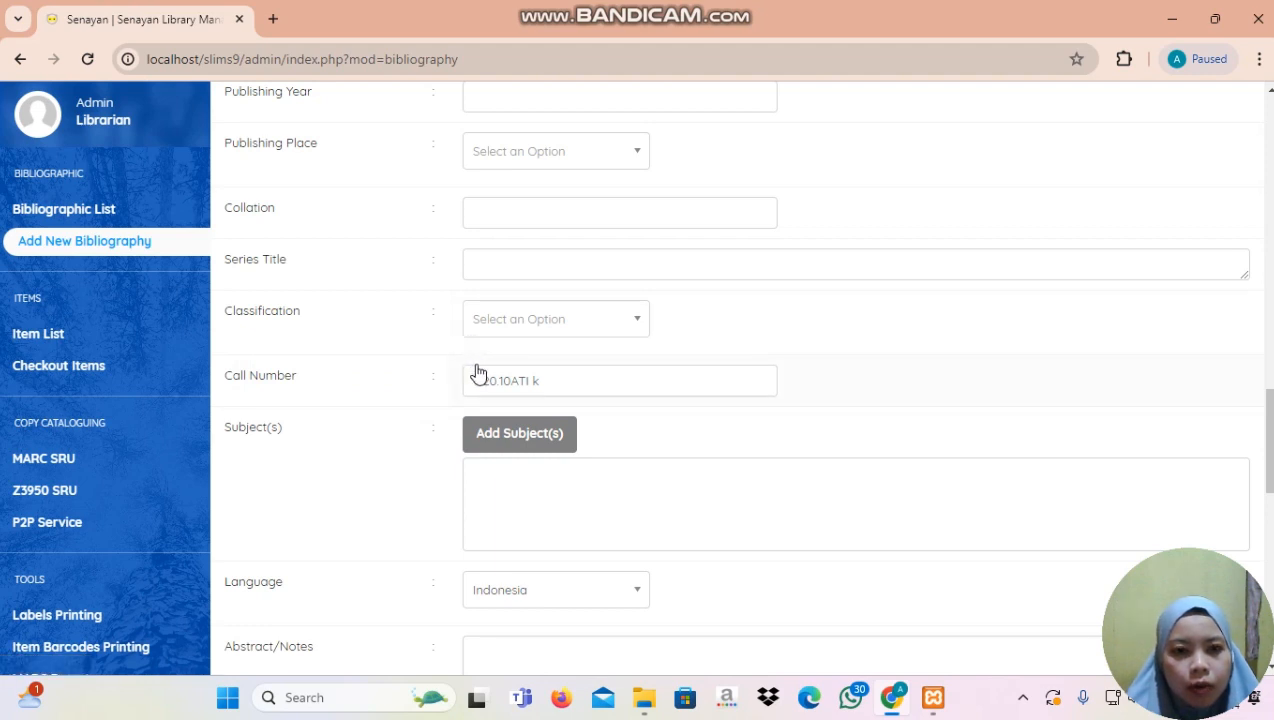
# - Clear the sample call number so the field is empty
pyautogui.click(551, 386)
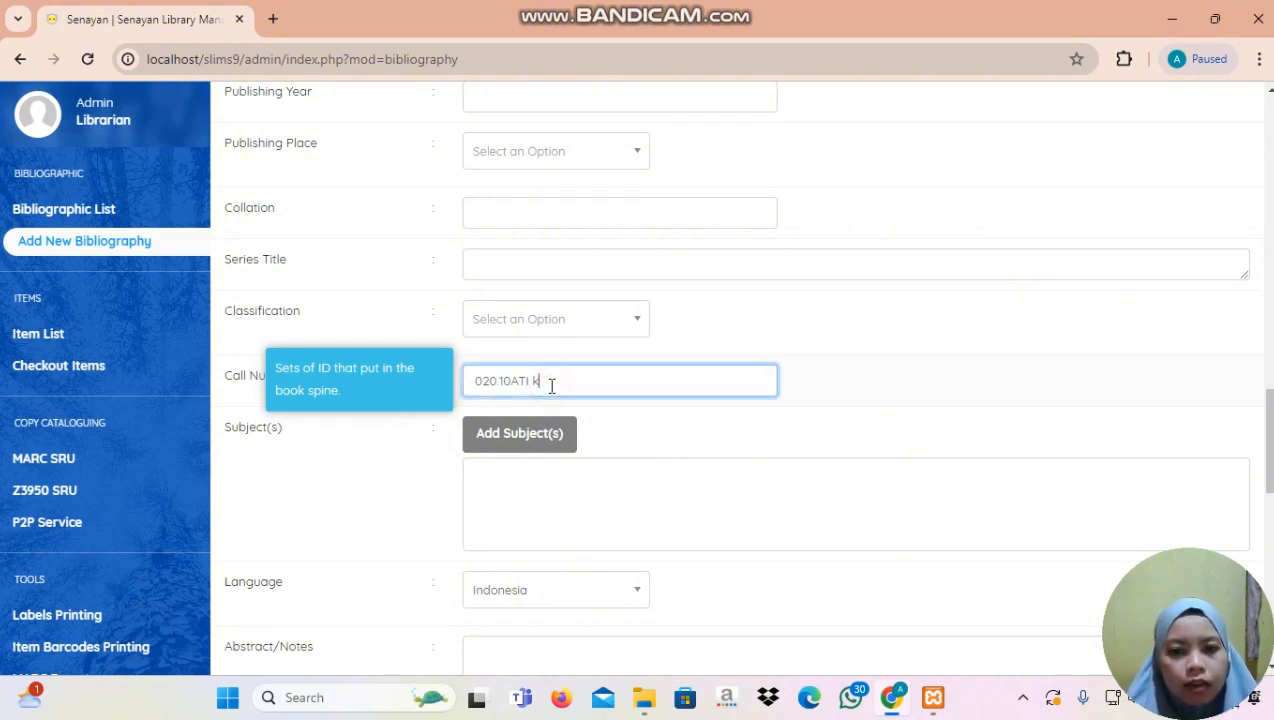
pyautogui.press('BackSpace')
pyautogui.press('BackSpace')
pyautogui.press('BackSpace')
pyautogui.press('BackSpace')
pyautogui.press('BackSpace')
pyautogui.press('BackSpace')
pyautogui.press('BackSpace')
pyautogui.press('BackSpace')
pyautogui.press('BackSpace')
pyautogui.press('BackSpace')
pyautogui.press('BackSpace')
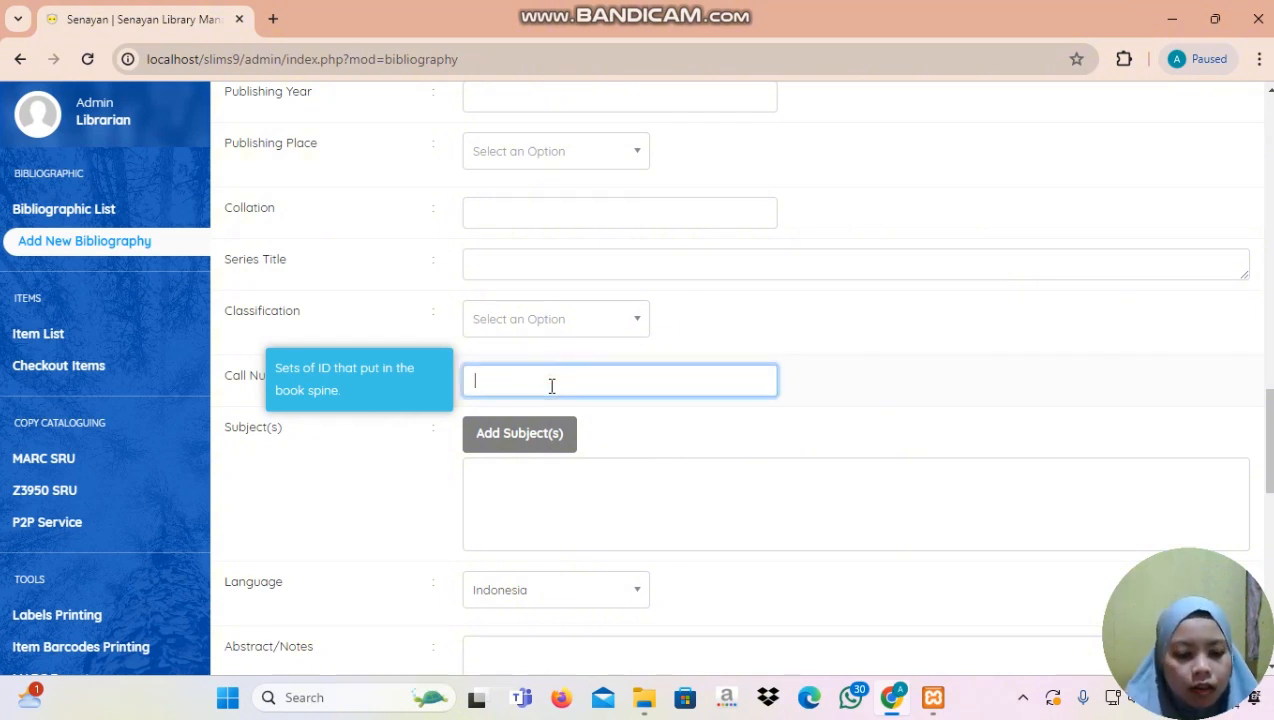
pyautogui.click(671, 496)
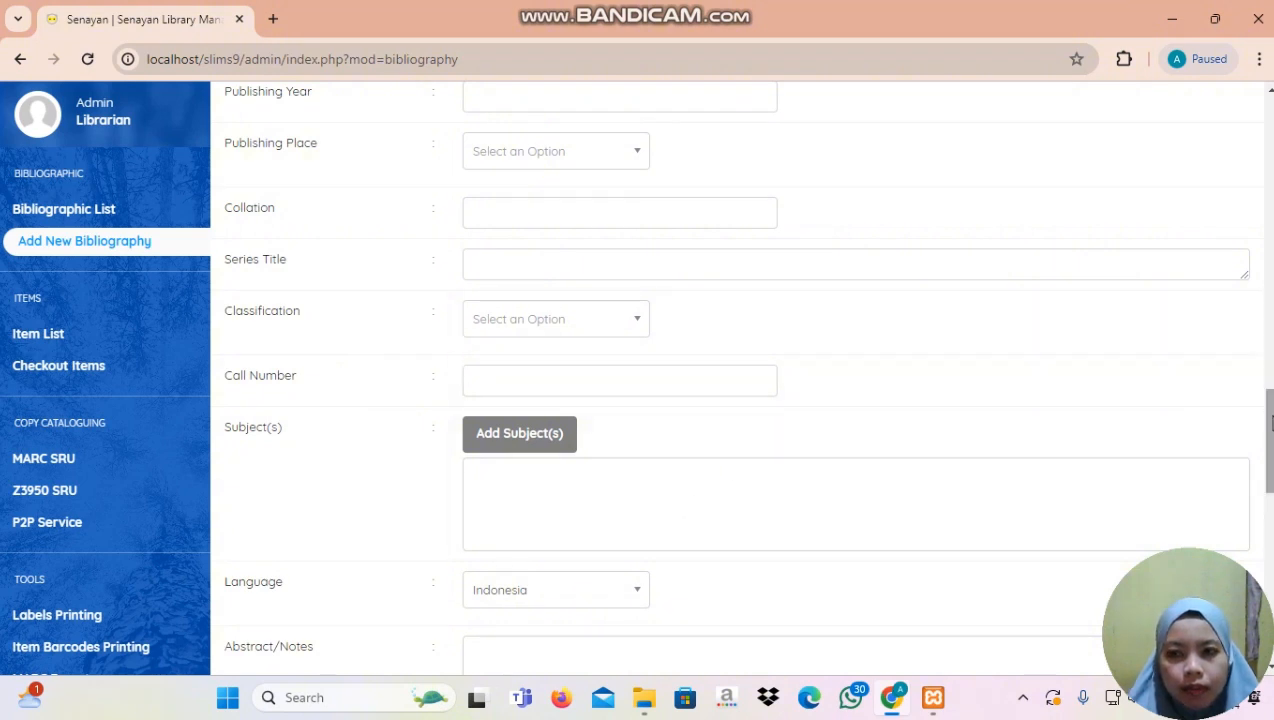
# - Open the subject entry dialog, check its subject type, level and keyword fields, and close it without adding a subject
pyautogui.moveTo(1269, 440); pyautogui.dragTo(1269, 447)
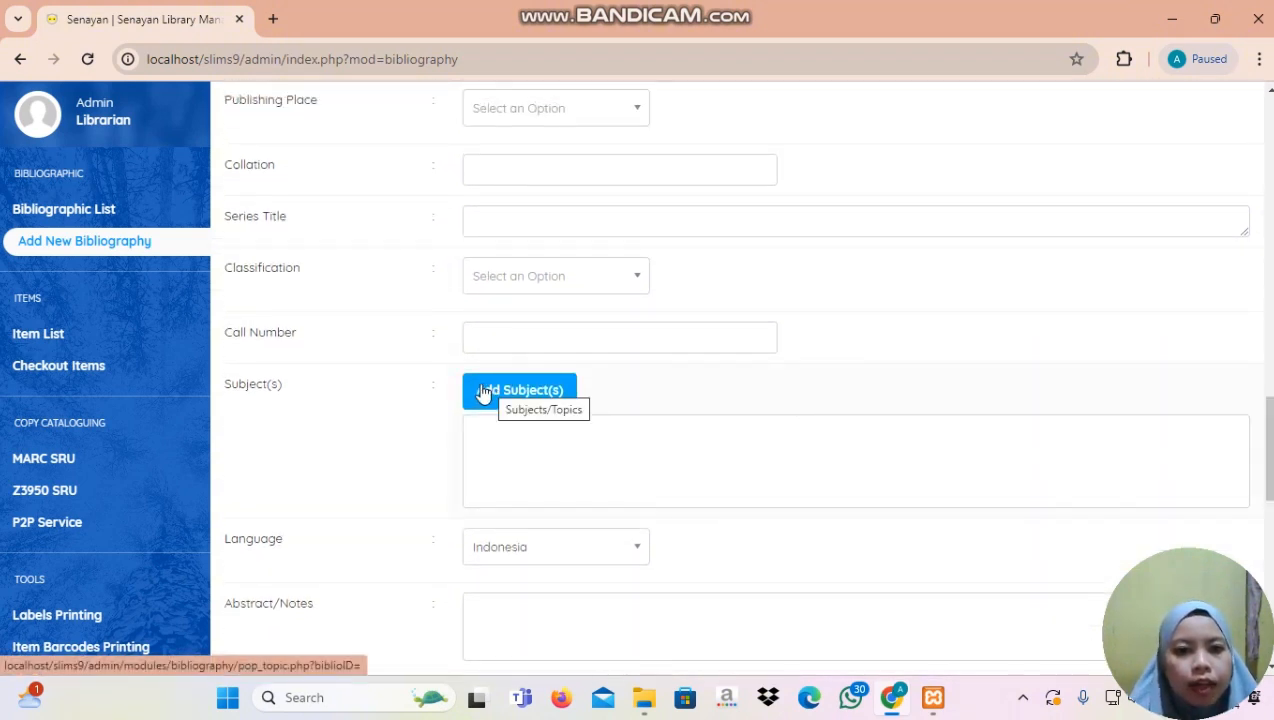
pyautogui.click(483, 392)
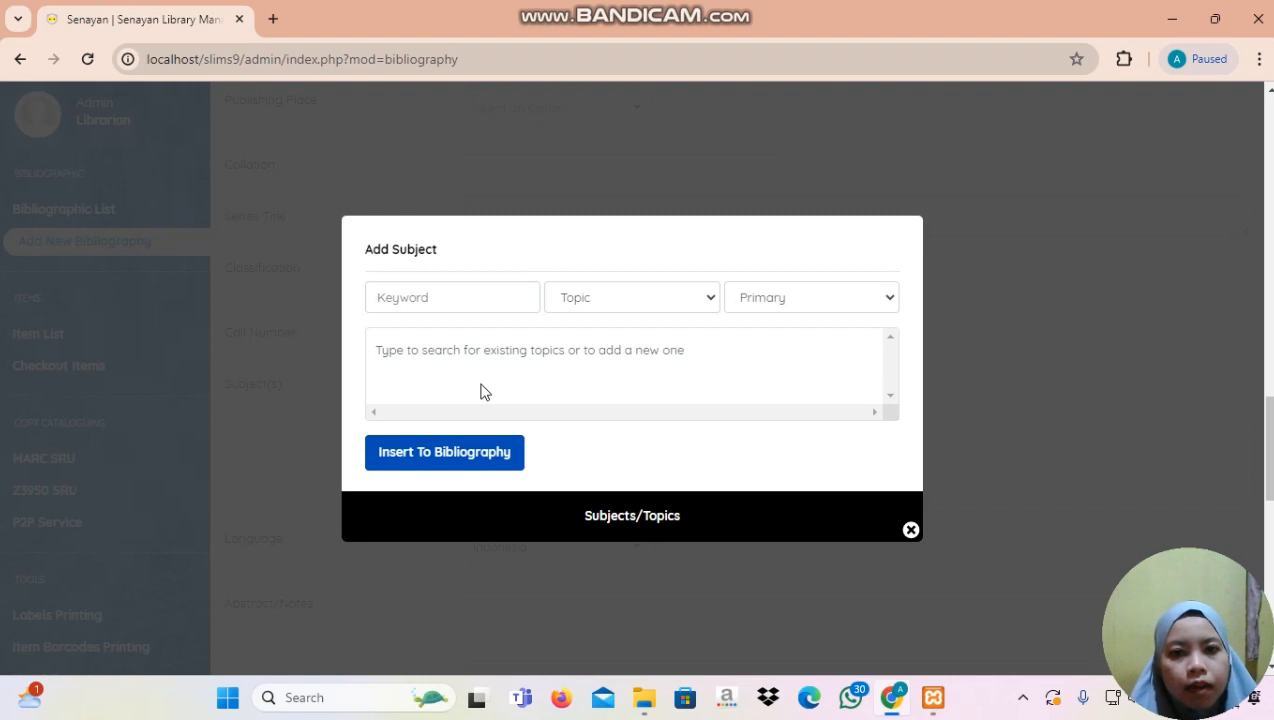
pyautogui.click(675, 302)
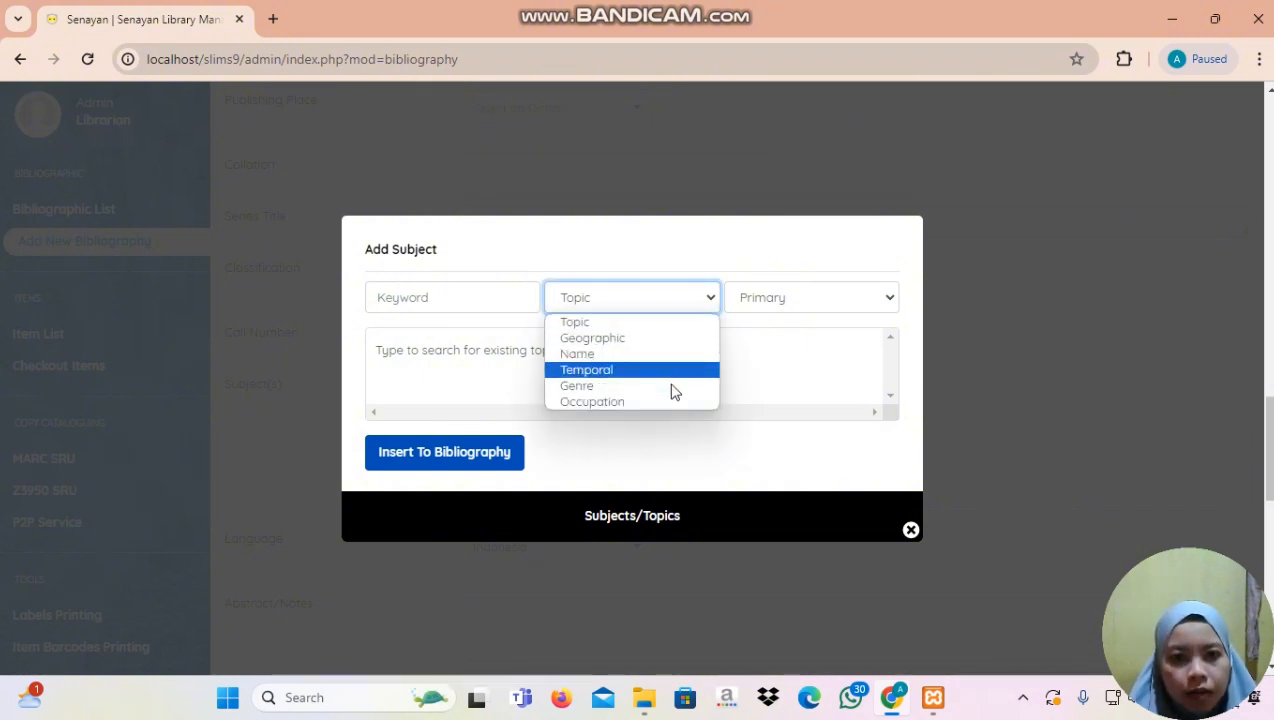
pyautogui.click(800, 296)
pyautogui.click(509, 304)
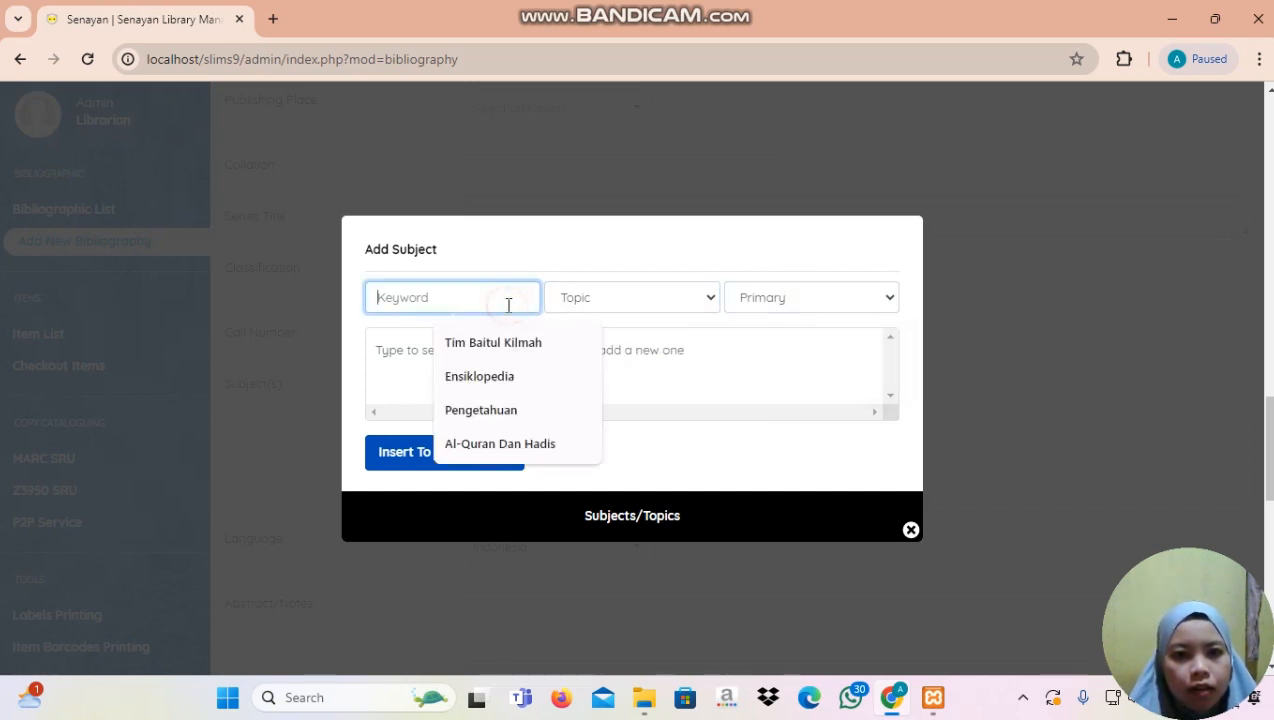
pyautogui.click(909, 530)
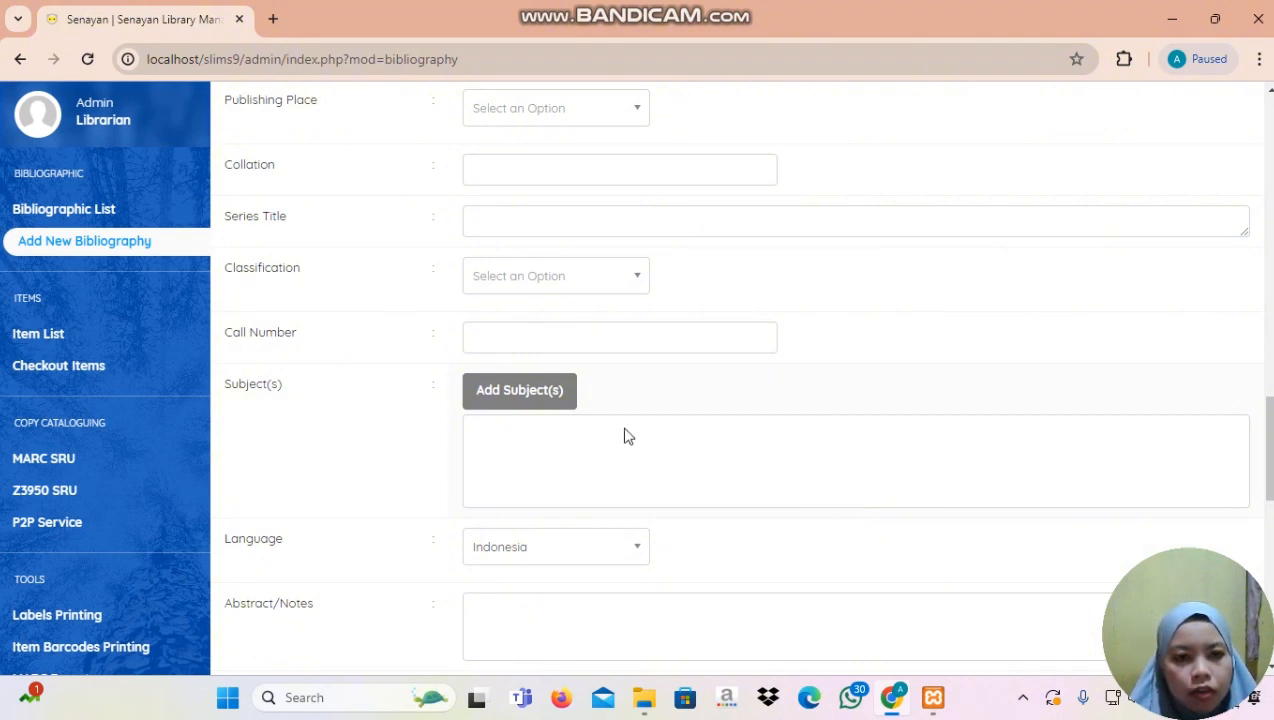
# - Search for the keyword Pengetahuan as a primary Geographic subject, and close the dialog without inserting it
pyautogui.click(529, 403)
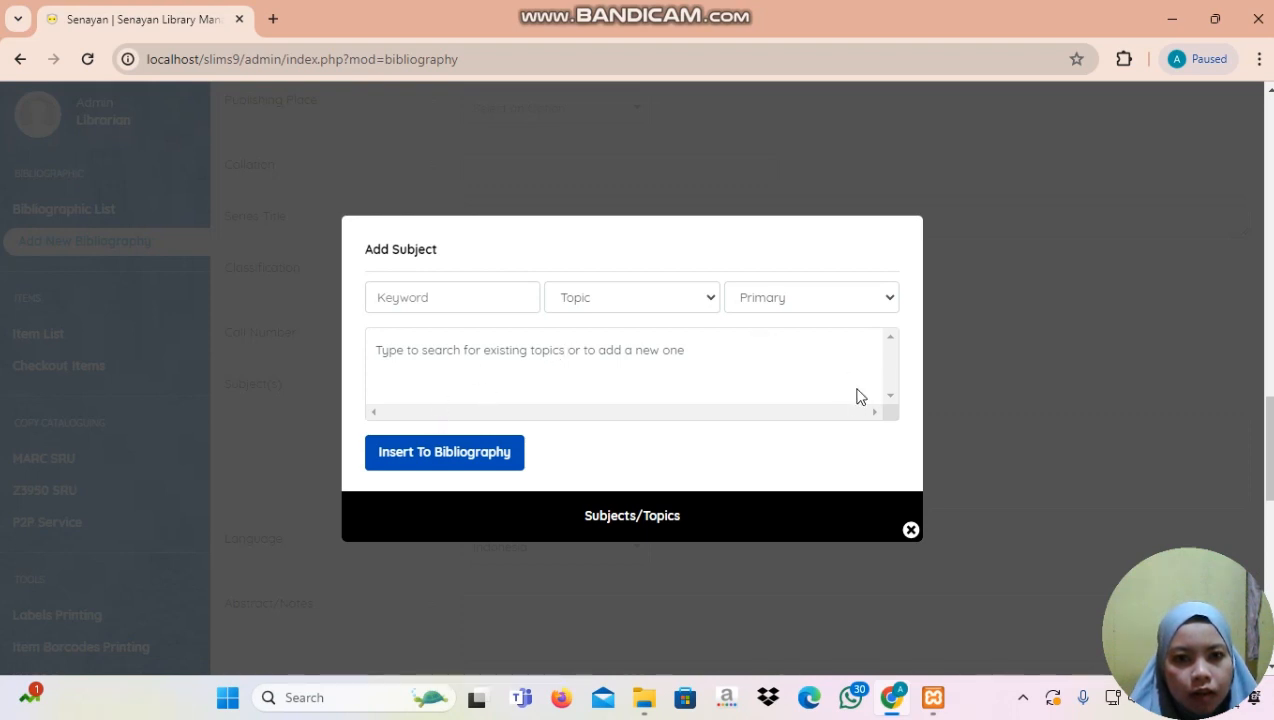
pyautogui.click(591, 297)
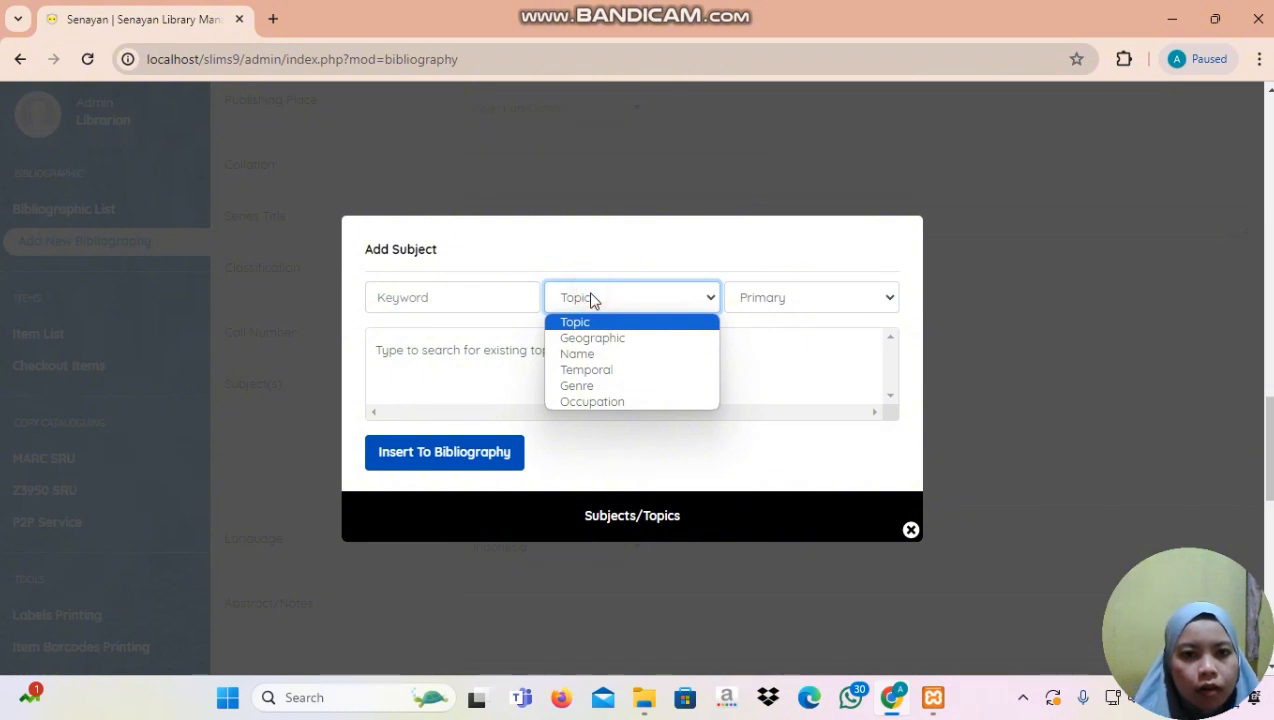
pyautogui.click(600, 339)
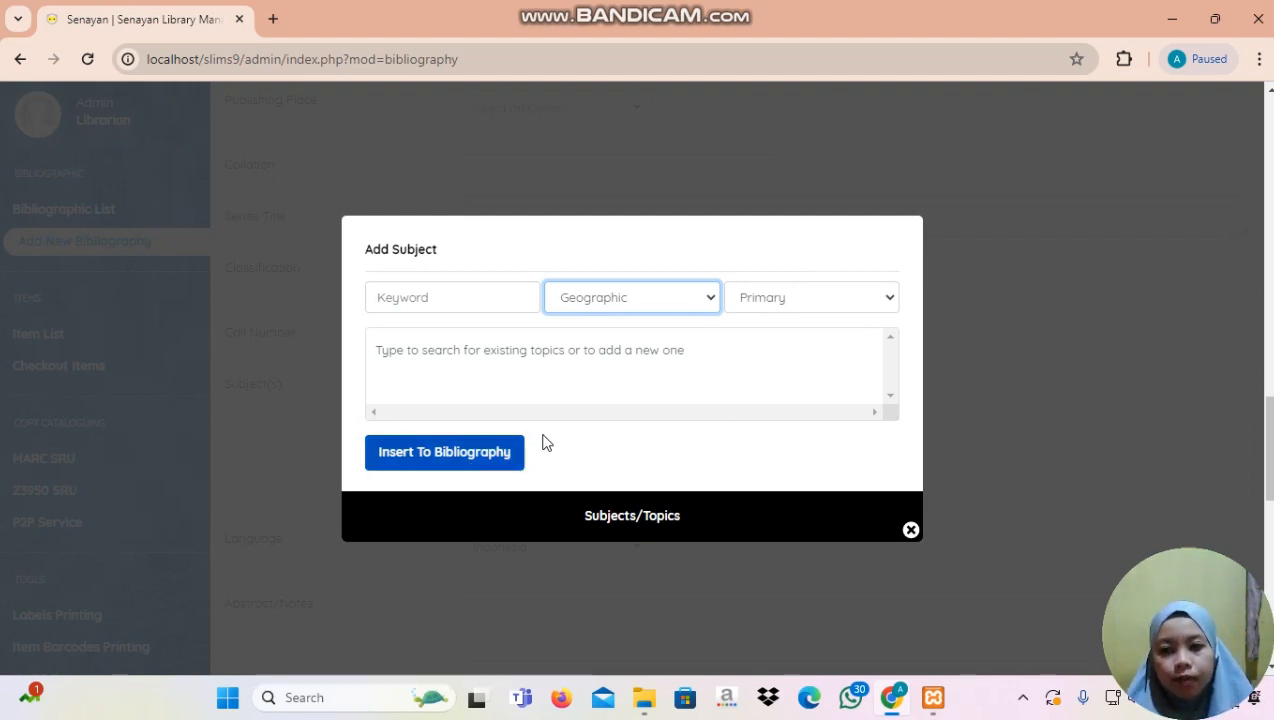
pyautogui.click(812, 310)
pyautogui.click(810, 304)
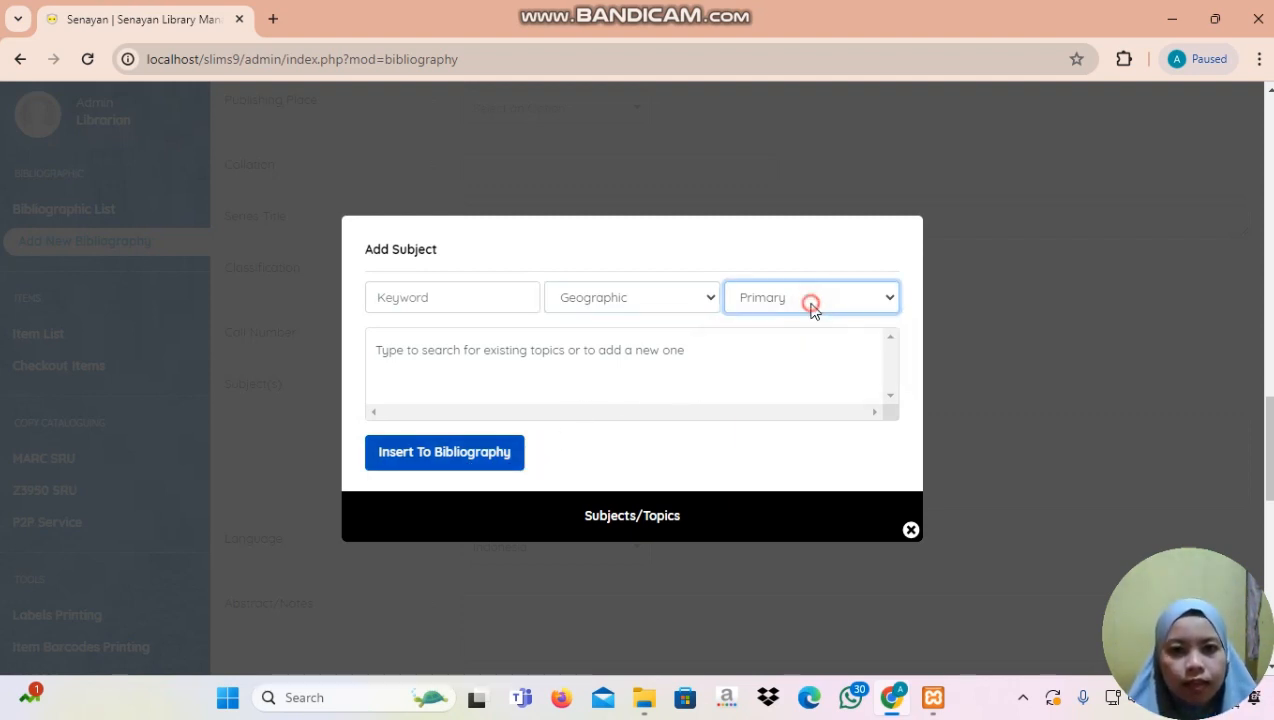
pyautogui.click(415, 298)
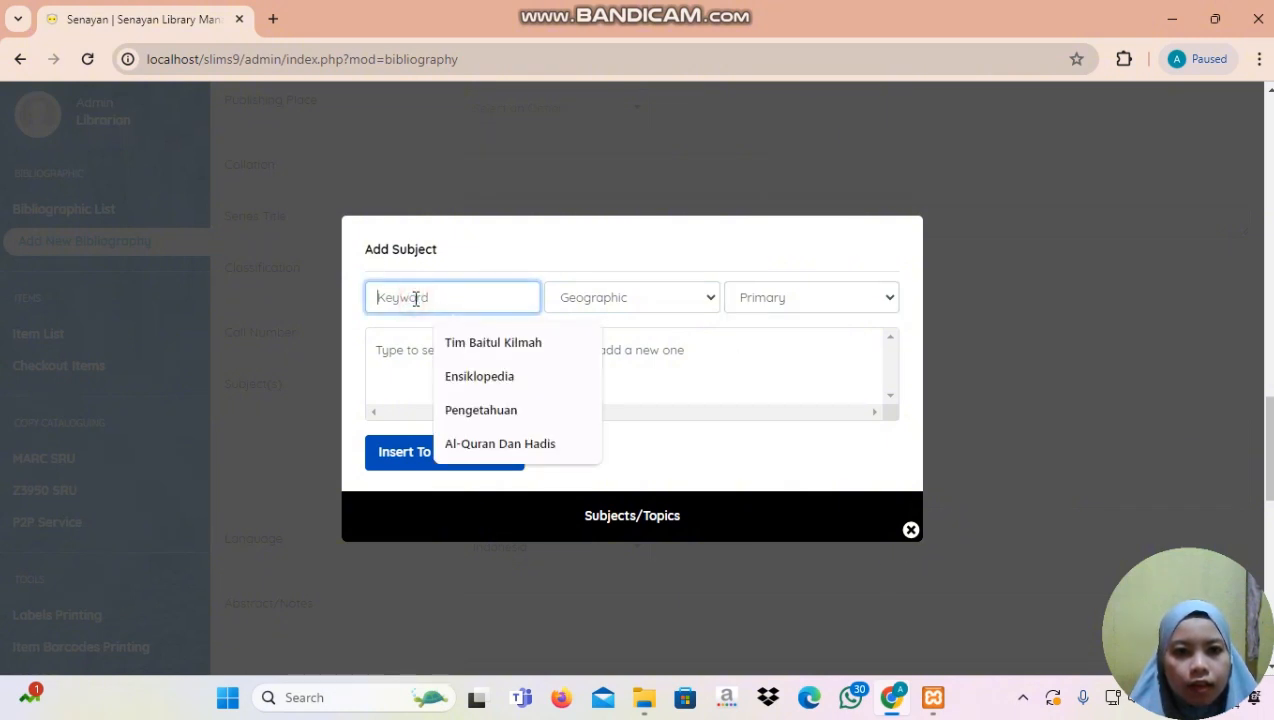
pyautogui.click(494, 420)
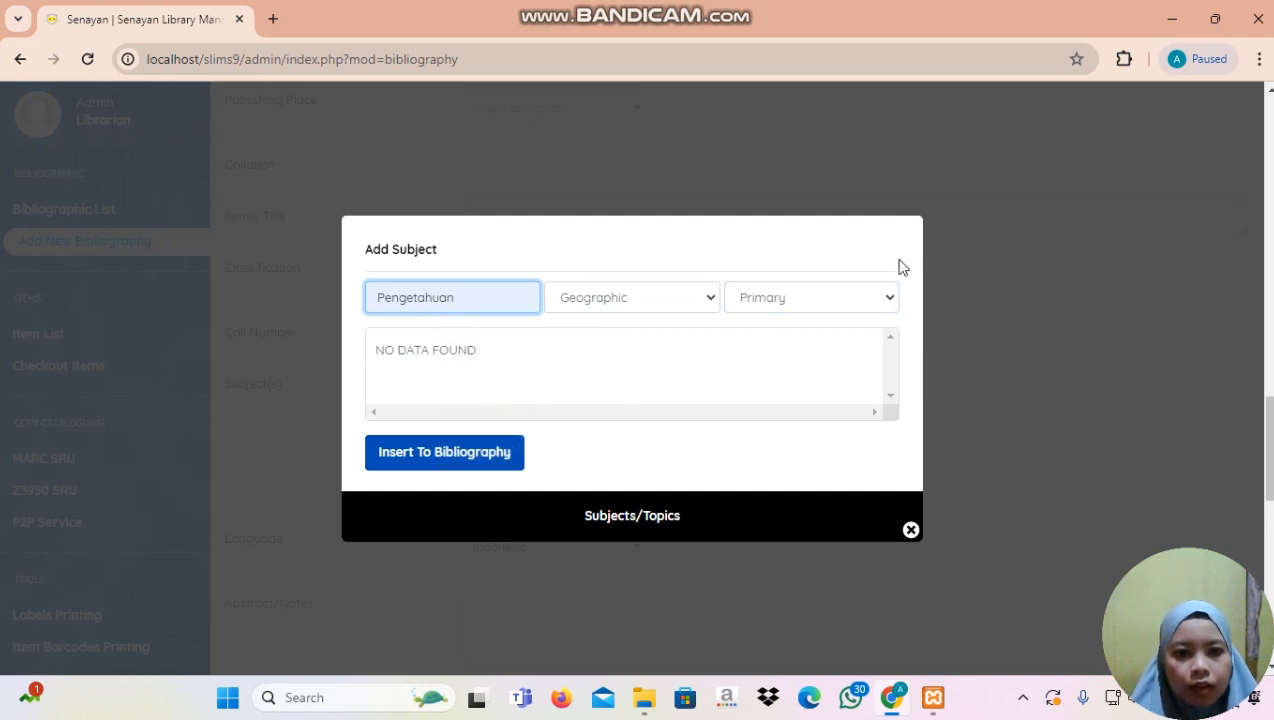
pyautogui.click(910, 530)
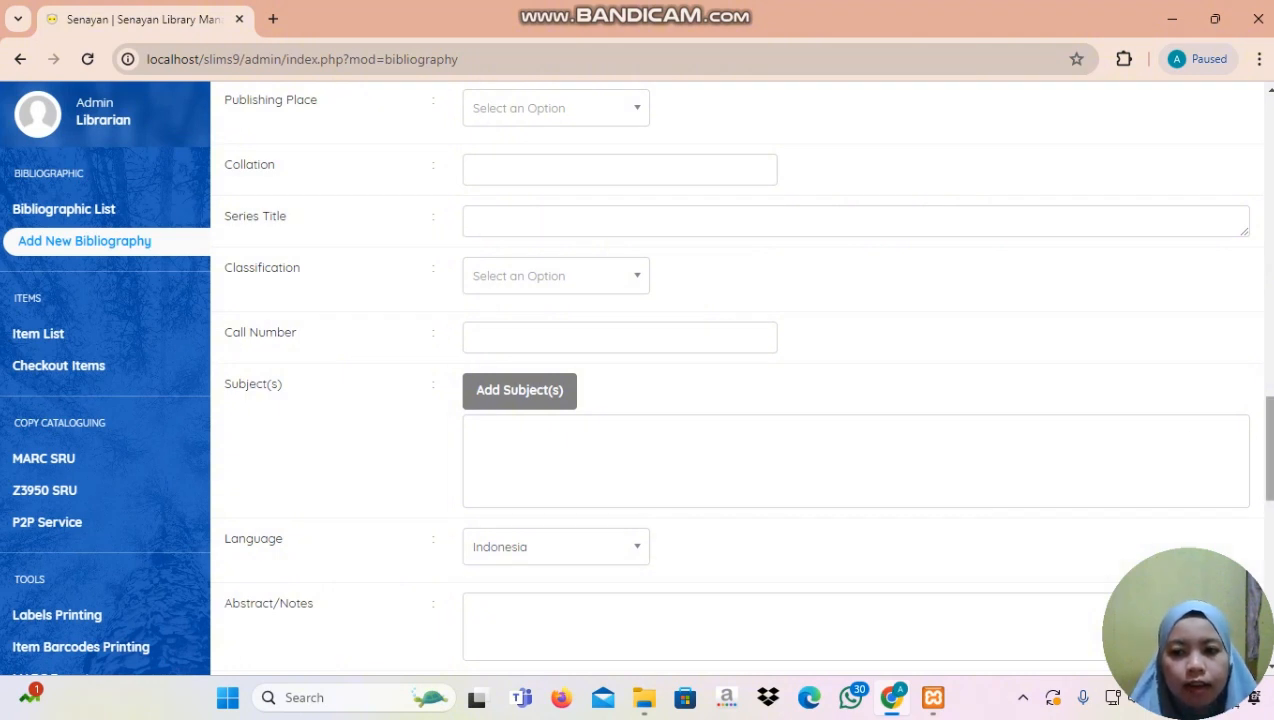
# - Check the language choices offered for the new bibliography record and close the list
pyautogui.scroll(-2, 1268, 450)
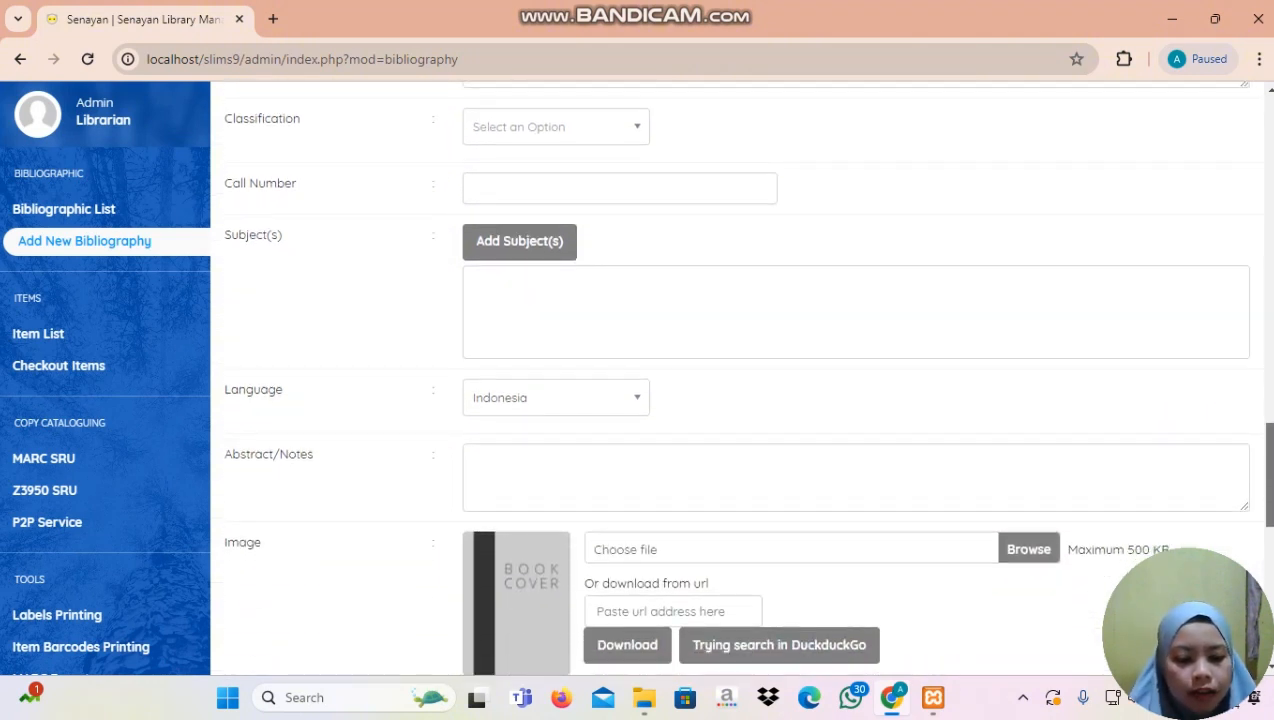
pyautogui.scroll(-1, 733, 386)
pyautogui.scroll(1, 733, 386)
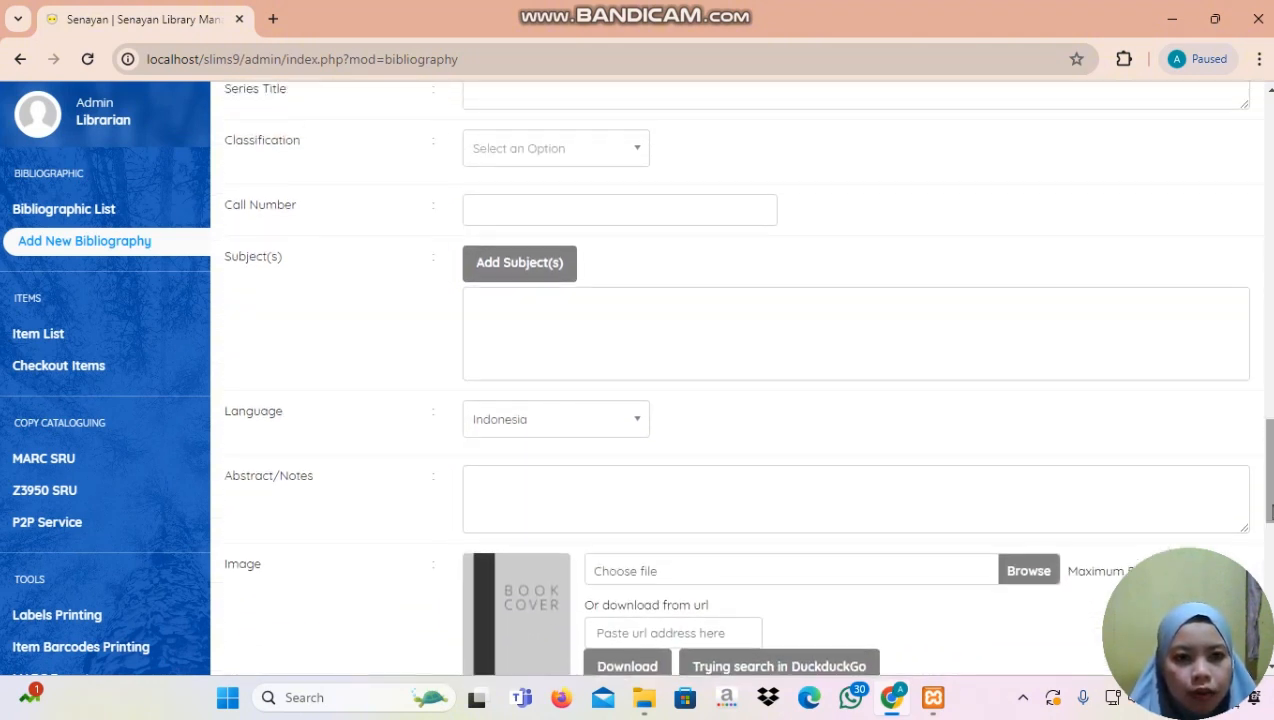
pyautogui.click(556, 428)
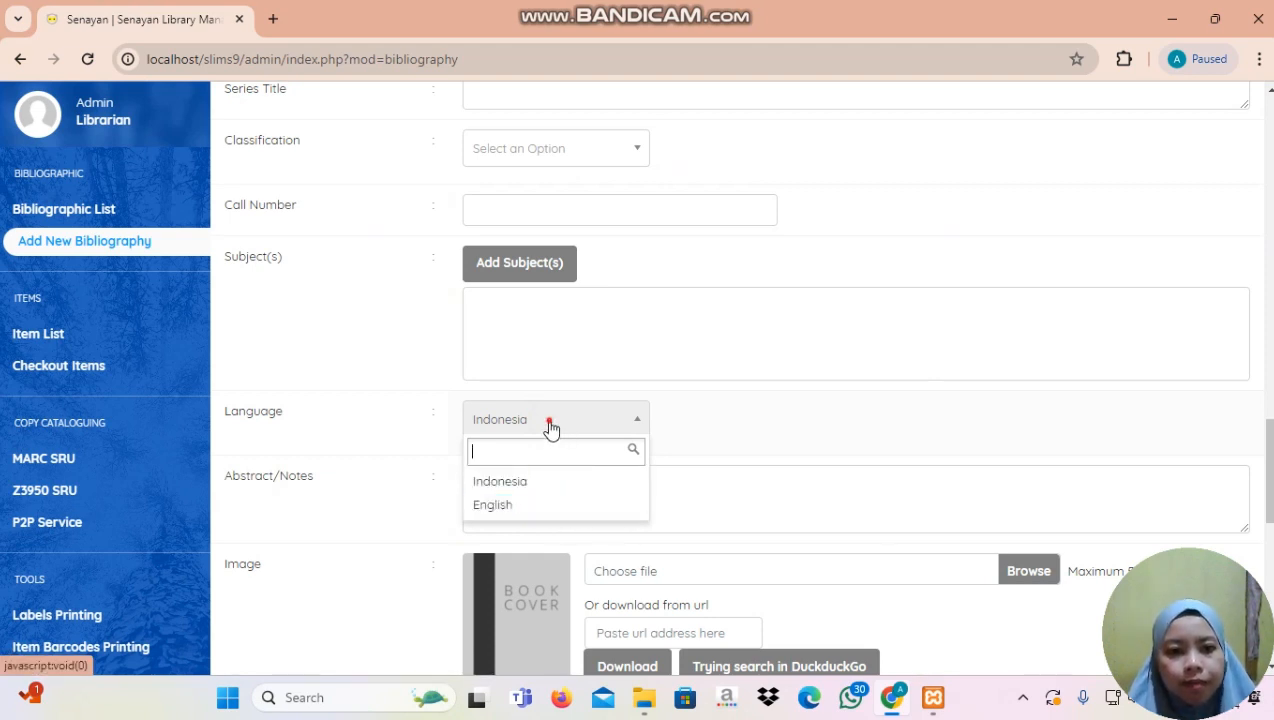
pyautogui.click(550, 427)
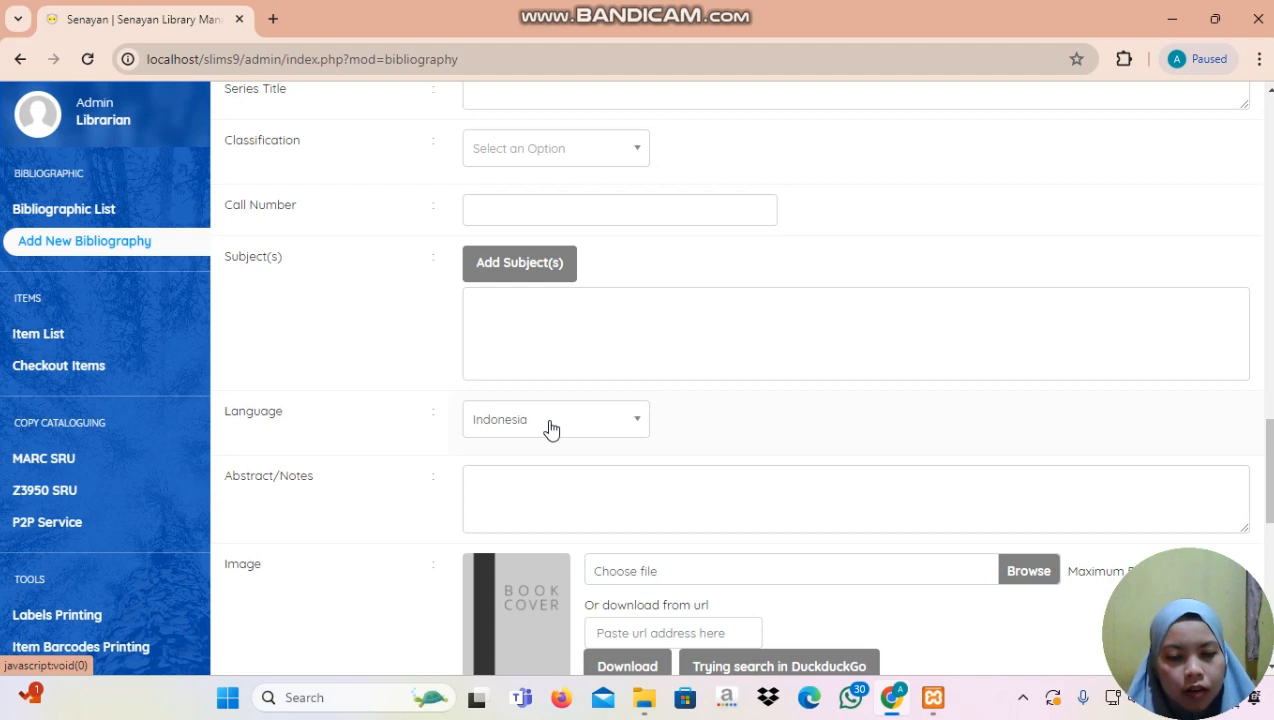
# - Activate the empty Abstract/Notes field and read its hint about what to enter
pyautogui.click(543, 479)
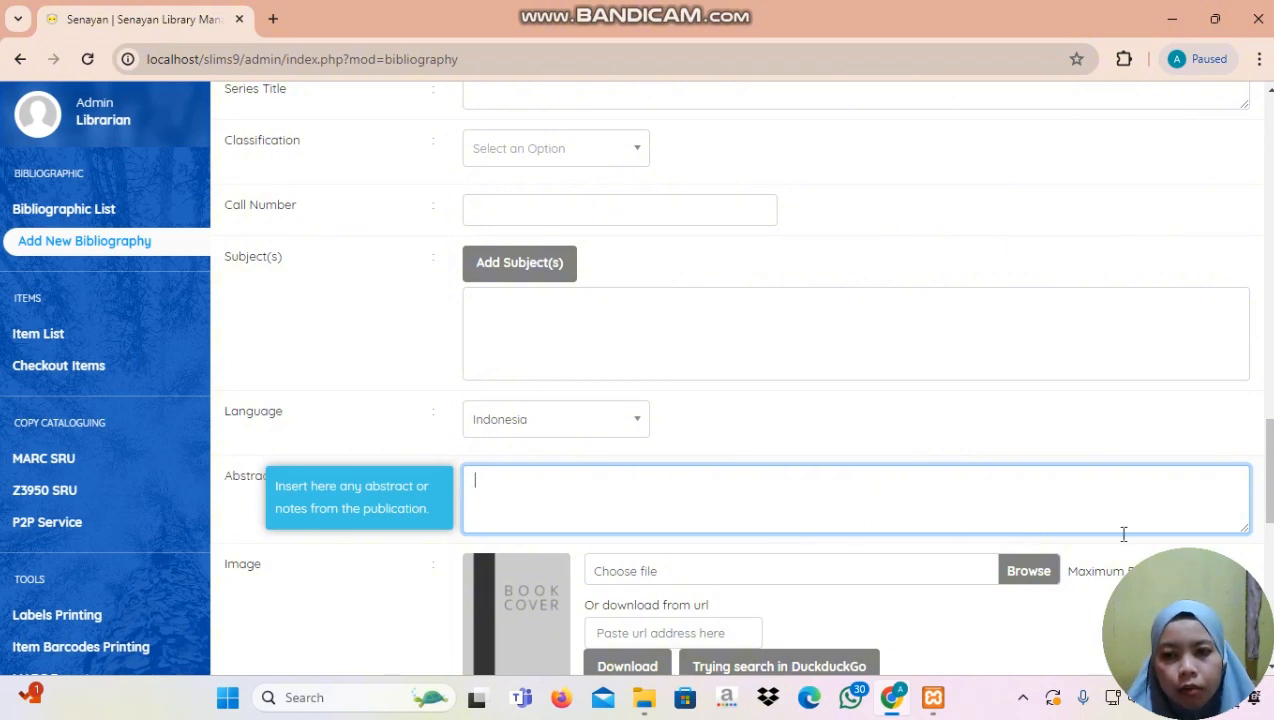
pyautogui.moveTo(1270, 471)
pyautogui.mouseDown()
pyautogui.moveTo(1270, 498)
pyautogui.moveTo(1270, 484)
pyautogui.mouseUp()
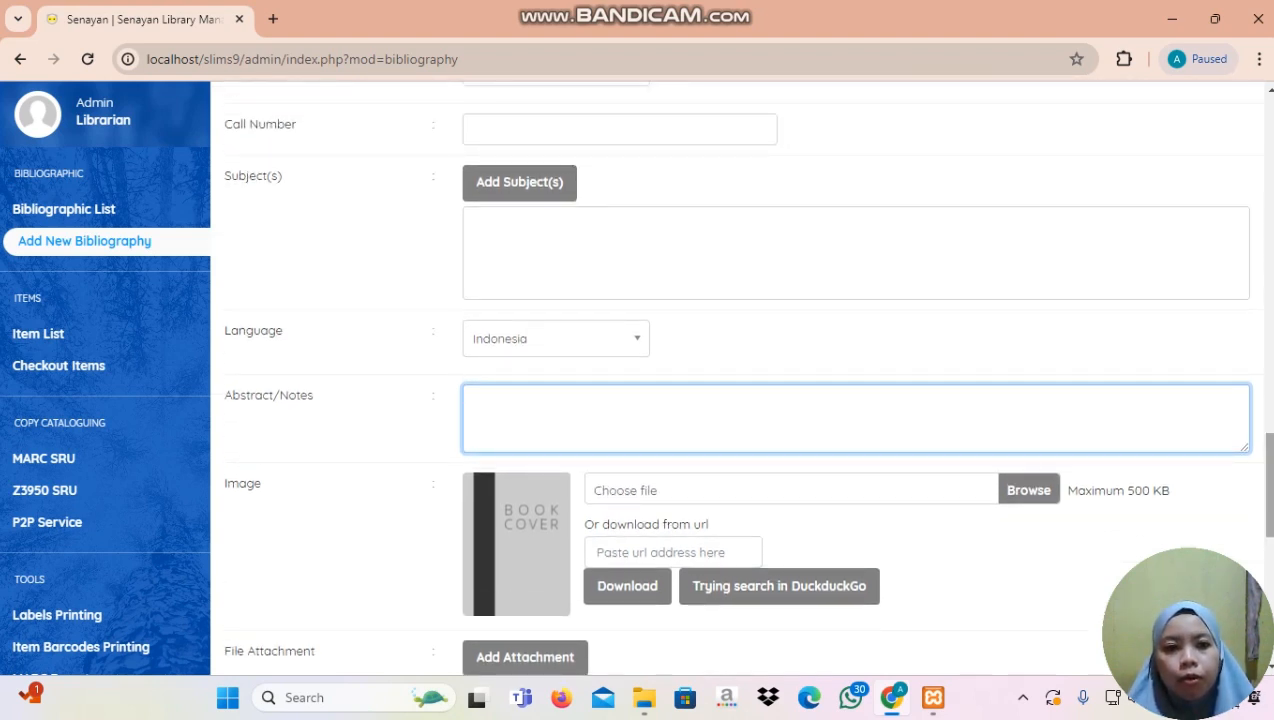
pyautogui.click(887, 436)
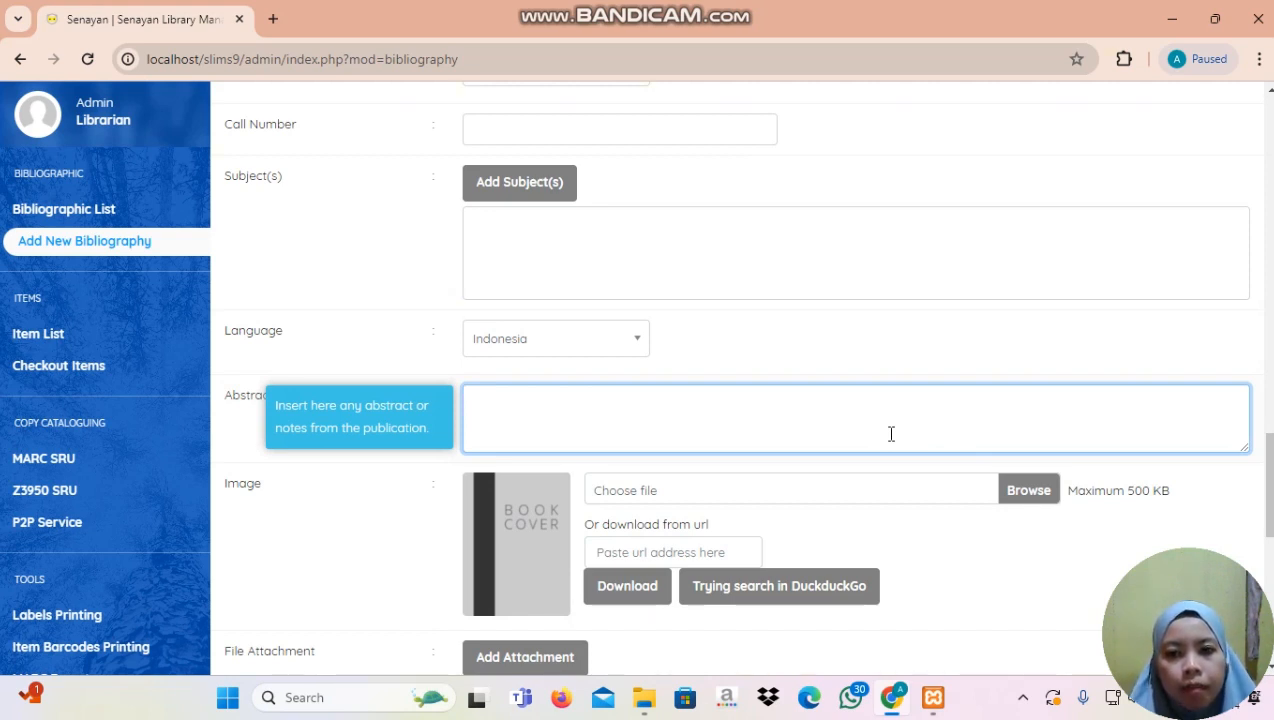
pyautogui.moveTo(1269, 516)
pyautogui.mouseDown()
pyautogui.moveTo(1269, 539)
pyautogui.moveTo(1269, 499)
pyautogui.moveTo(1271, 510)
pyautogui.mouseUp()
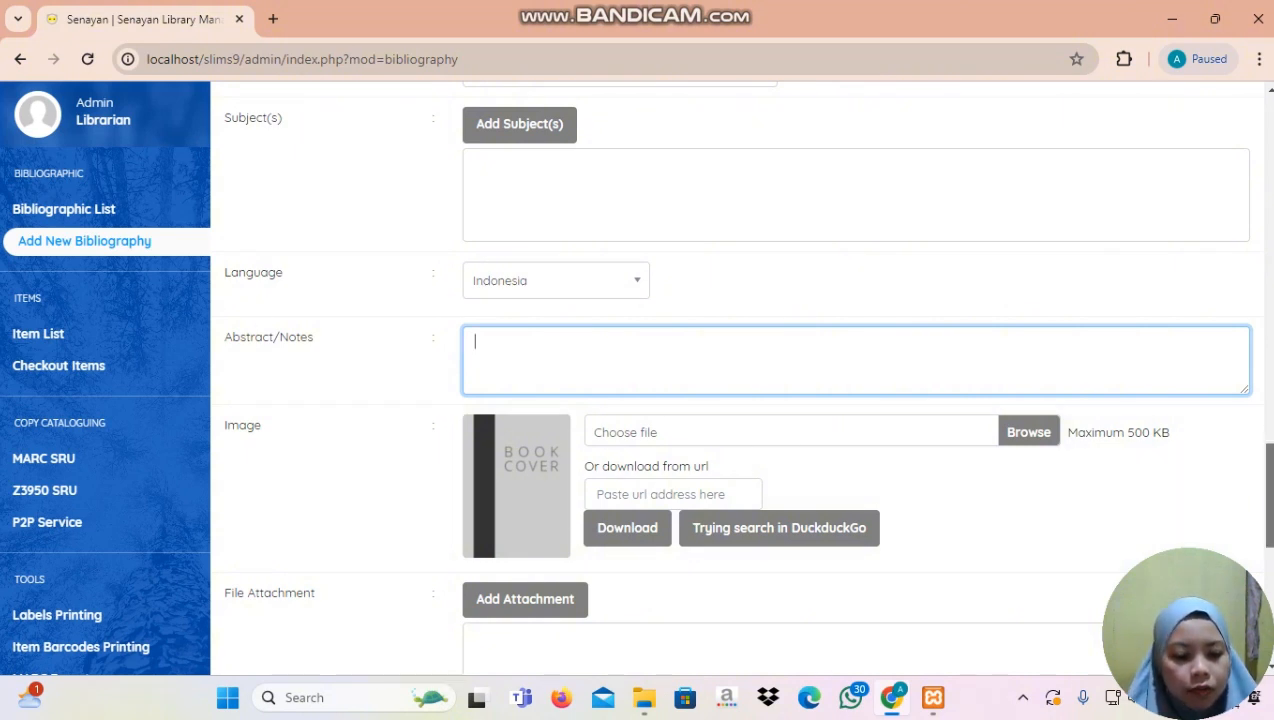
pyautogui.moveTo(1269, 495); pyautogui.dragTo(1269, 485)
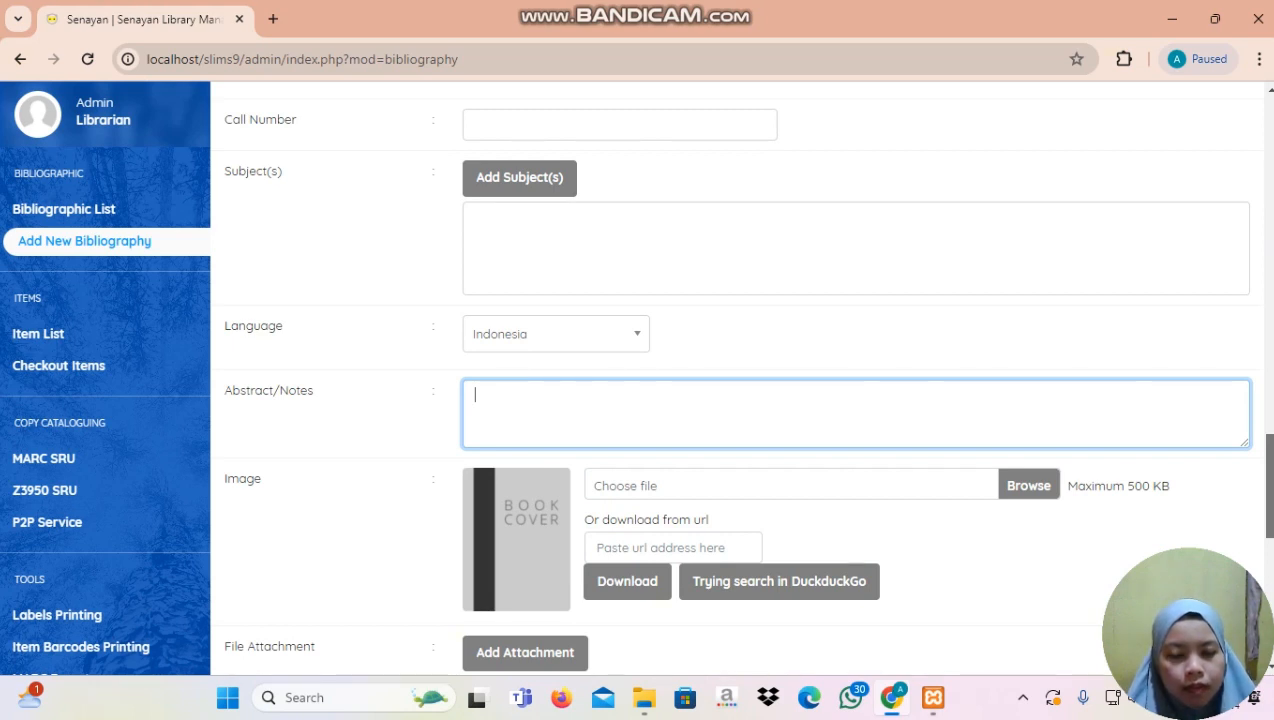
pyautogui.moveTo(1269, 485); pyautogui.dragTo(1269, 507)
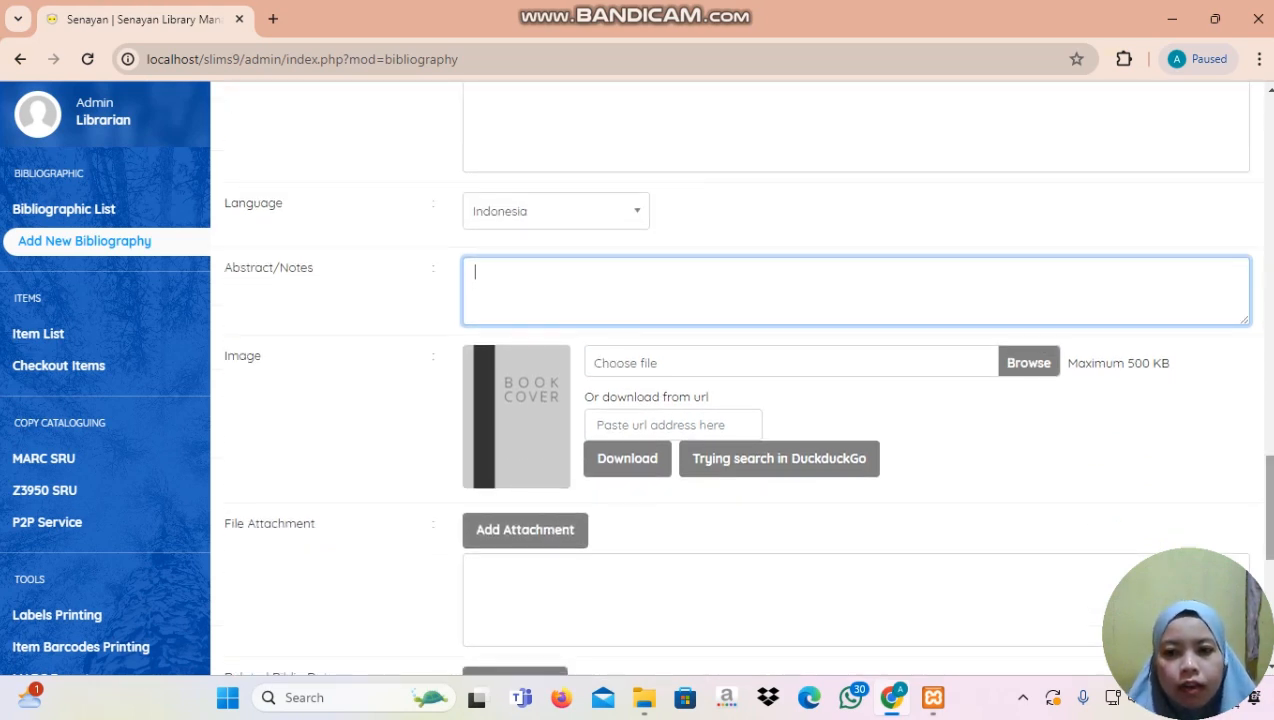
# - Examine the Image section's options for uploading a book cover, downloading it from a URL or searching DuckduckGo
pyautogui.click(640, 424)
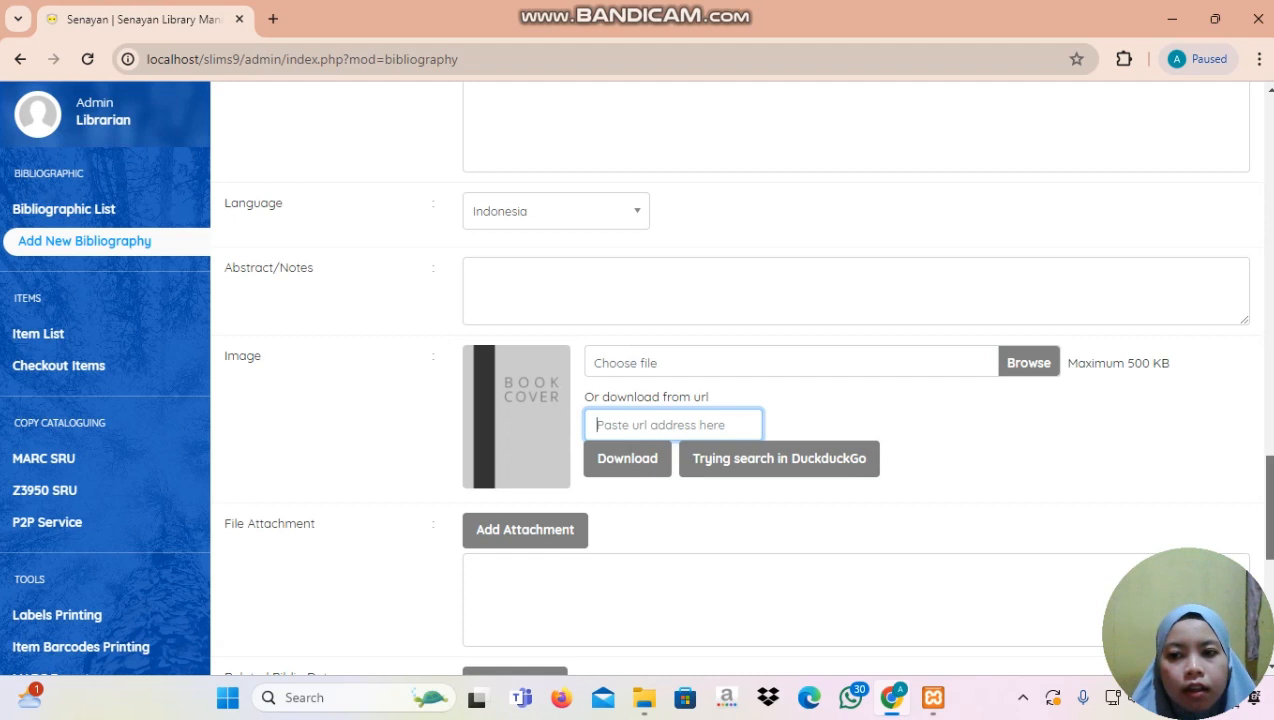
pyautogui.click(1150, 466)
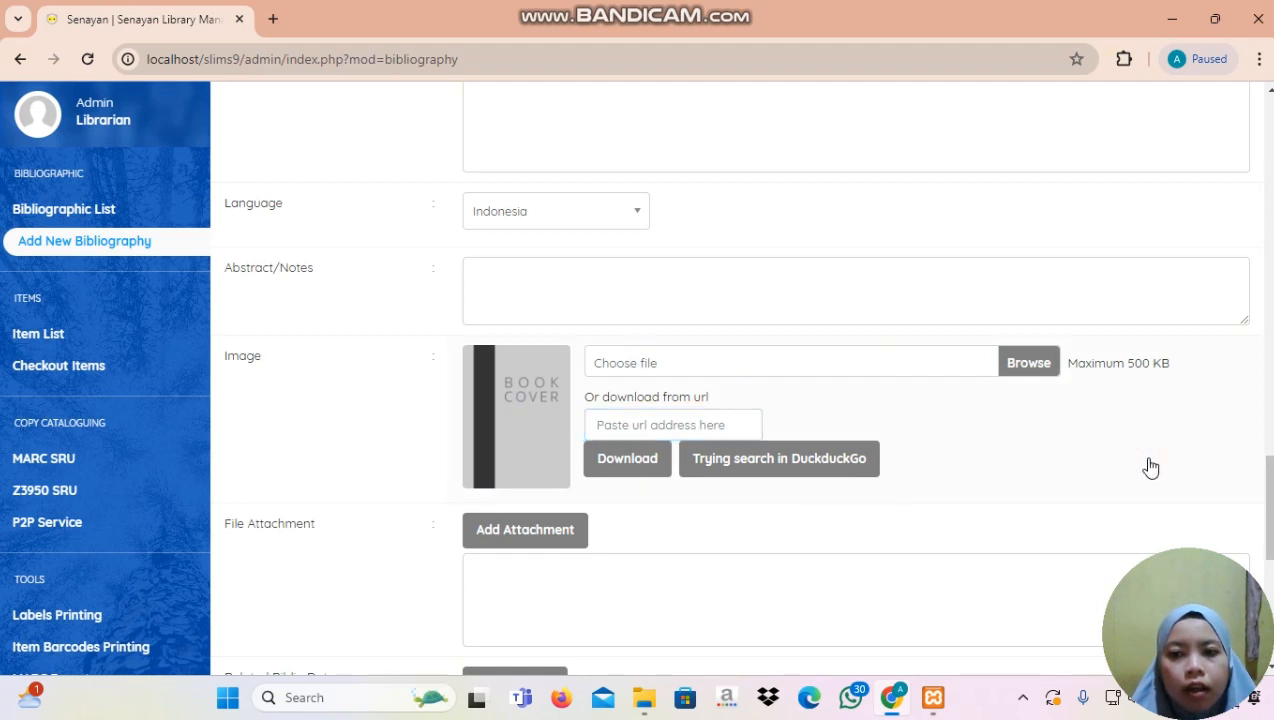
pyautogui.scroll(-1, 1266, 510)
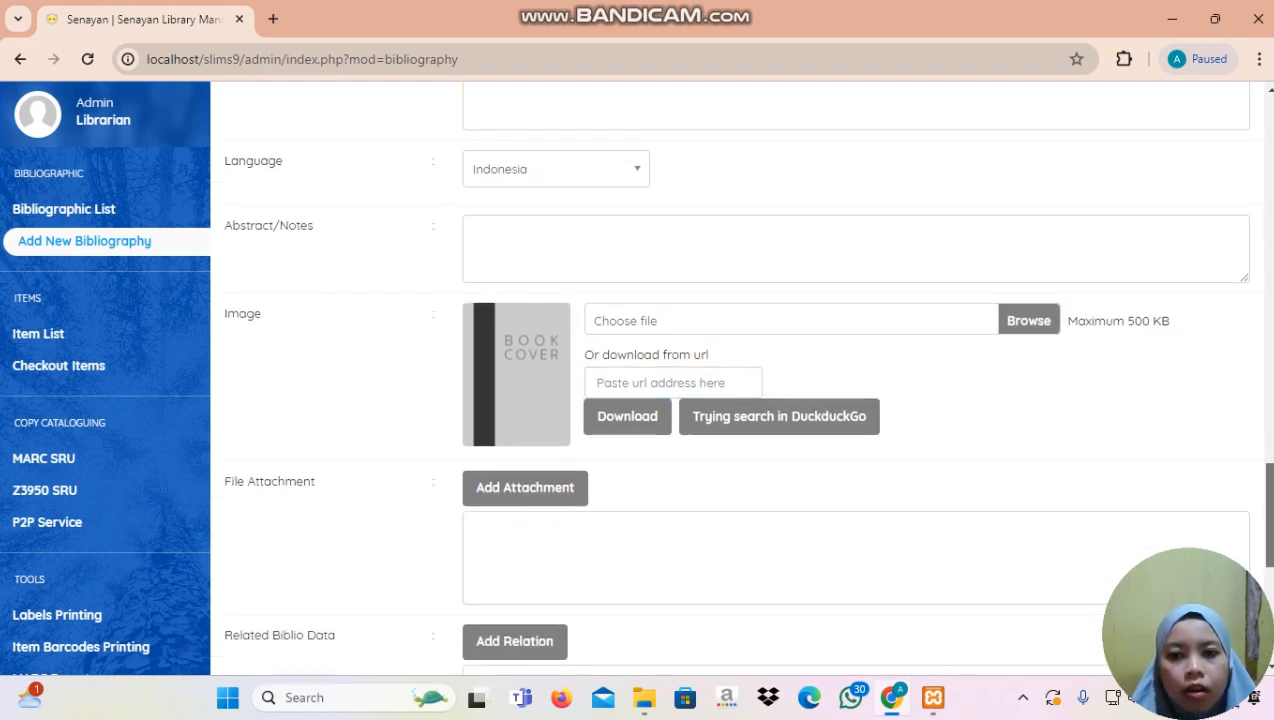
pyautogui.scroll(1, 1256, 507)
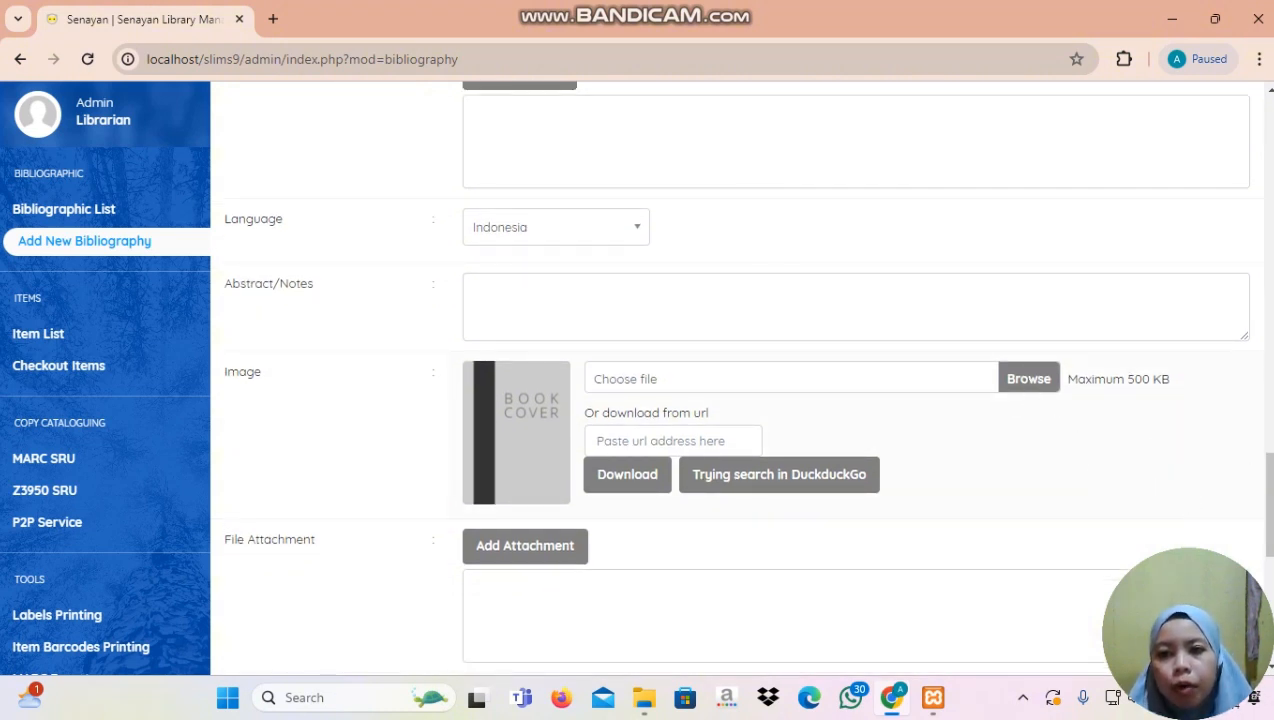
pyautogui.scroll(1, 745, 375)
pyautogui.scroll(-2, 745, 375)
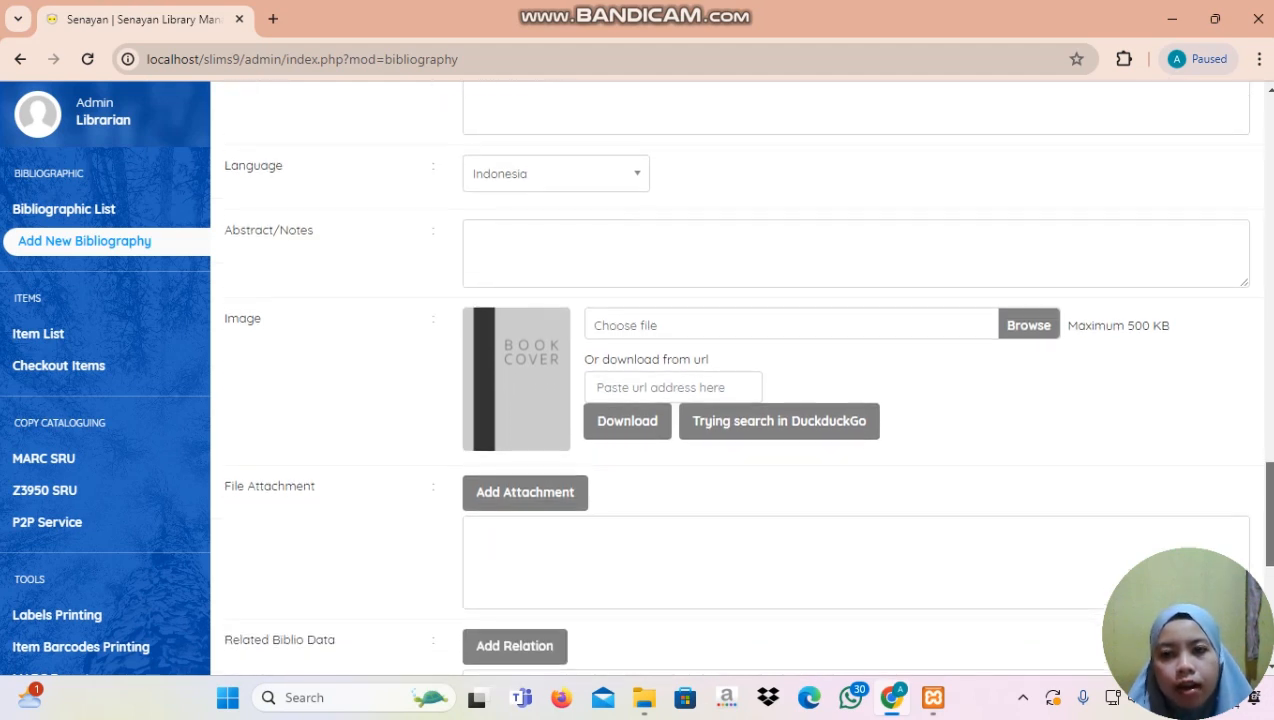
pyautogui.scroll(-1, 745, 375)
pyautogui.scroll(2, 745, 375)
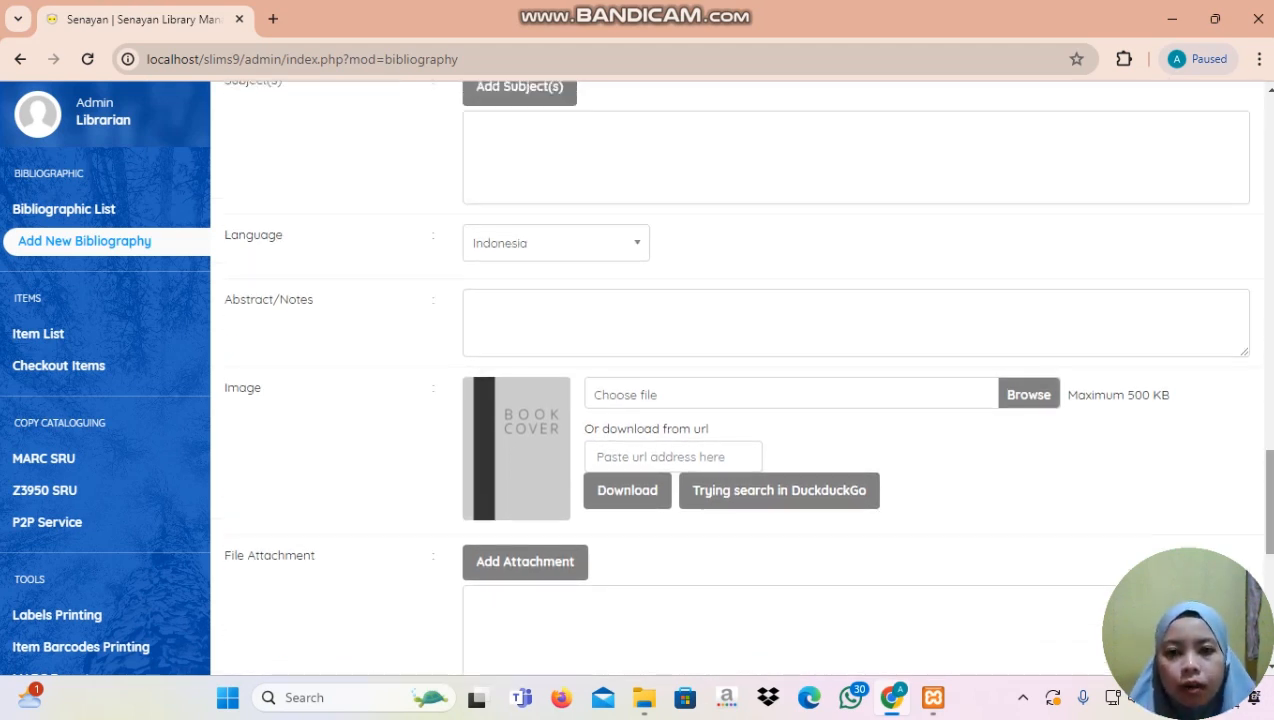
pyautogui.scroll(-2, 1072, 513)
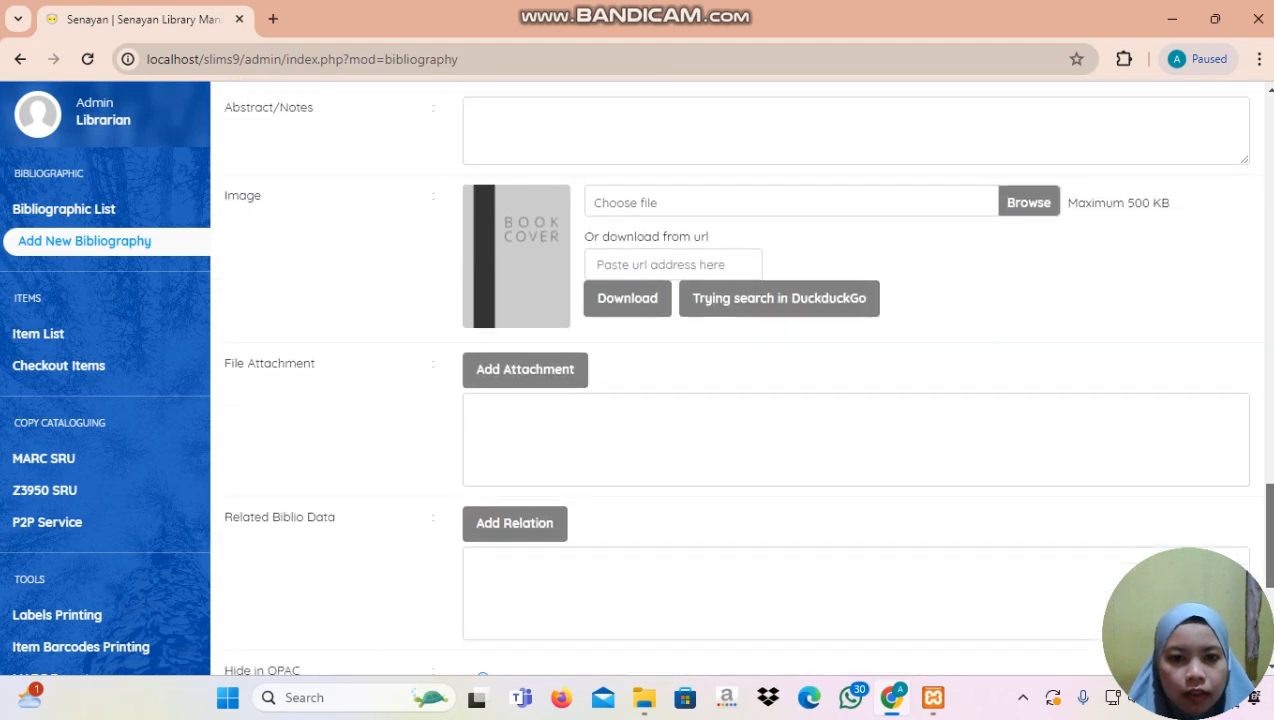
# - Review the File Attachment and Related Biblio Data sections of the new bibliography form
pyautogui.scroll(1, 745, 378)
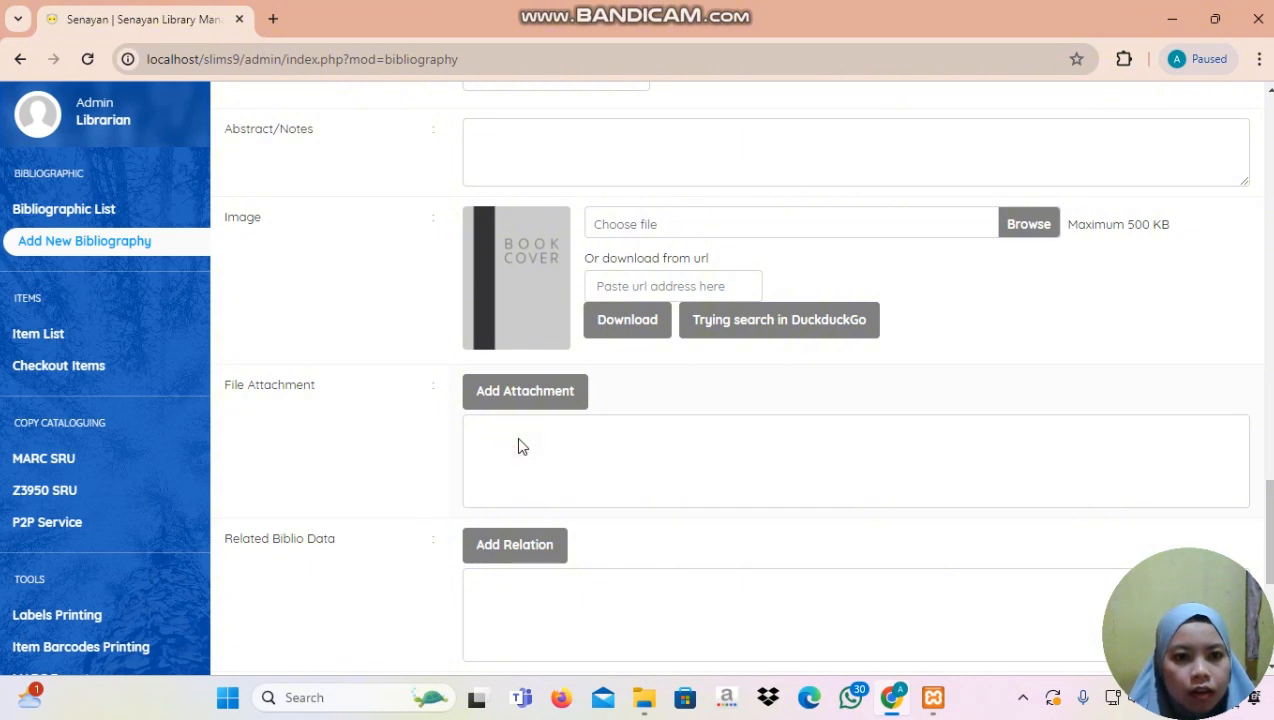
pyautogui.click(630, 480)
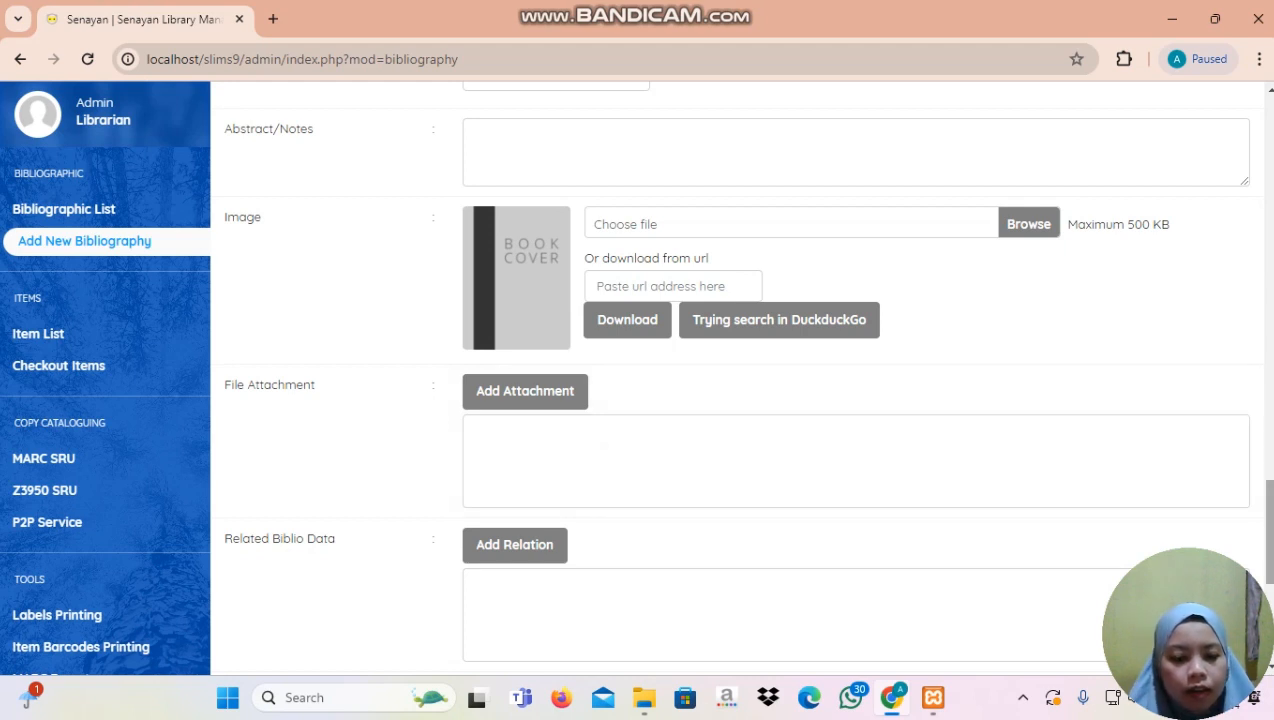
pyautogui.moveTo(1269, 530)
pyautogui.mouseDown()
pyautogui.moveTo(1269, 578)
pyautogui.moveTo(1269, 554)
pyautogui.mouseUp()
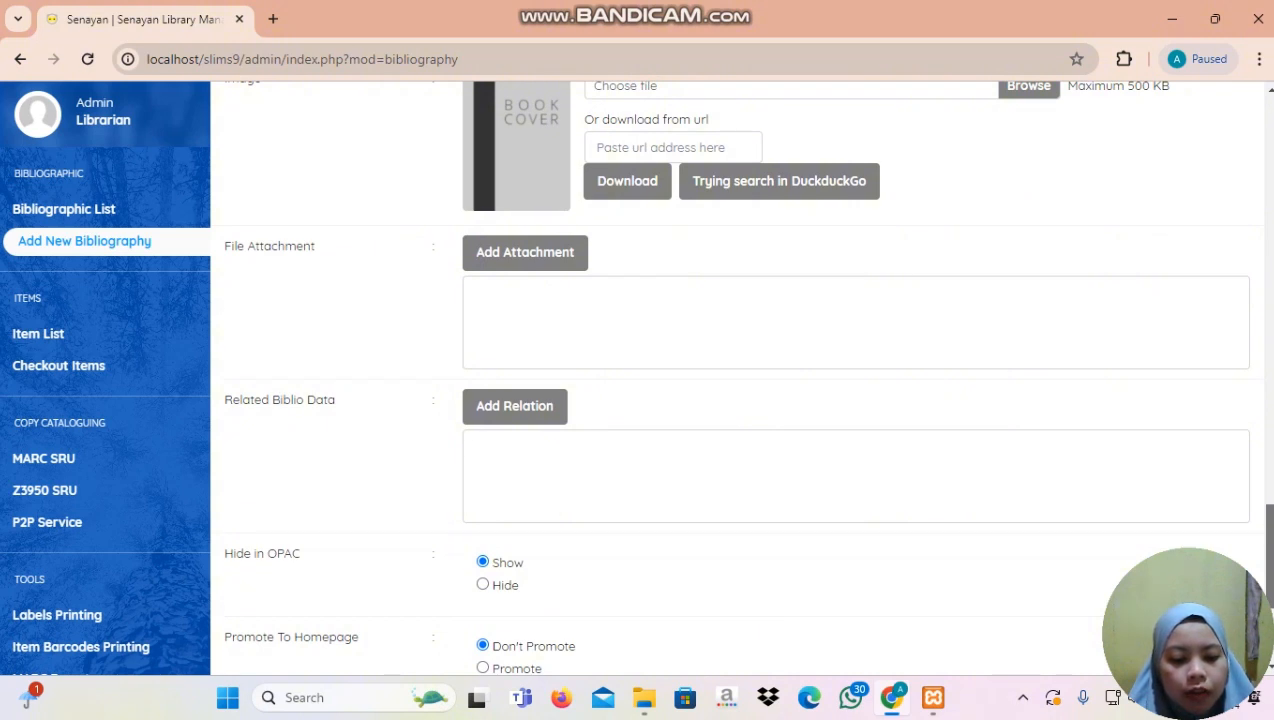
pyautogui.moveTo(1269, 538); pyautogui.dragTo(1261, 532)
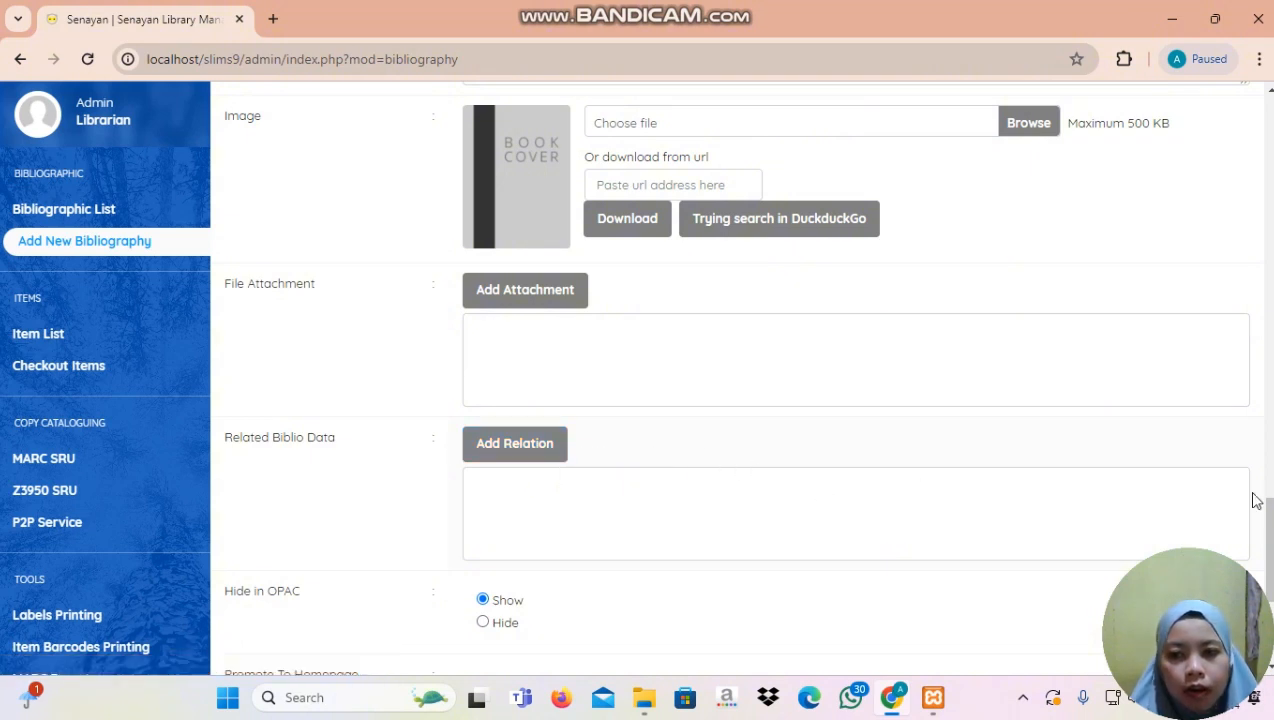
# - Set the Promote To Homepage option of the new bibliography record to Promote
pyautogui.moveTo(1269, 548); pyautogui.dragTo(1269, 605)
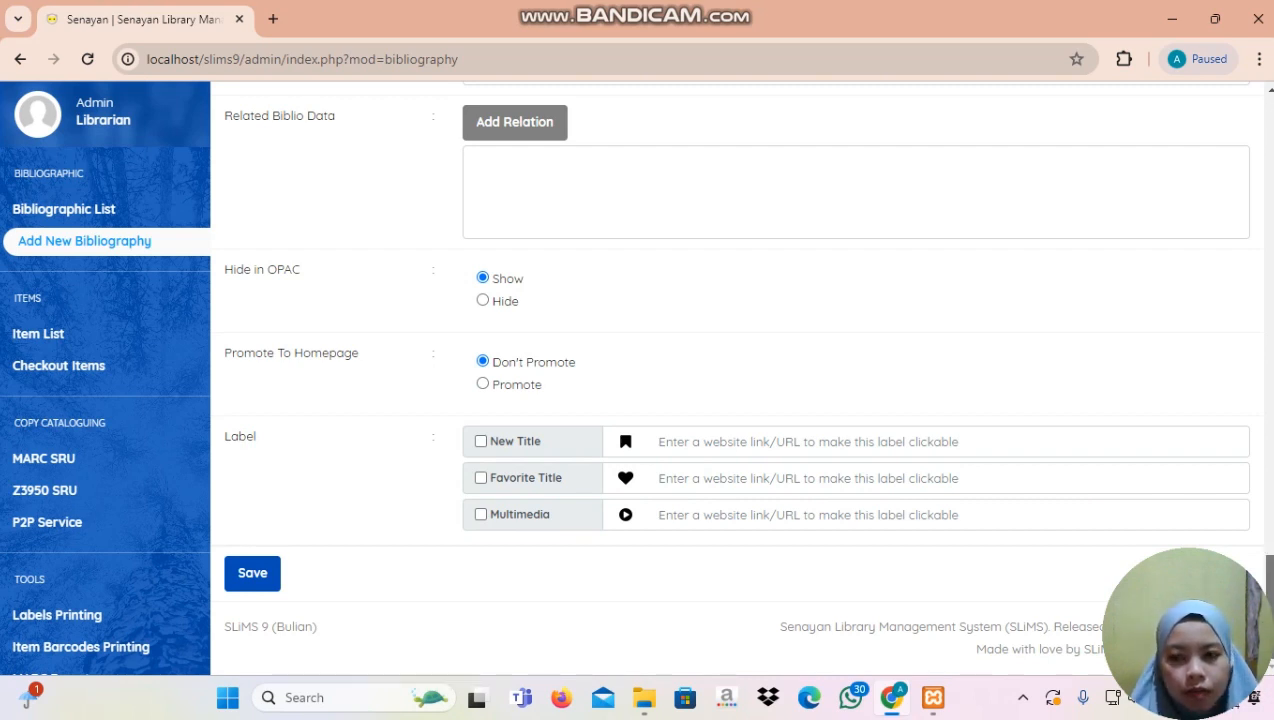
pyautogui.scroll(3, 1270, 590)
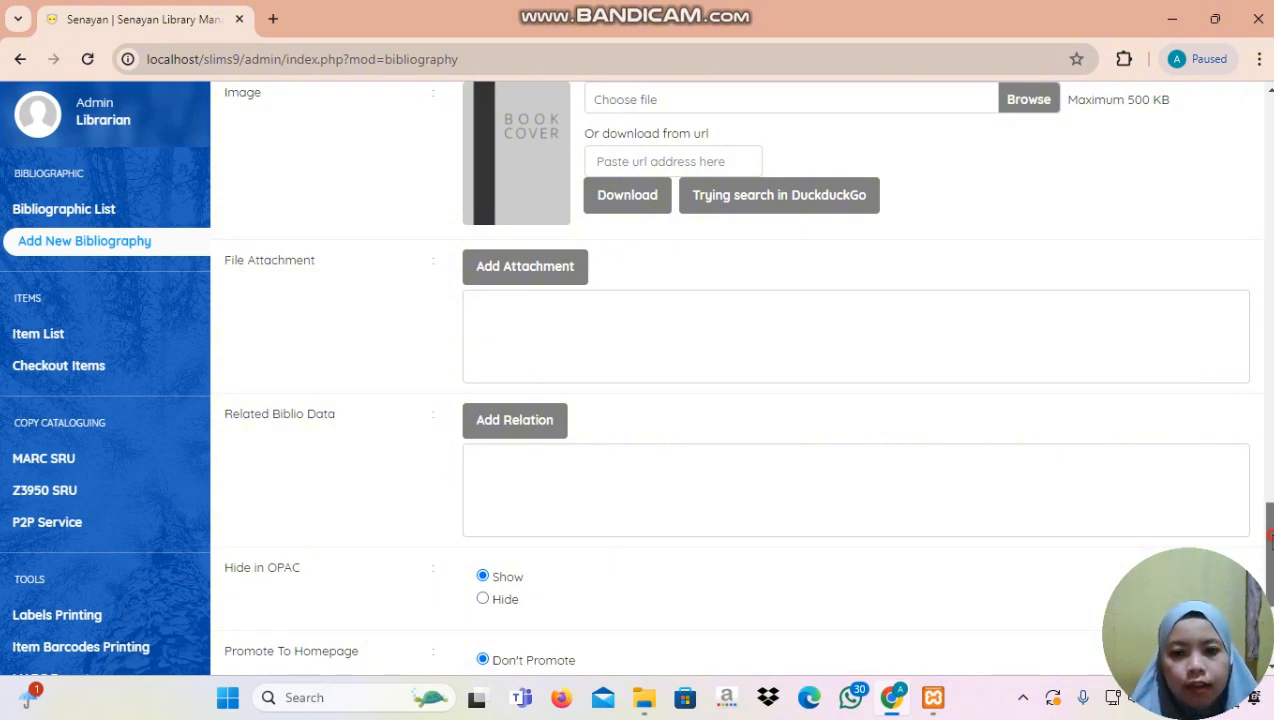
pyautogui.scroll(-3, 1260, 560)
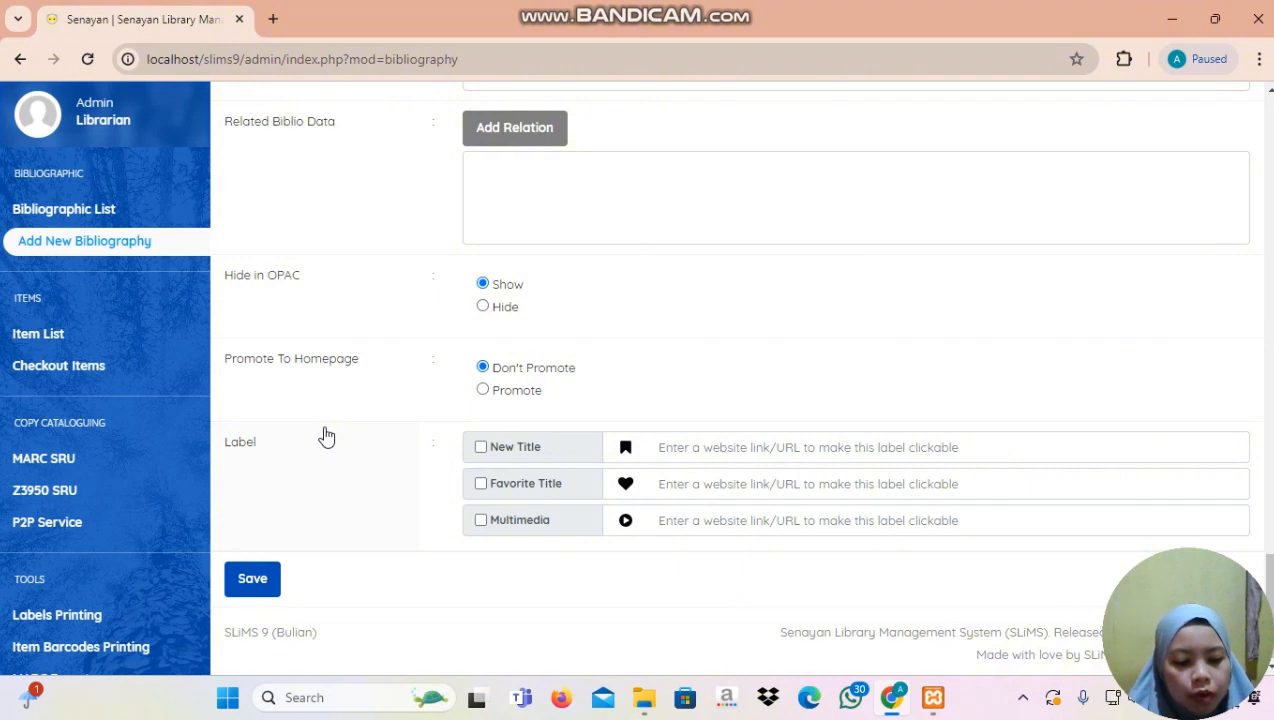
pyautogui.click(483, 392)
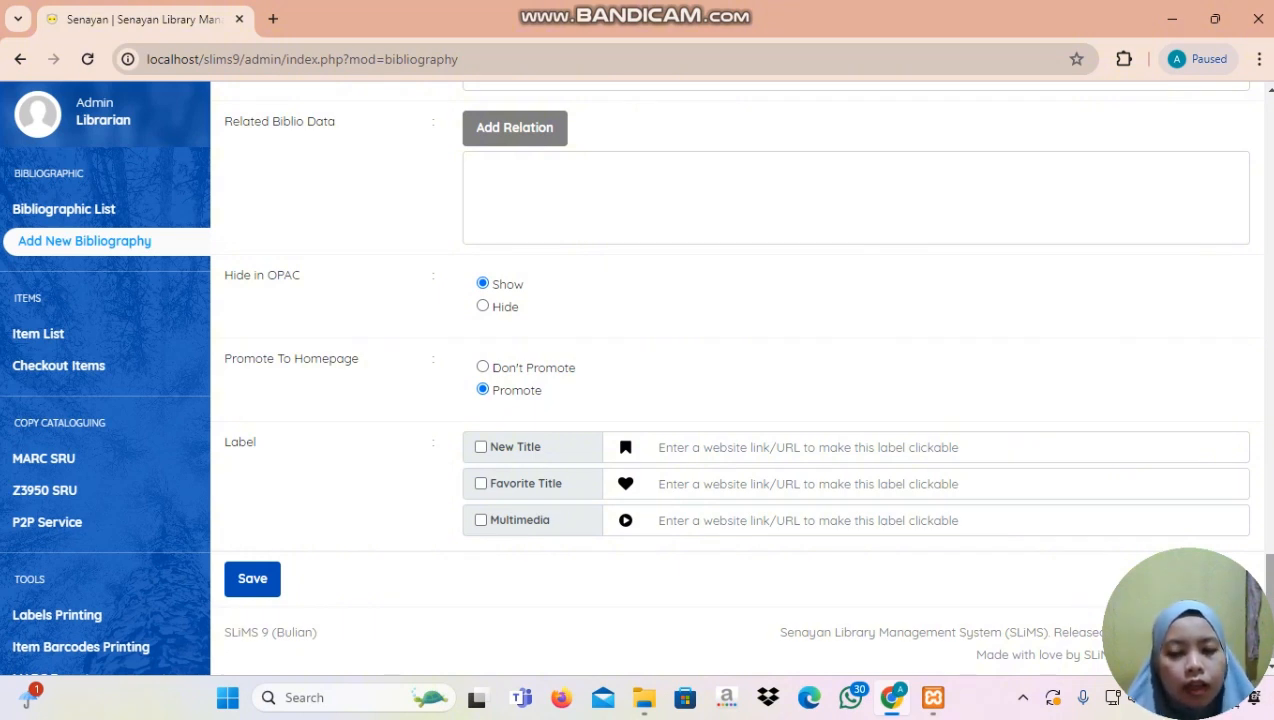
pyautogui.moveTo(1270, 624); pyautogui.dragTo(1270, 625)
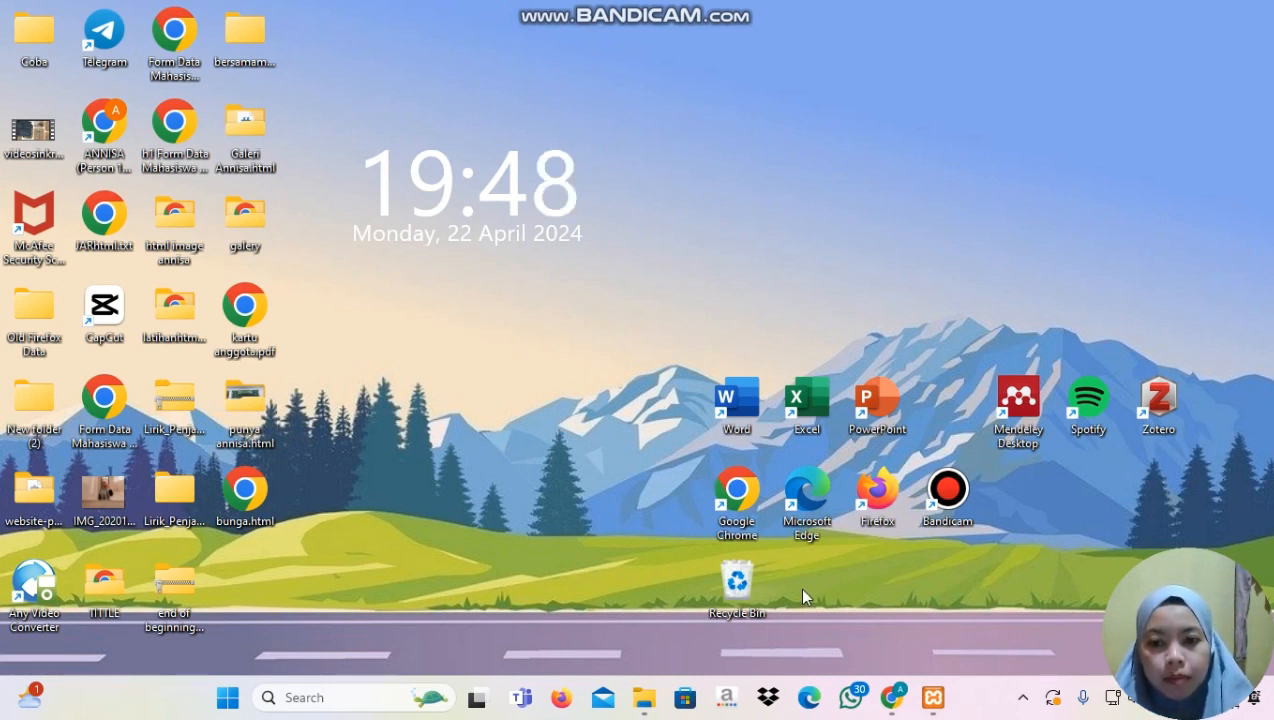
# - Switch back to the Senayan browser window and open the bibliographic list
pyautogui.moveTo(891, 697)
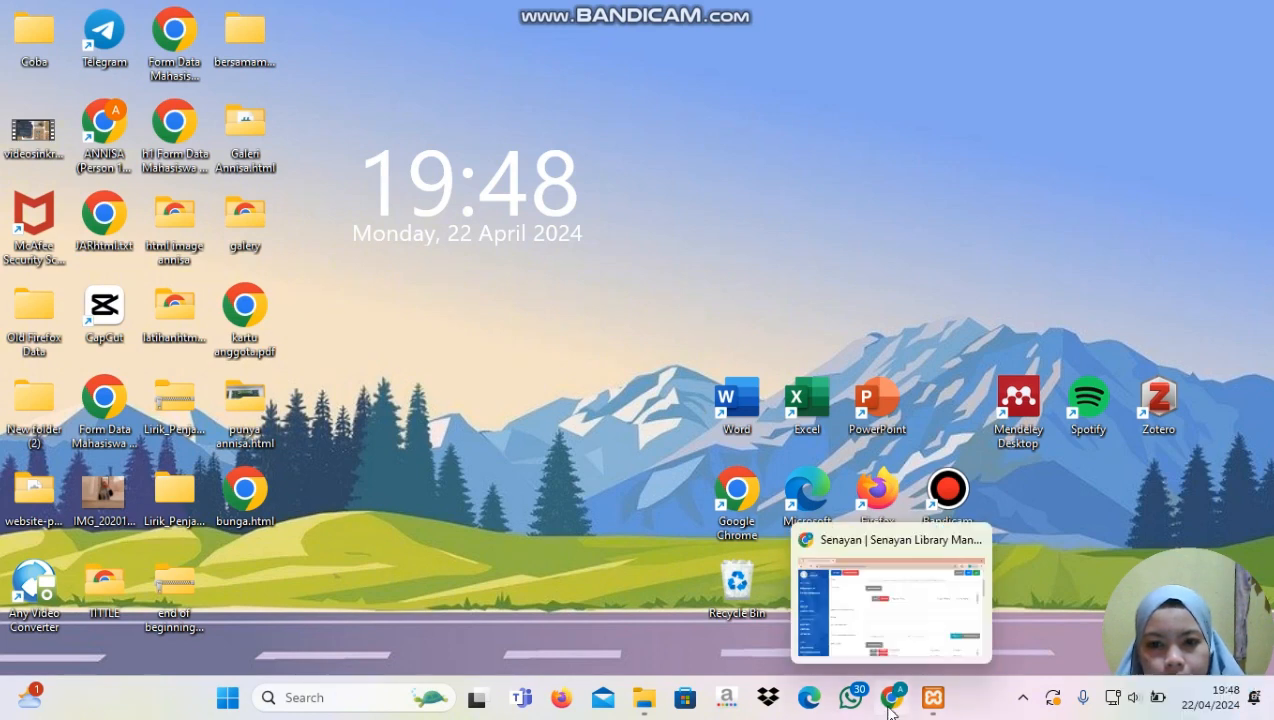
pyautogui.click(897, 598)
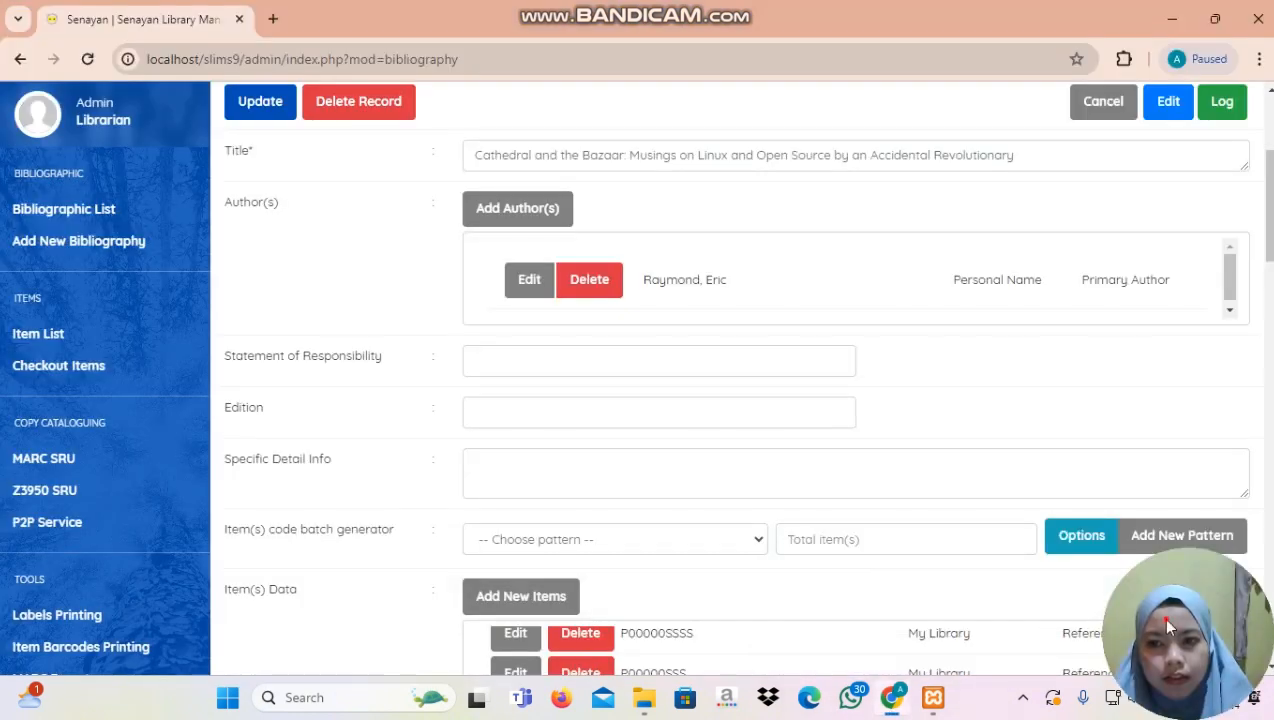
pyautogui.click(87, 211)
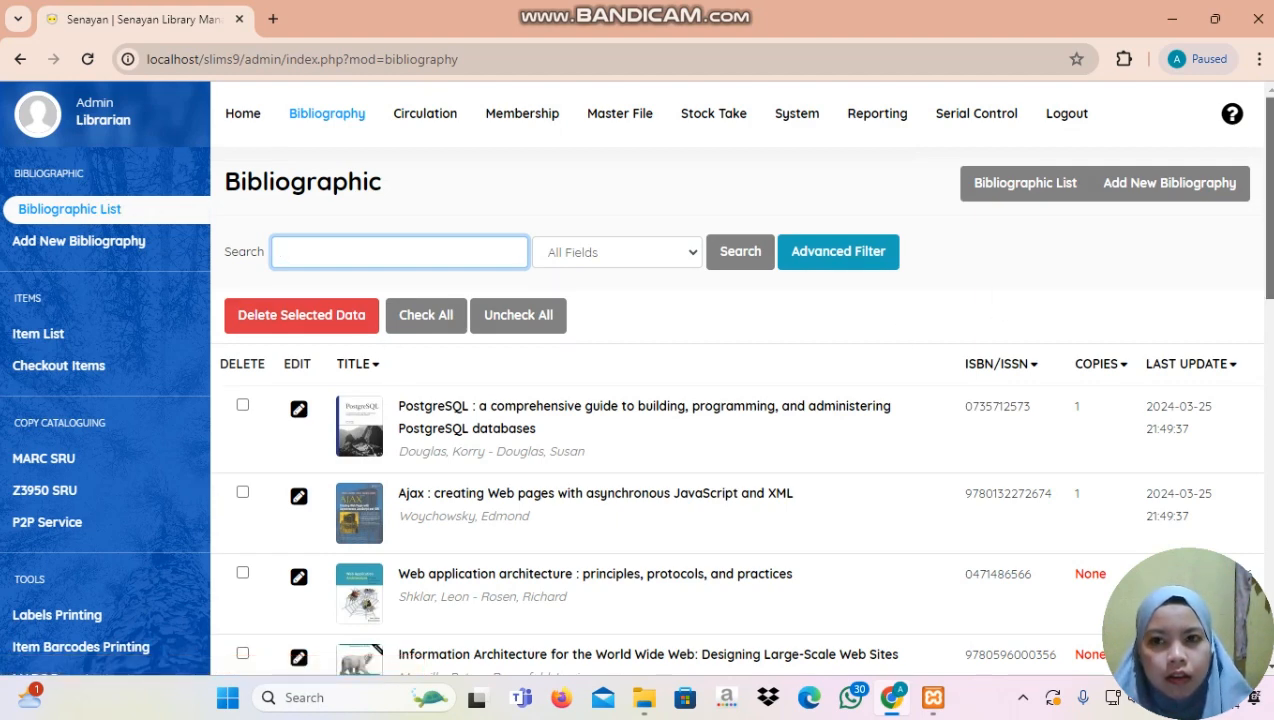
pyautogui.scroll(-1, 750, 357)
pyautogui.scroll(1, 737, 380)
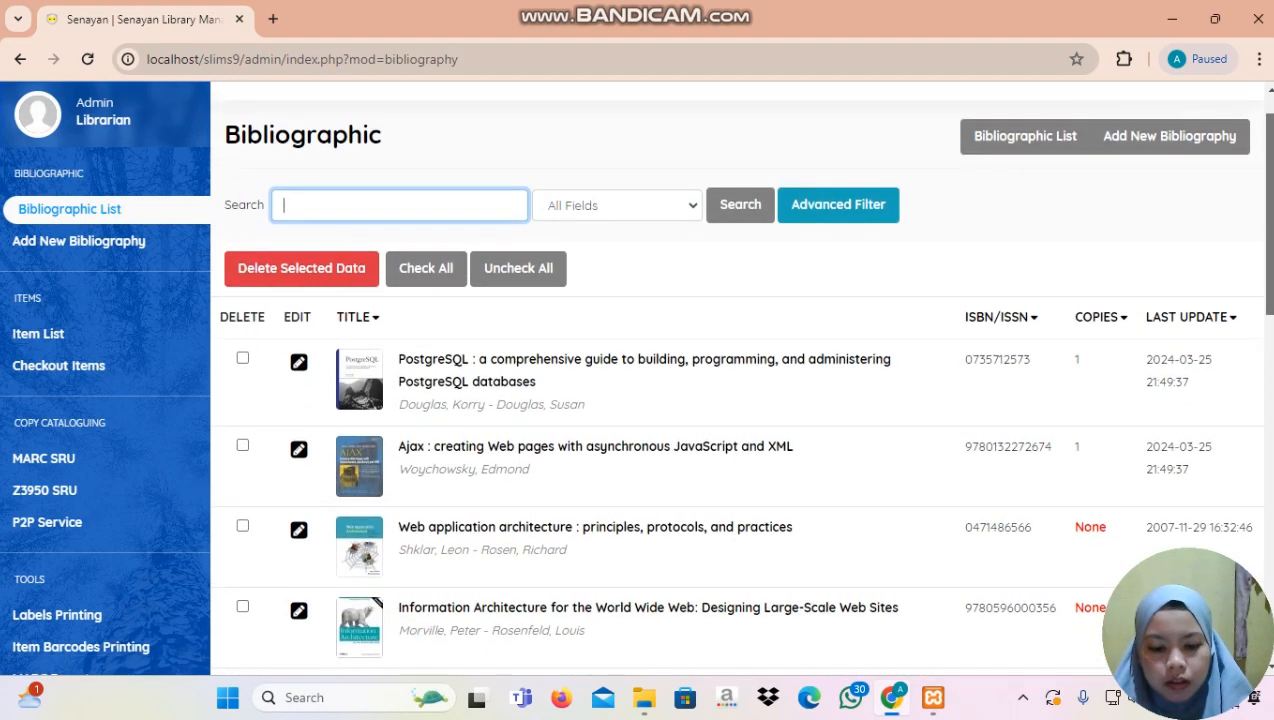
pyautogui.moveTo(1270, 260); pyautogui.dragTo(1248, 238)
pyautogui.click(962, 178)
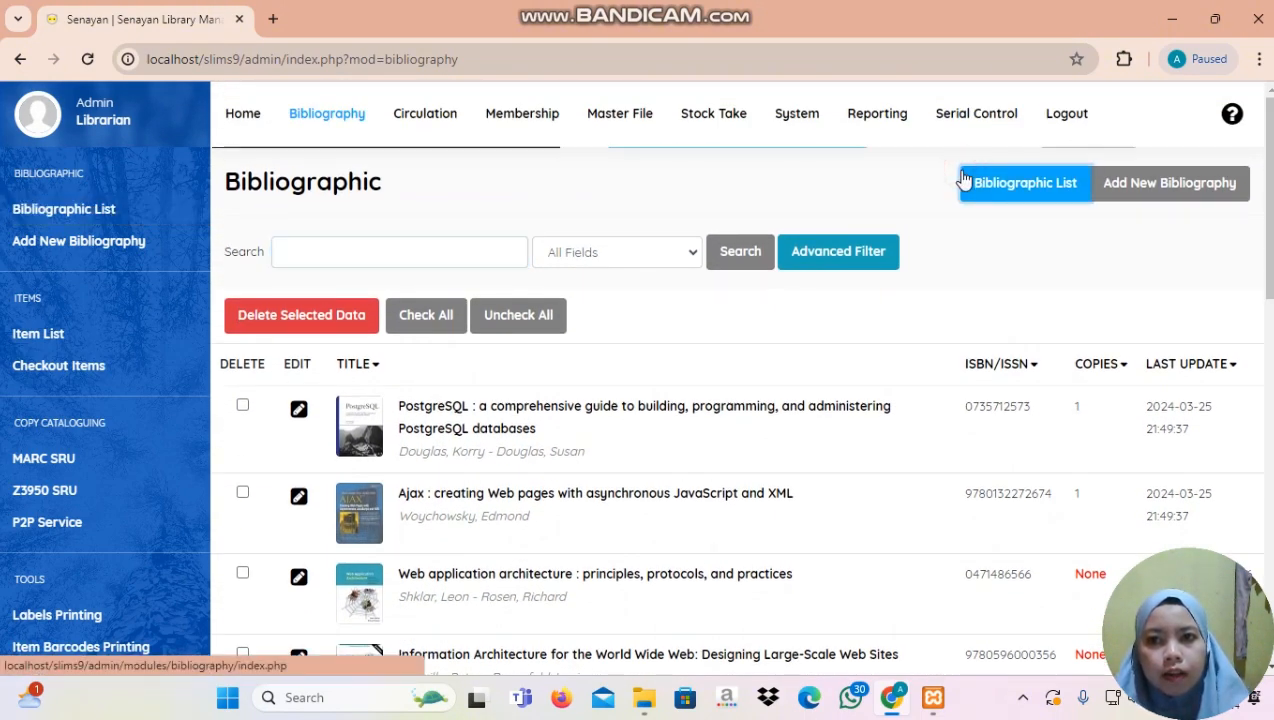
# - Open the record "Cathedral and the Bazaar: Musings on Linux and Open Source by an Accidental Revolutionary" and enable editing
pyautogui.moveTo(1270, 187); pyautogui.dragTo(1271, 426)
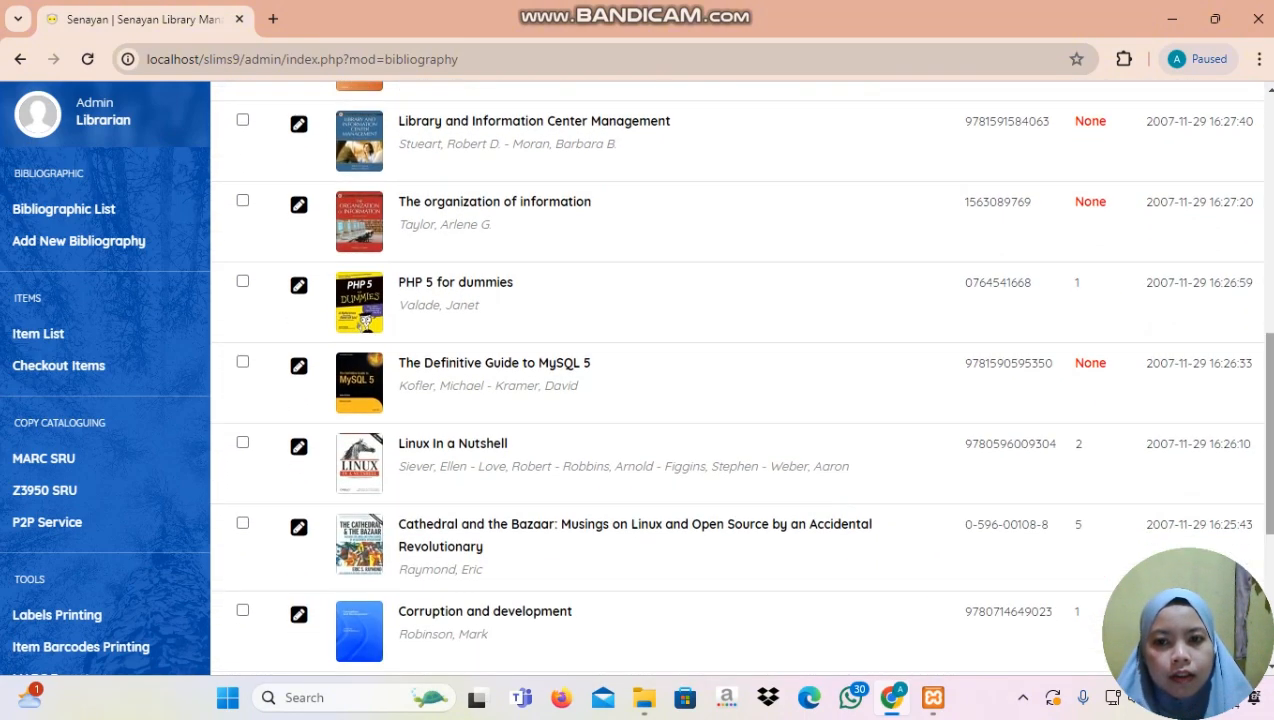
pyautogui.click(300, 533)
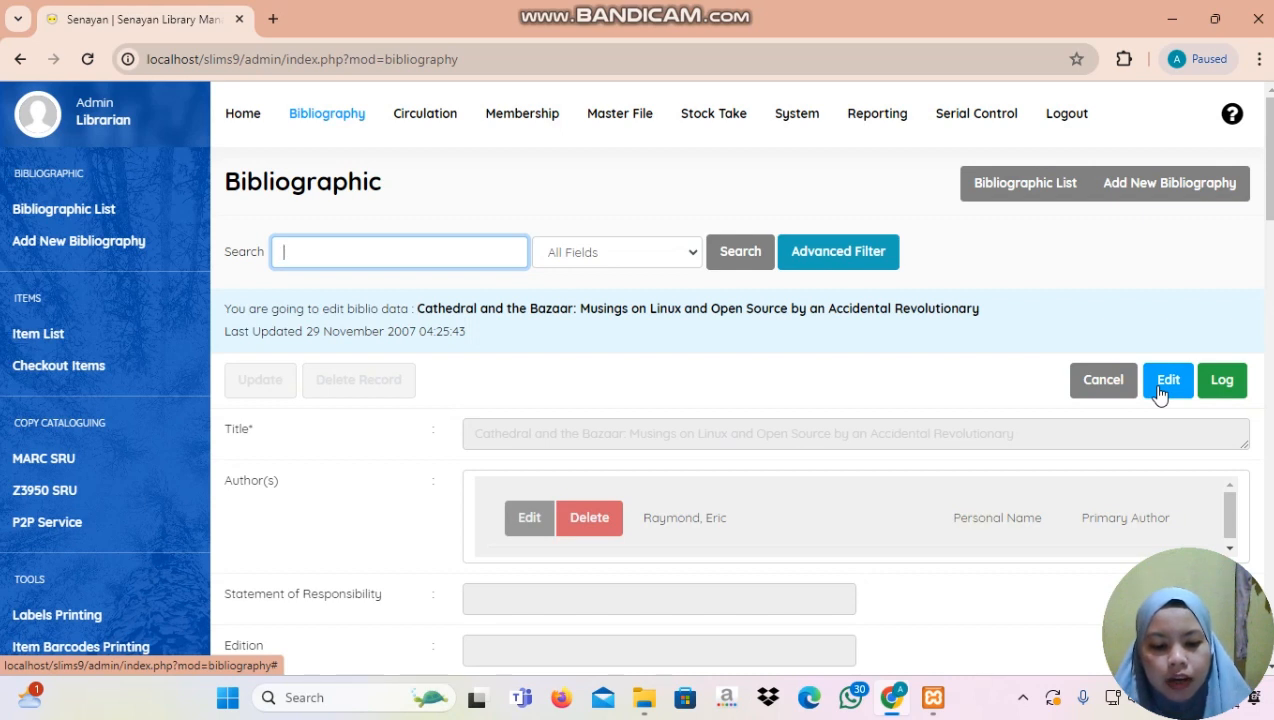
pyautogui.click(1160, 384)
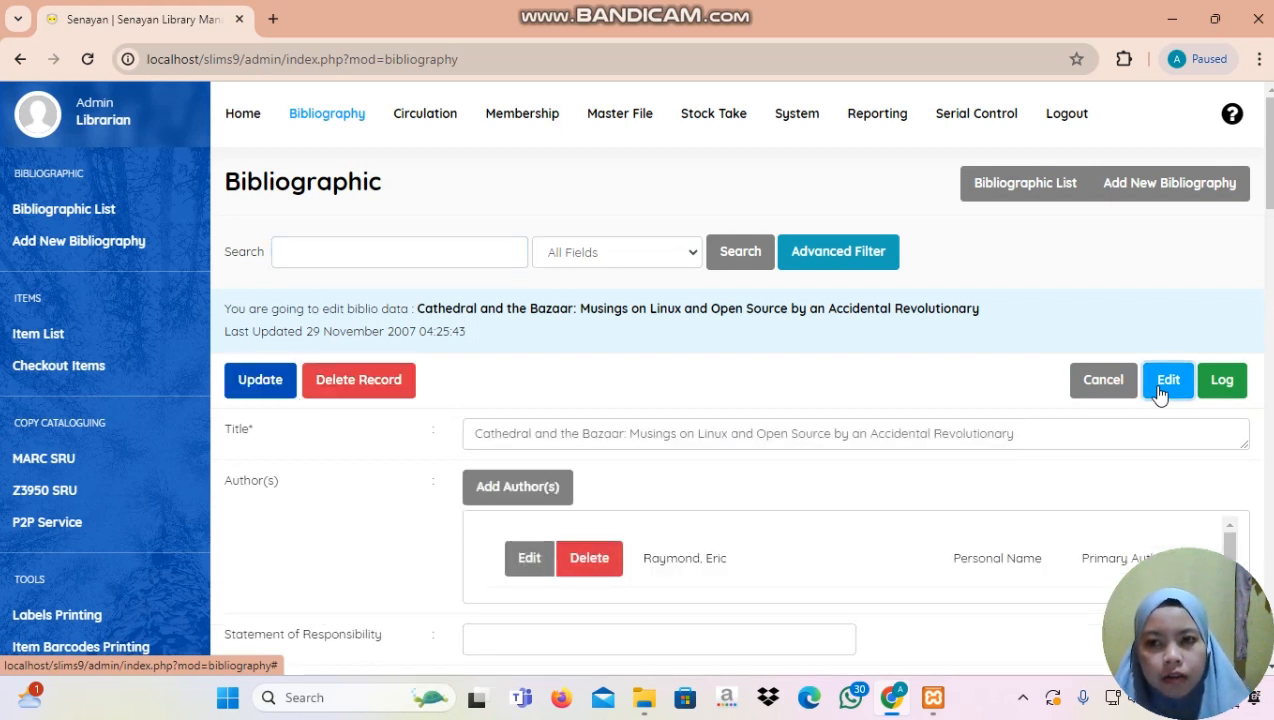
pyautogui.scroll(-20, 740, 380)
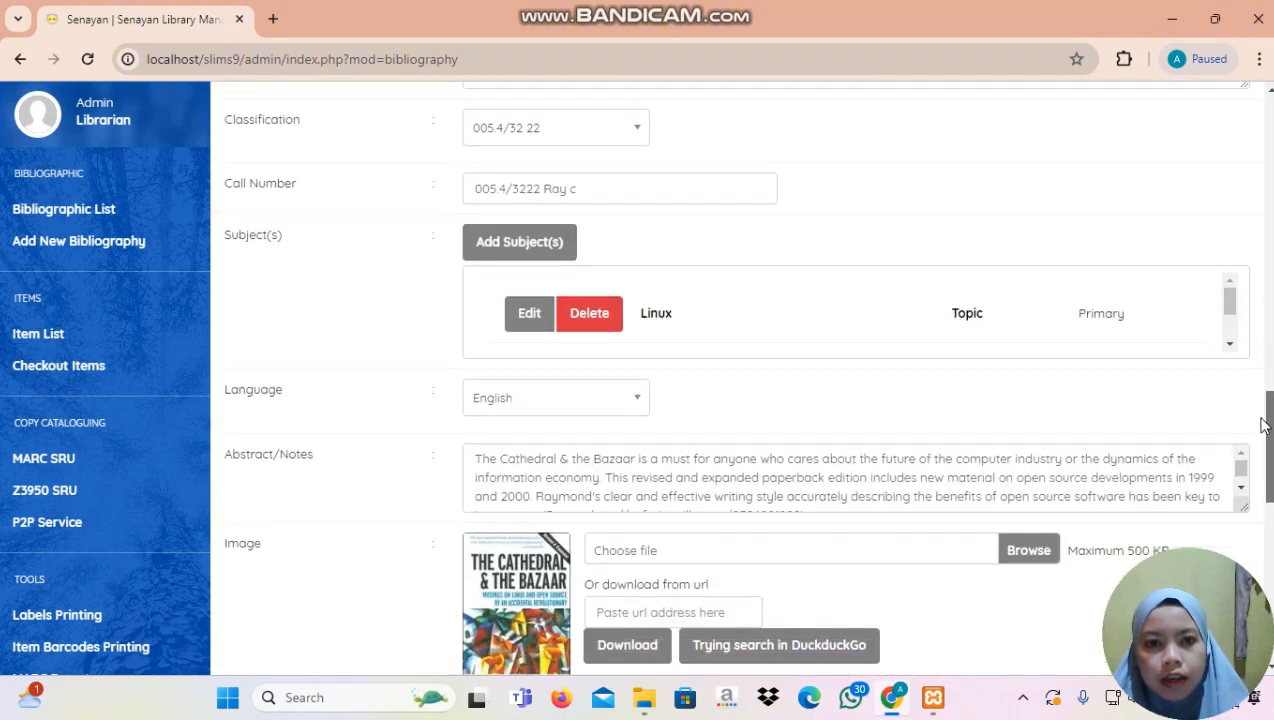
# - Review the fields of the opened record's edit form, from the subjects and labels back up to the item data
pyautogui.scroll(-2, 740, 380)
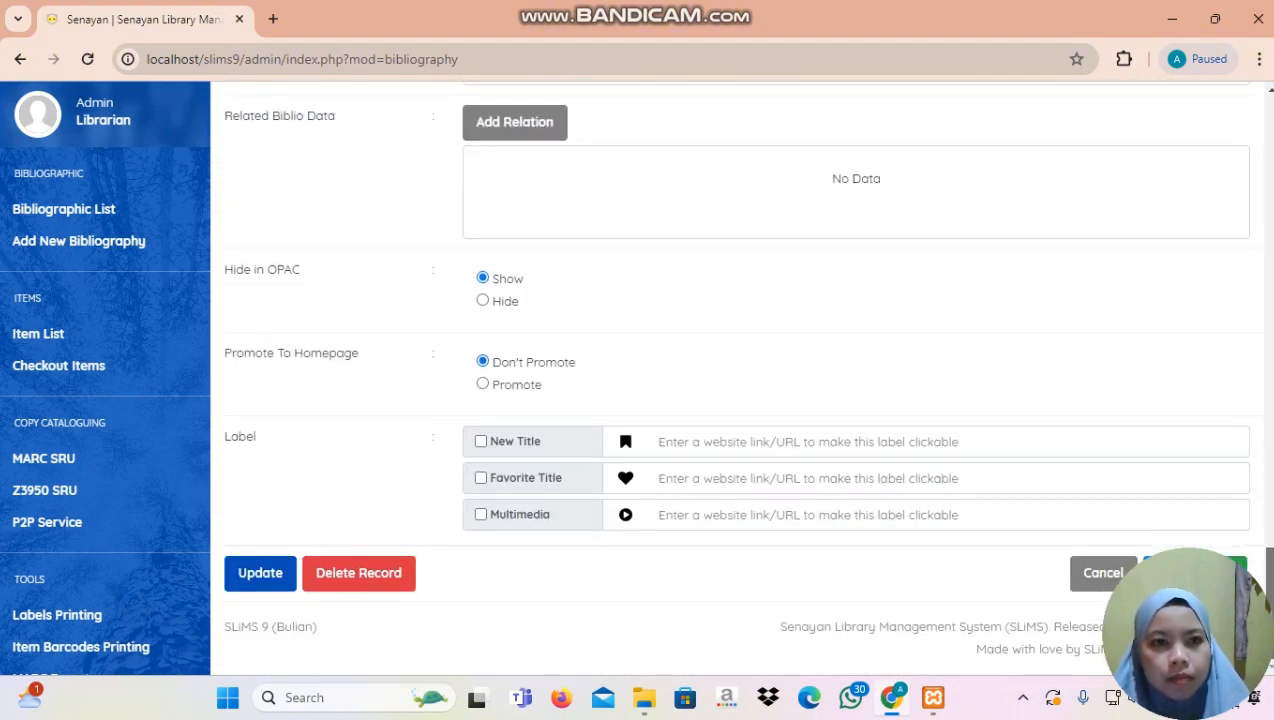
pyautogui.scroll(15, 740, 380)
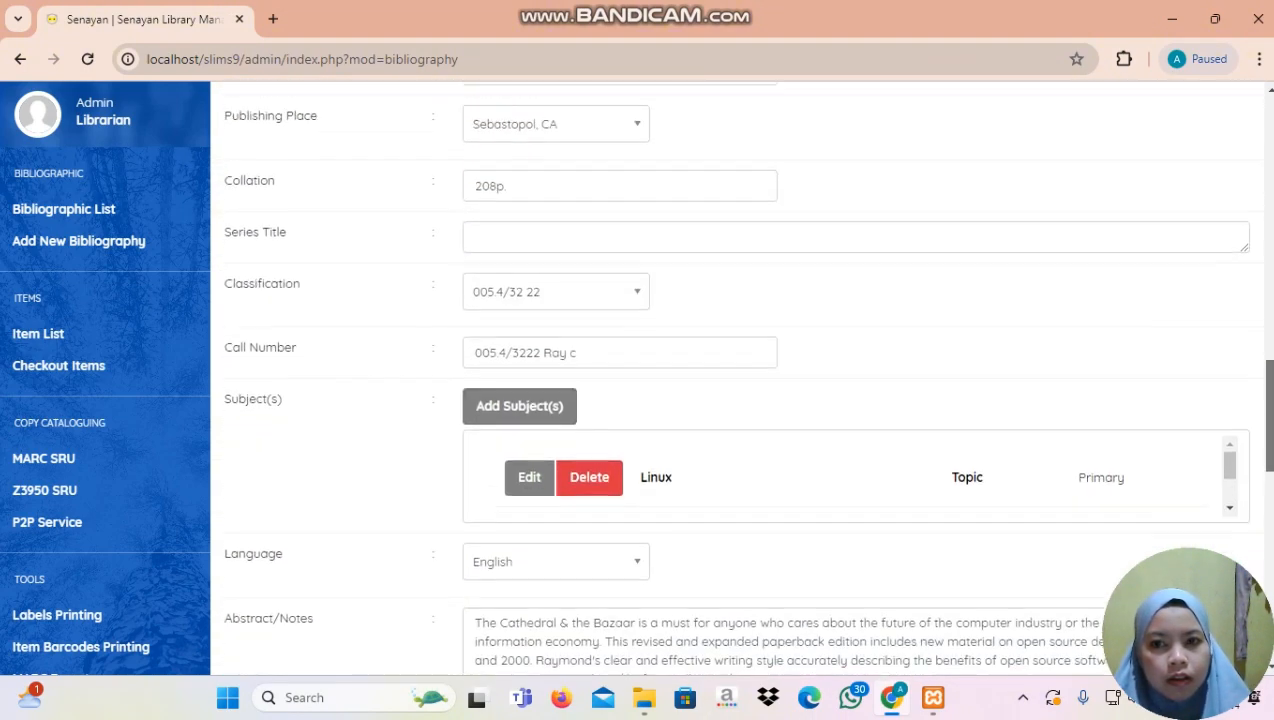
pyautogui.scroll(-1, 740, 380)
pyautogui.scroll(8, 740, 380)
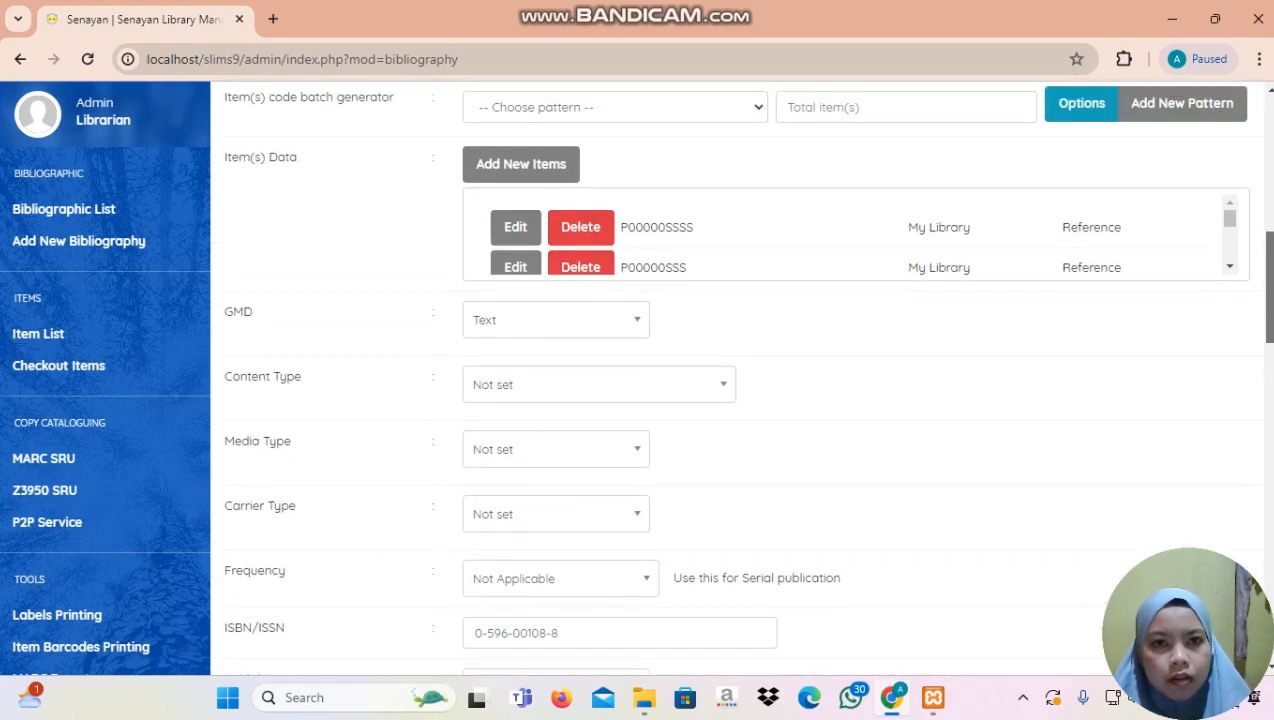
pyautogui.scroll(8, 740, 380)
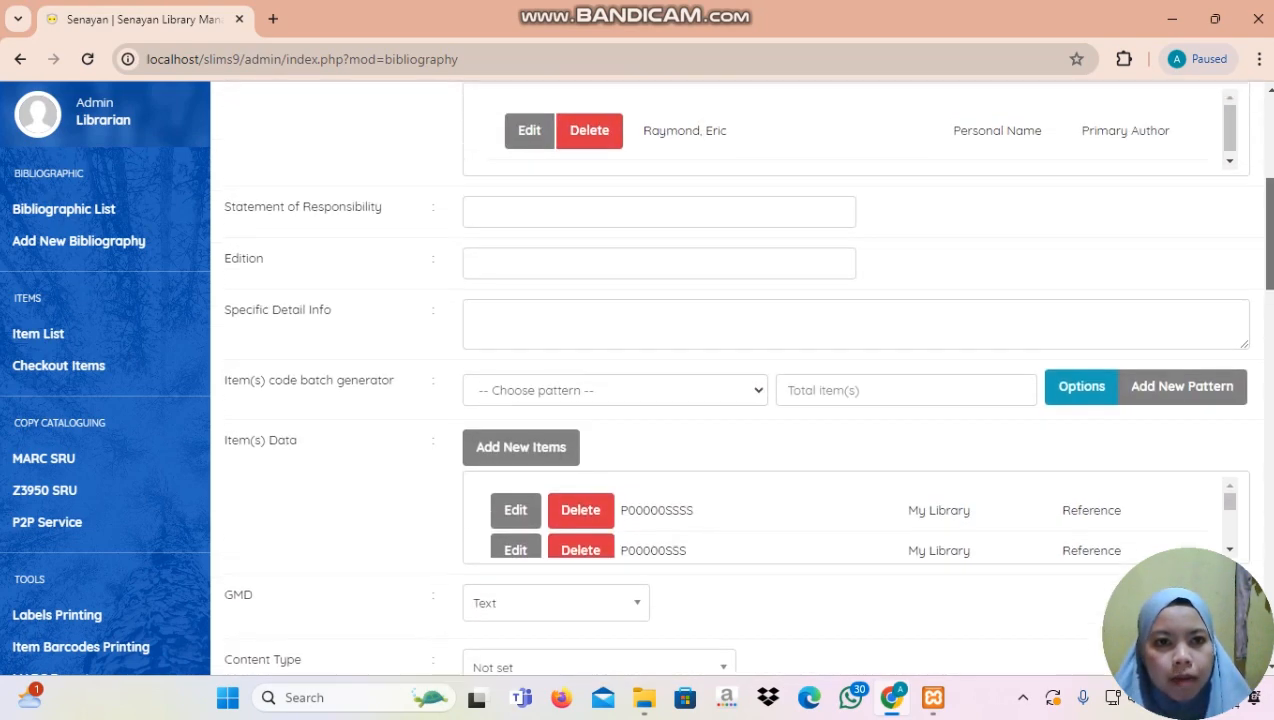
pyautogui.scroll(-3, 1269, 166)
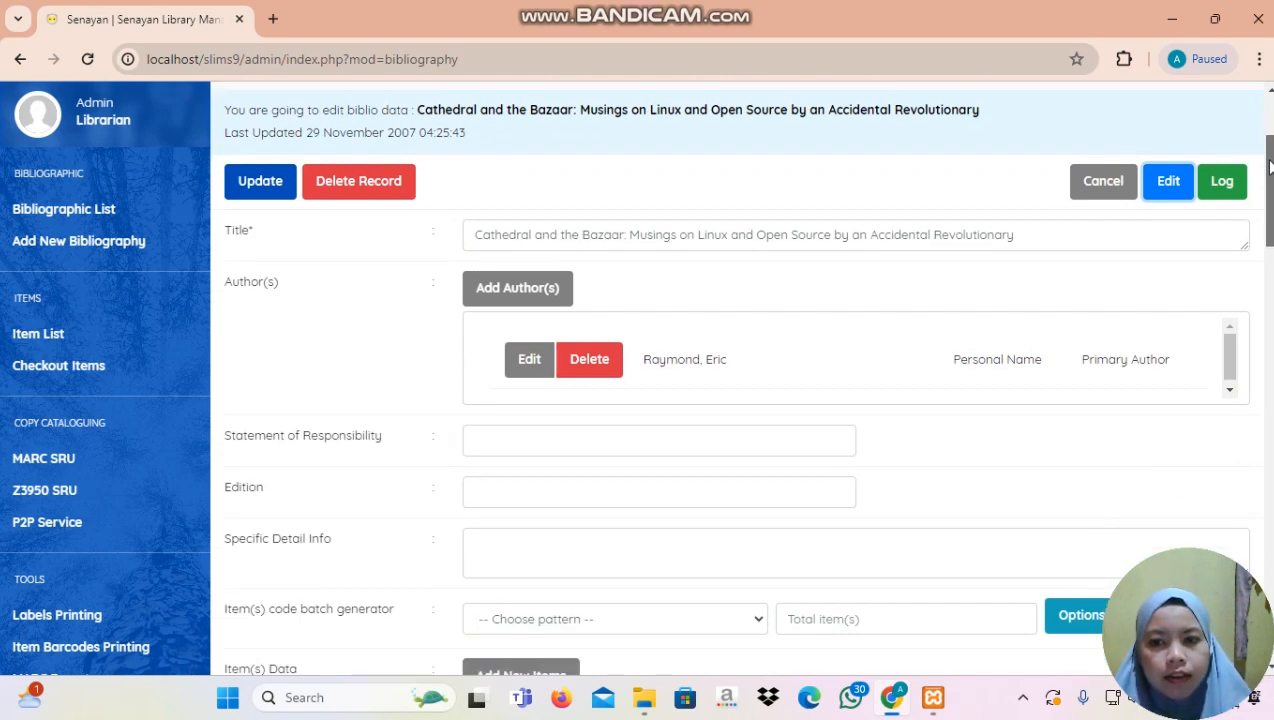
# - Add a new item code pattern with prefix P, suffix S and serial number length 5, and save it
pyautogui.moveTo(1271, 167); pyautogui.dragTo(1265, 177)
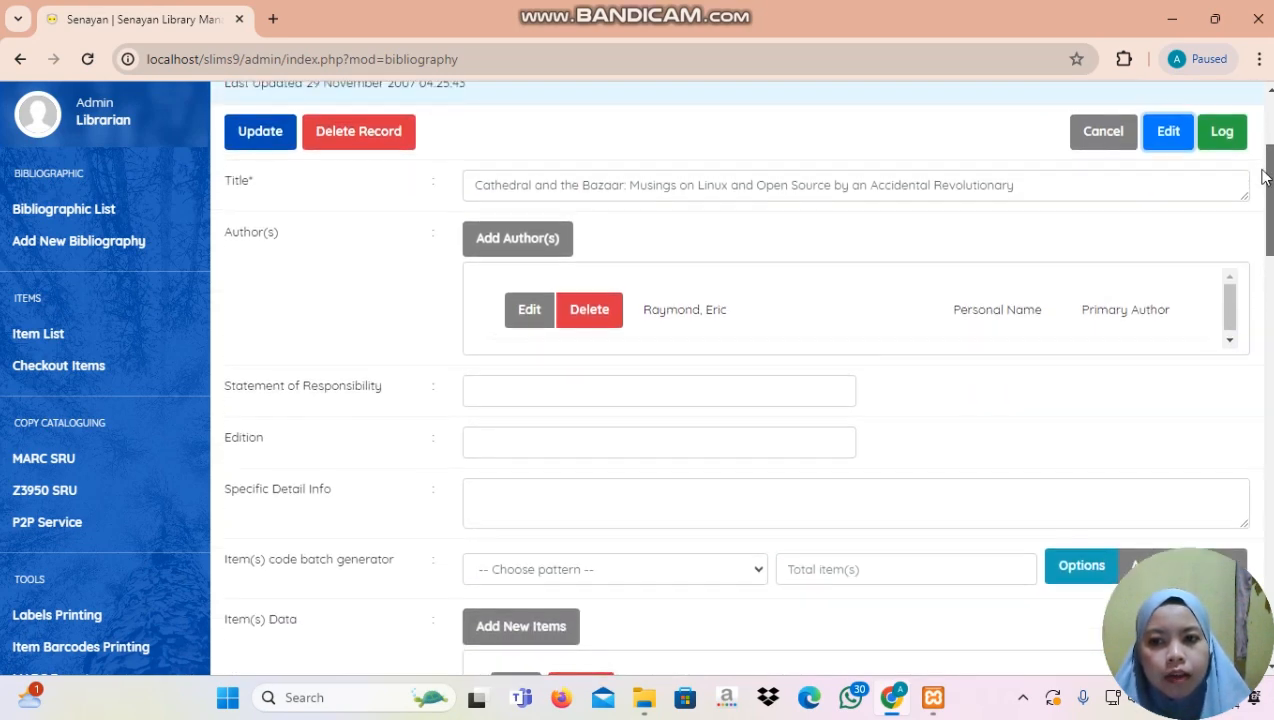
pyautogui.click(1136, 573)
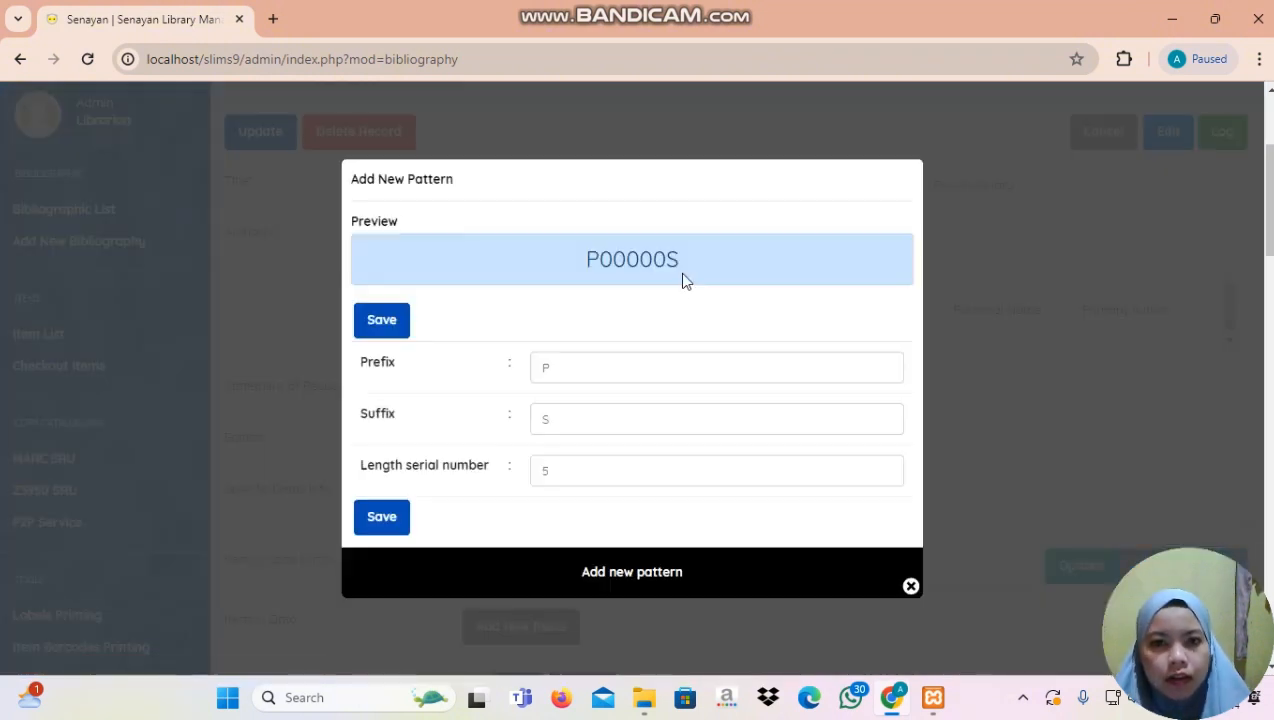
pyautogui.click(584, 381)
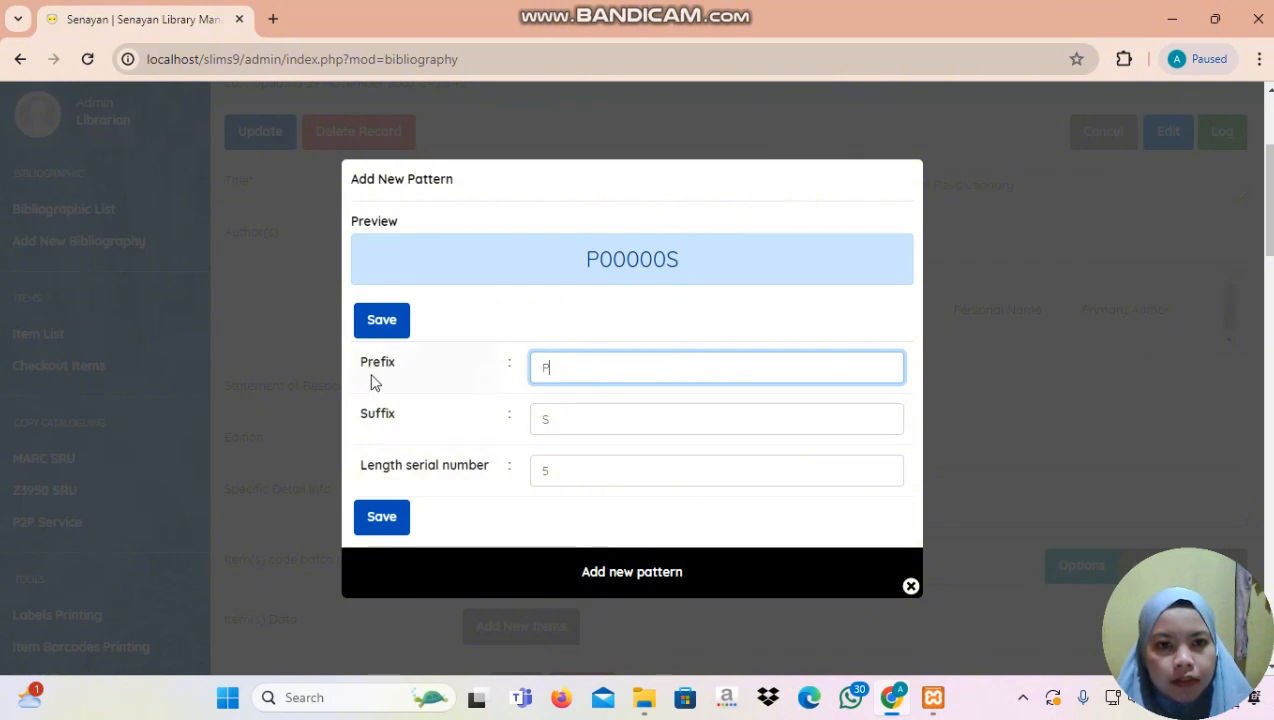
pyautogui.click(580, 425)
pyautogui.write('S')
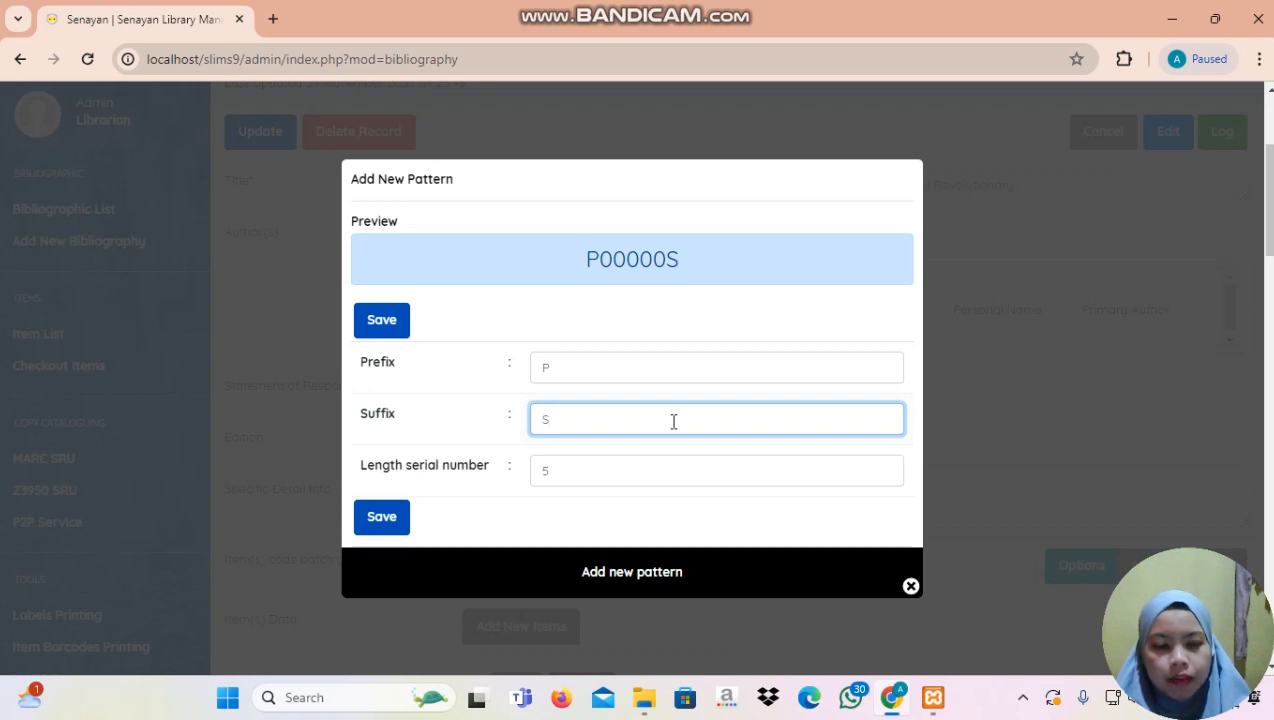
pyautogui.click(553, 470)
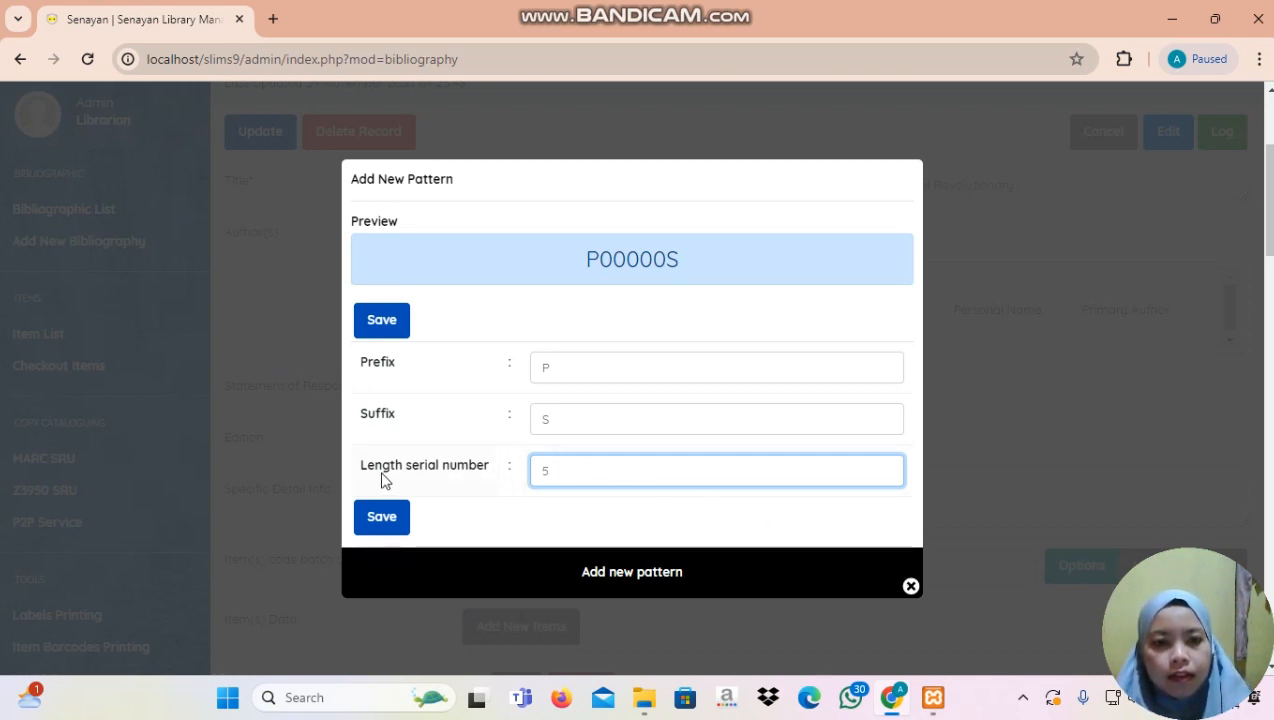
pyautogui.click(372, 521)
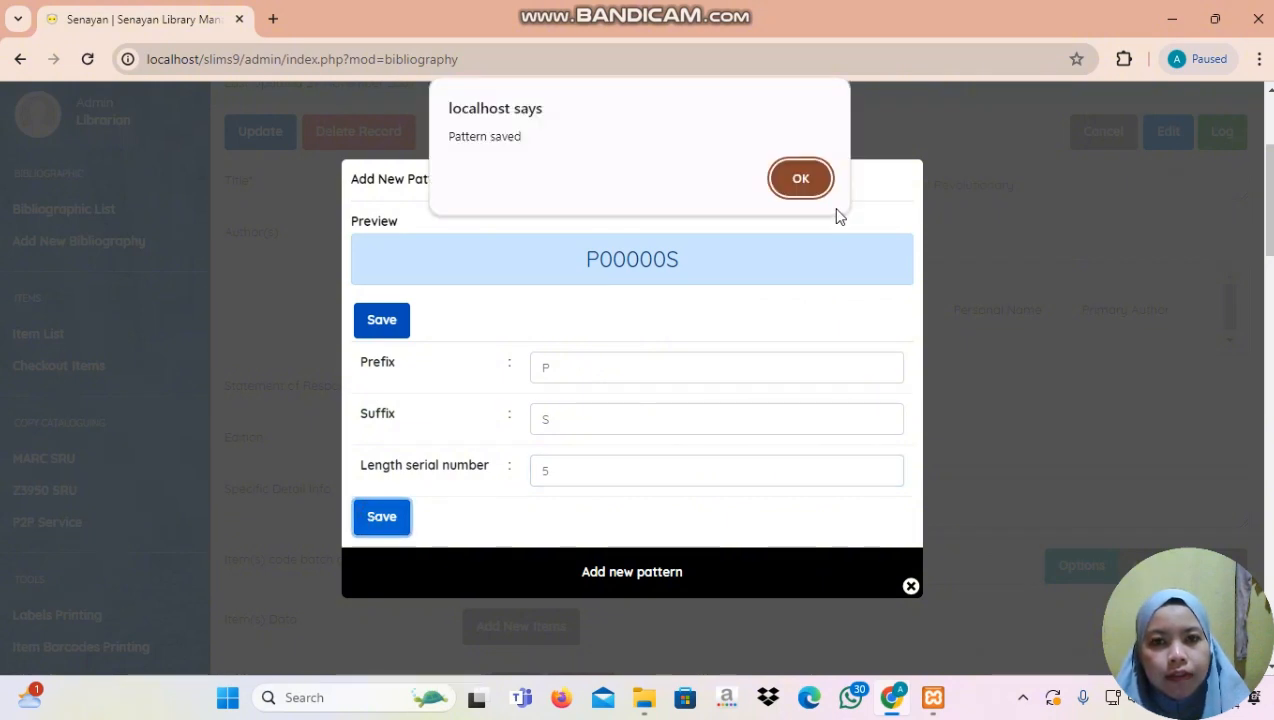
pyautogui.click(814, 190)
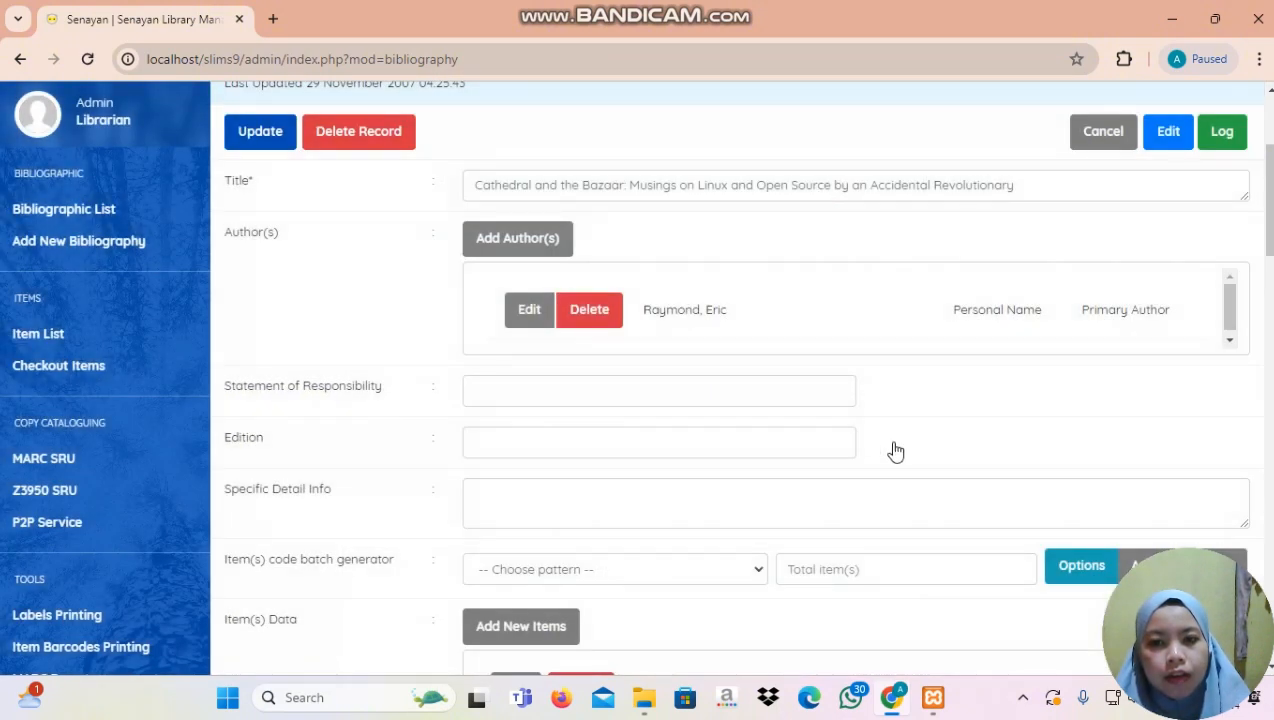
# - Examine the record's item code batch generator and the item codes listed under Item(s) Data
pyautogui.moveTo(1269, 215); pyautogui.dragTo(1269, 266)
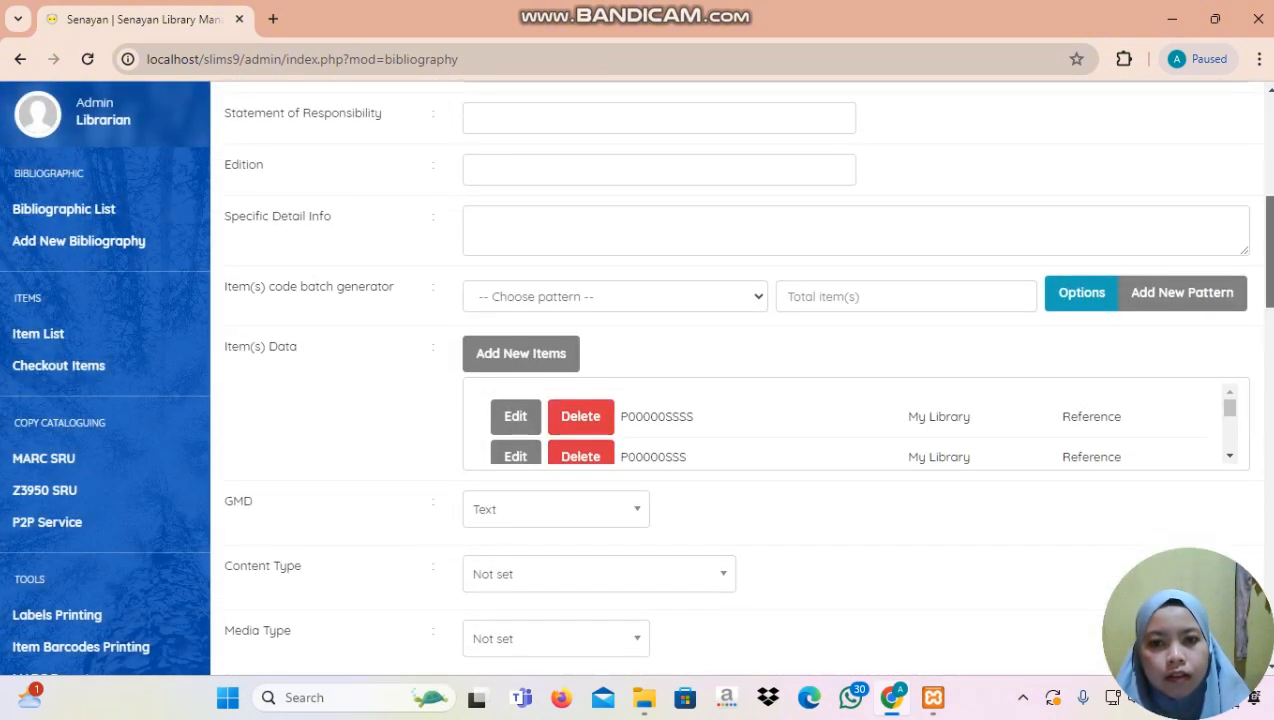
pyautogui.moveTo(1228, 407); pyautogui.dragTo(1231, 316)
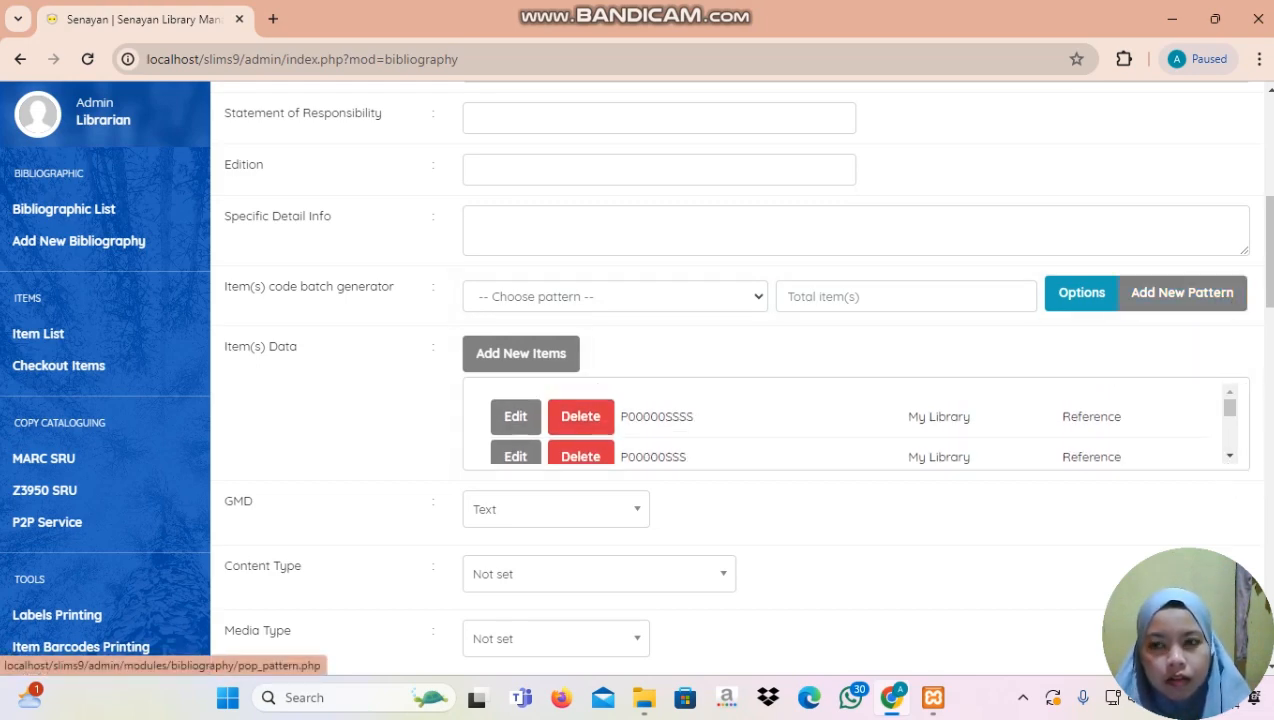
pyautogui.scroll(5, 1182, 292)
pyautogui.moveTo(1268, 177); pyautogui.dragTo(1270, 290)
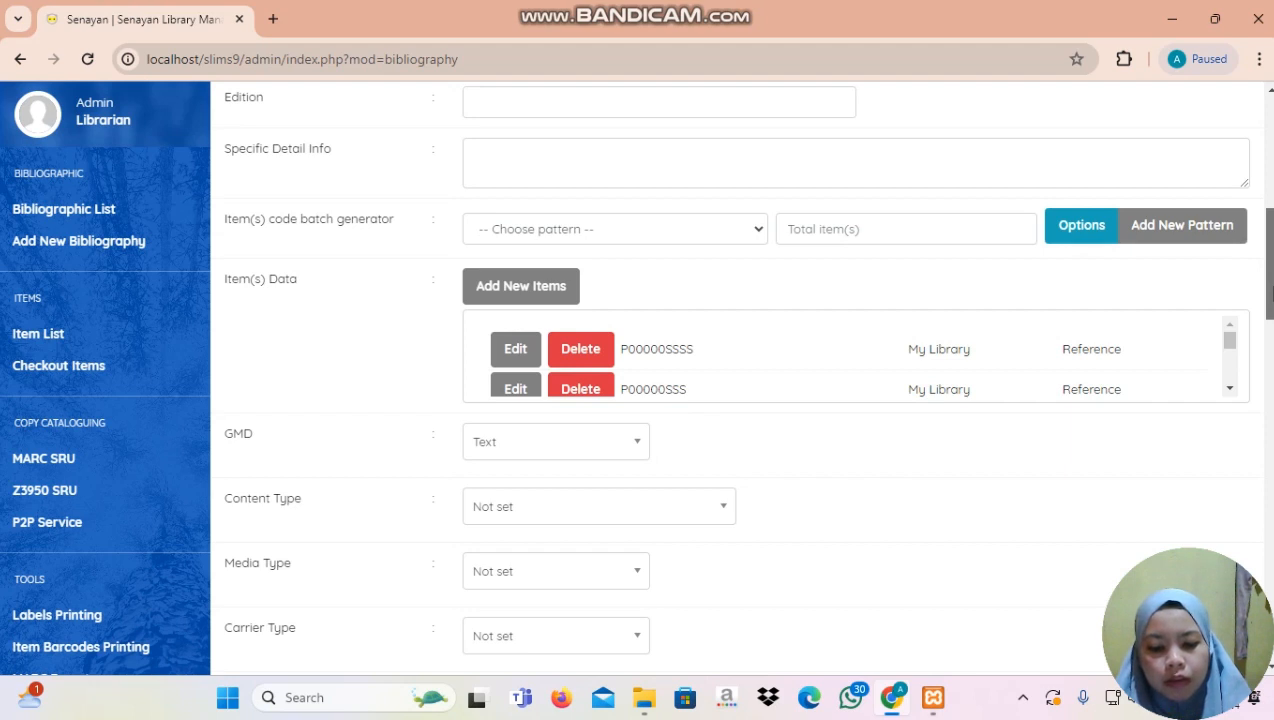
pyautogui.moveTo(1272, 293); pyautogui.dragTo(1272, 263)
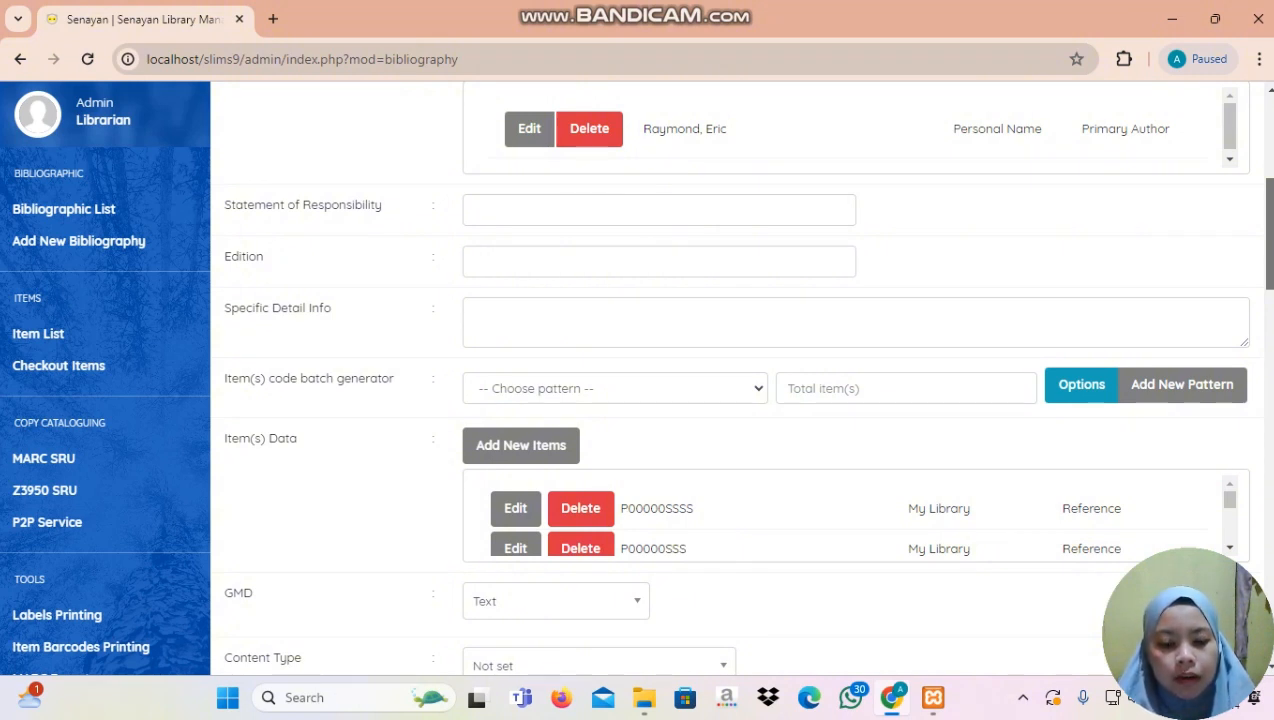
pyautogui.scroll(-1, 733, 376)
pyautogui.scroll(1, 733, 376)
pyautogui.scroll(-1, 733, 376)
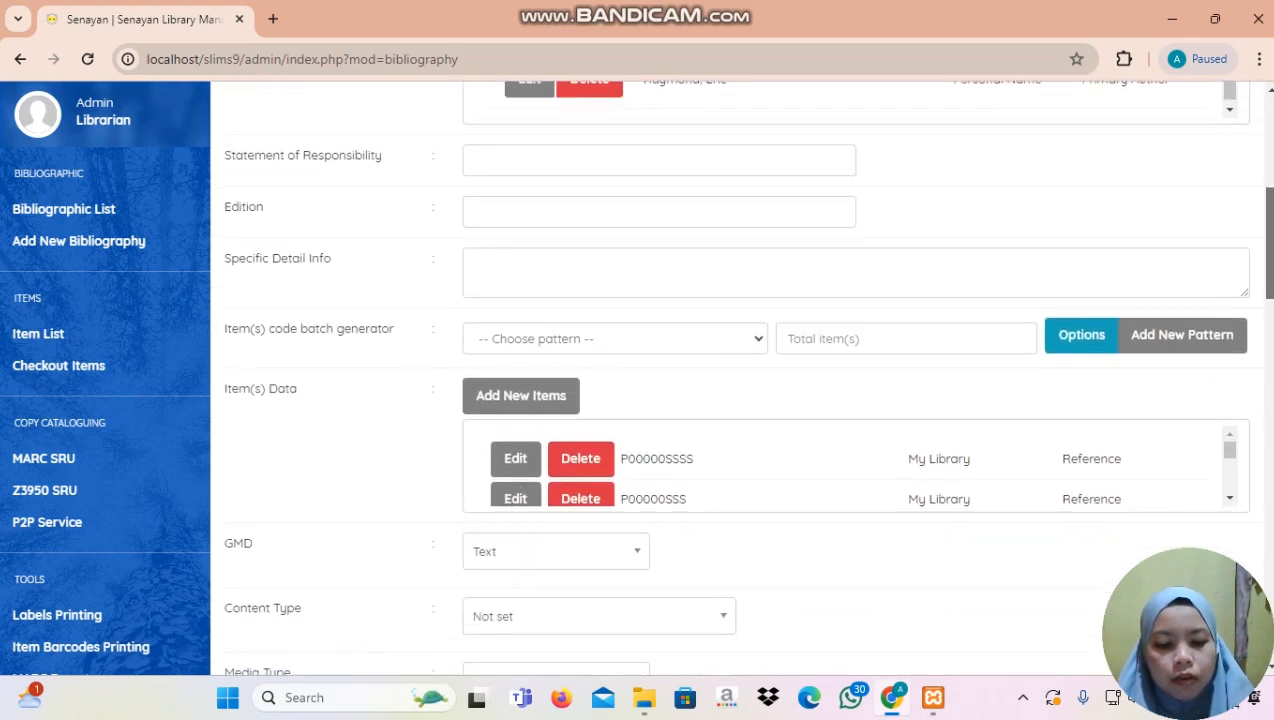
pyautogui.scroll(-1, 733, 376)
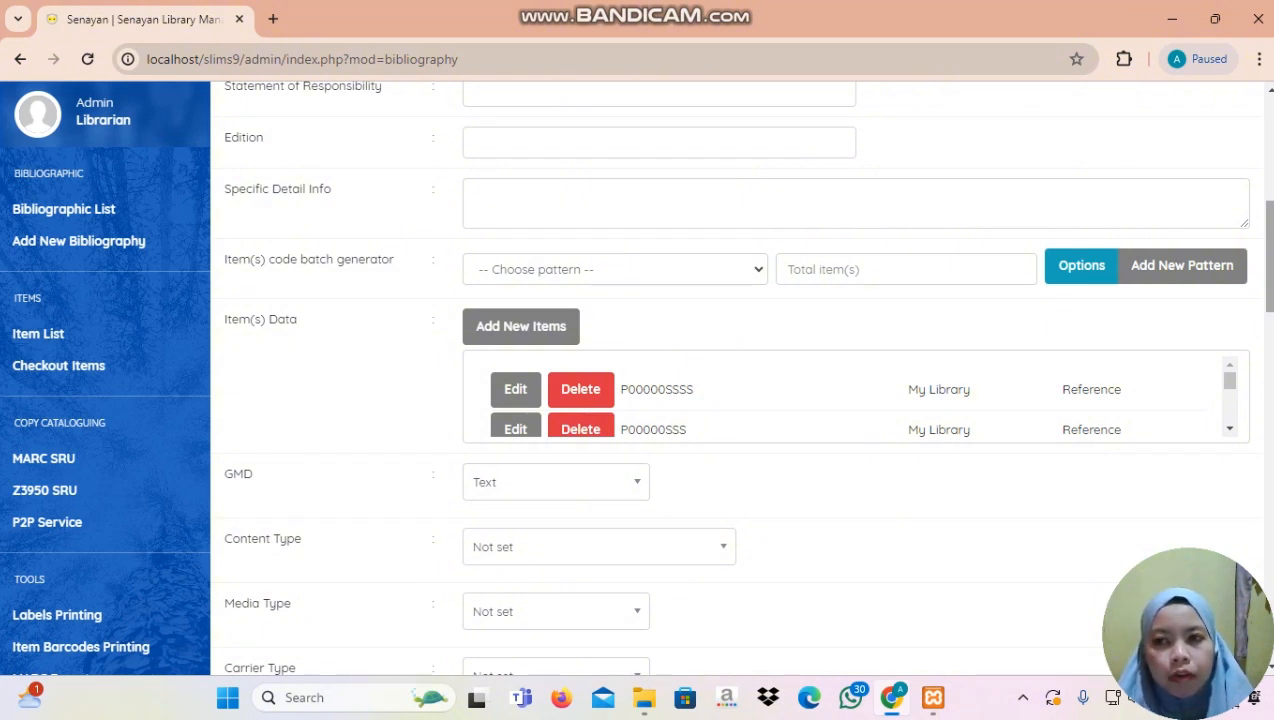
pyautogui.scroll(-1, 503, 202)
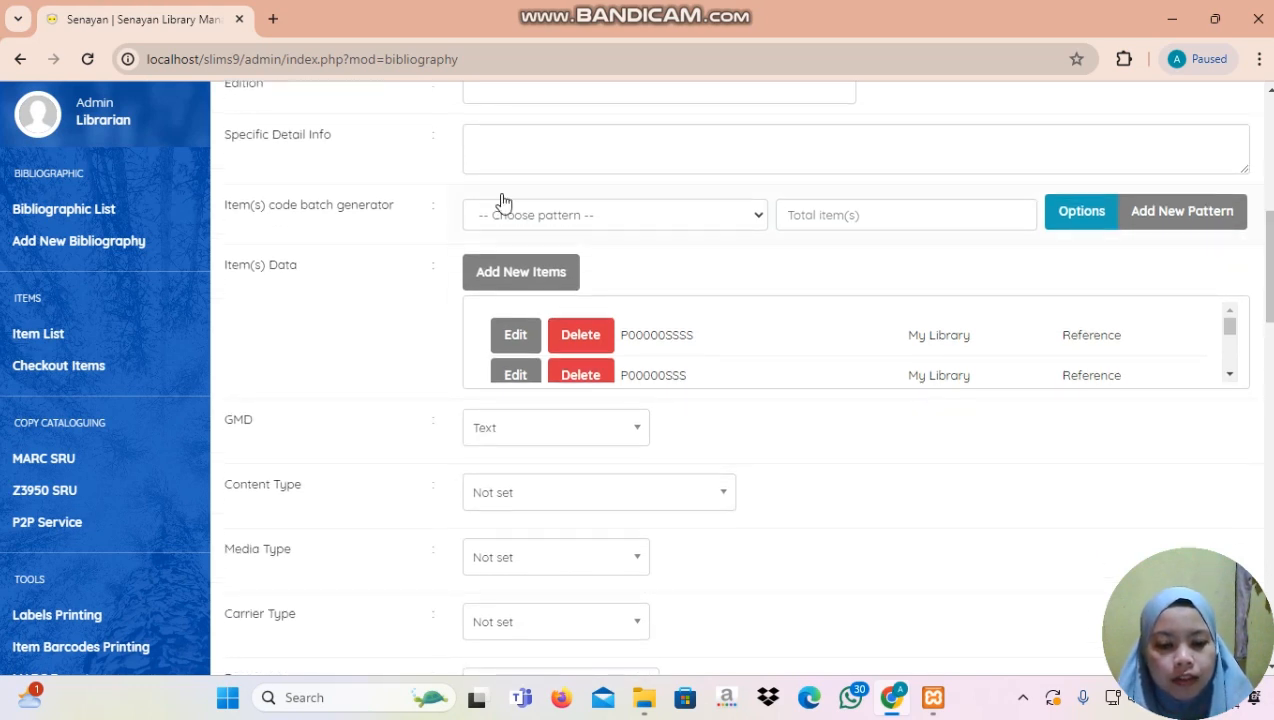
# - Open Labels Printing and look over the titles and call numbers available for labels
pyautogui.click(61, 617)
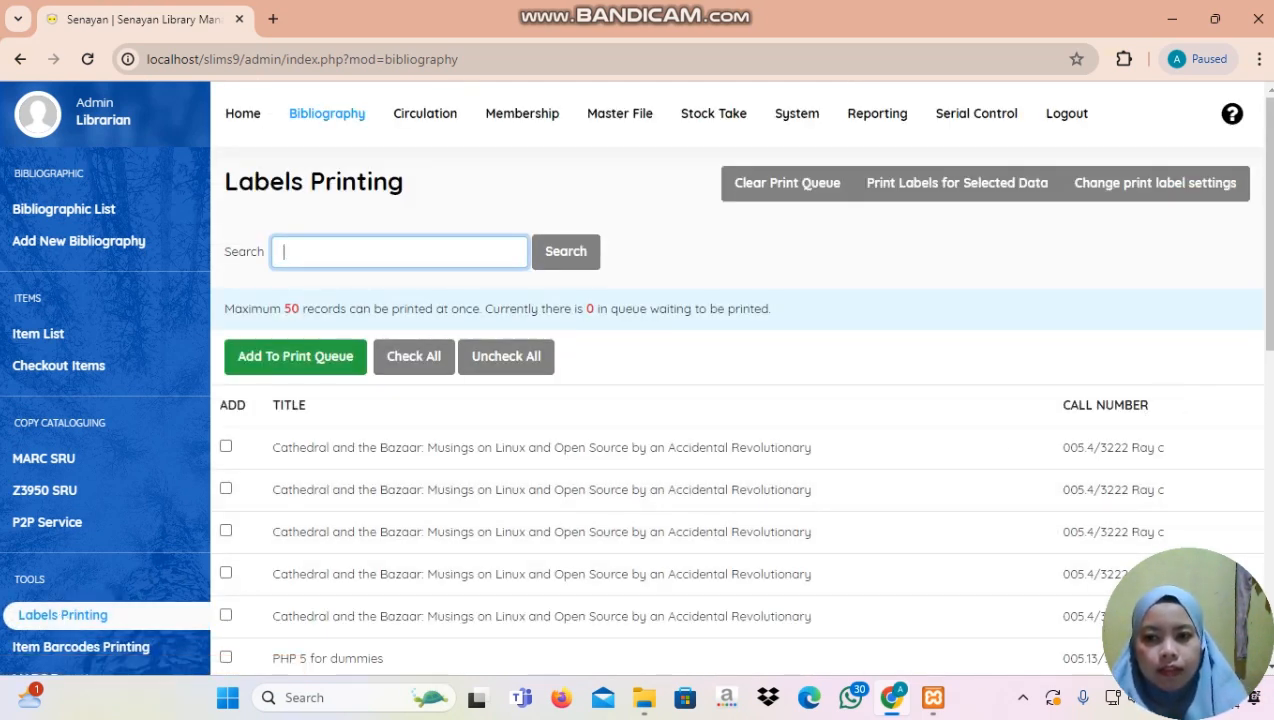
pyautogui.scroll(-1, 737, 400)
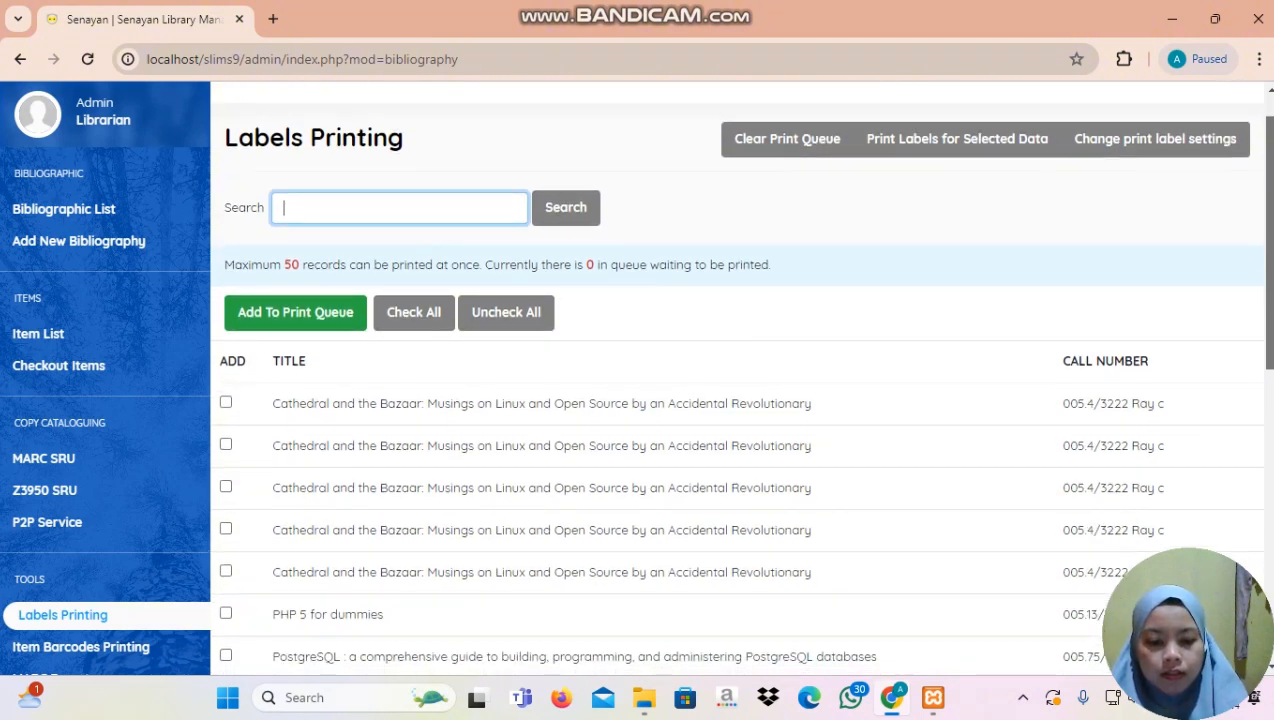
pyautogui.scroll(-1, 737, 400)
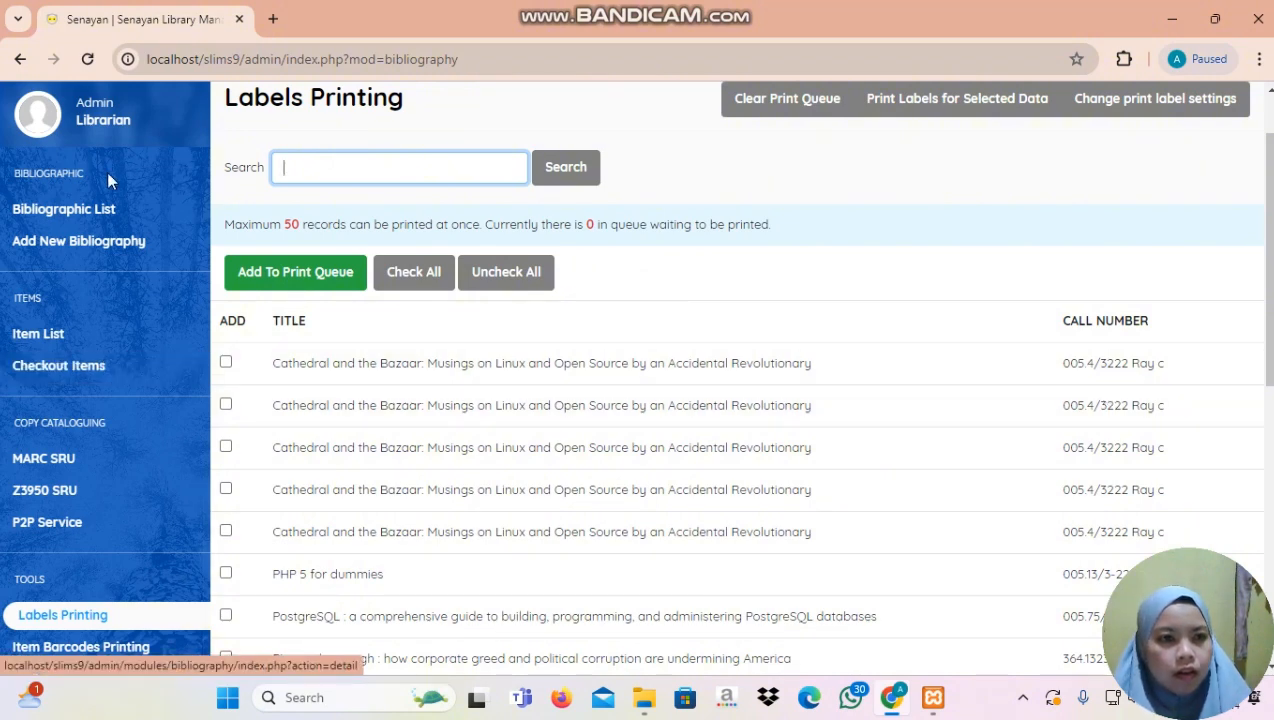
# - Return to the bibliographic list and examine the titles and their numbers of copies
pyautogui.click(113, 222)
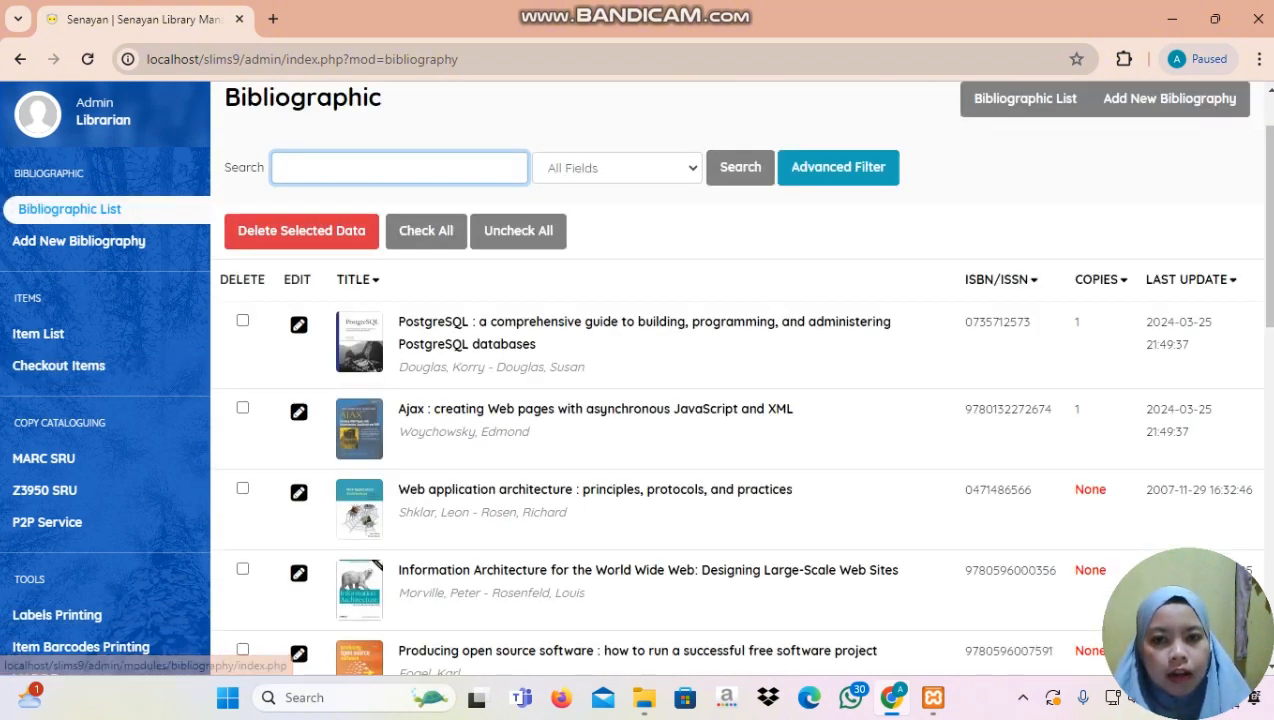
pyautogui.scroll(-1, 1266, 390)
pyautogui.scroll(-4, 1251, 435)
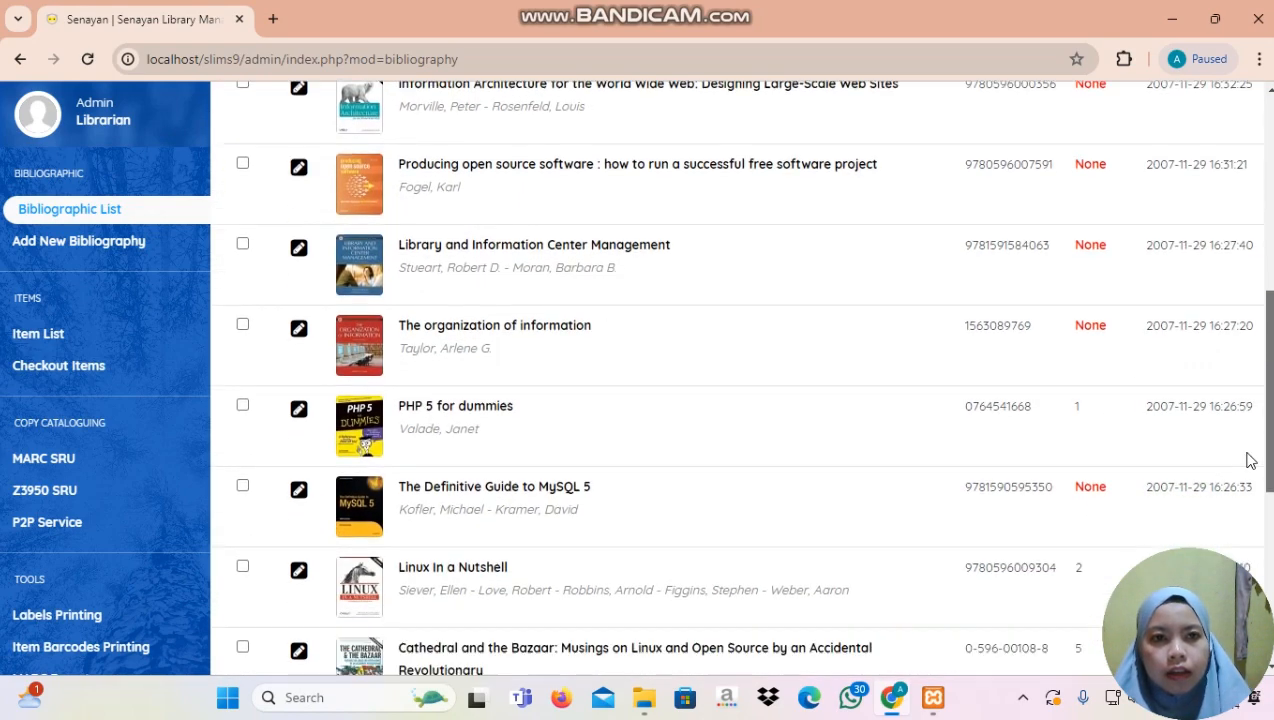
pyautogui.scroll(2, 1257, 421)
pyautogui.scroll(-6, 1266, 372)
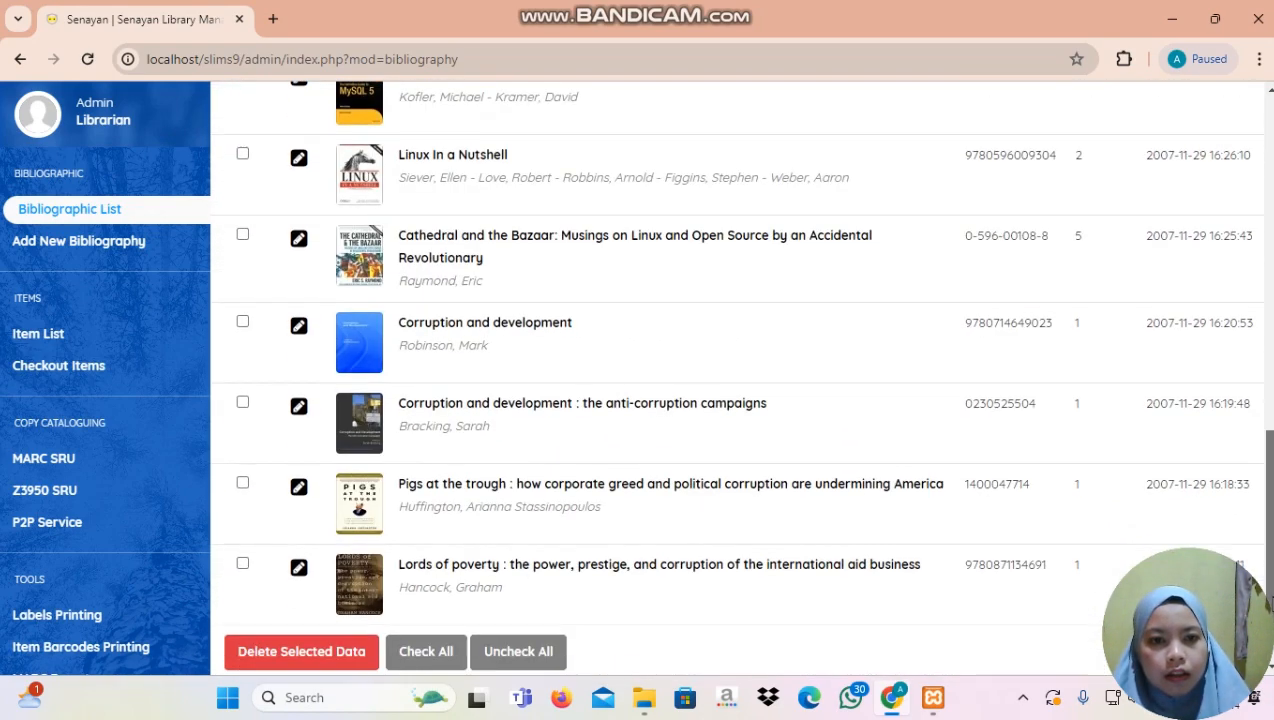
pyautogui.scroll(3, 1266, 372)
pyautogui.scroll(-2, 1266, 372)
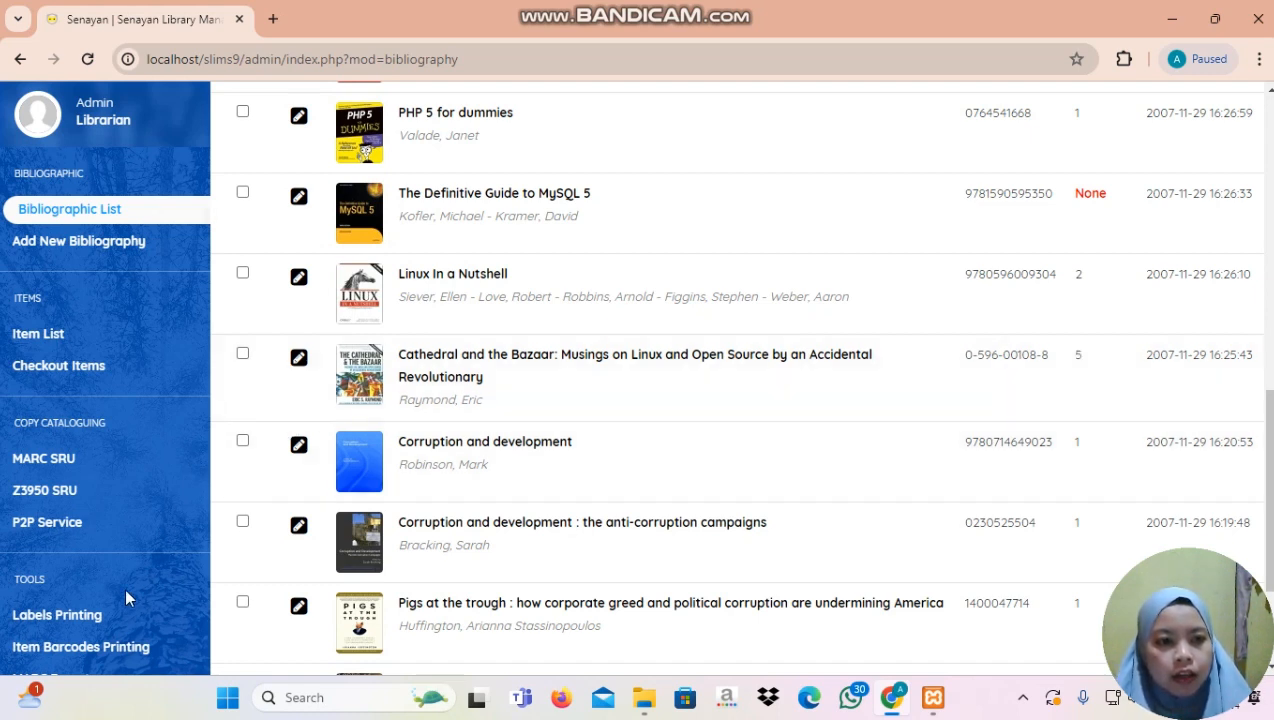
# - Open Labels Printing and add all five copies of Cathedral and the Bazaar to the print queue
pyautogui.click(113, 620)
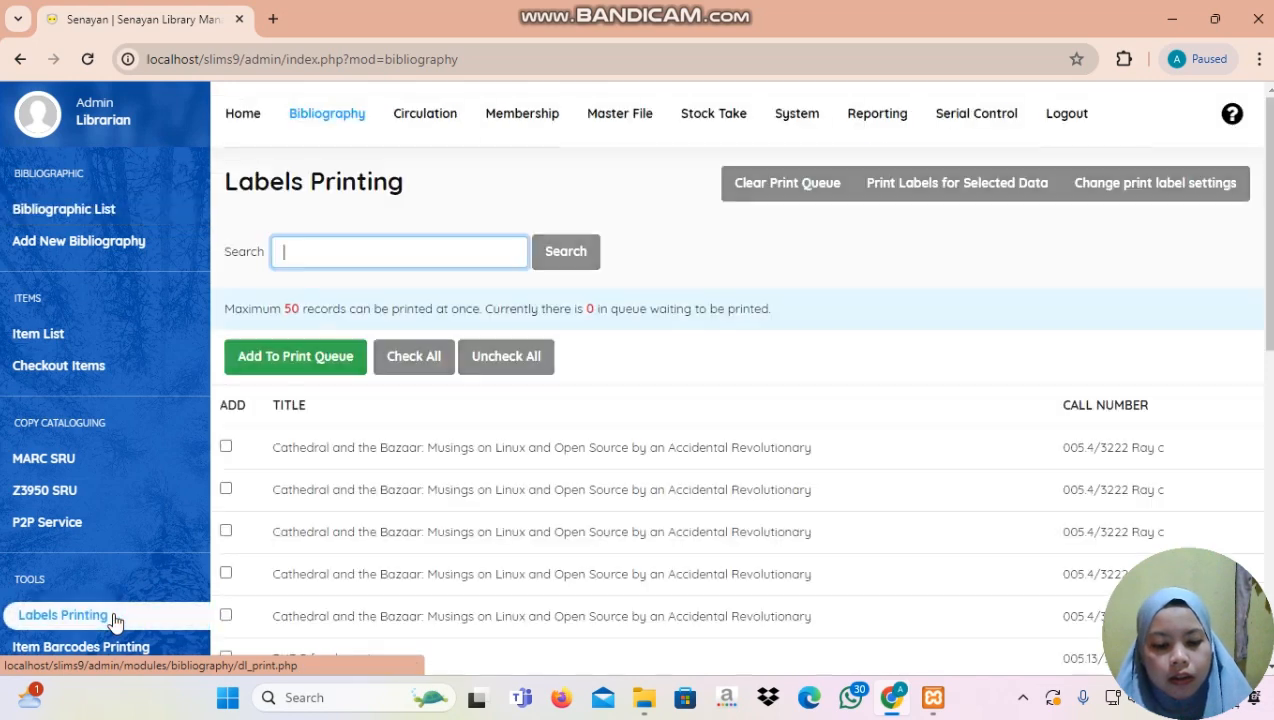
pyautogui.click(226, 447)
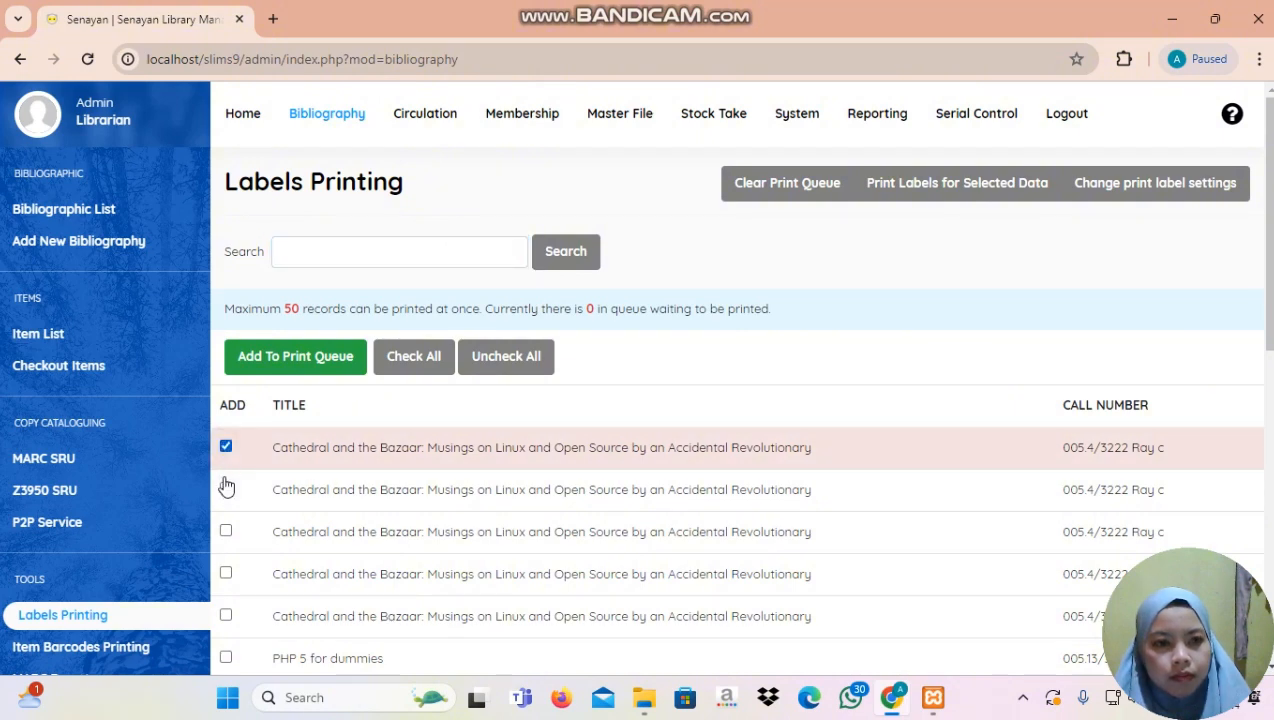
pyautogui.click(226, 489)
pyautogui.click(226, 531)
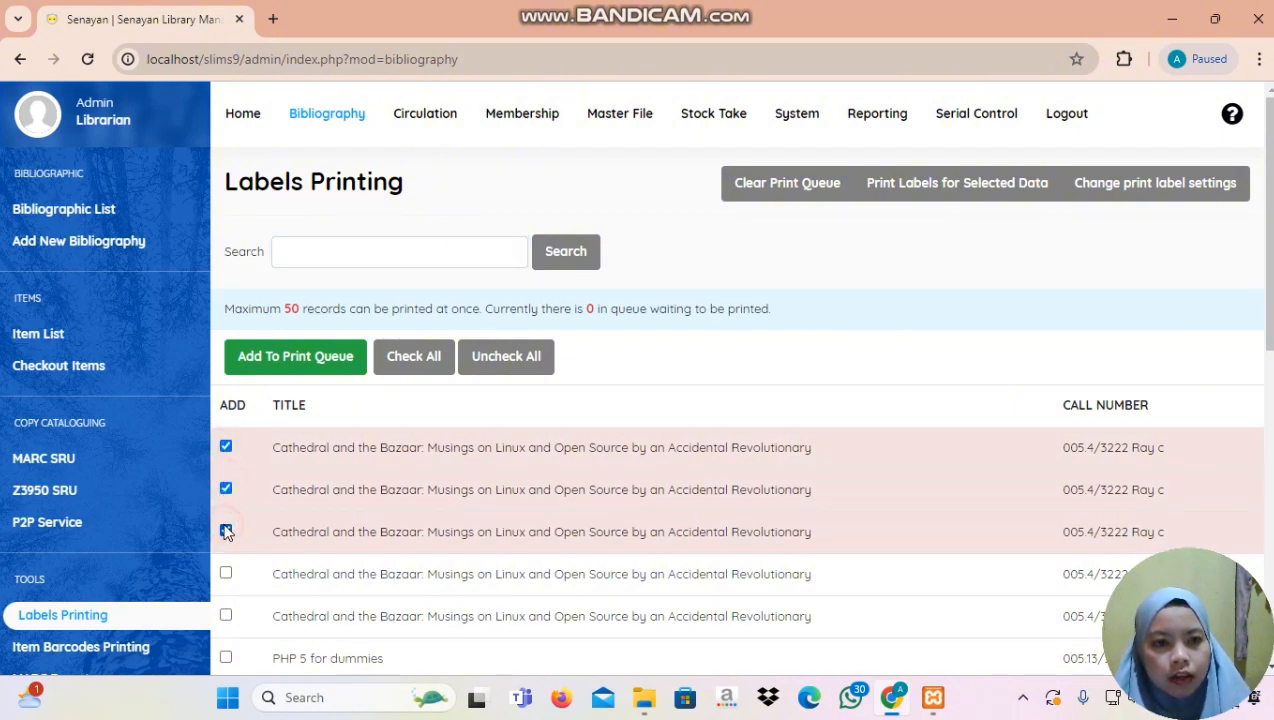
pyautogui.click(226, 574)
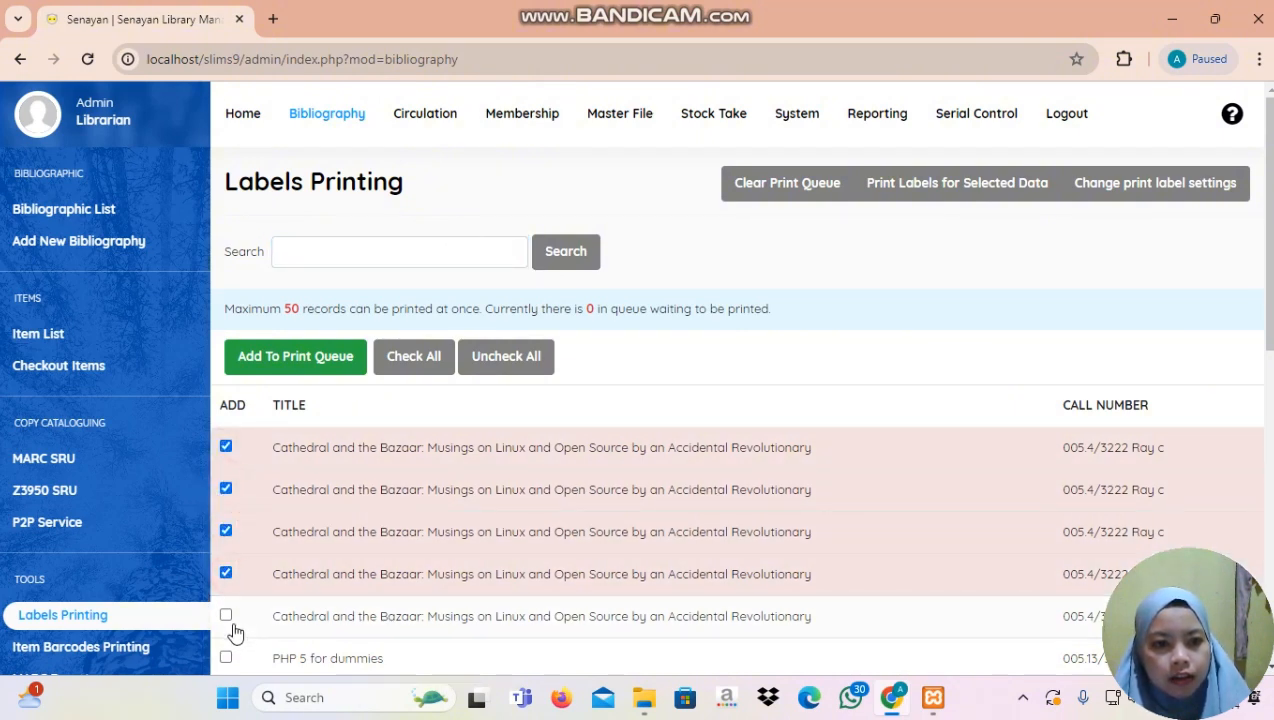
pyautogui.click(227, 616)
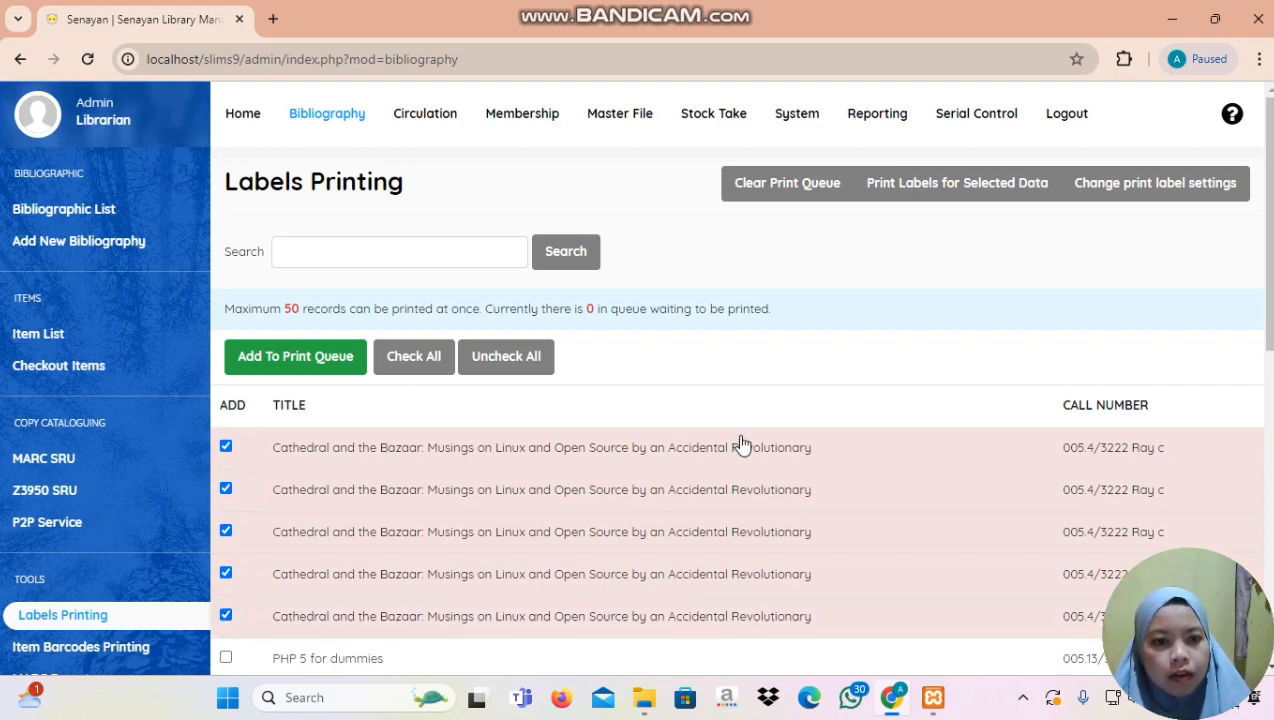
pyautogui.scroll(-1, 737, 373)
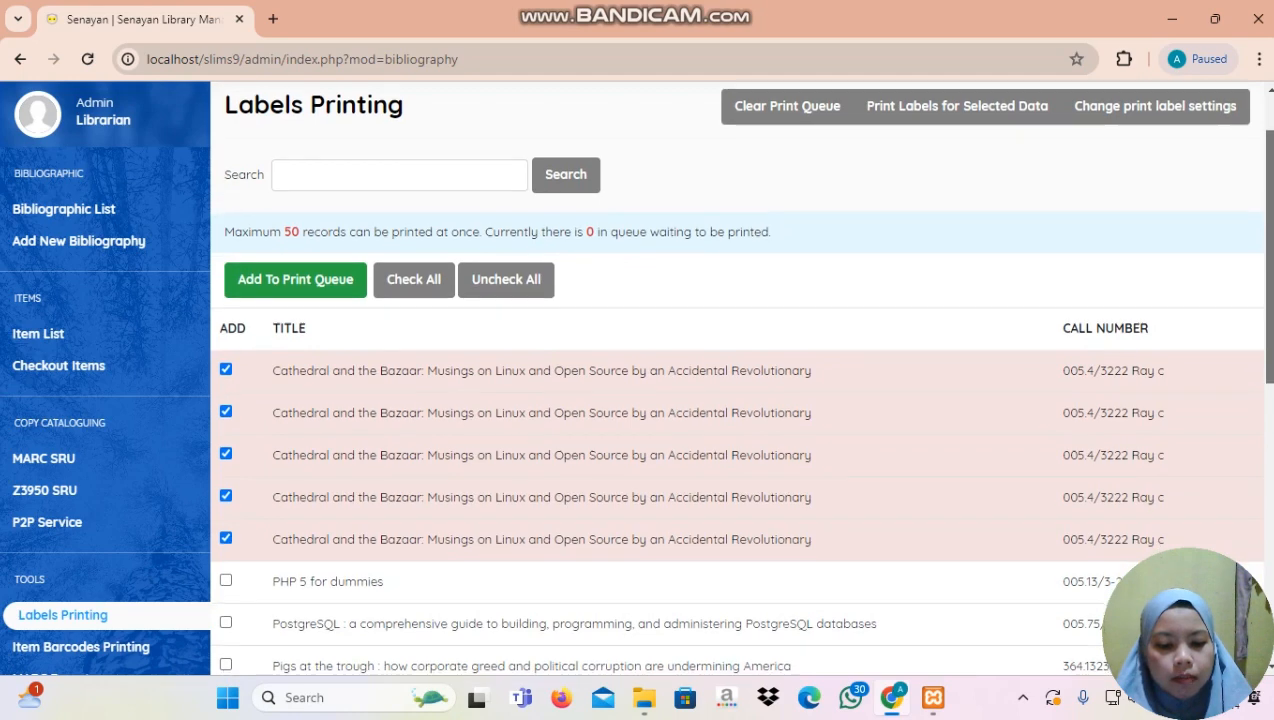
pyautogui.scroll(1, 737, 380)
pyautogui.scroll(1, 737, 380)
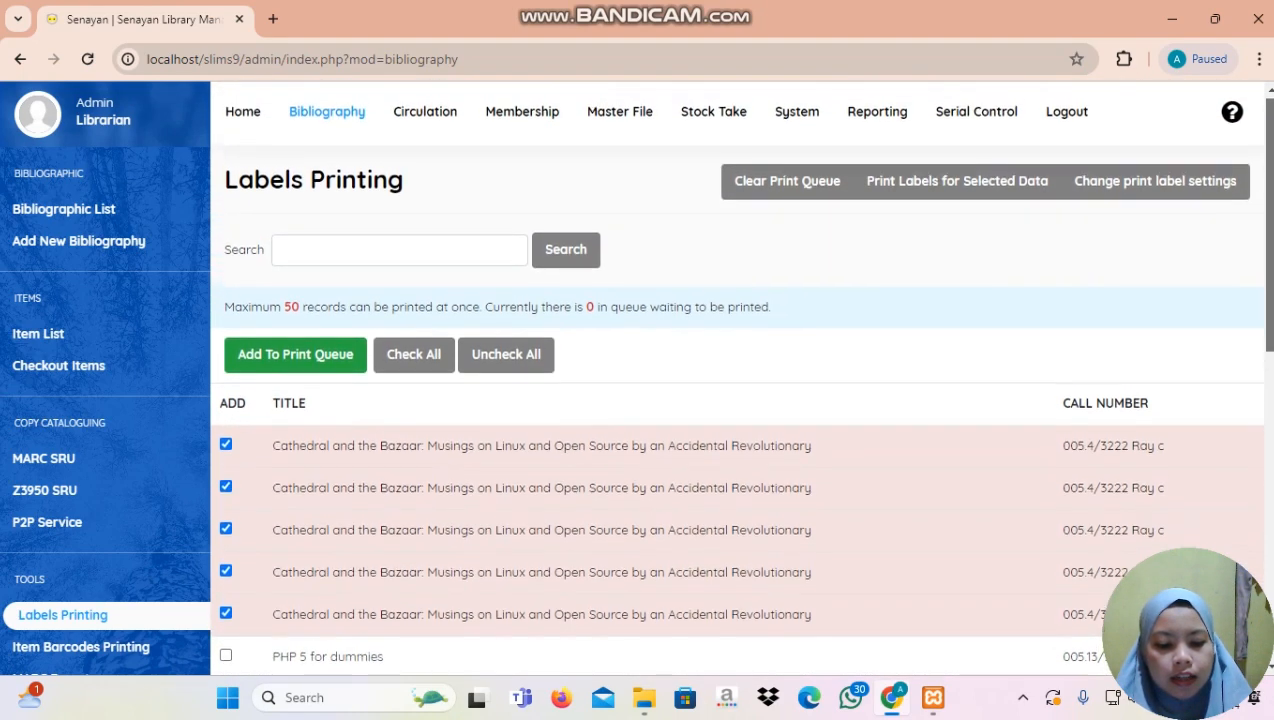
pyautogui.scroll(-1, 737, 380)
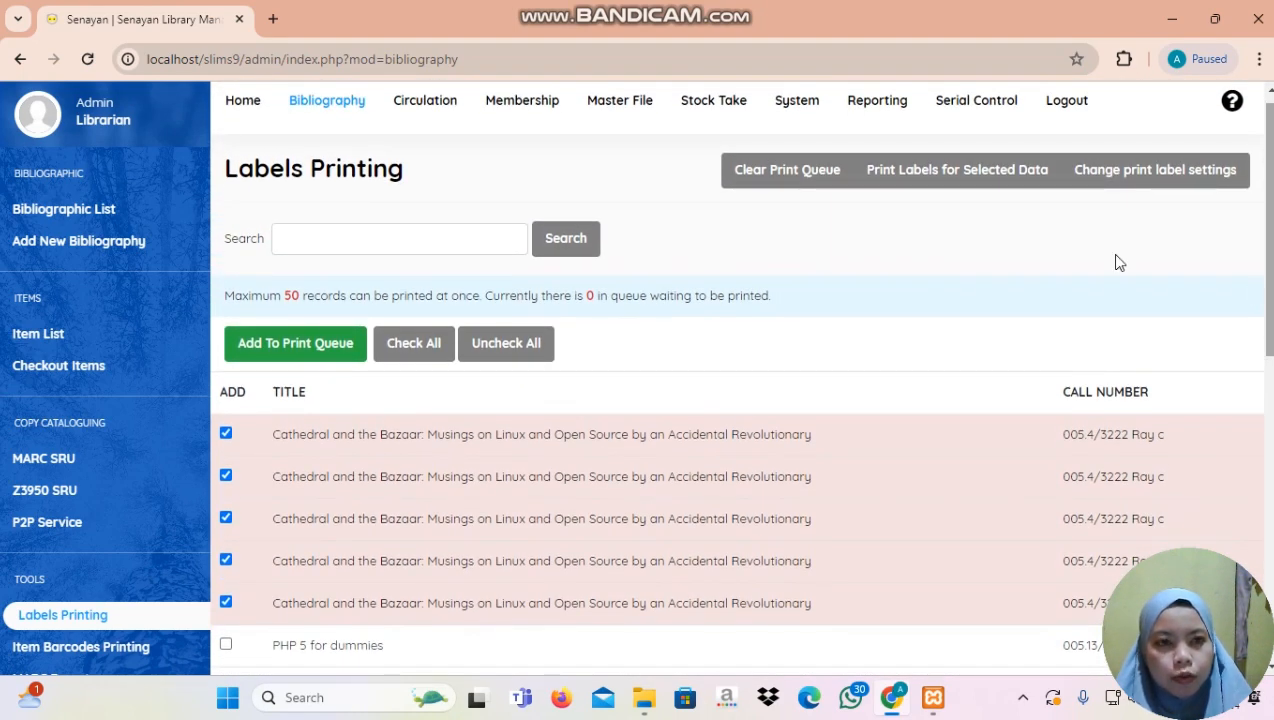
pyautogui.click(309, 358)
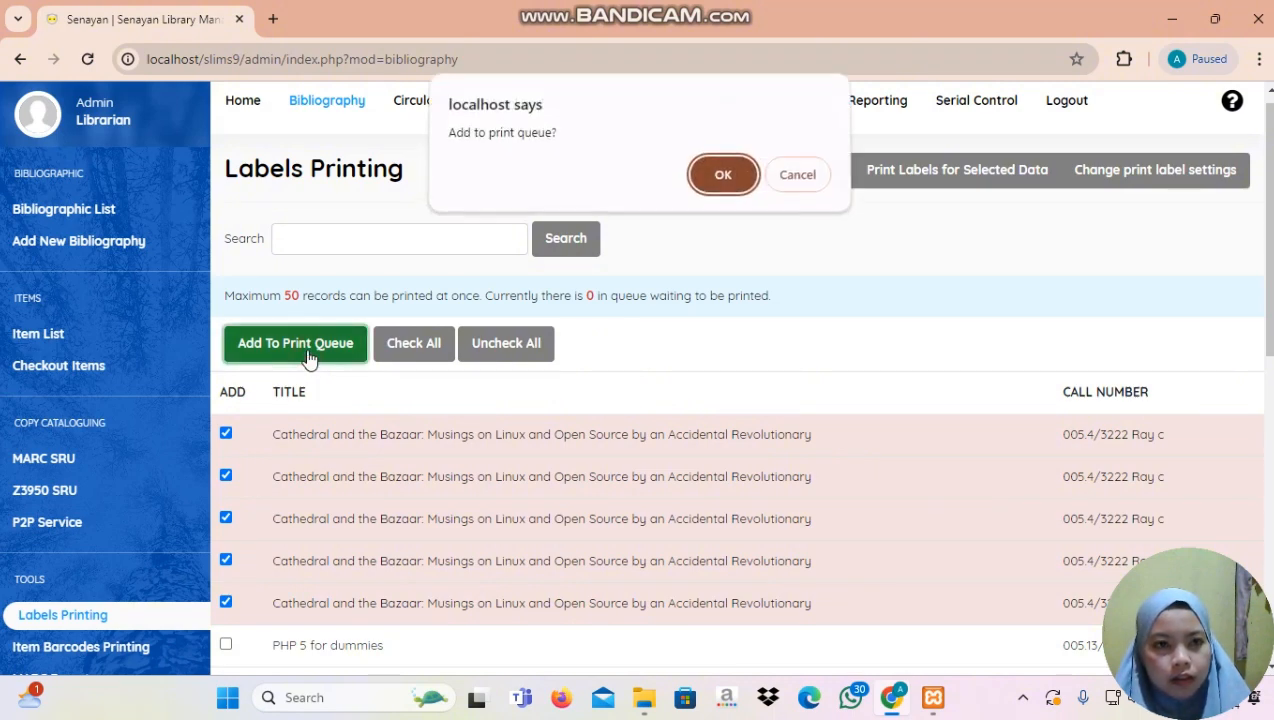
pyautogui.click(723, 180)
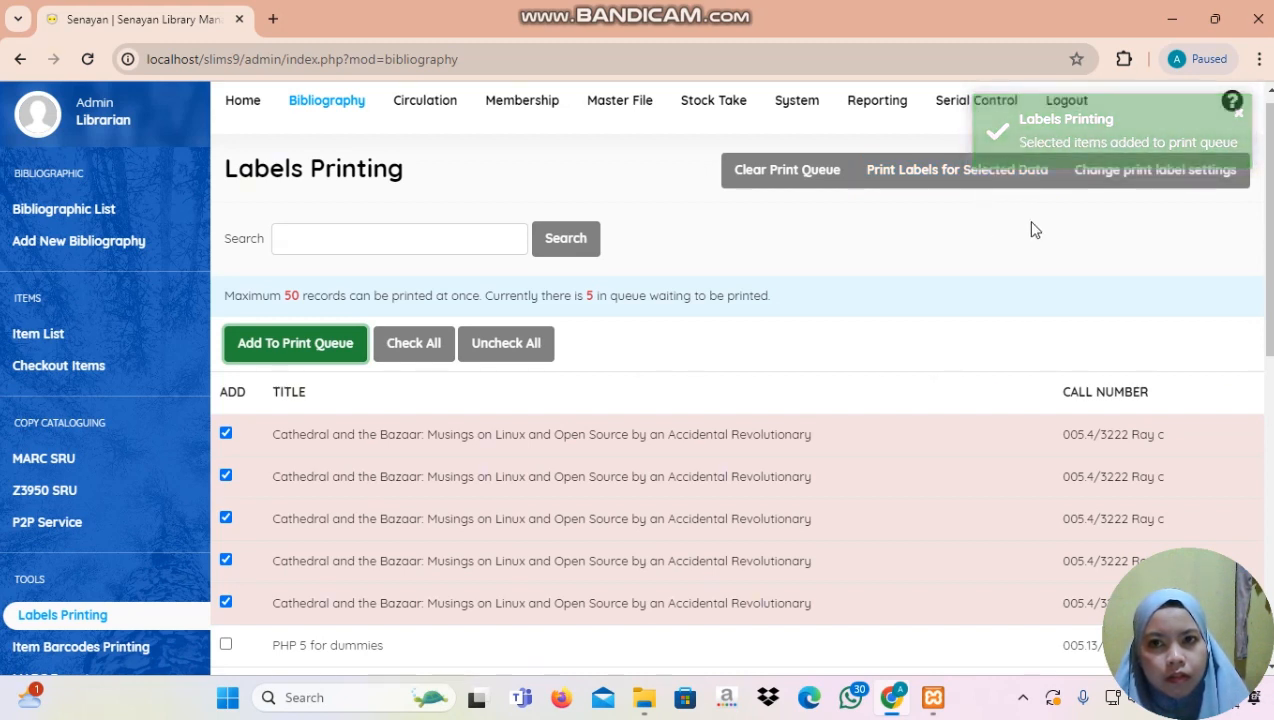
# - Print the queued labels with Microsoft Print to PDF, saving them on the Desktop as PRINT, and close the label preview
pyautogui.click(936, 181)
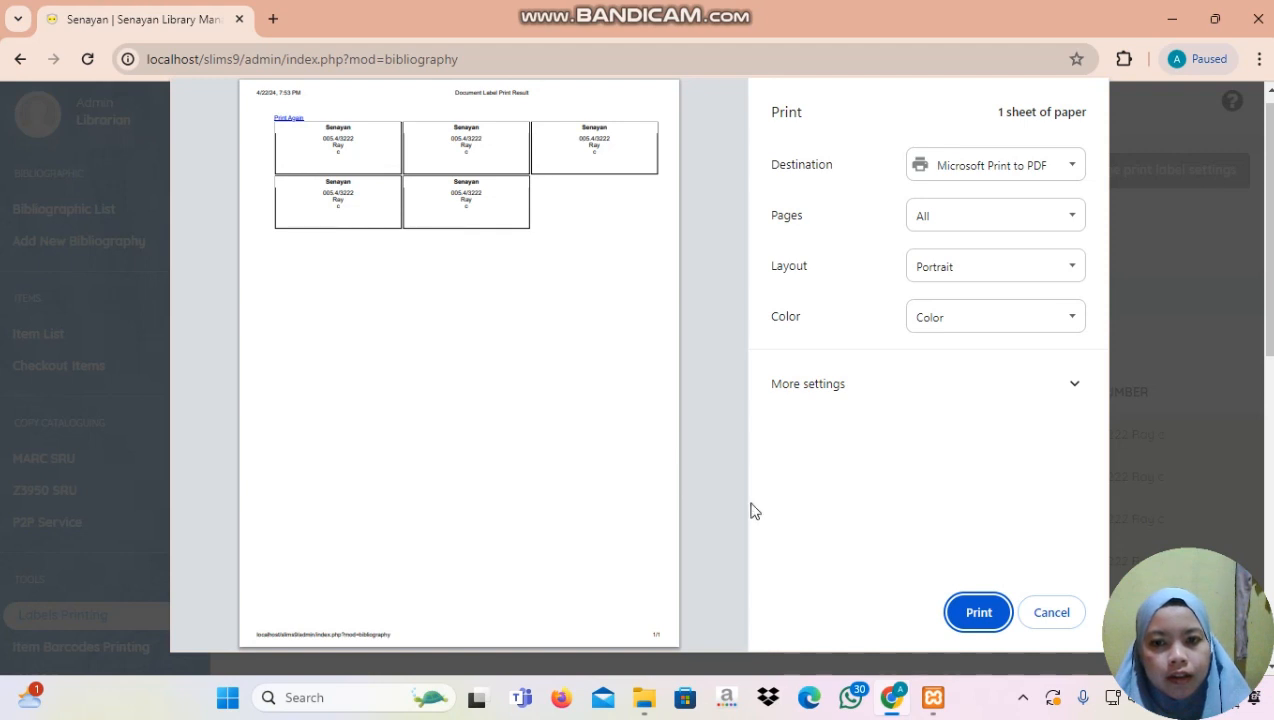
pyautogui.click(965, 624)
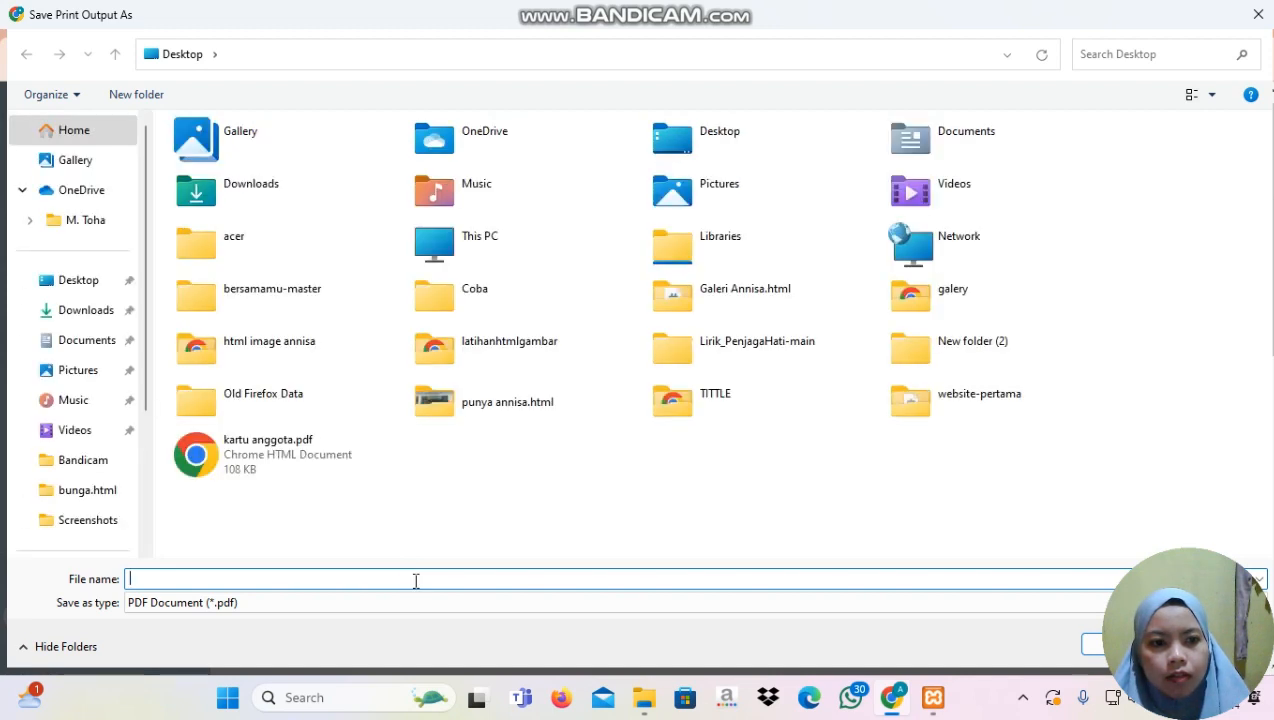
pyautogui.write('P')
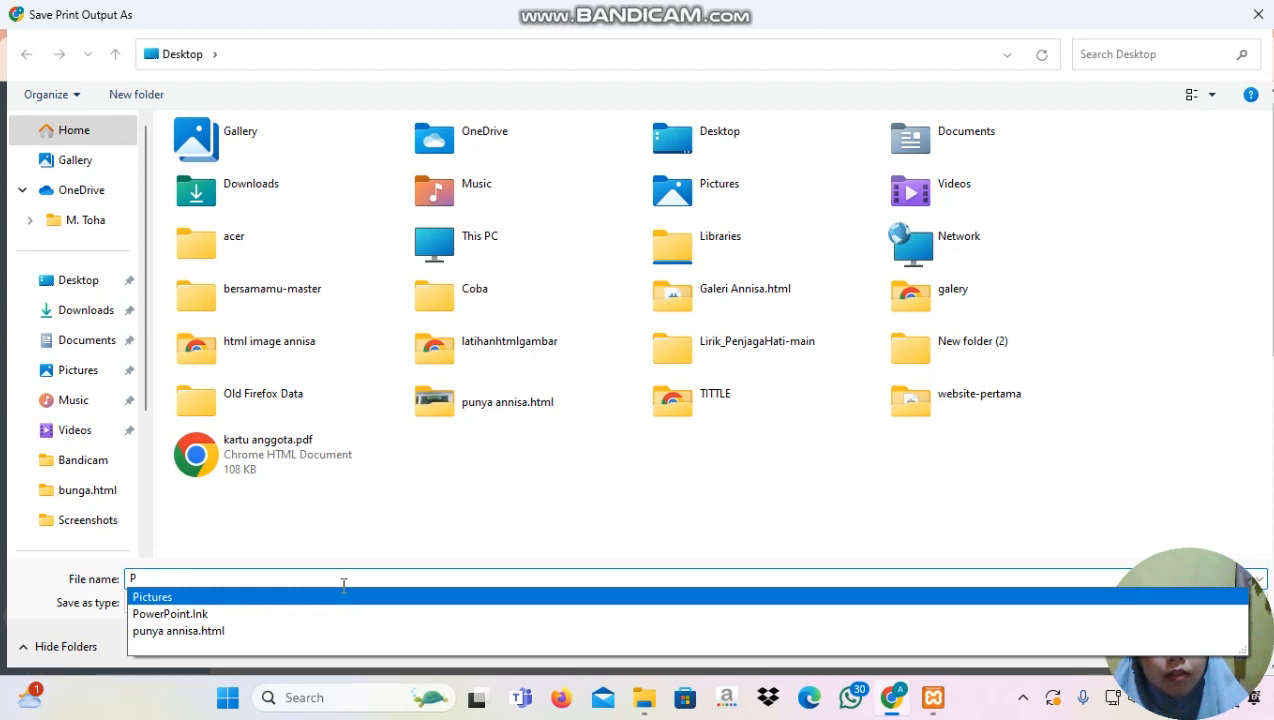
pyautogui.write('RINT')
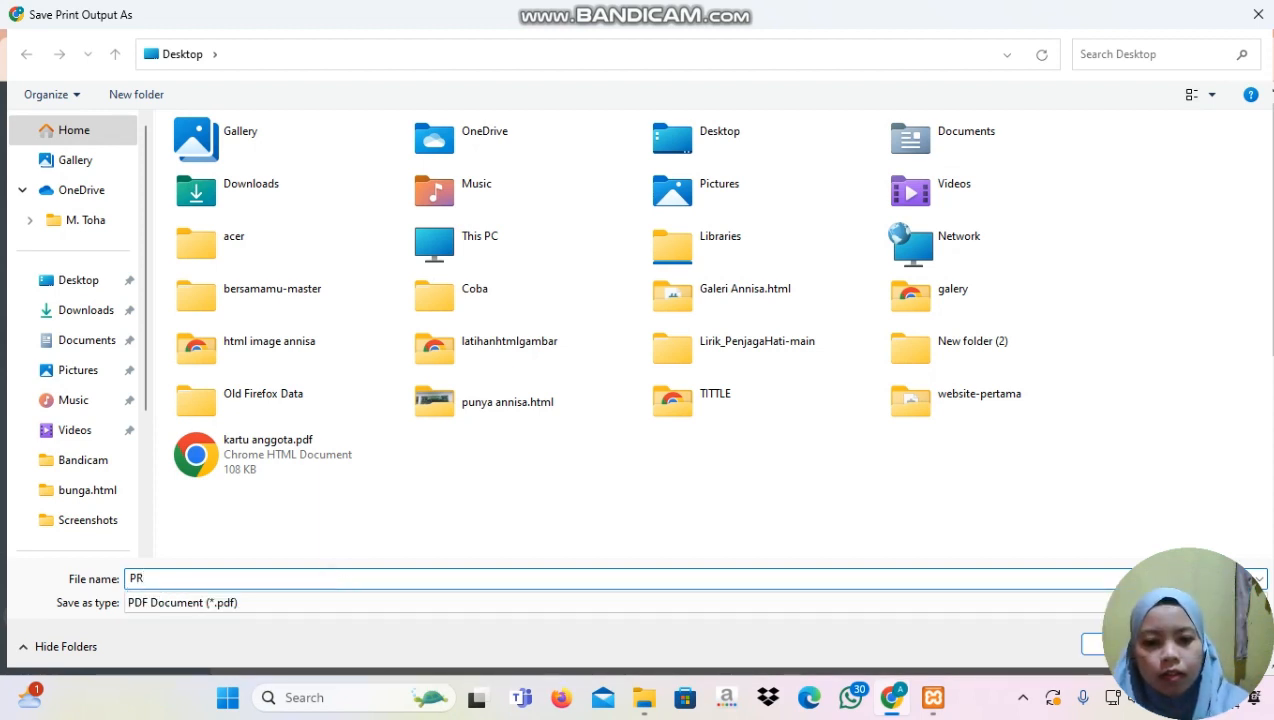
pyautogui.click(1094, 643)
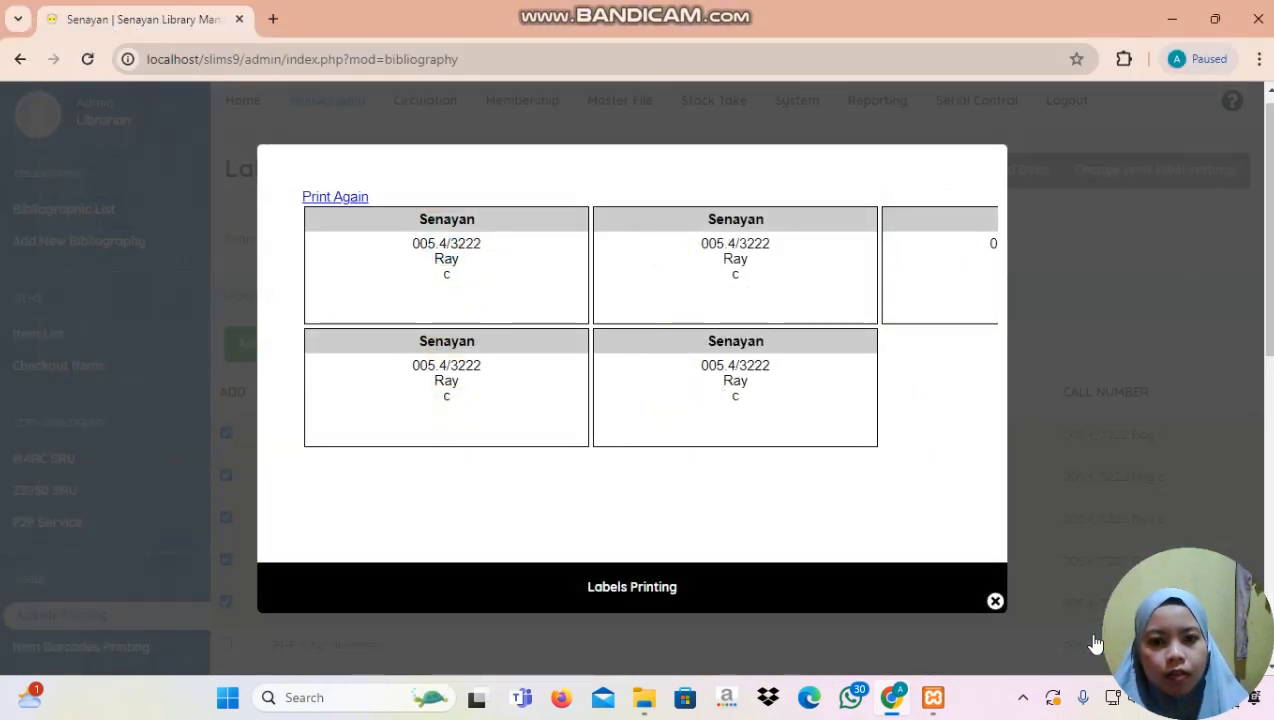
pyautogui.click(993, 605)
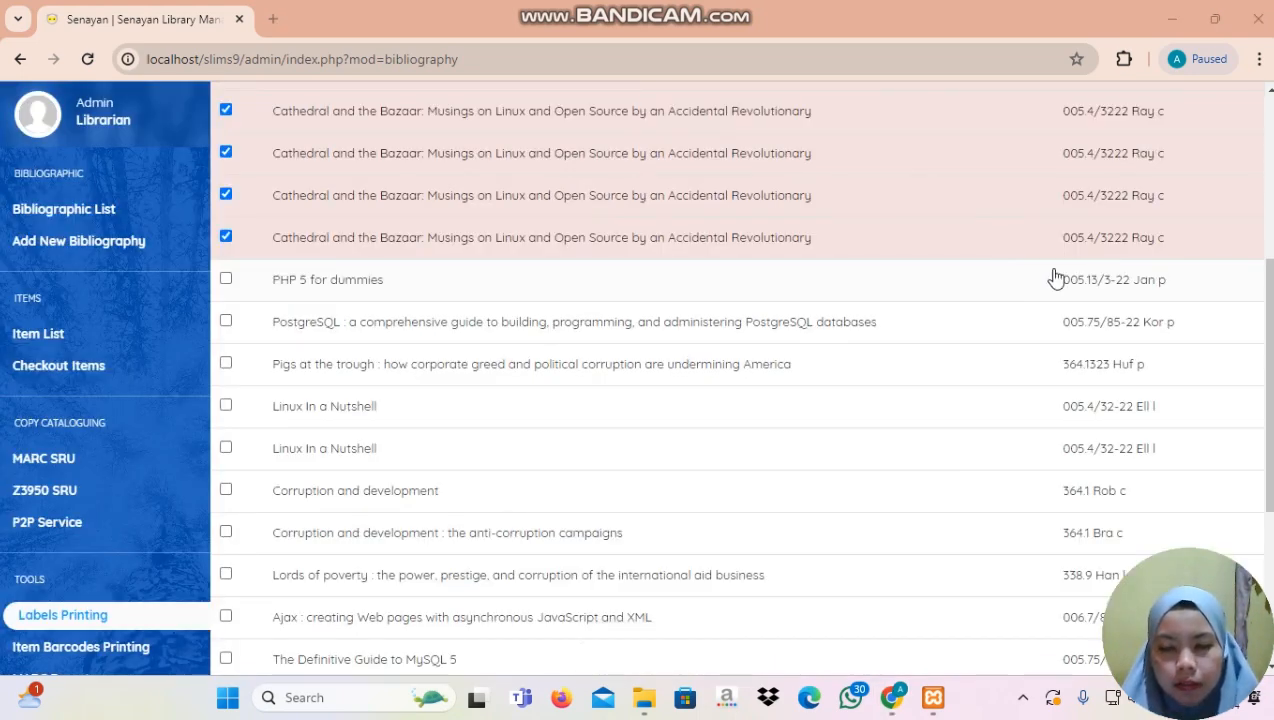
# - Reload Labels Printing and add the five Cathedral and the Bazaar copies to the print queue again
pyautogui.moveTo(1271, 330); pyautogui.dragTo(1271, 216)
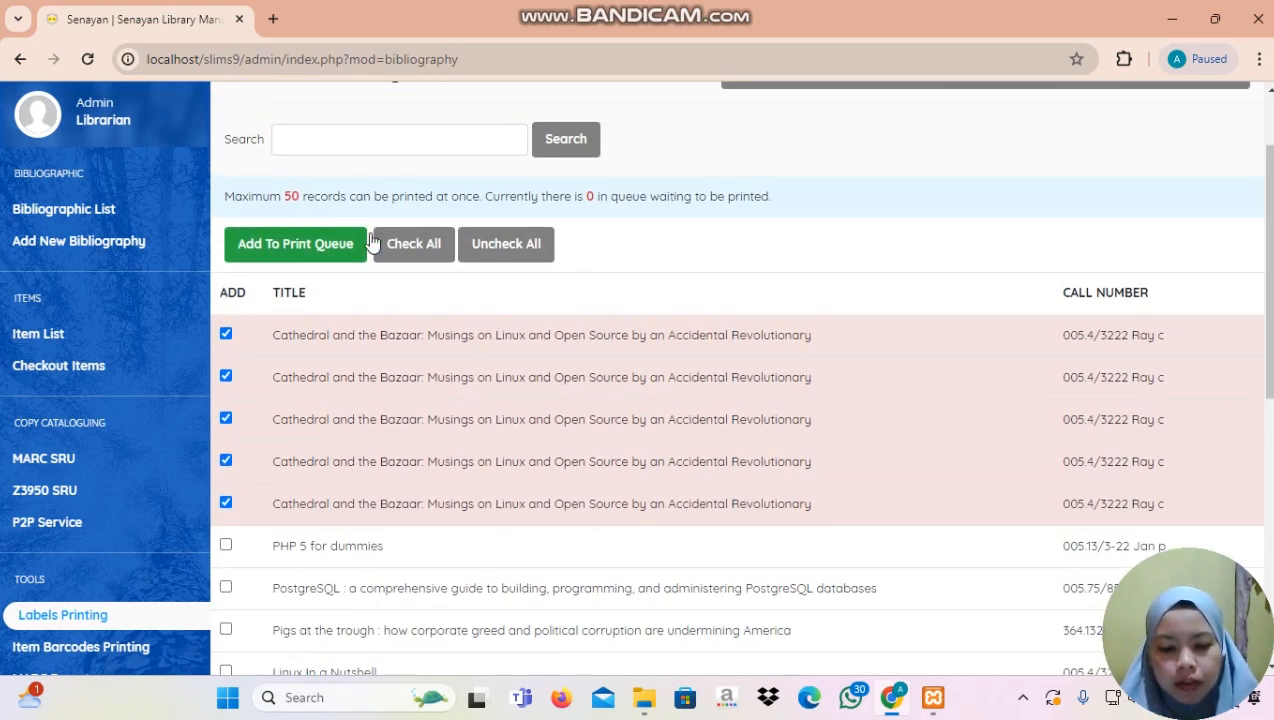
pyautogui.click(33, 617)
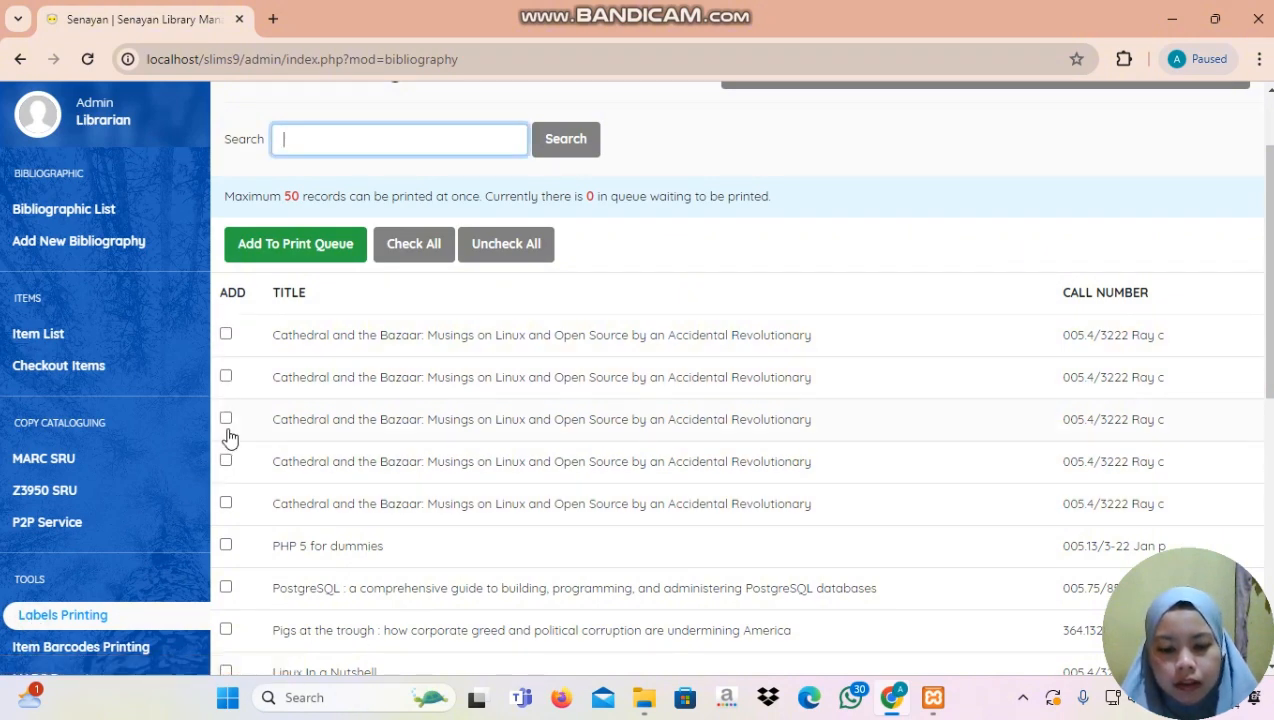
pyautogui.click(226, 335)
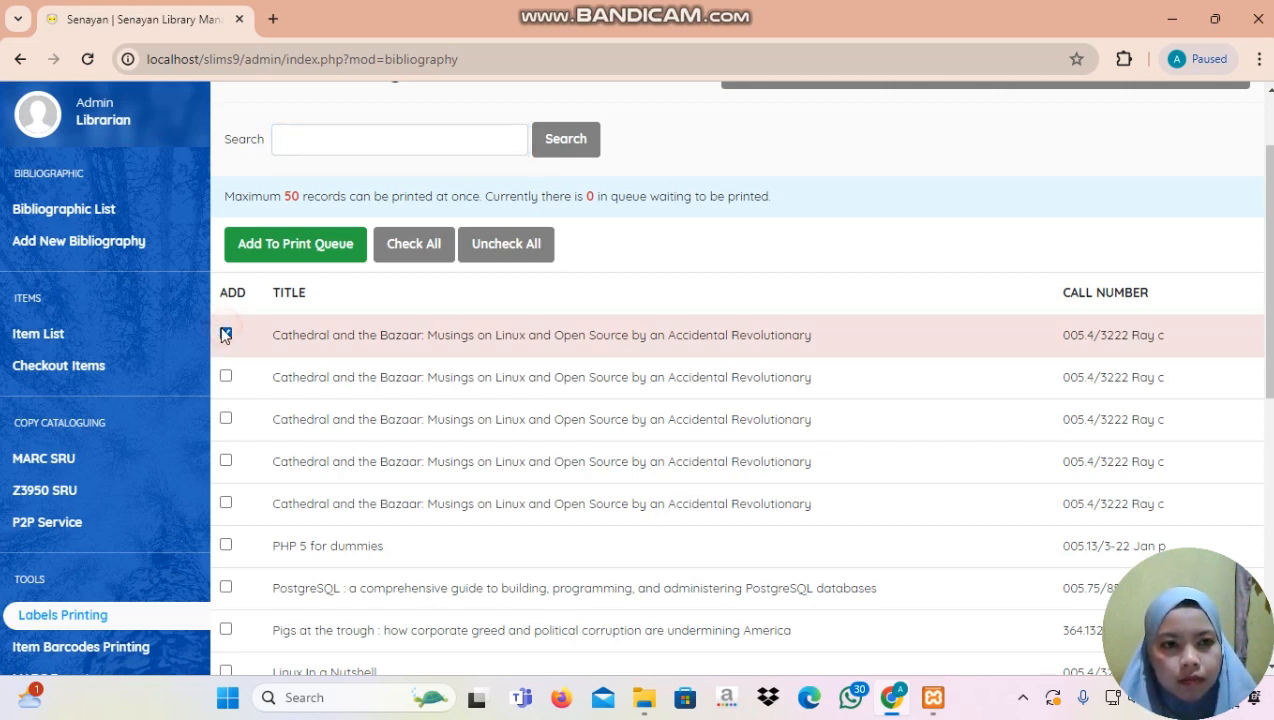
pyautogui.click(226, 376)
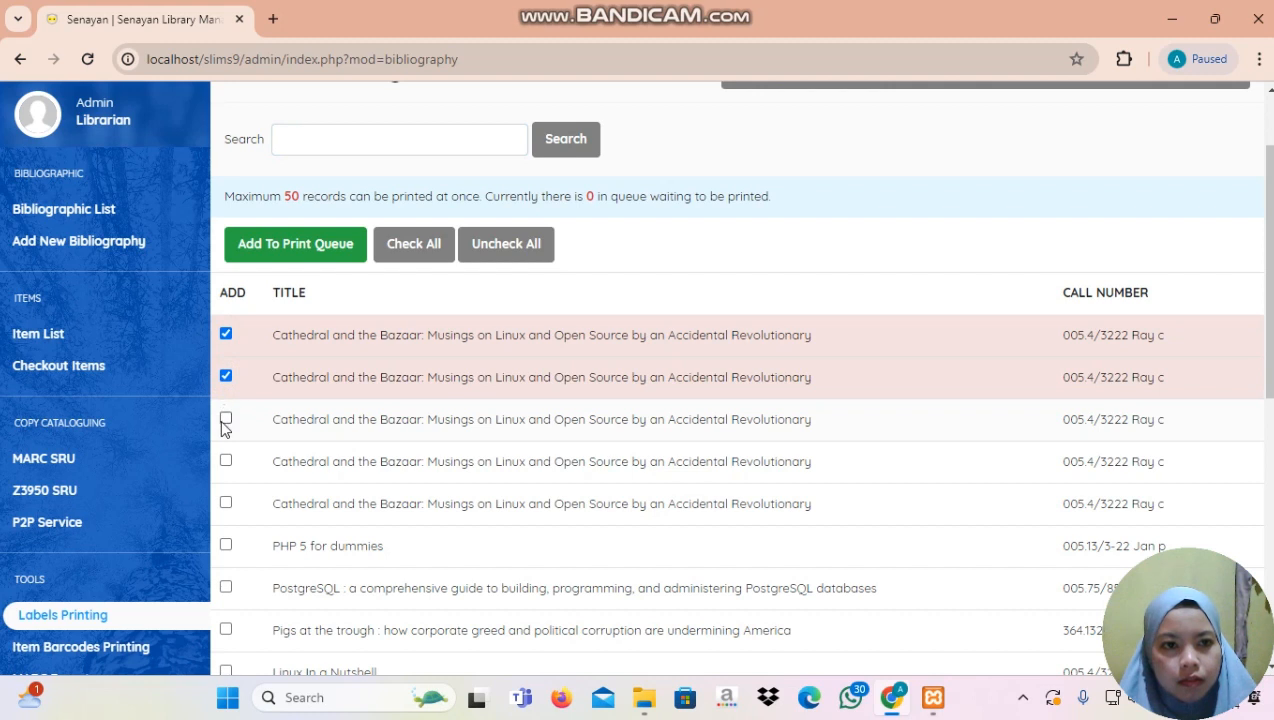
pyautogui.click(226, 418)
pyautogui.click(226, 461)
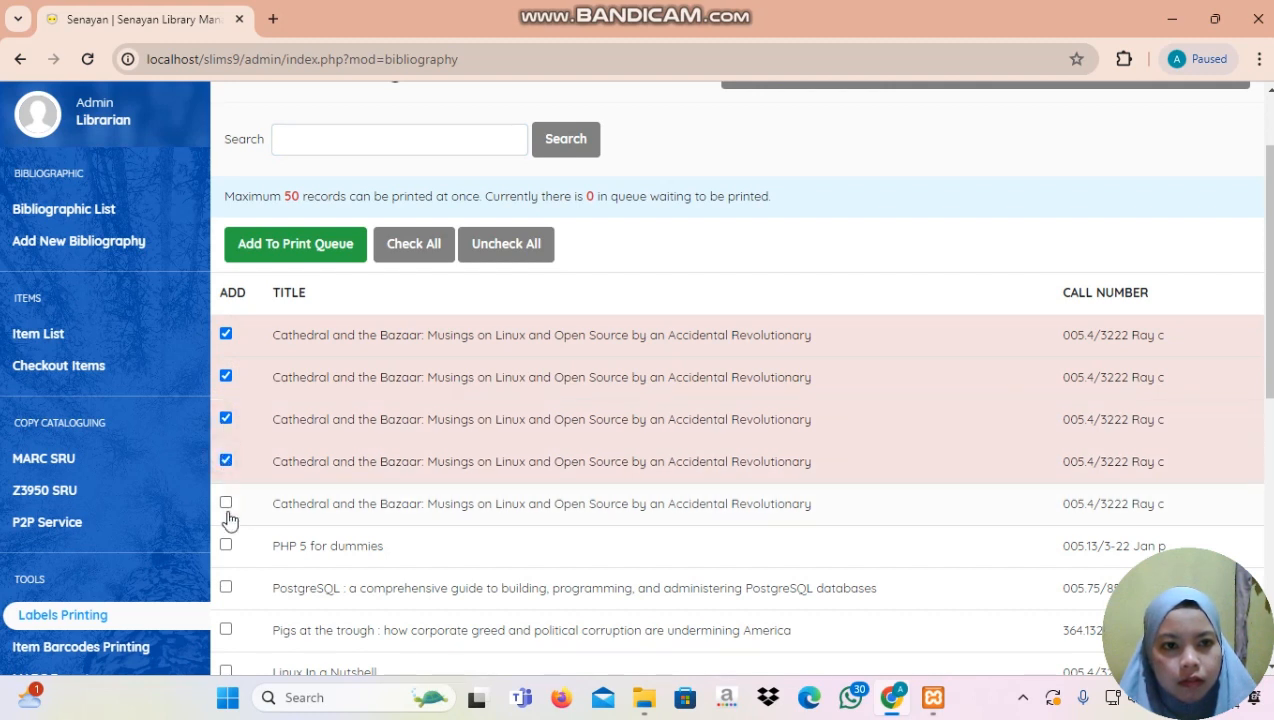
pyautogui.click(226, 503)
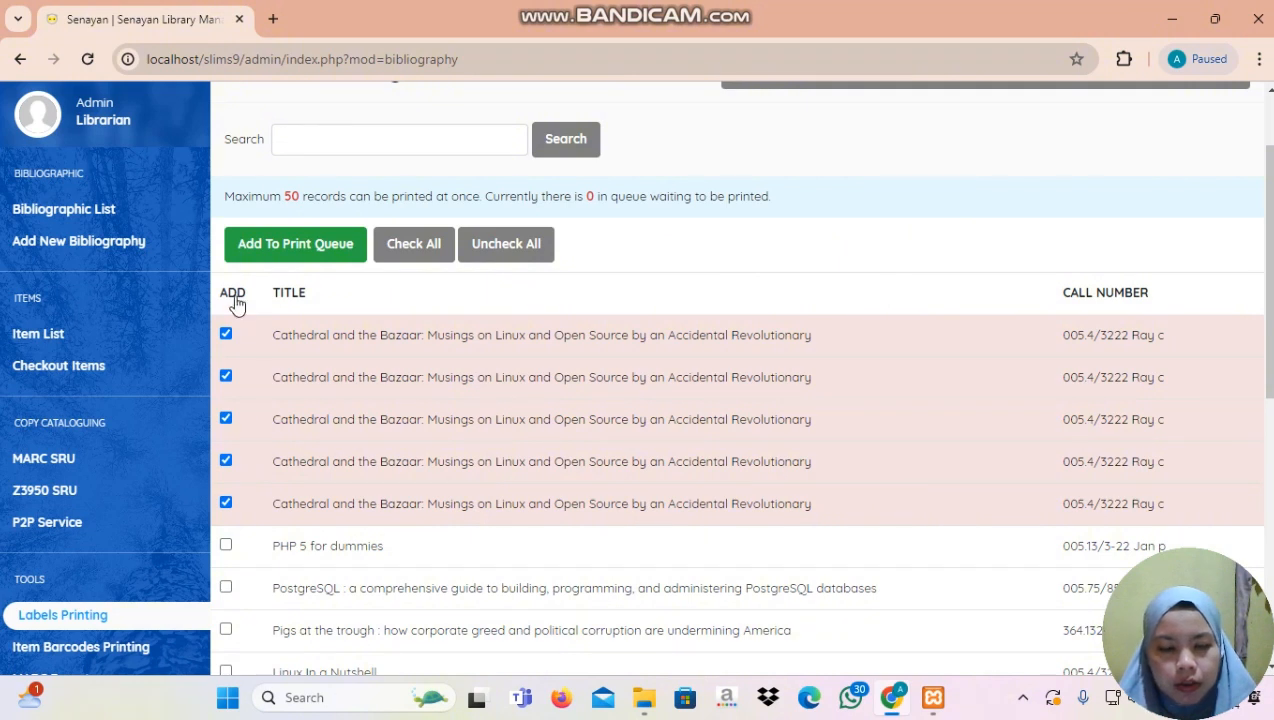
pyautogui.click(260, 244)
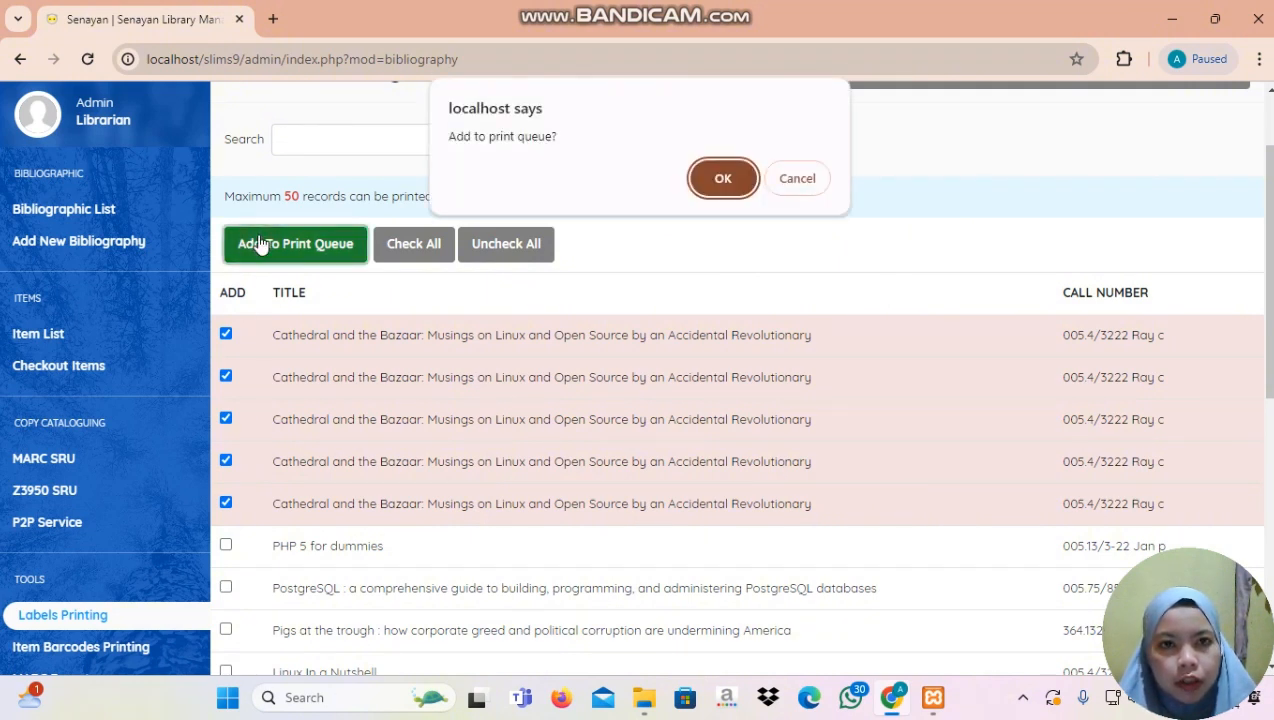
pyautogui.click(742, 192)
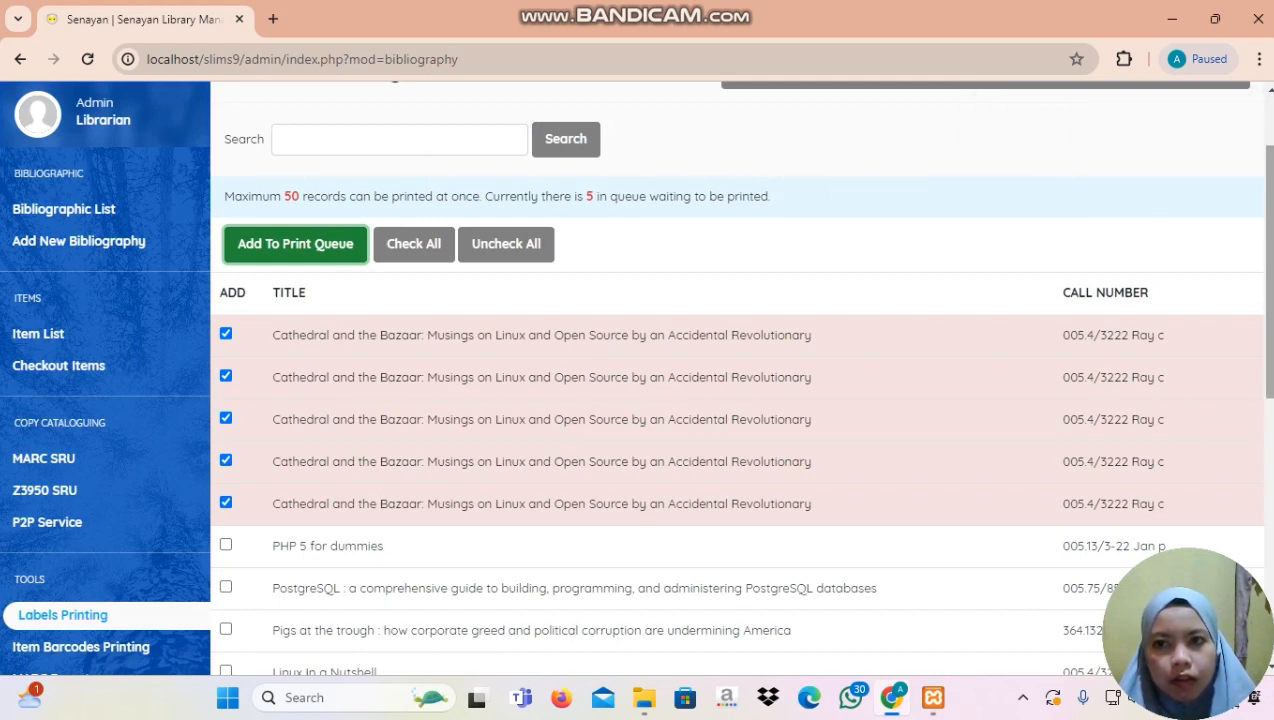
# - Print the requeued labels with Microsoft Print to PDF, saving them on the Desktop as PRINTT, and close the label preview
pyautogui.scroll(2, 1000, 250)
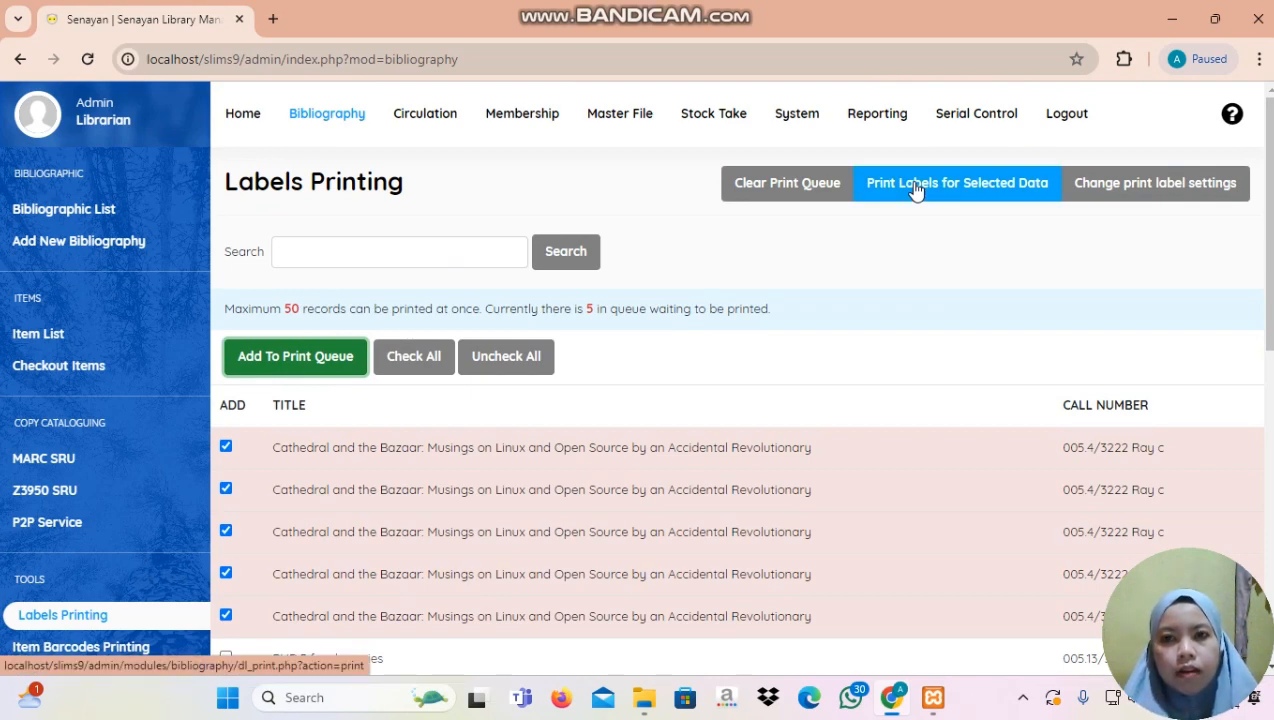
pyautogui.click(914, 188)
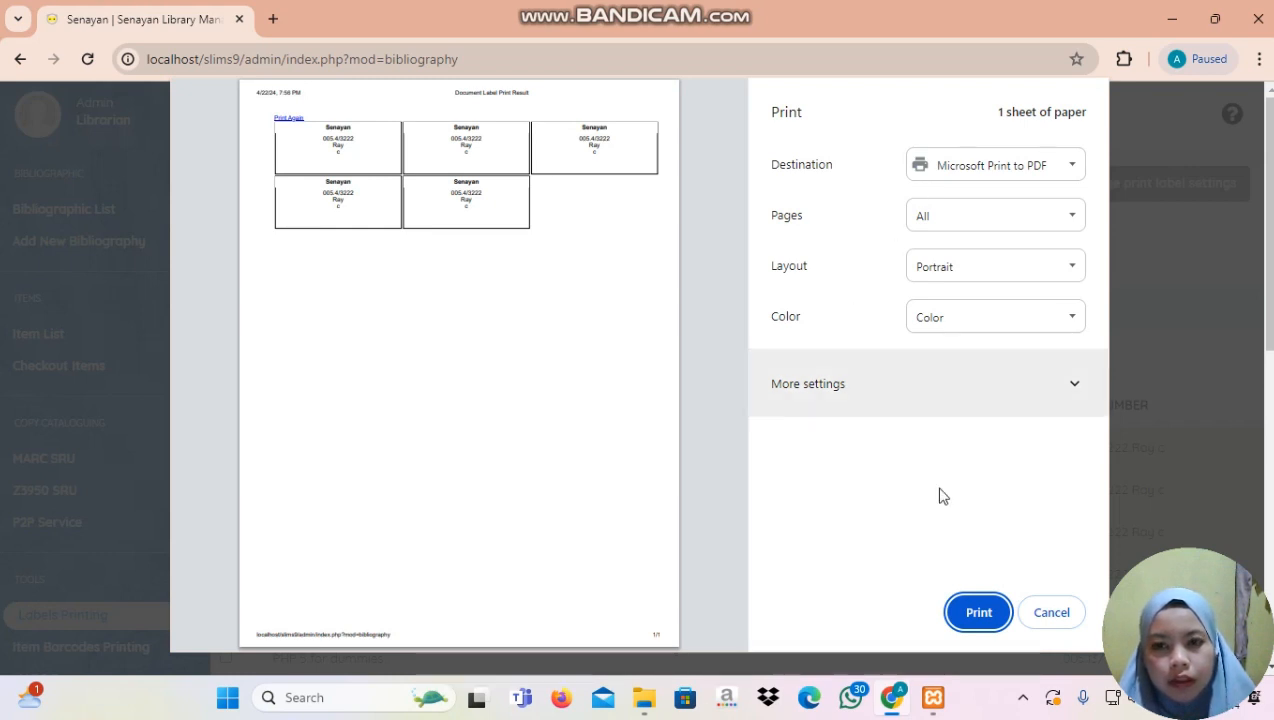
pyautogui.click(957, 614)
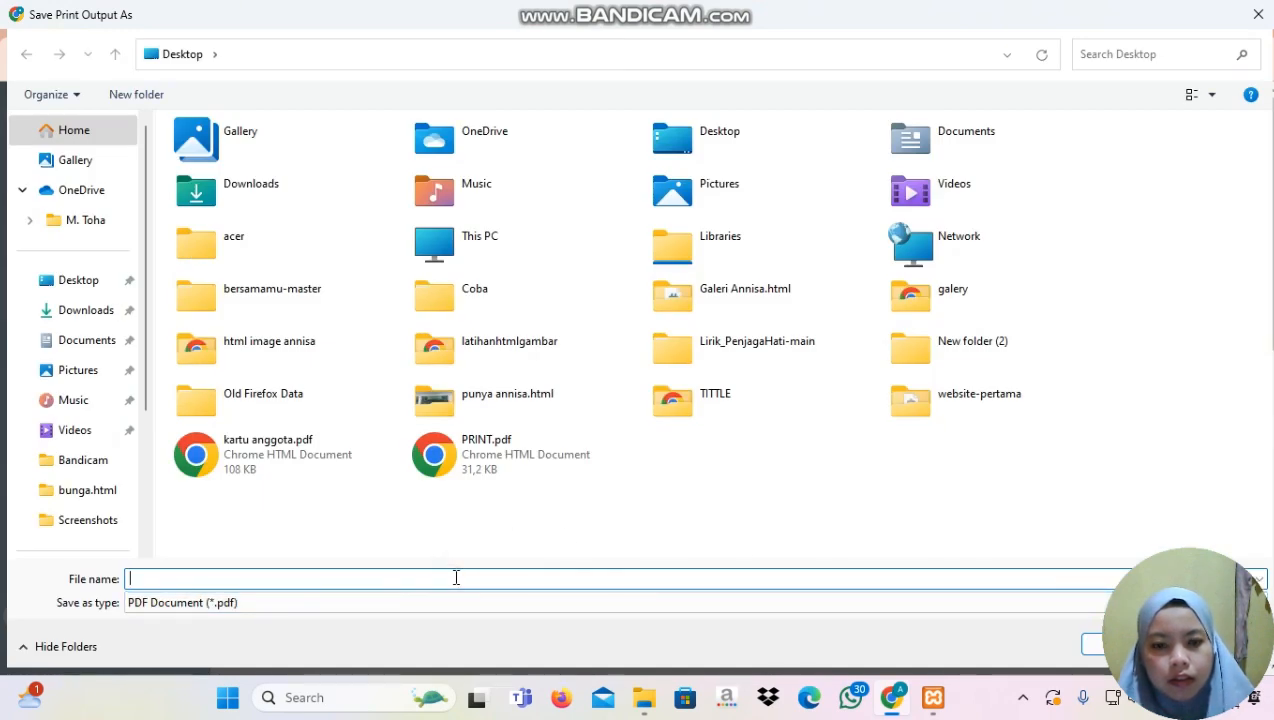
pyautogui.write('P')
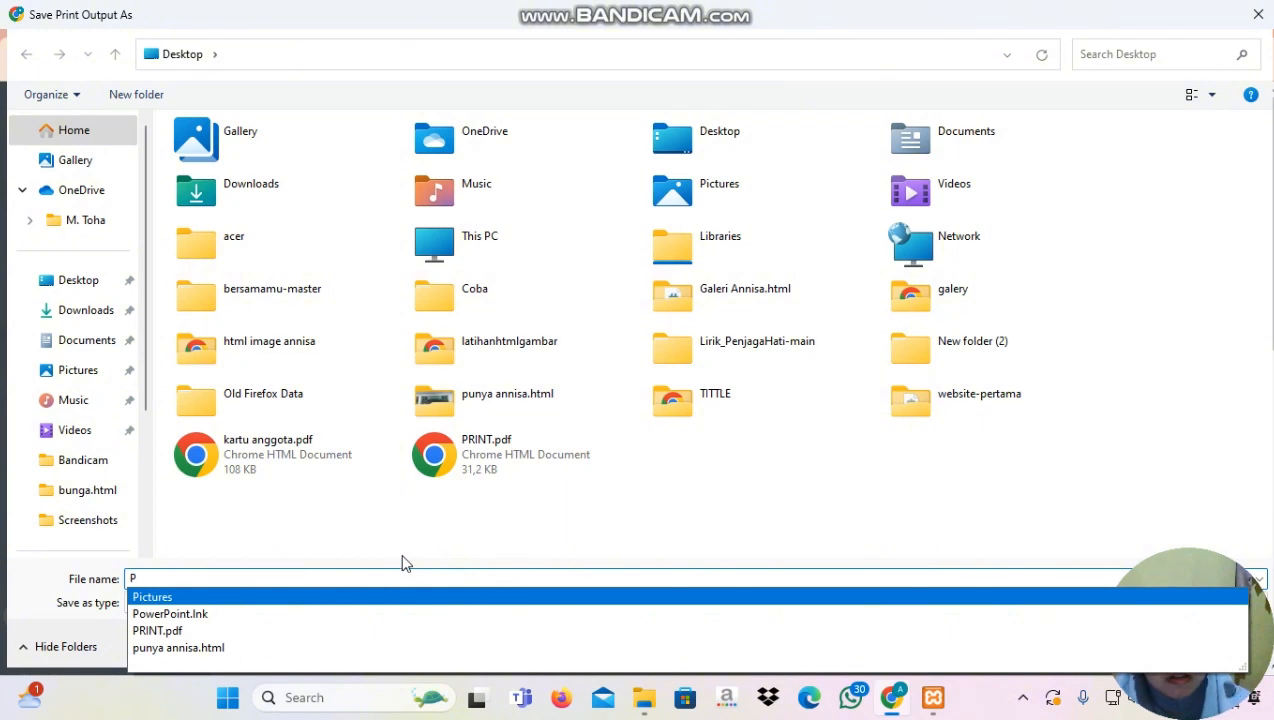
pyautogui.write('RINTT')
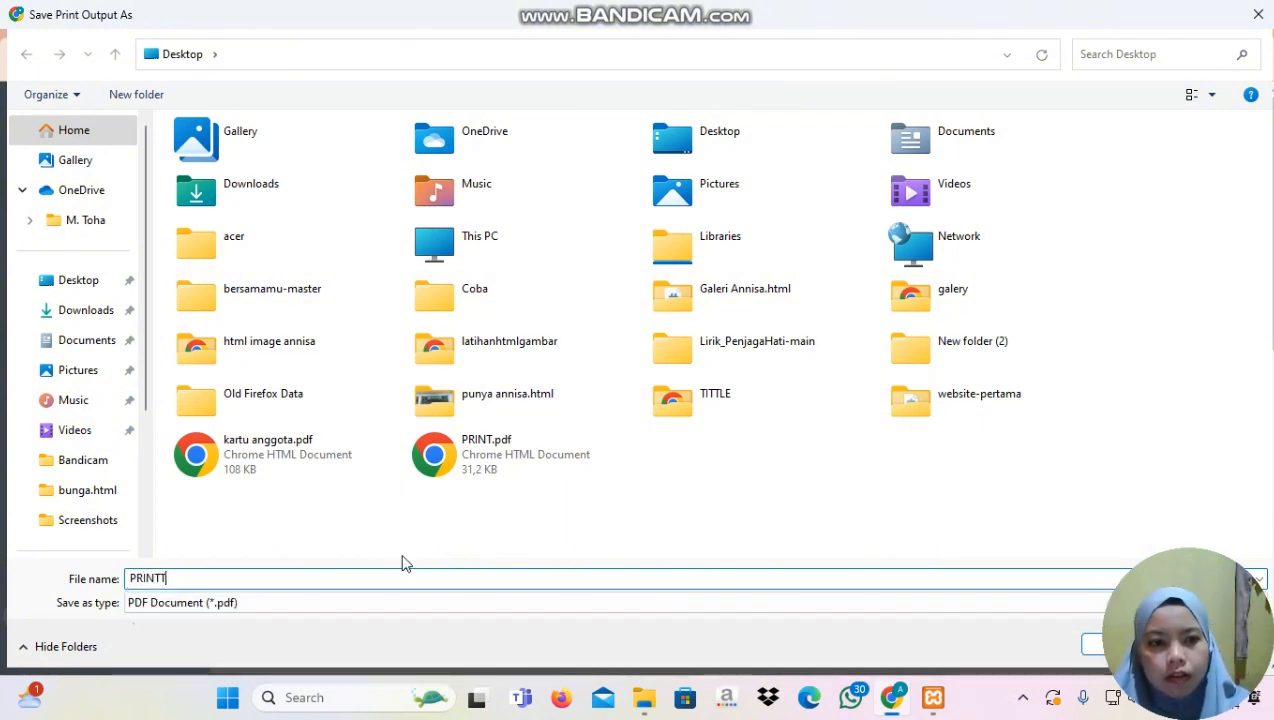
pyautogui.click(1100, 650)
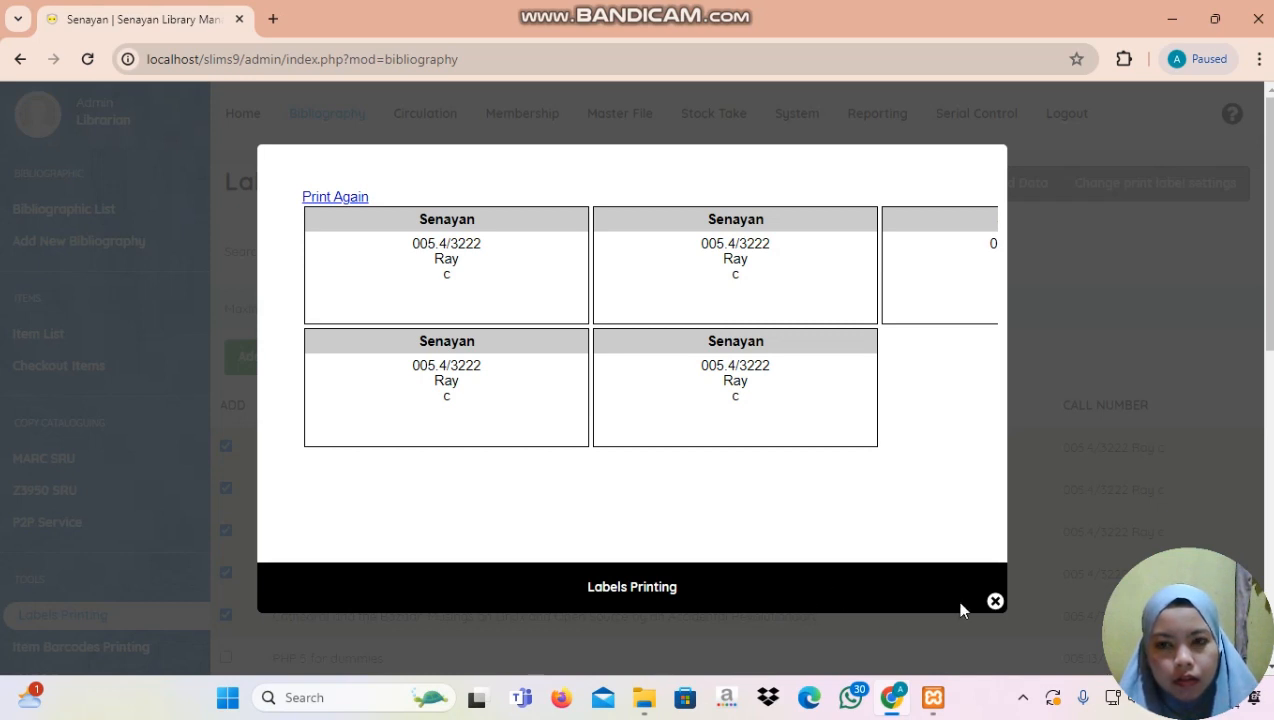
pyautogui.click(993, 605)
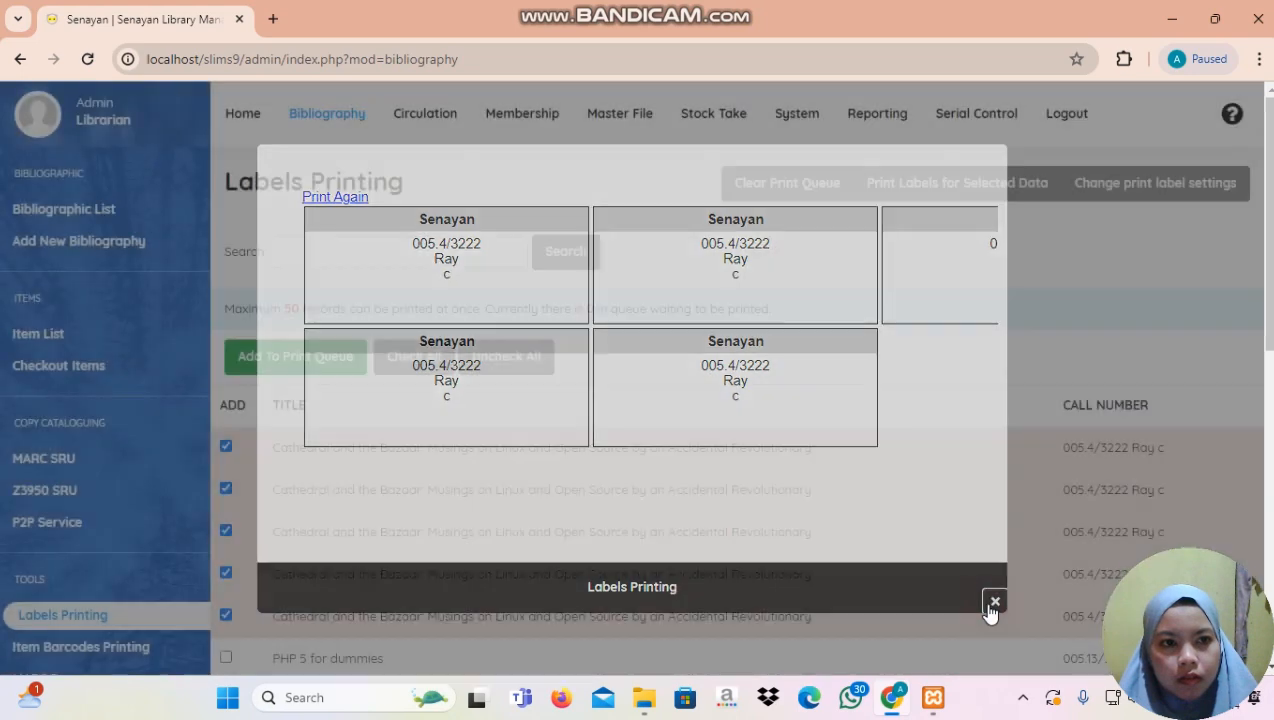
# - Open Item Barcodes Printing and add all five Cathedral and the Bazaar copies to the print queue
pyautogui.click(50, 649)
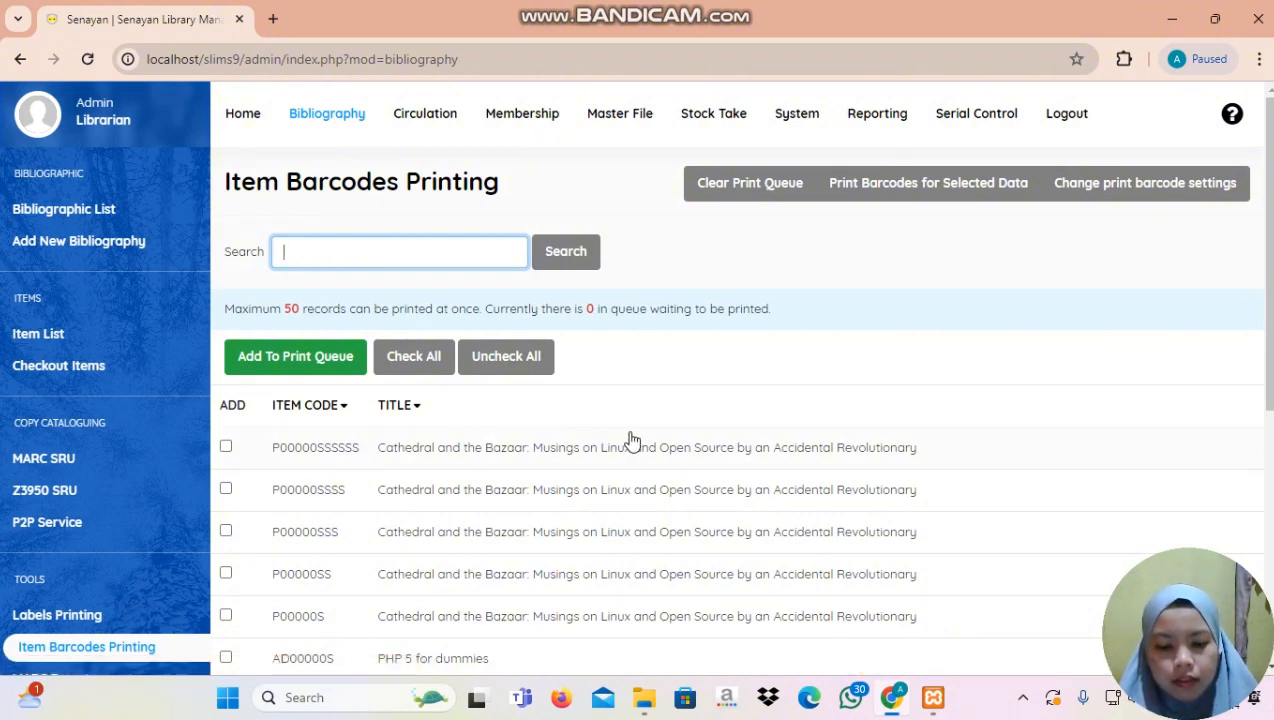
pyautogui.click(227, 446)
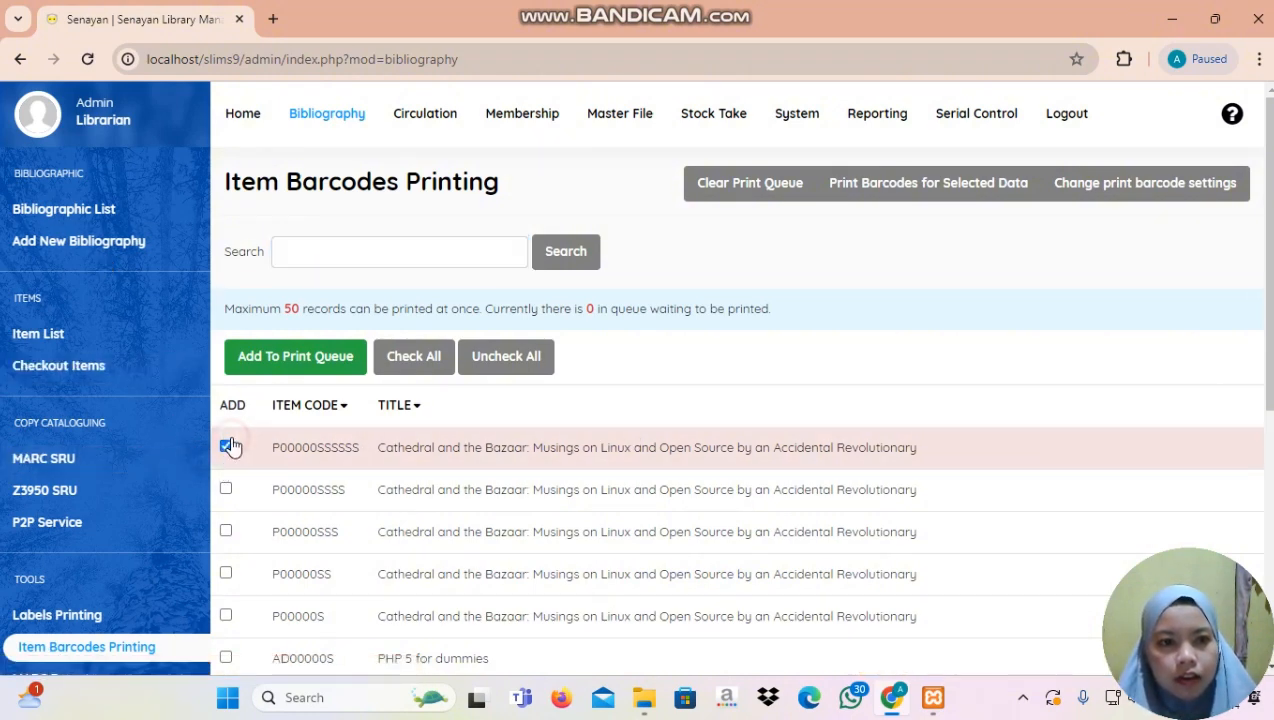
pyautogui.click(226, 488)
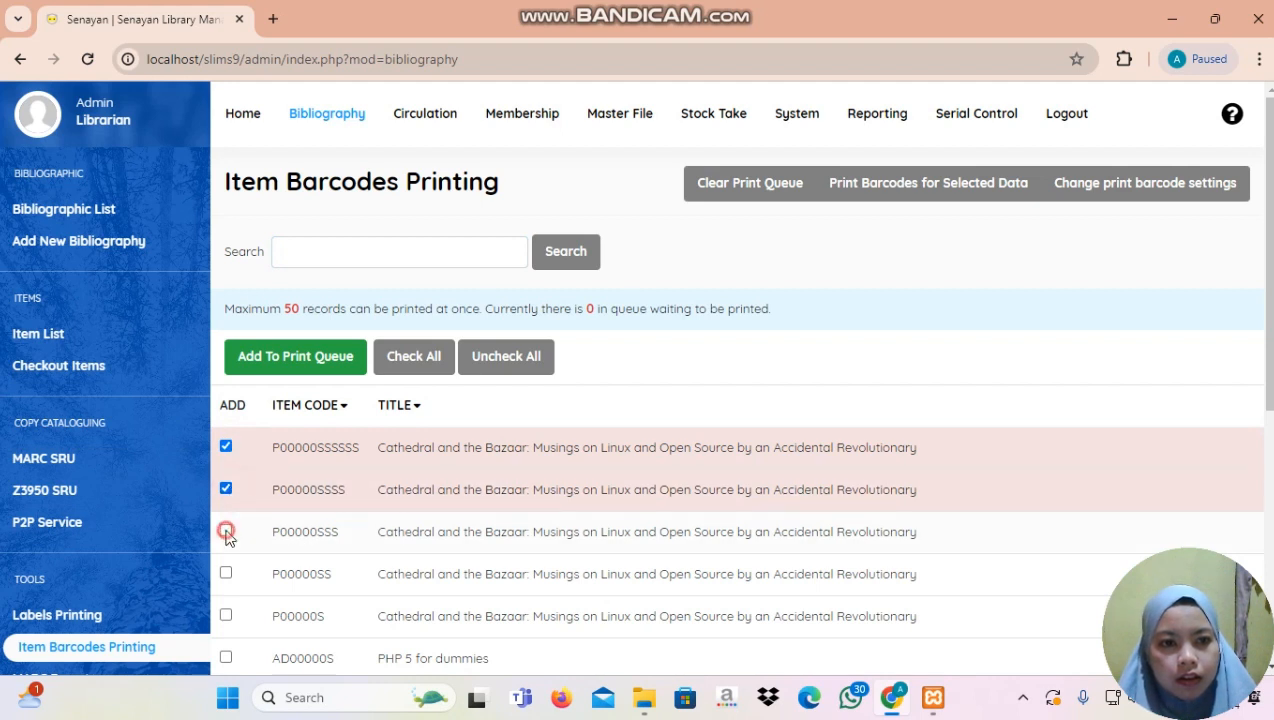
pyautogui.click(226, 531)
pyautogui.click(226, 573)
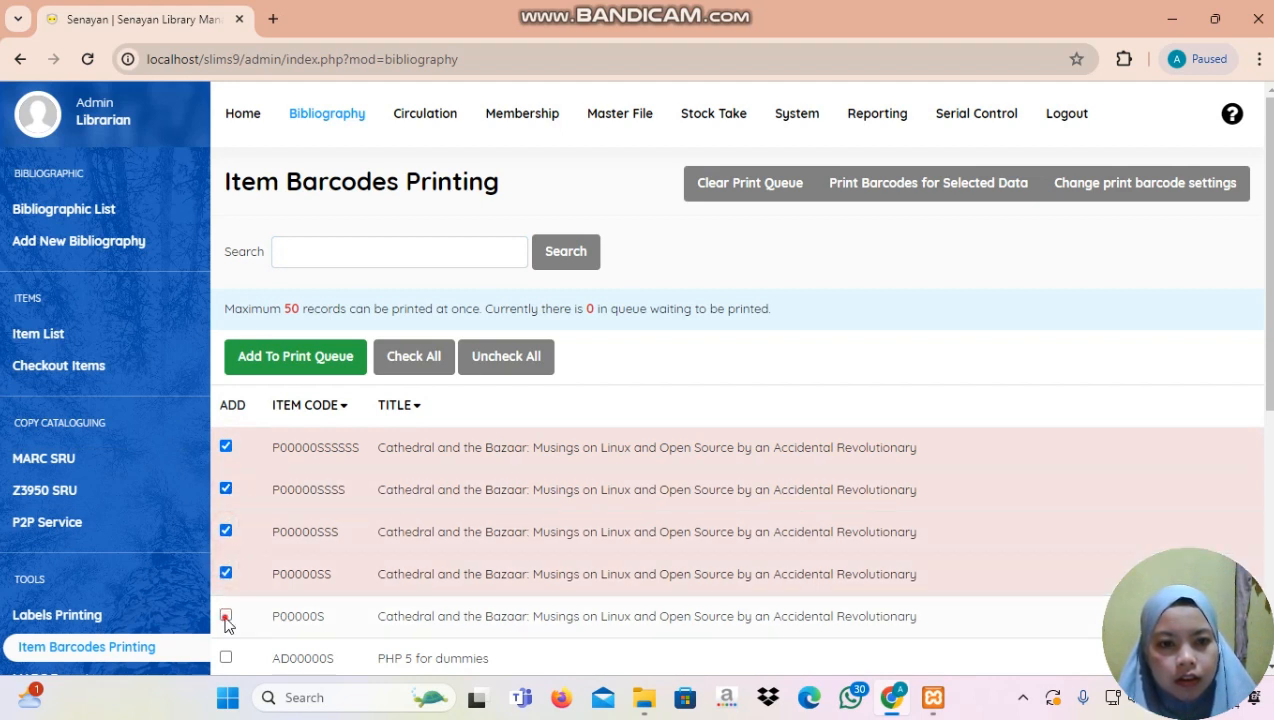
pyautogui.click(227, 617)
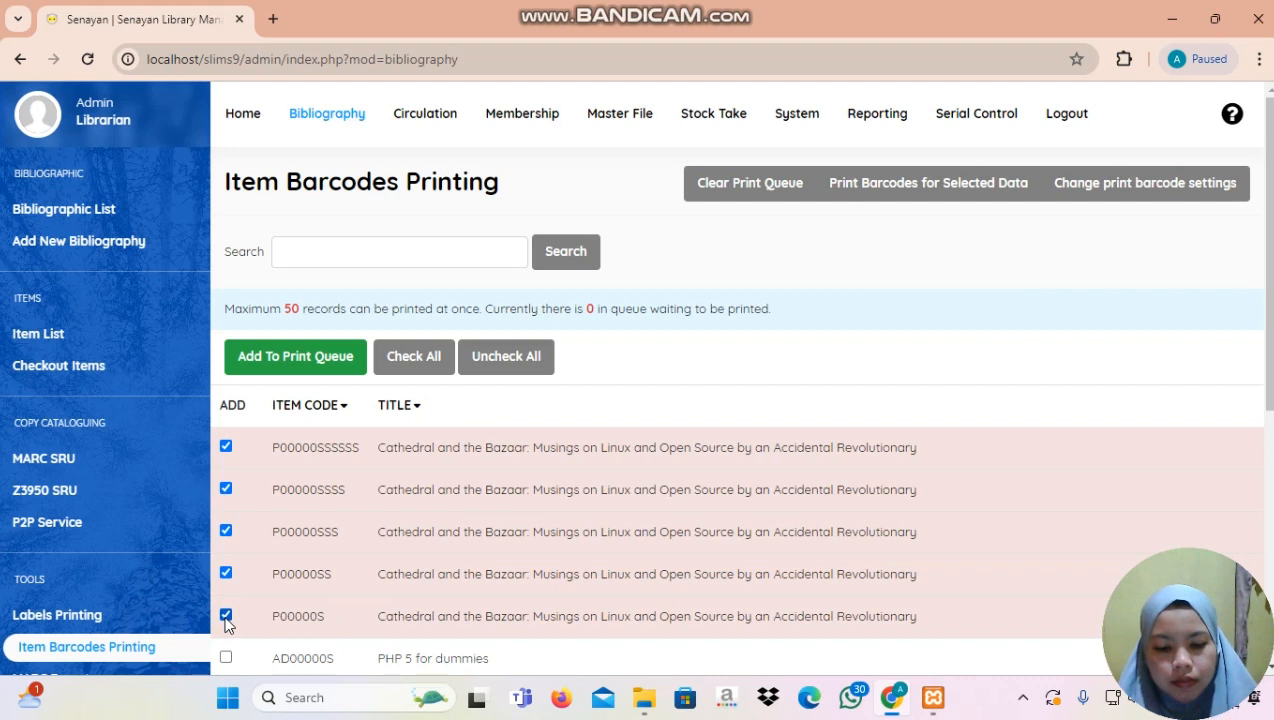
pyautogui.click(313, 372)
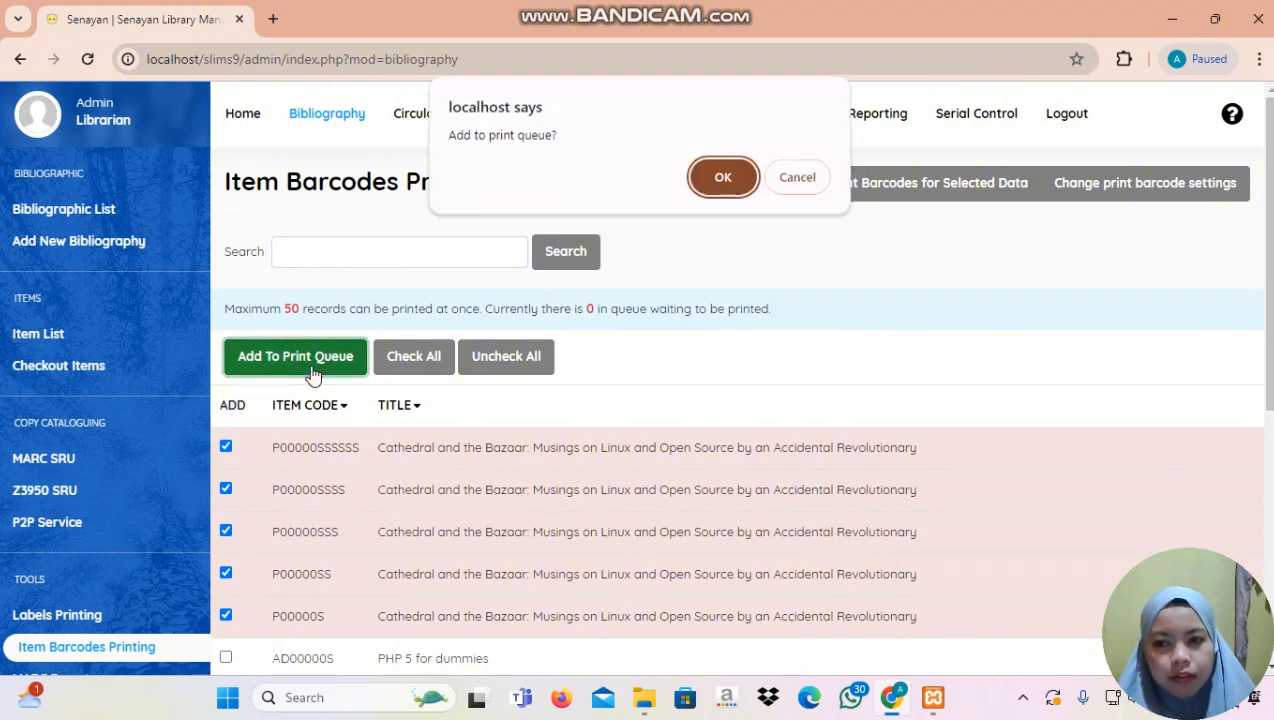
pyautogui.click(714, 180)
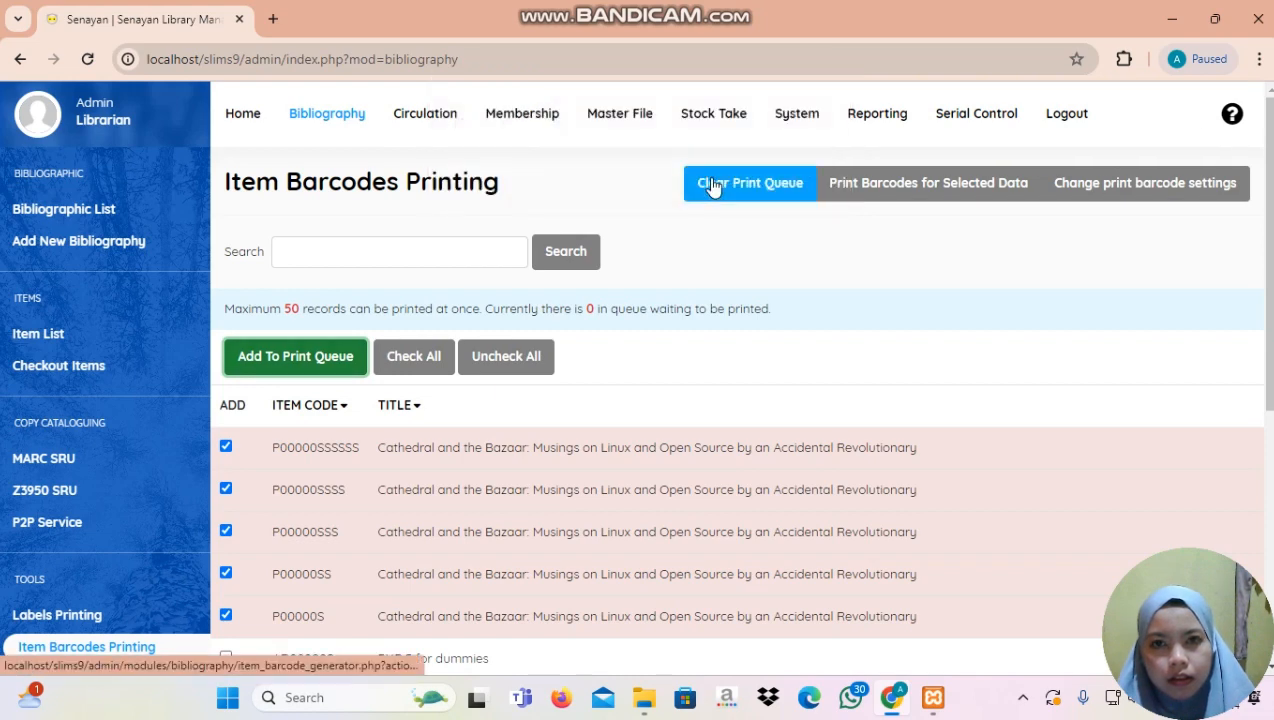
# - Print the queued item barcodes with Microsoft Print to PDF, saving them on the Desktop as PRINNT, and look through the barcode preview
pyautogui.click(903, 190)
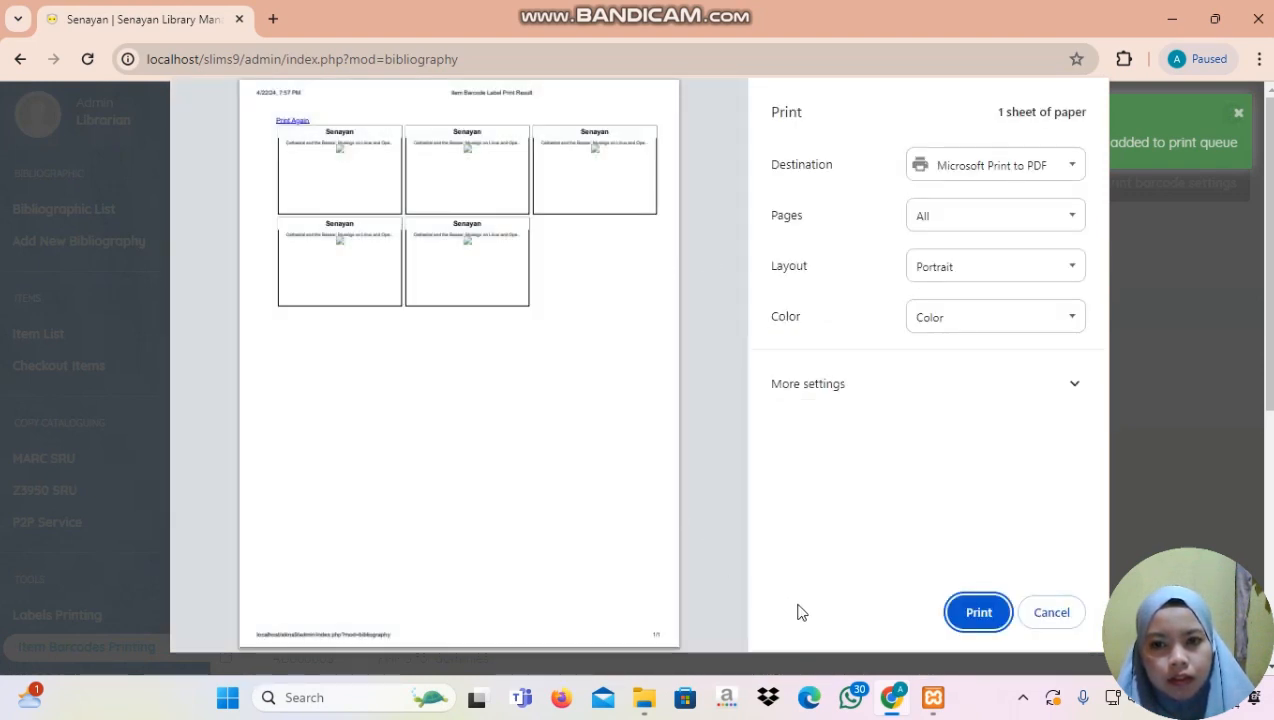
pyautogui.click(978, 613)
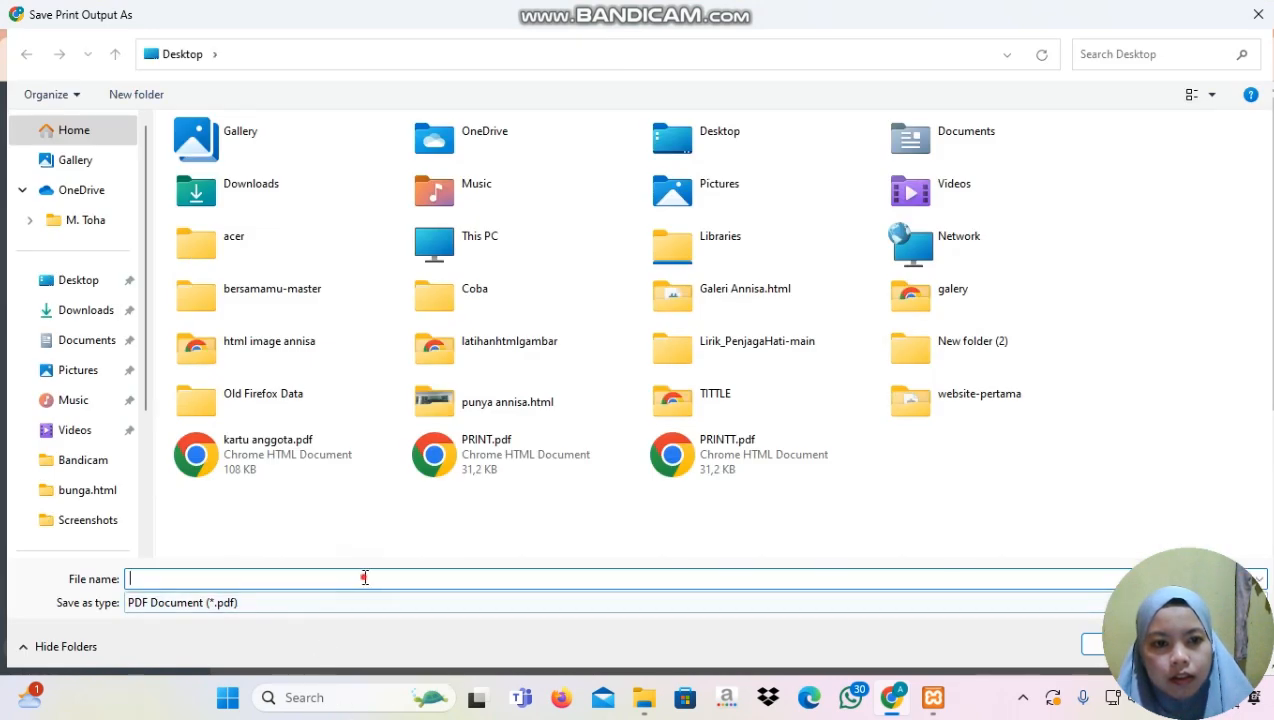
pyautogui.write('PR')
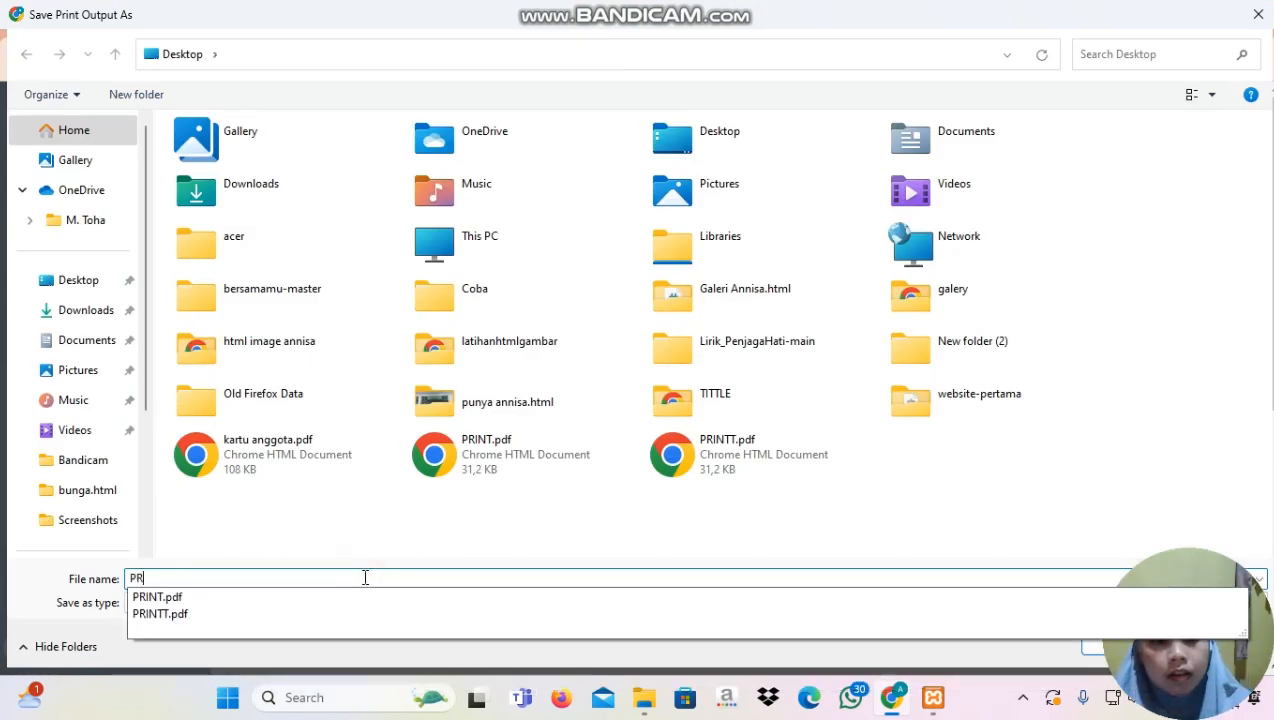
pyautogui.write('INNT')
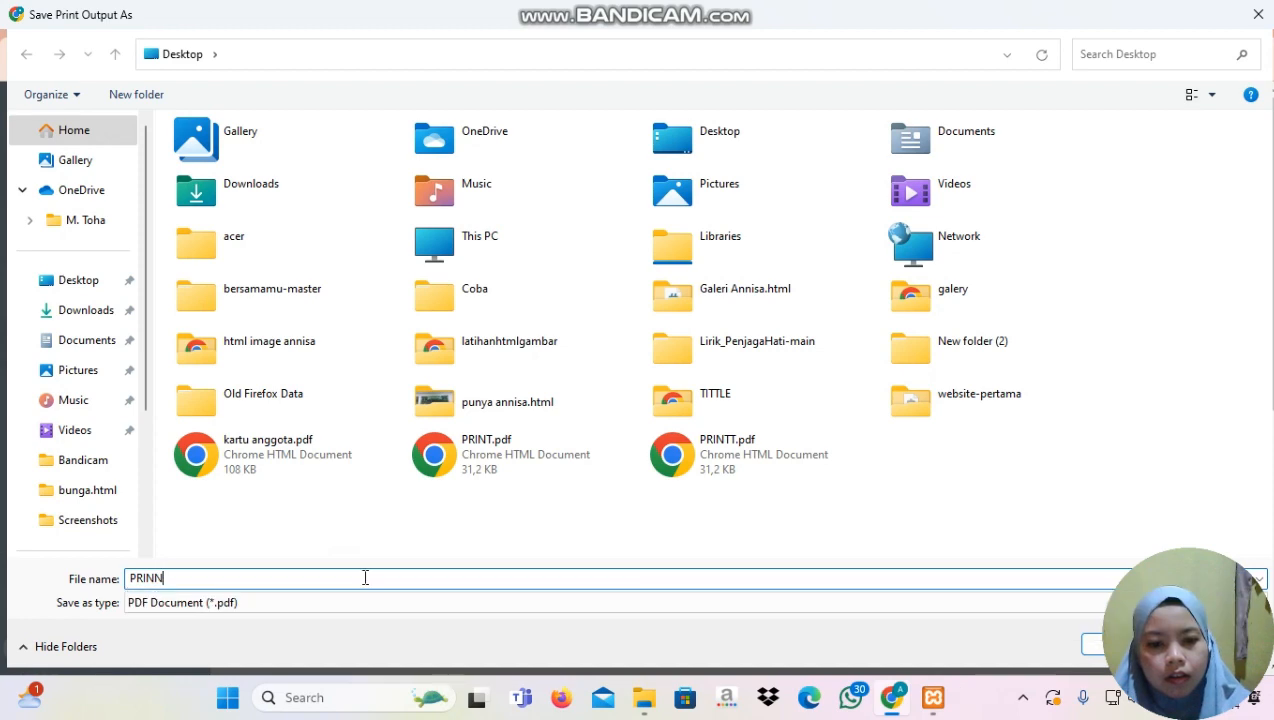
pyautogui.click(1094, 646)
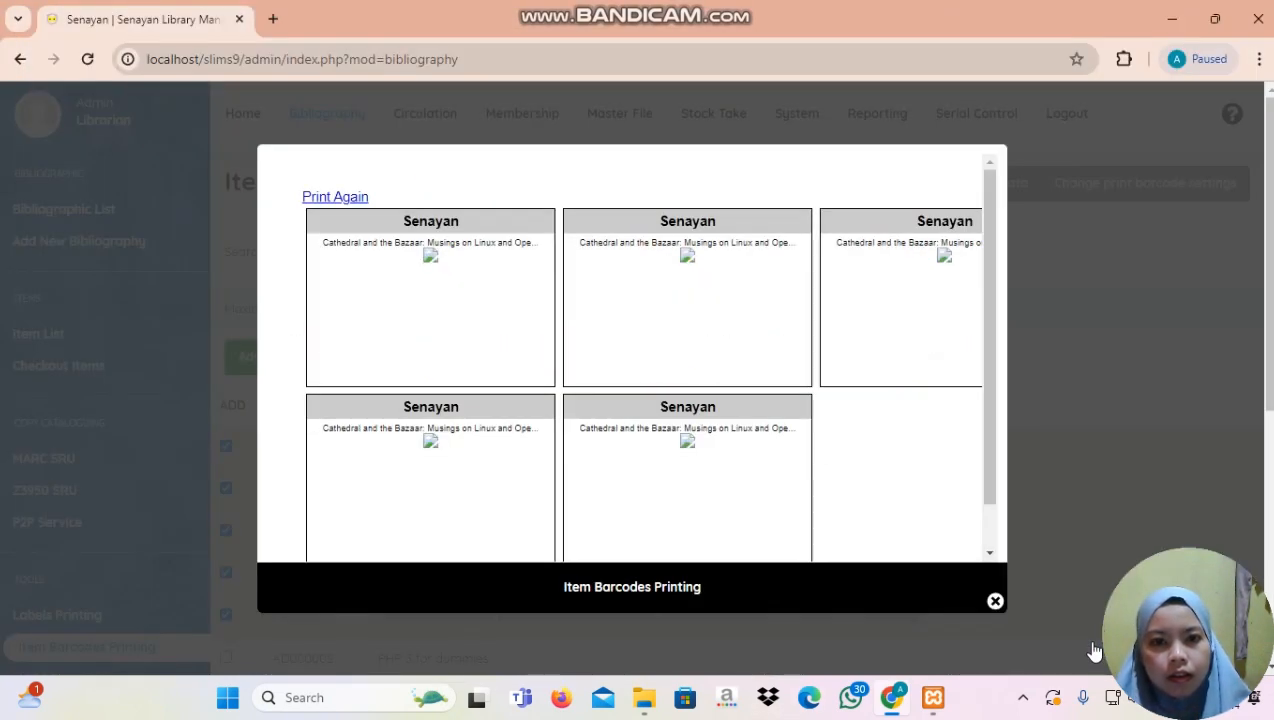
pyautogui.click(984, 427)
pyautogui.moveTo(984, 427); pyautogui.dragTo(973, 295)
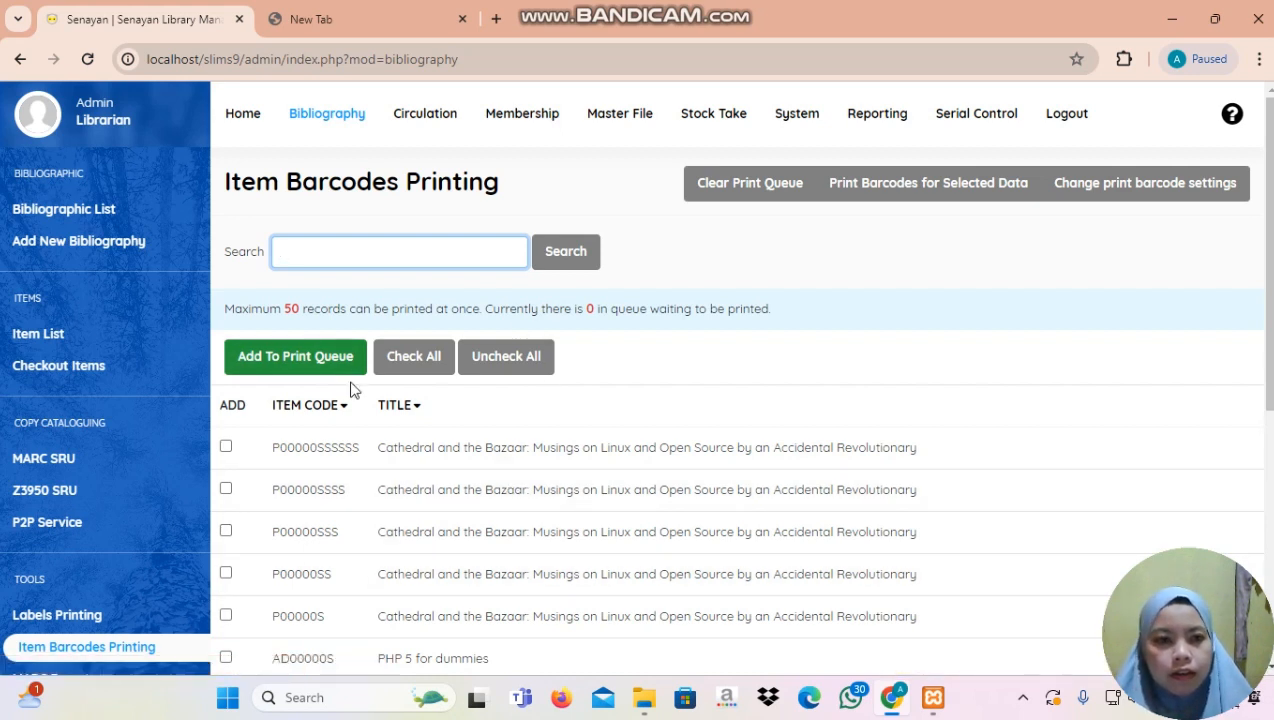
# - Add the five Cathedral and the Bazaar copies to the barcode print queue again
pyautogui.click(226, 446)
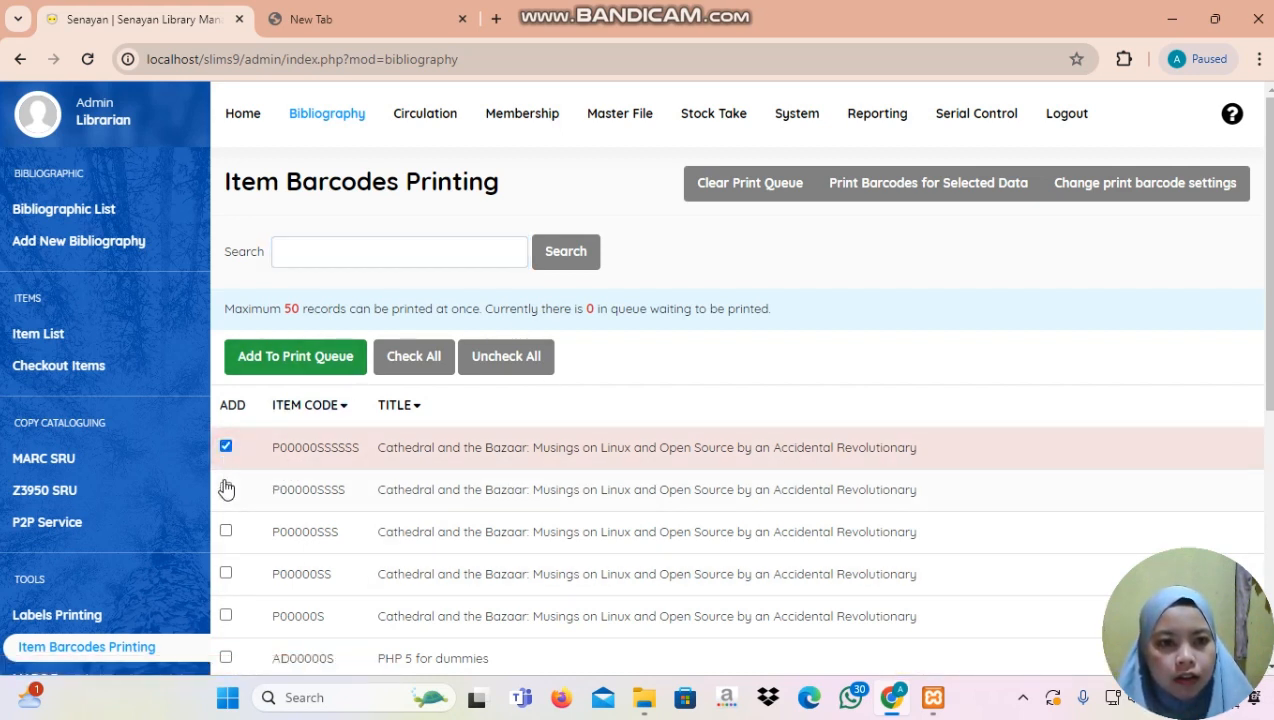
pyautogui.click(226, 489)
pyautogui.click(226, 531)
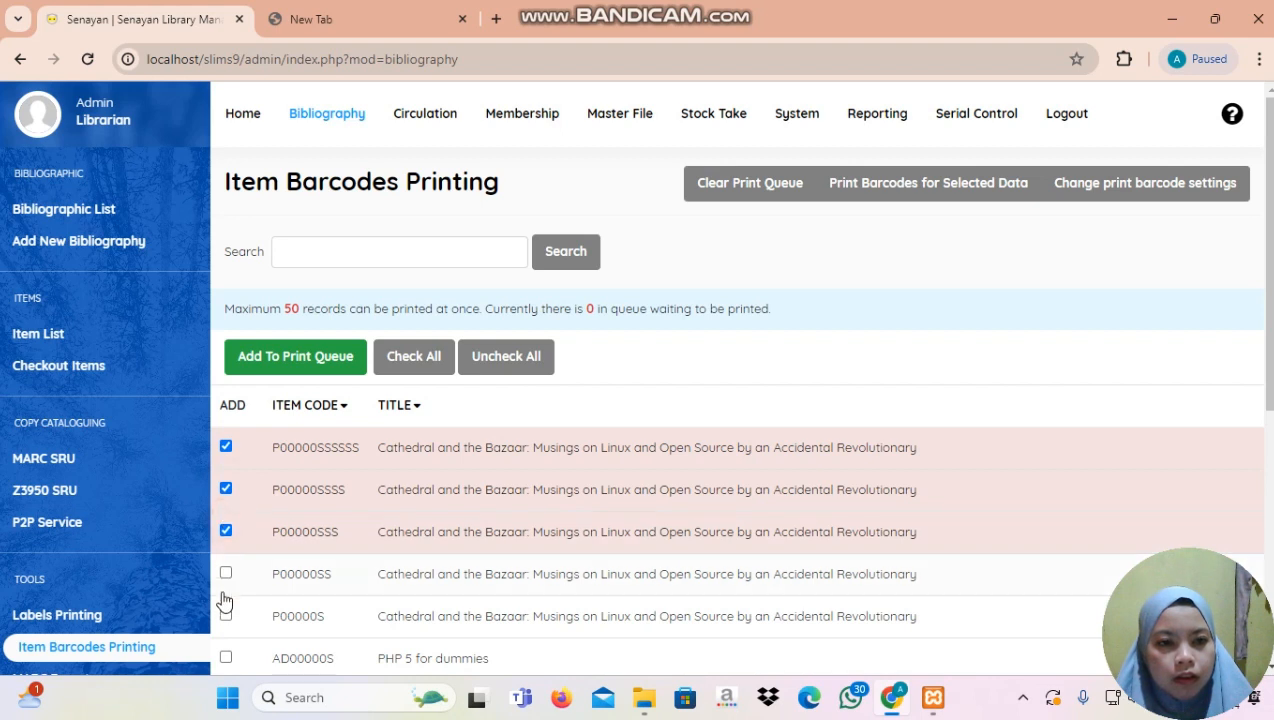
pyautogui.click(226, 574)
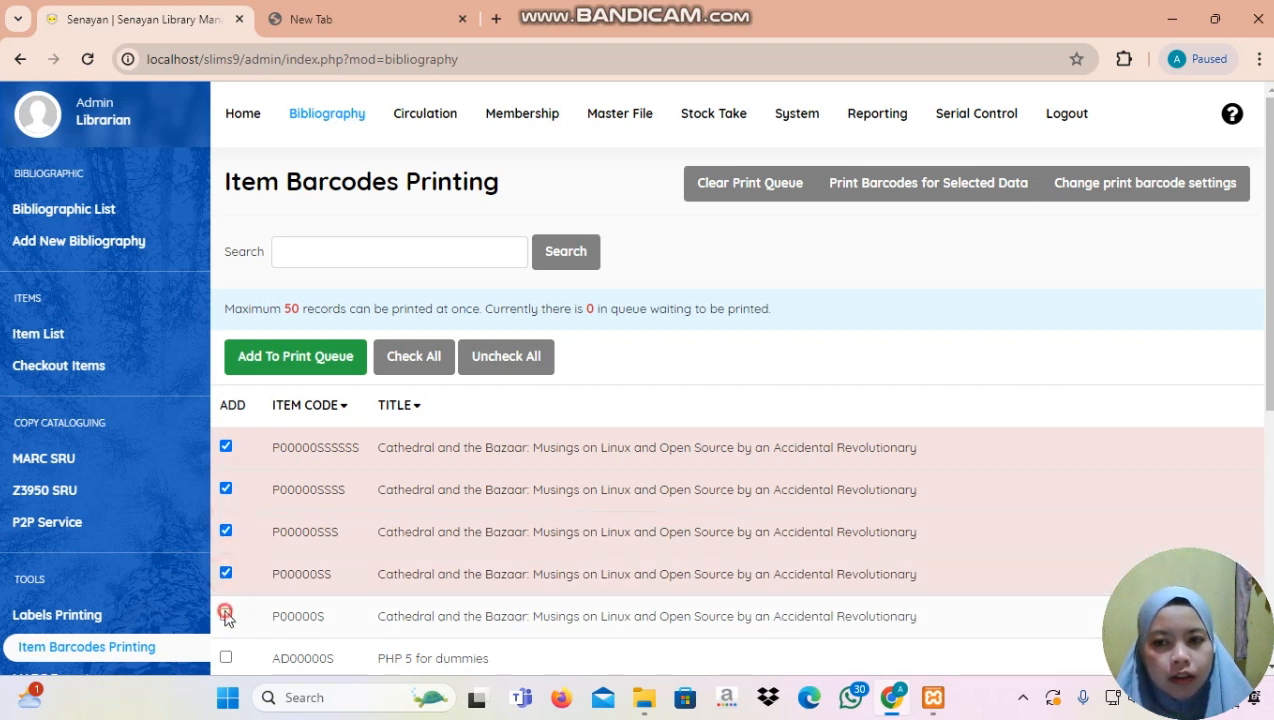
pyautogui.click(226, 615)
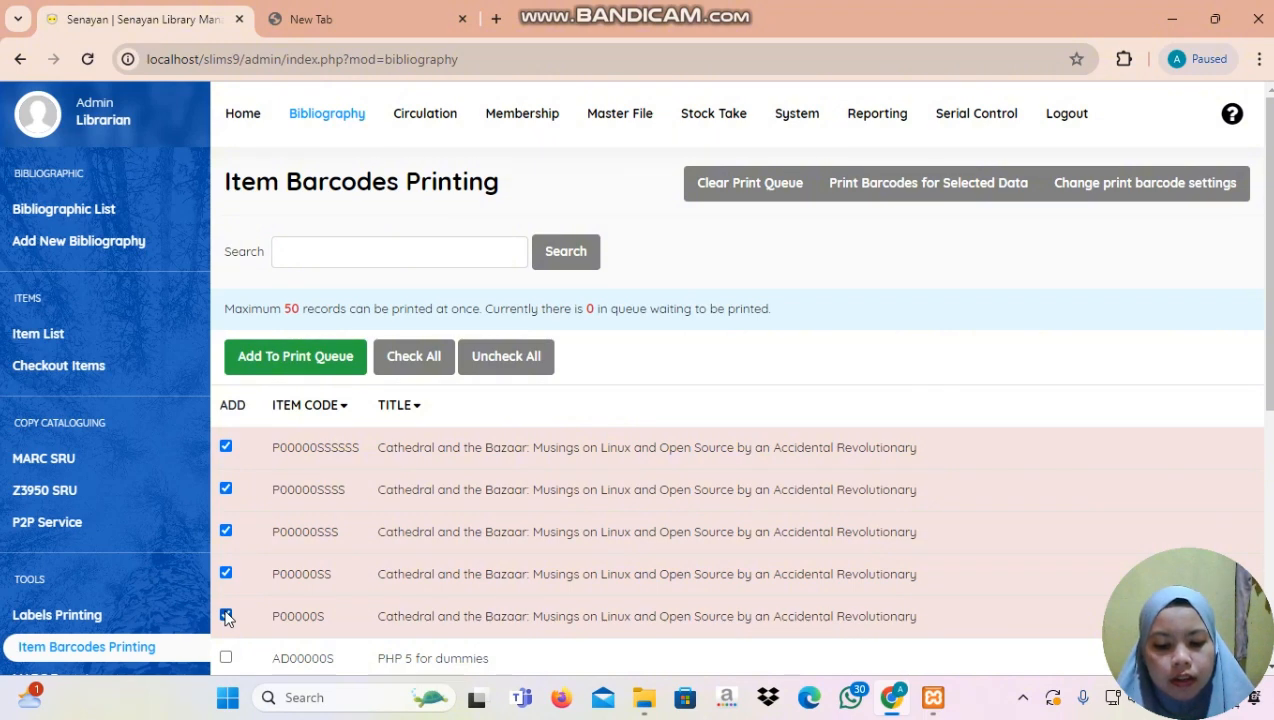
pyautogui.click(333, 365)
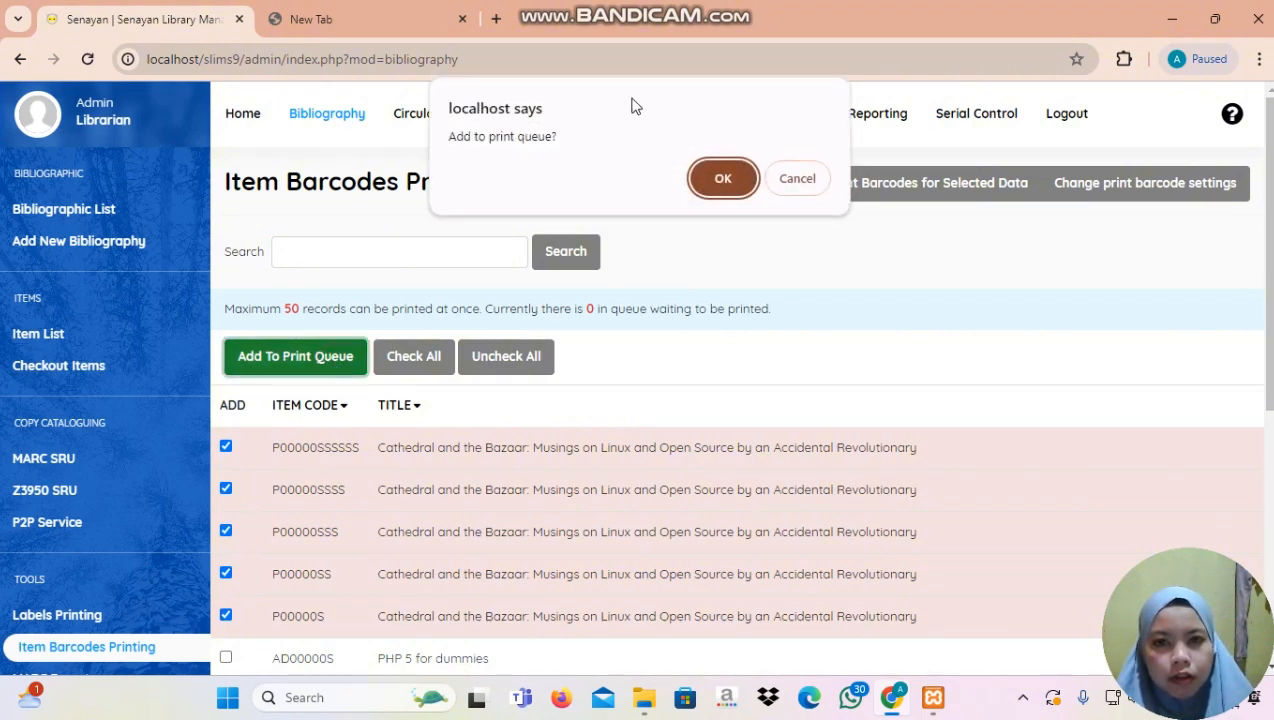
pyautogui.click(715, 178)
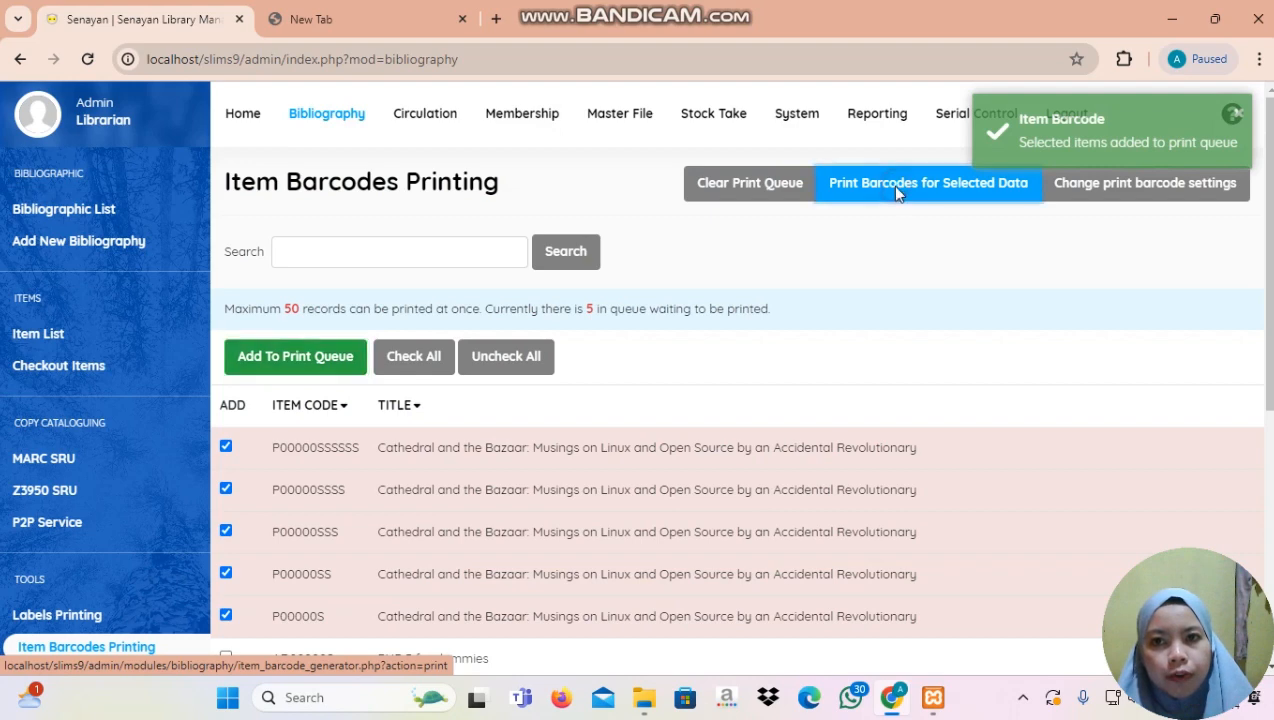
# - Print the requeued barcodes with Microsoft Print to PDF, saving them on the Desktop as PRINNNNNT, and look through the preview
pyautogui.click(893, 188)
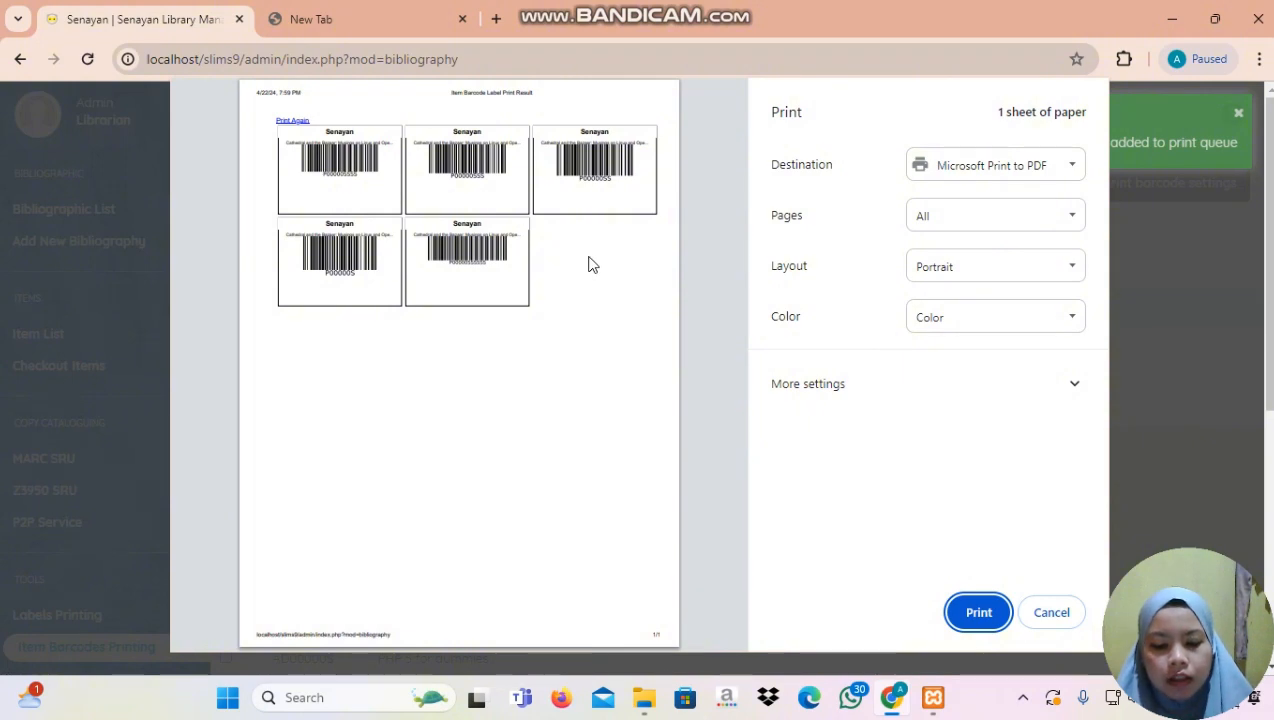
pyautogui.click(962, 610)
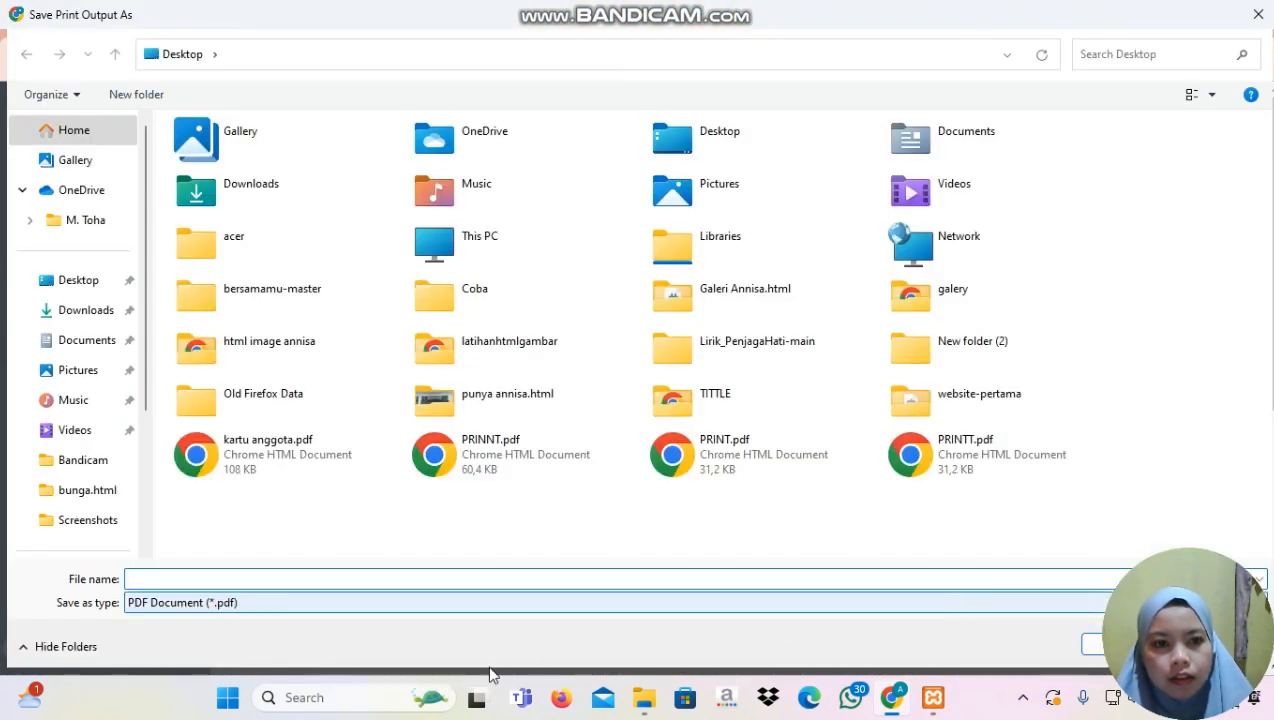
pyautogui.write('P')
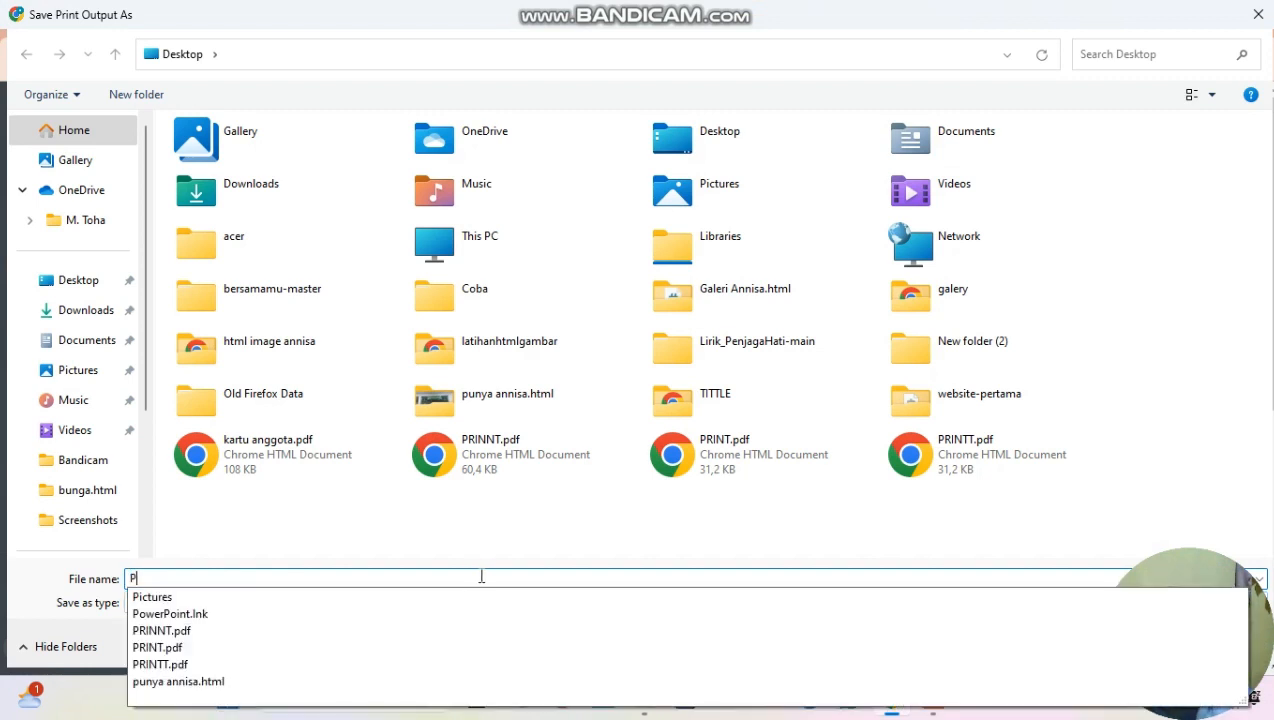
pyautogui.write('RINNNNNT')
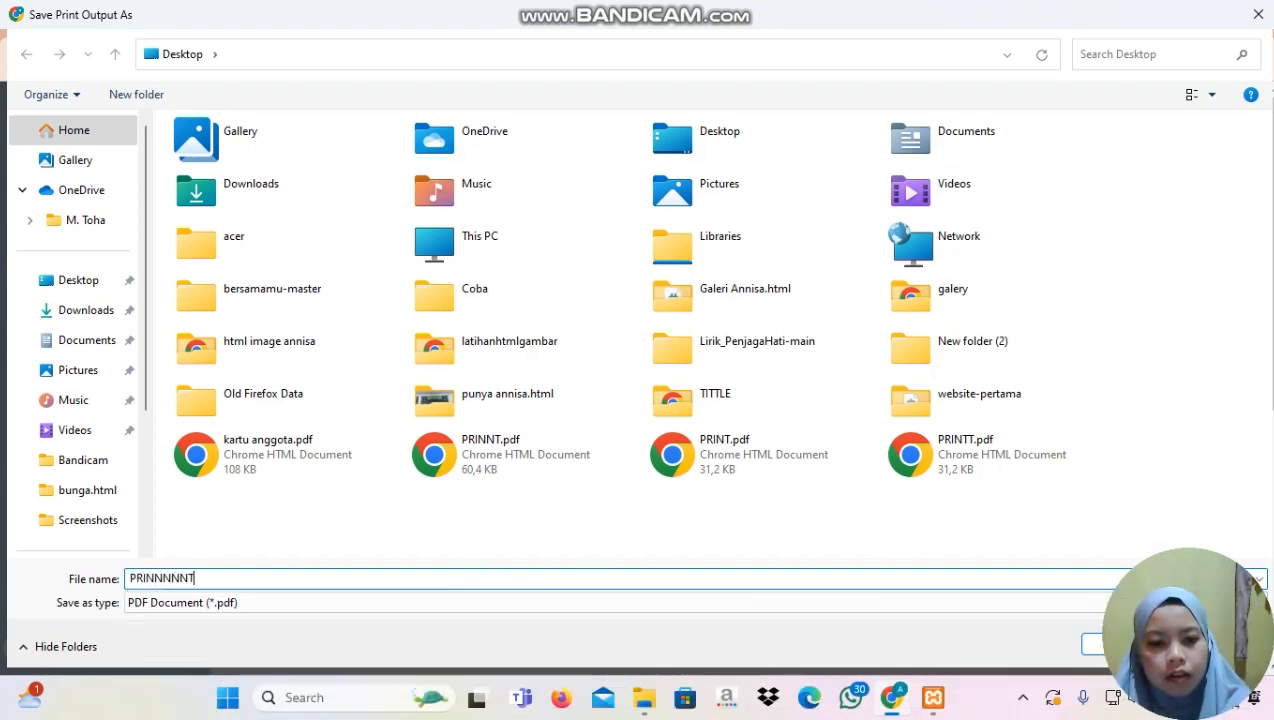
pyautogui.click(1098, 650)
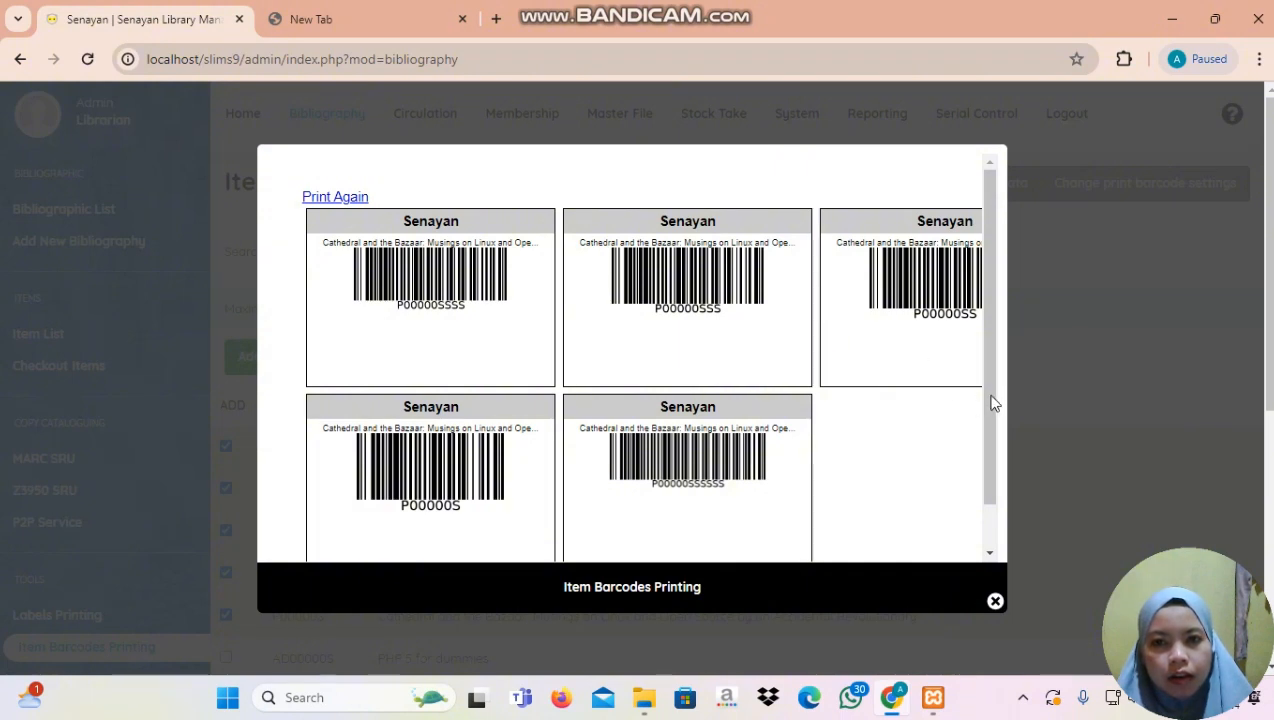
pyautogui.moveTo(986, 399)
pyautogui.mouseDown()
pyautogui.moveTo(995, 469)
pyautogui.moveTo(992, 378)
pyautogui.mouseUp()
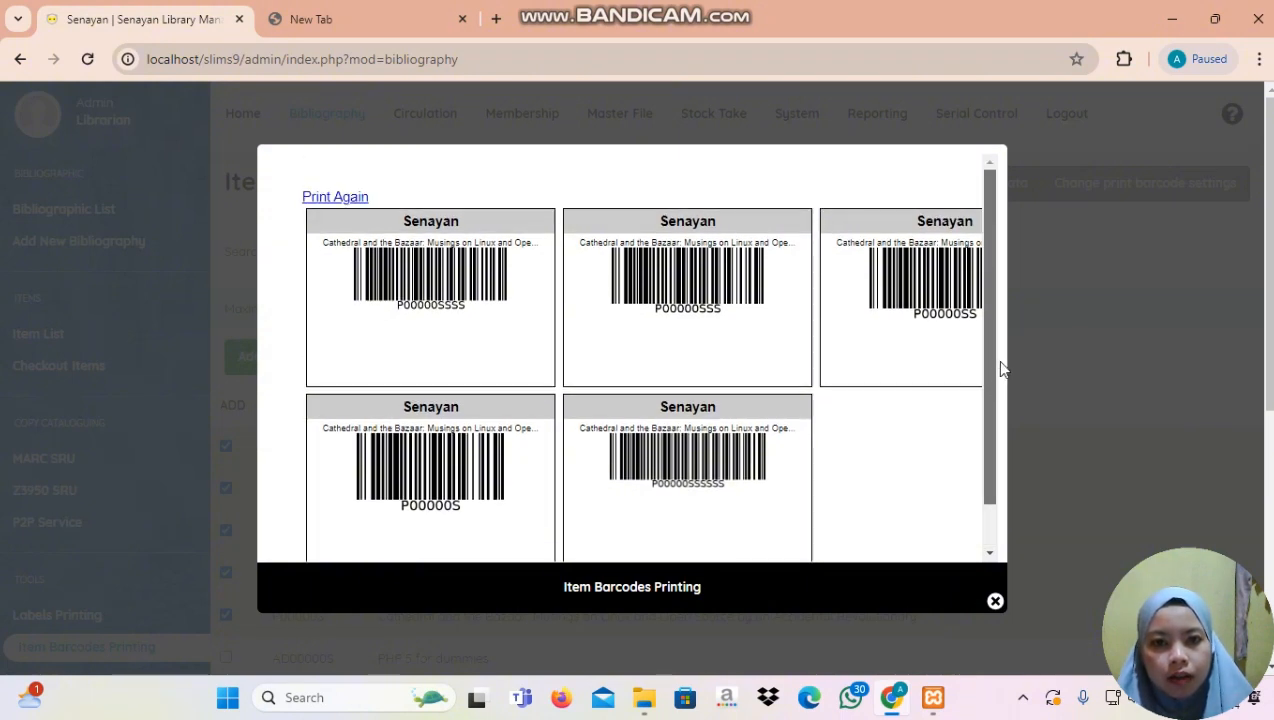
pyautogui.scroll(-1, 1004, 401)
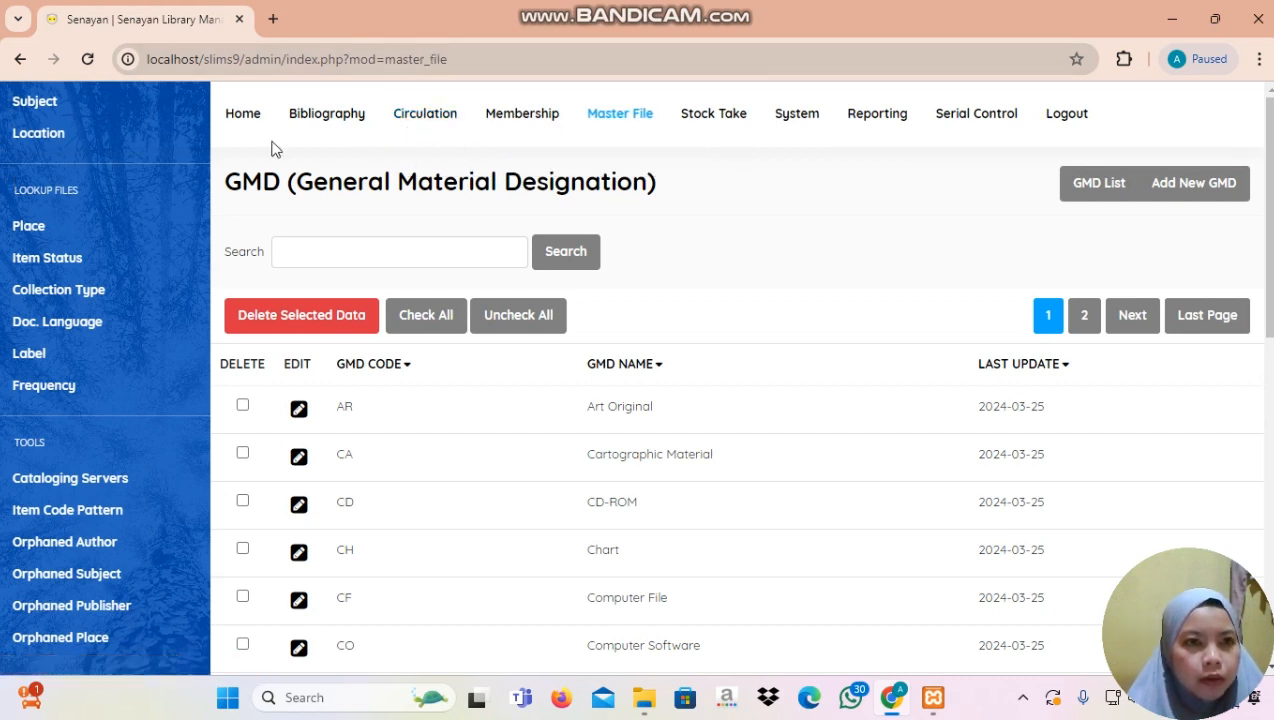
# - Open the P2P Service copy cataloguing page of the Bibliography module
pyautogui.click(326, 120)
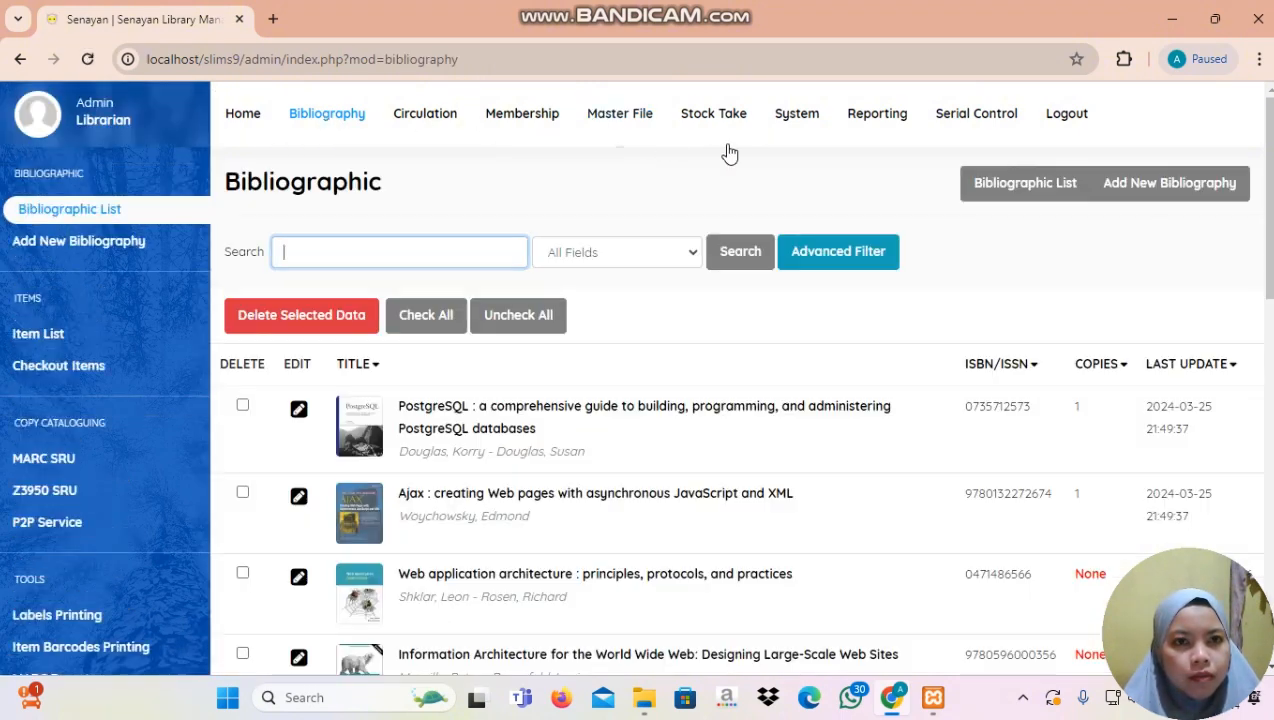
pyautogui.click(85, 533)
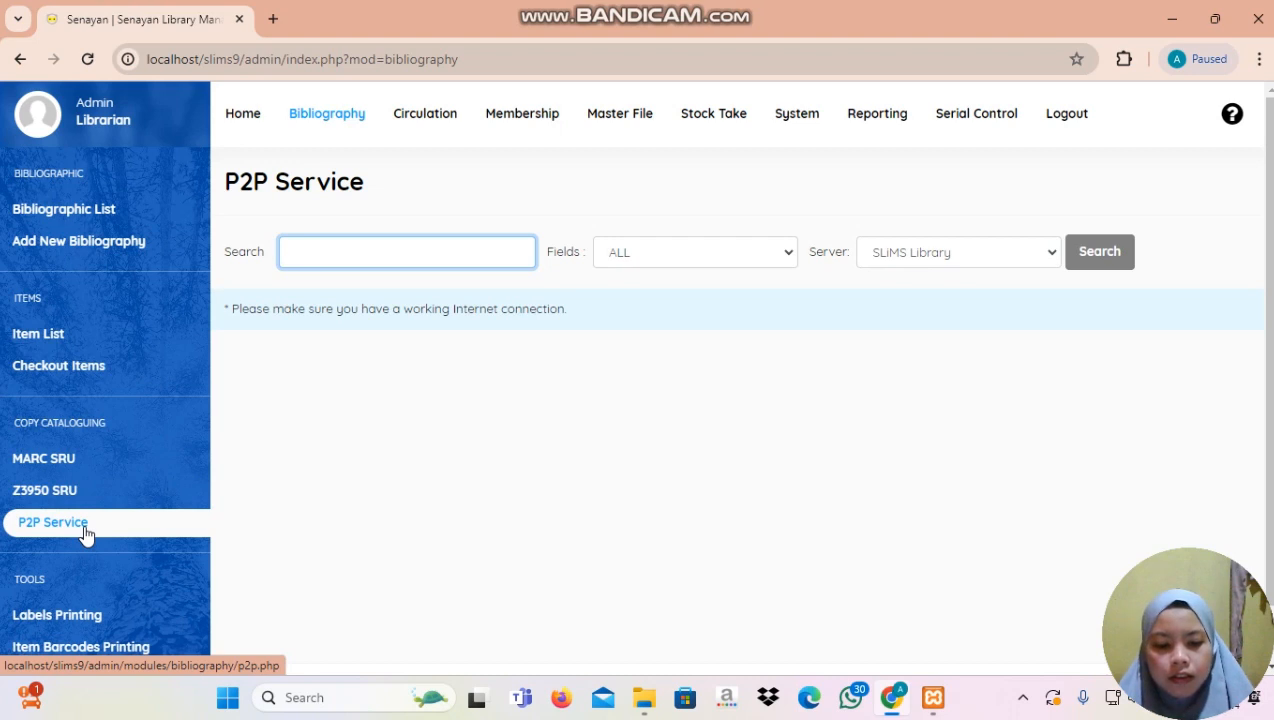
# - Start a new server entry in the Cataloging Servers configuration of the Master File module
pyautogui.click(613, 133)
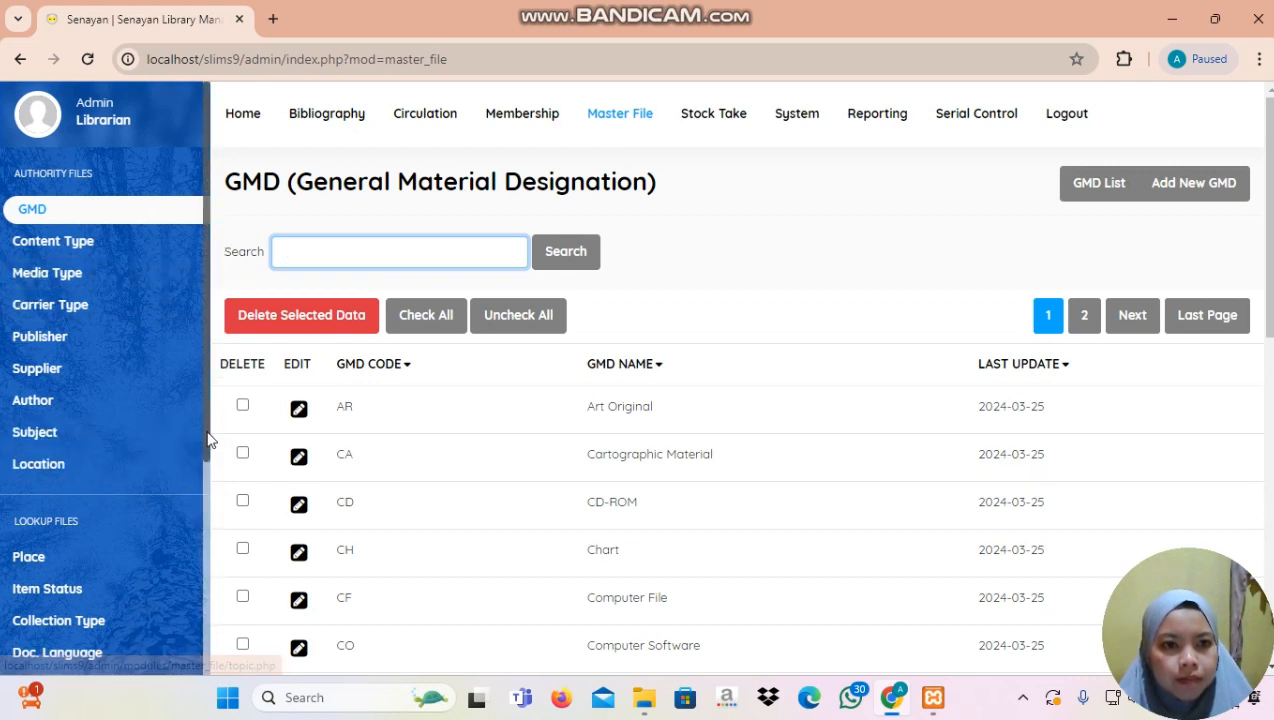
pyautogui.moveTo(207, 442); pyautogui.dragTo(222, 660)
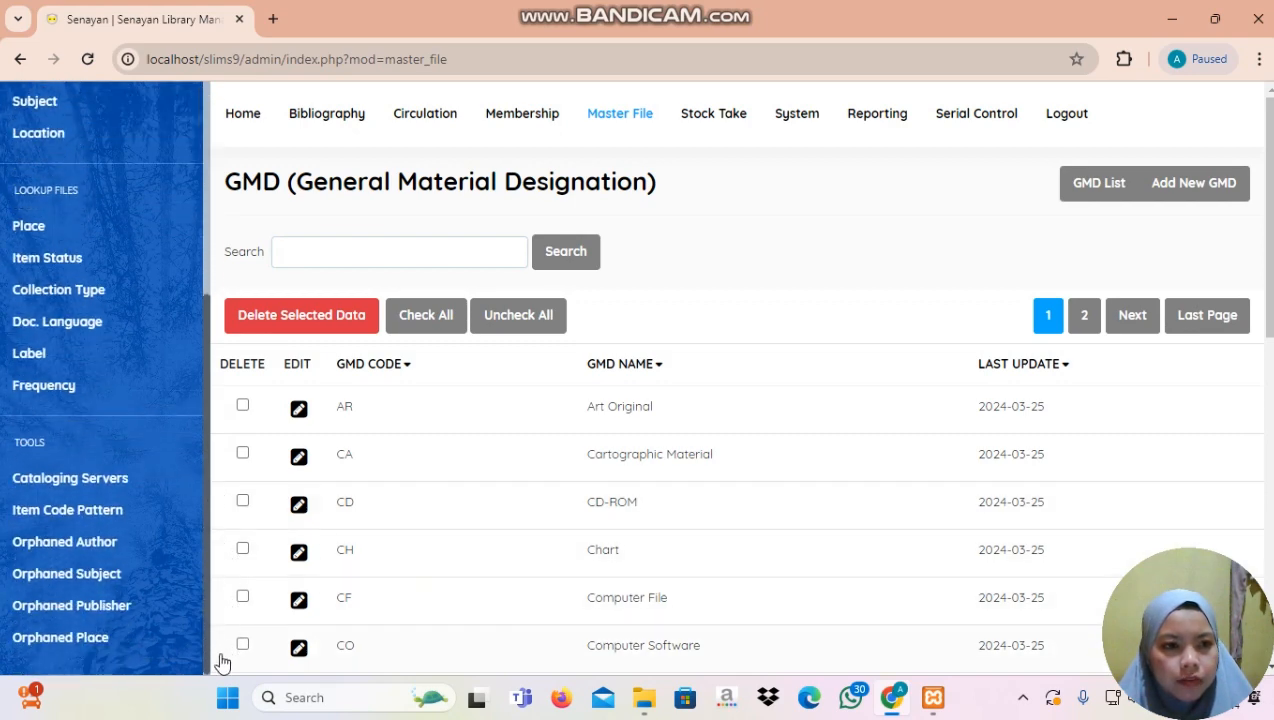
pyautogui.click(141, 497)
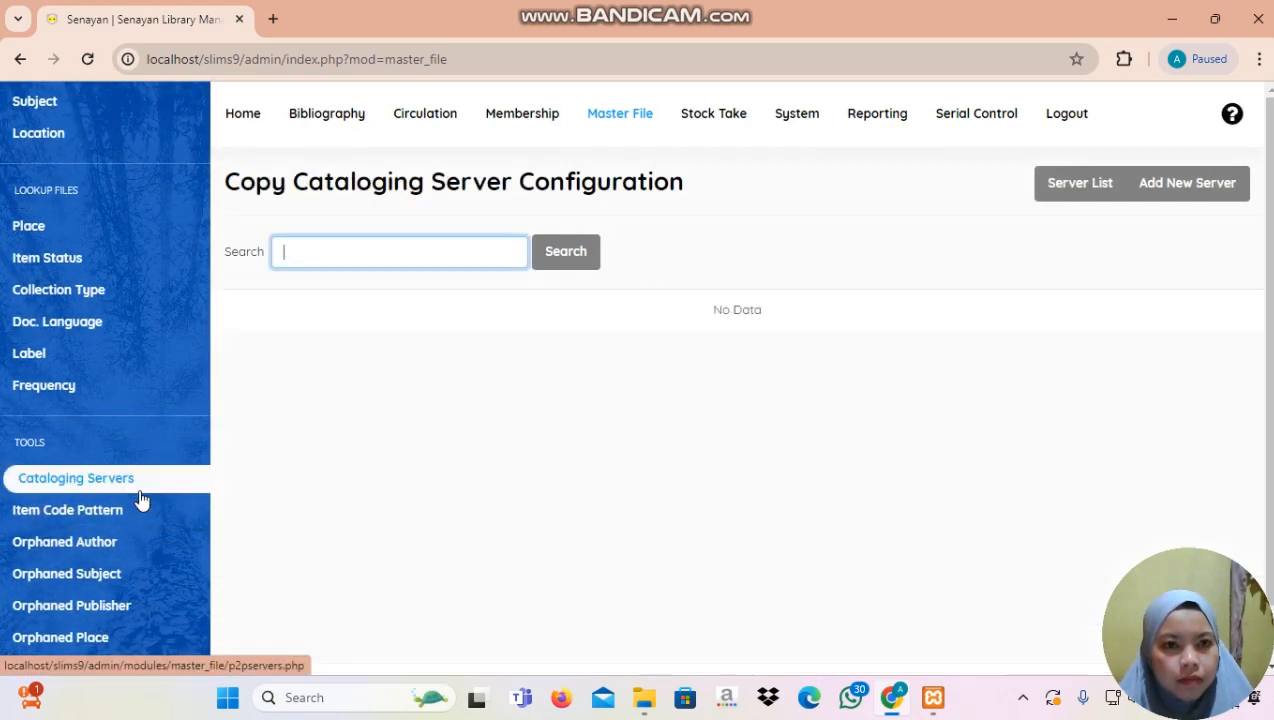
pyautogui.click(1168, 195)
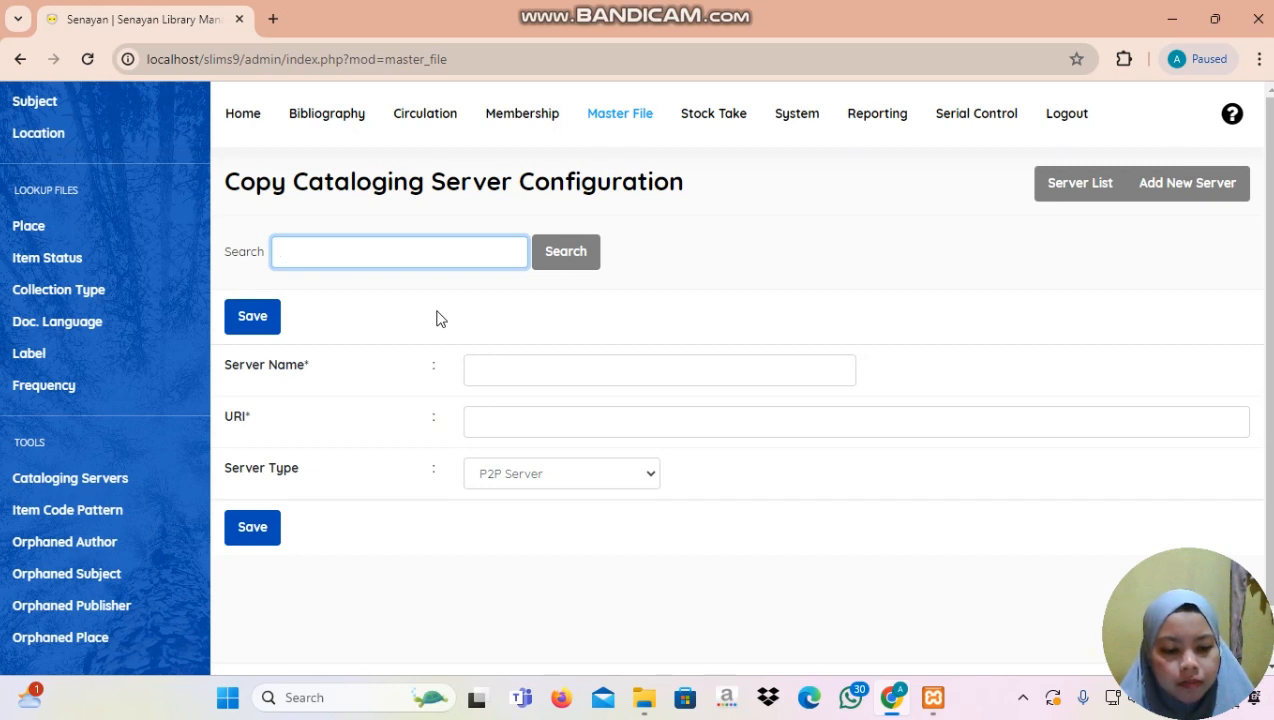
# - Enter "e-library Ruang Baca FKIP Untan" as the name of the new copy cataloging server
pyautogui.click(497, 370)
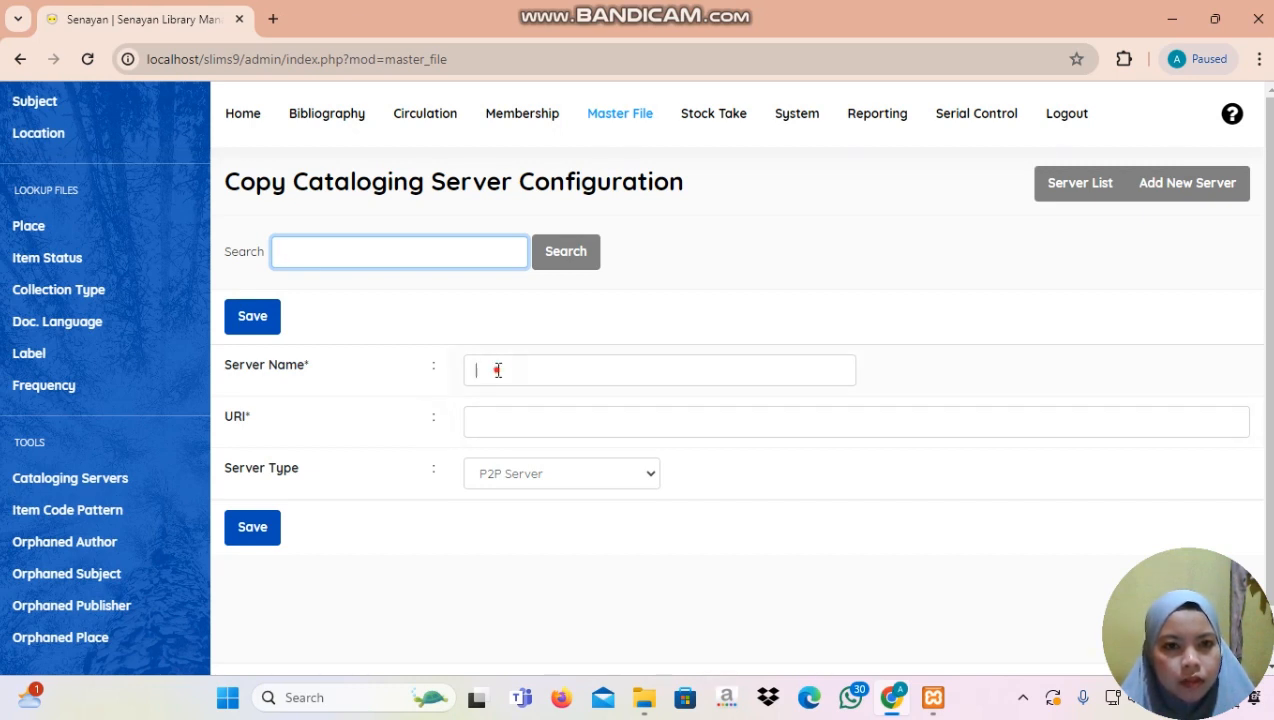
pyautogui.write('e')
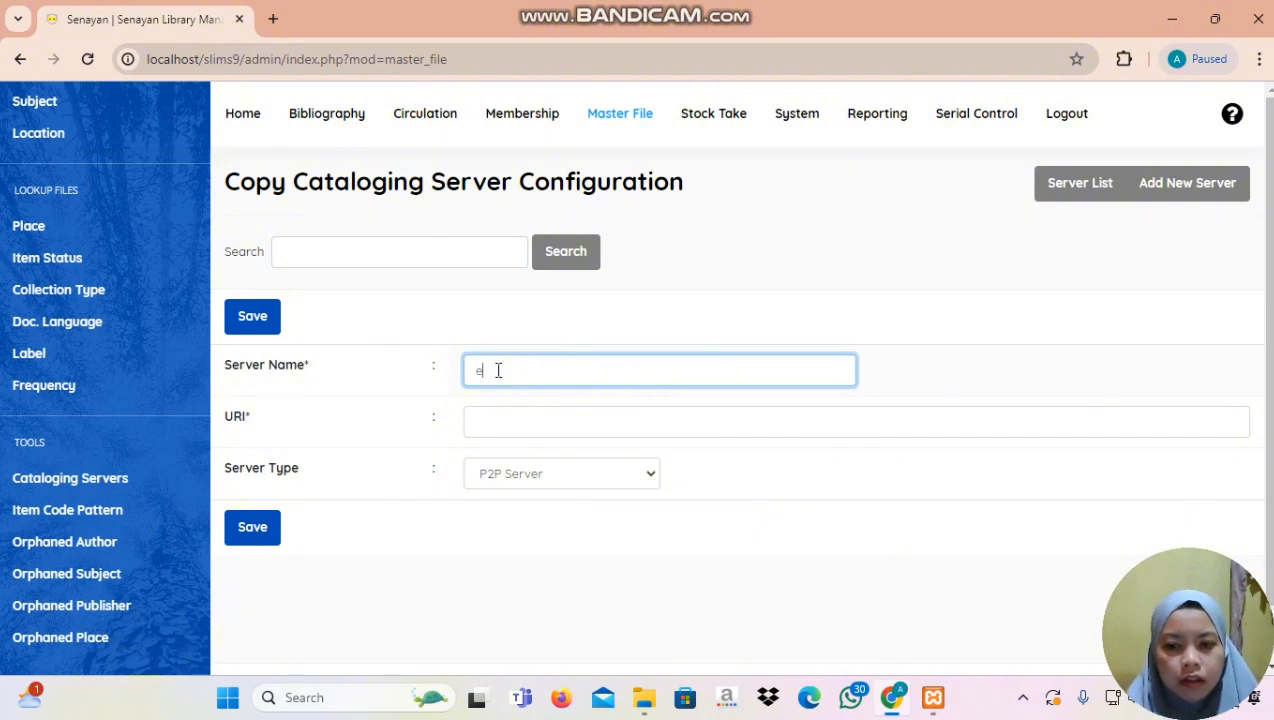
pyautogui.write('-lib')
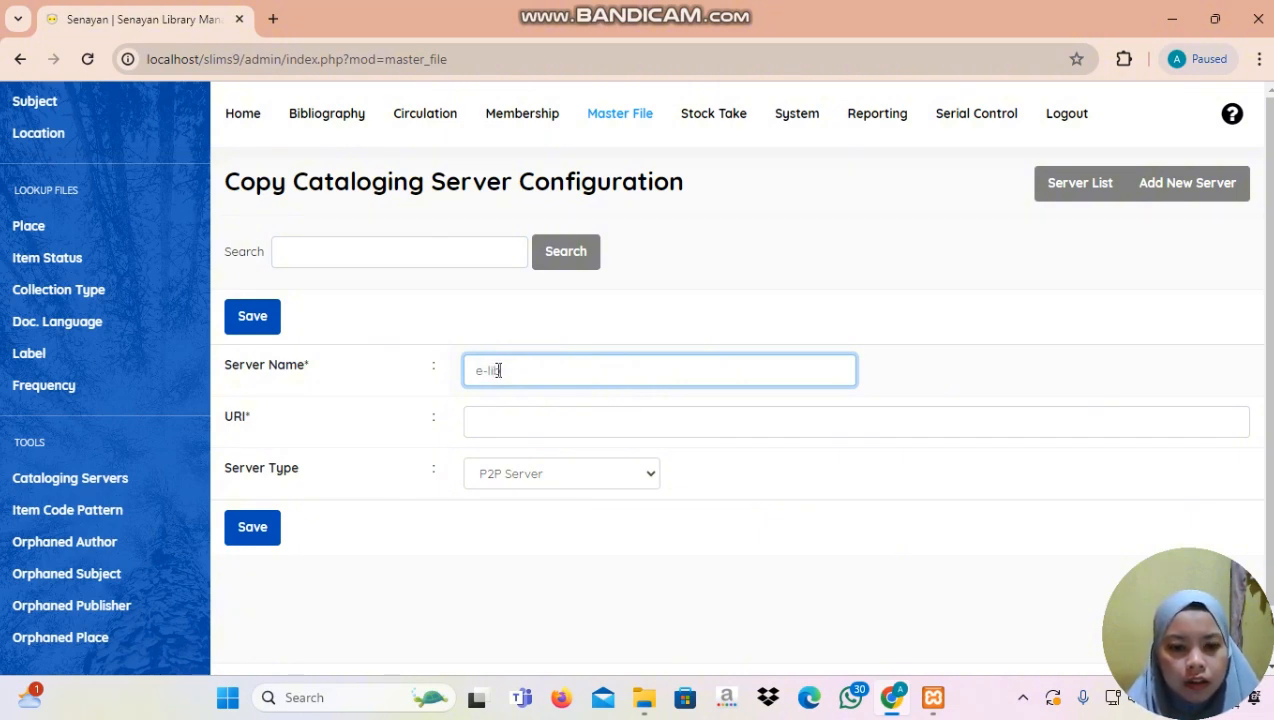
pyautogui.write('rary')
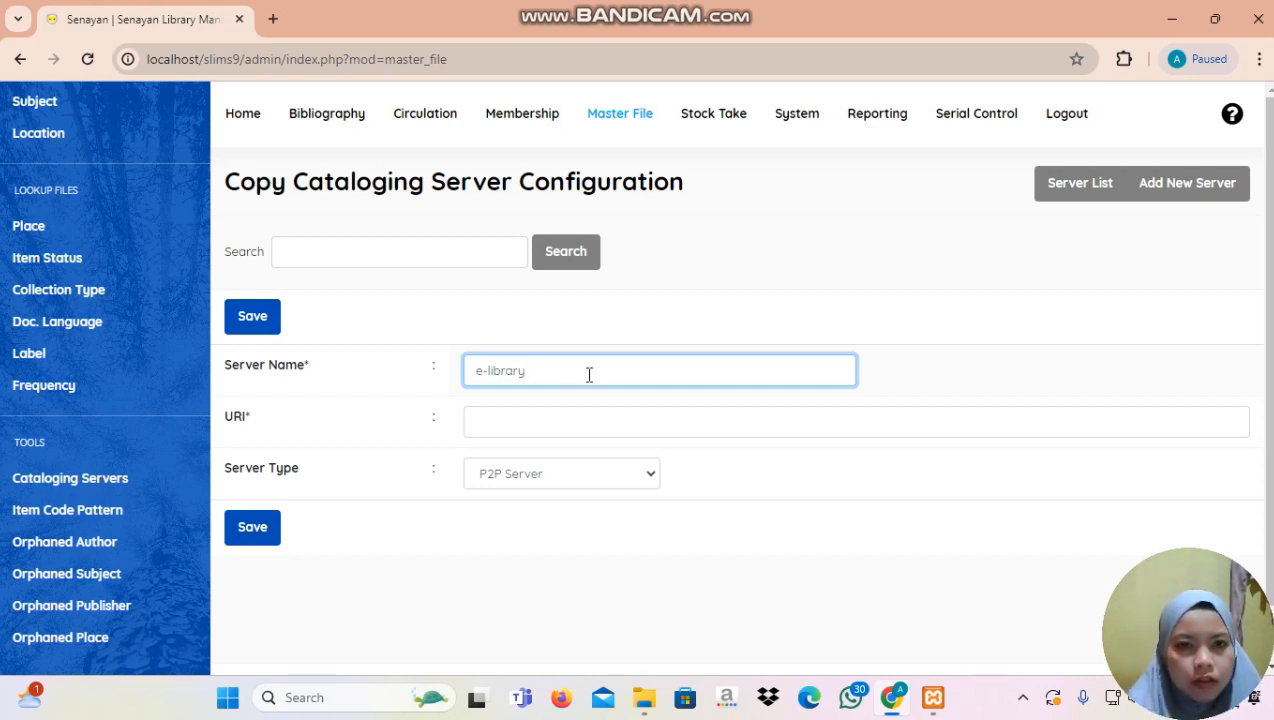
pyautogui.press('capslock')
pyautogui.write('R')
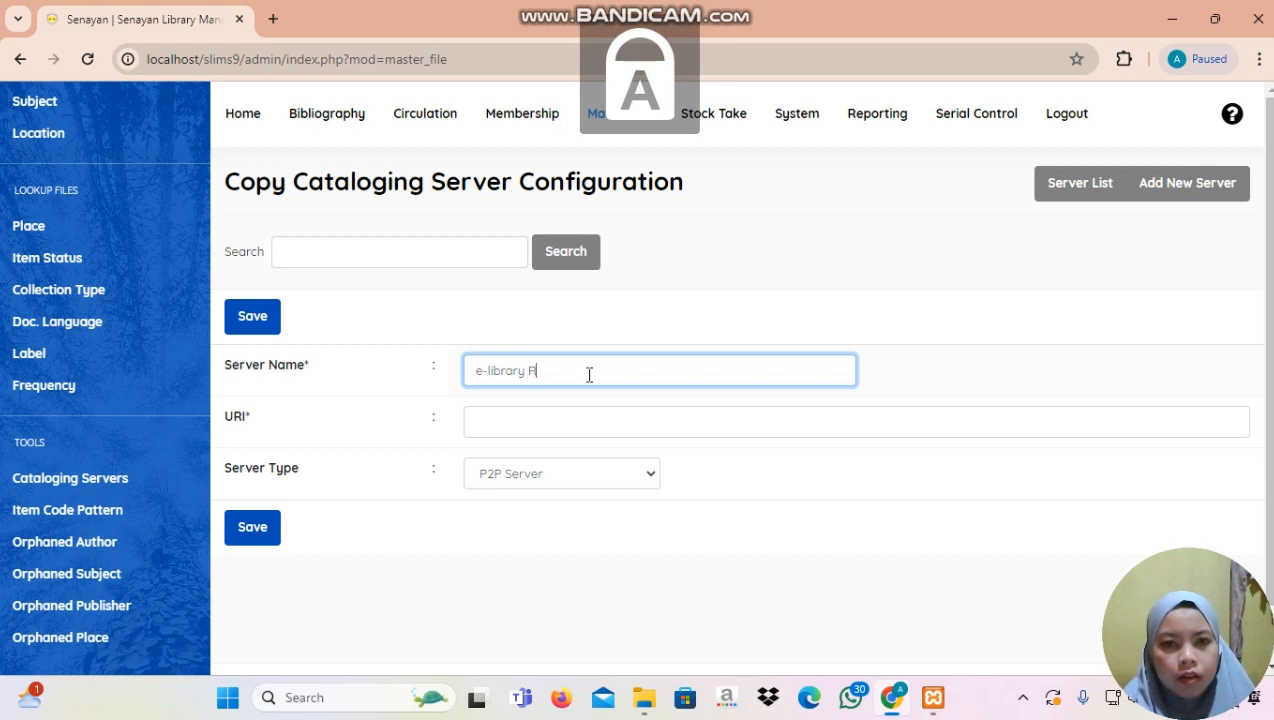
pyautogui.press('capslock')
pyautogui.write('u')
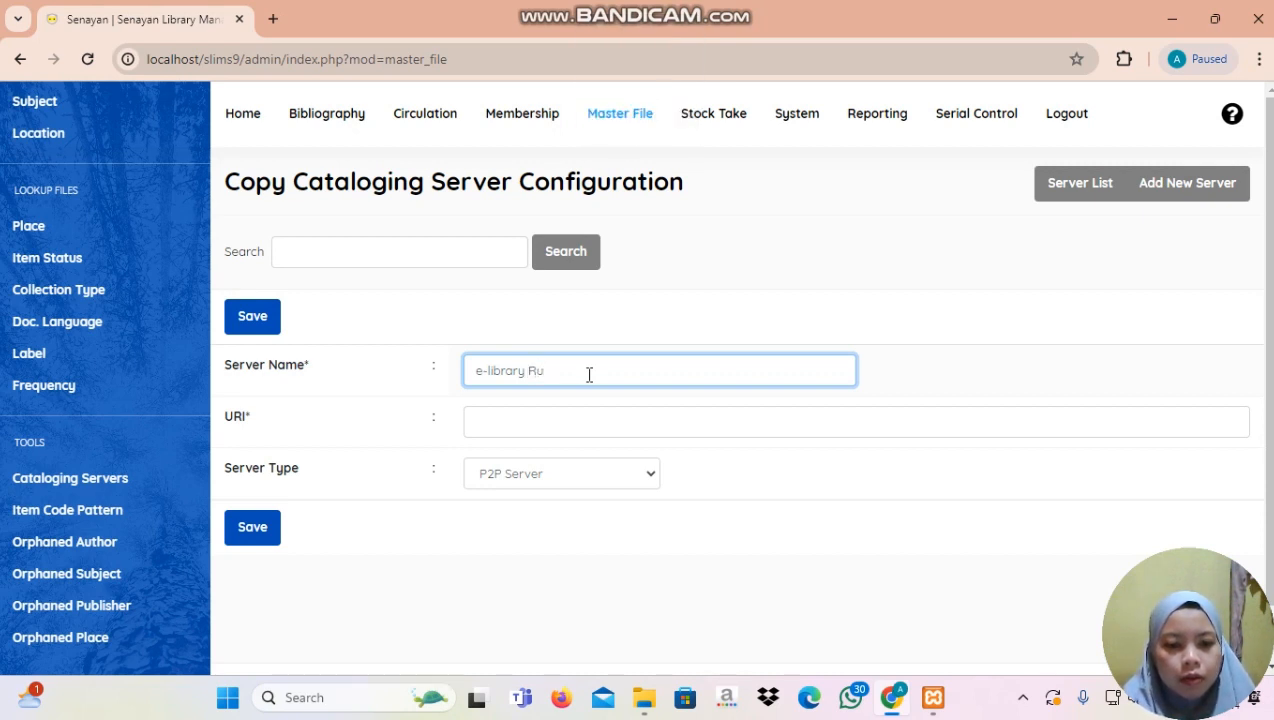
pyautogui.write('ang')
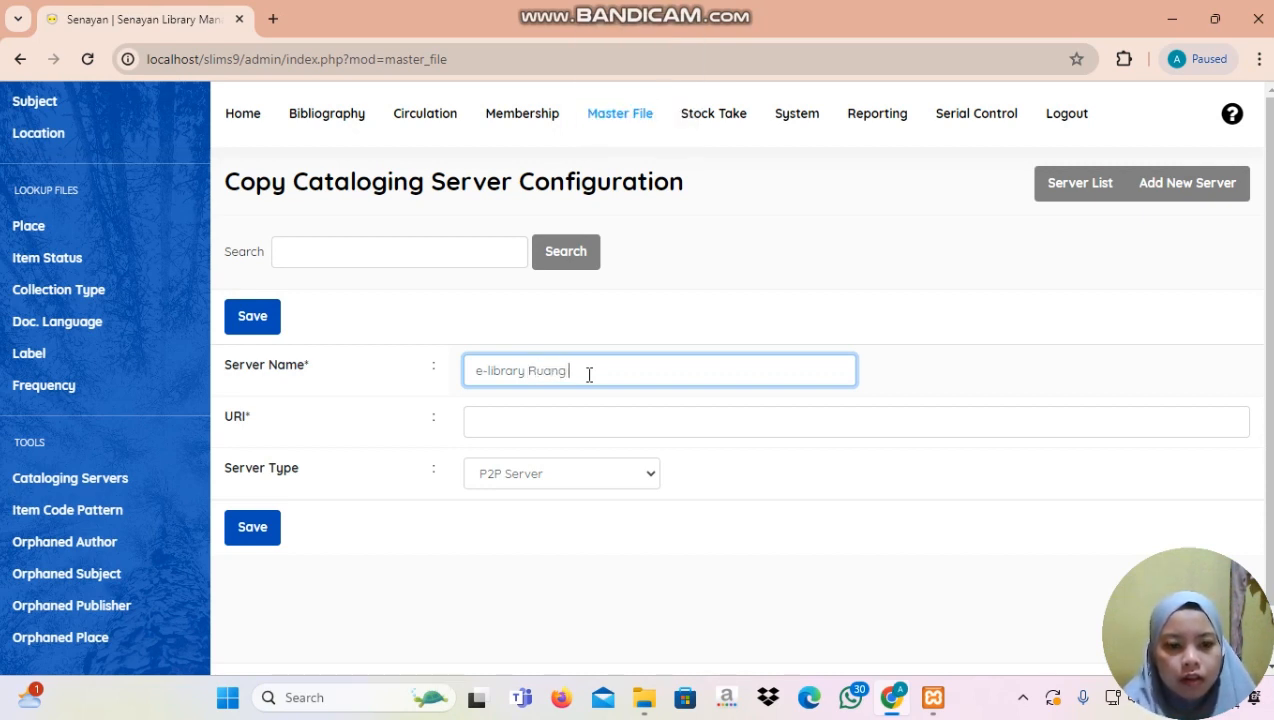
pyautogui.press('capslock')
pyautogui.write('B')
pyautogui.press('capslock')
pyautogui.write('at')
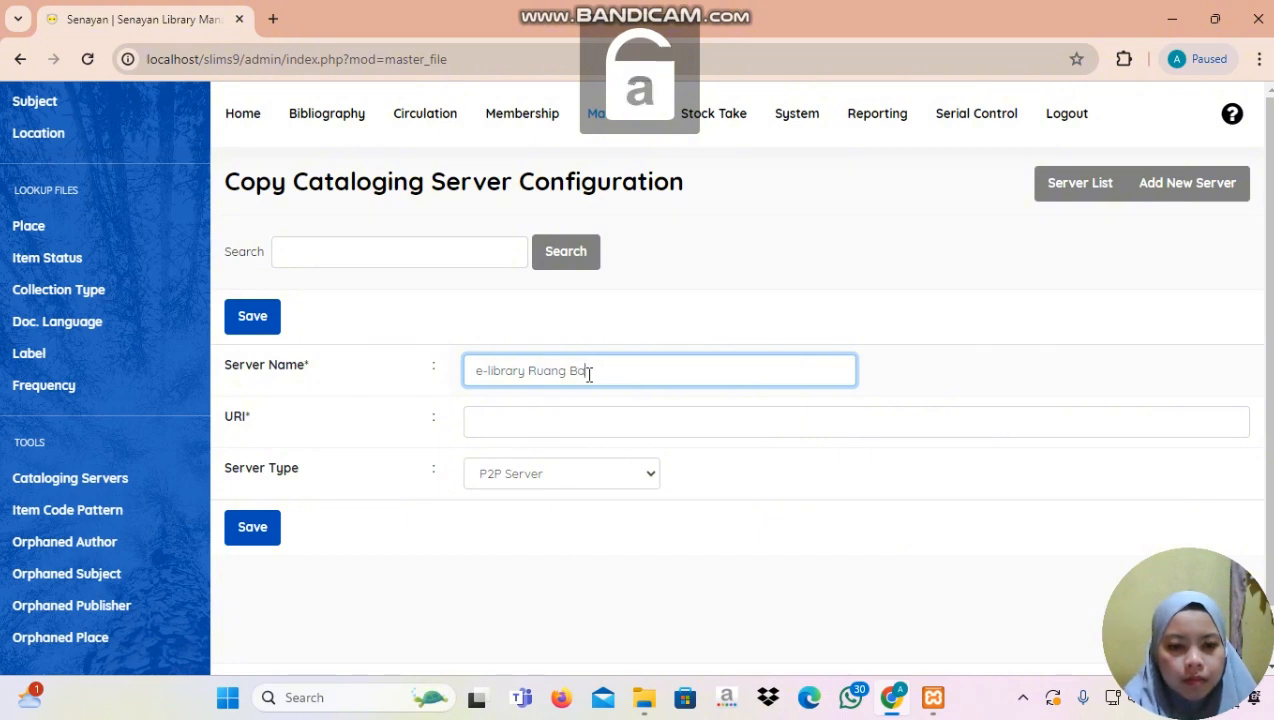
pyautogui.press('capslock')
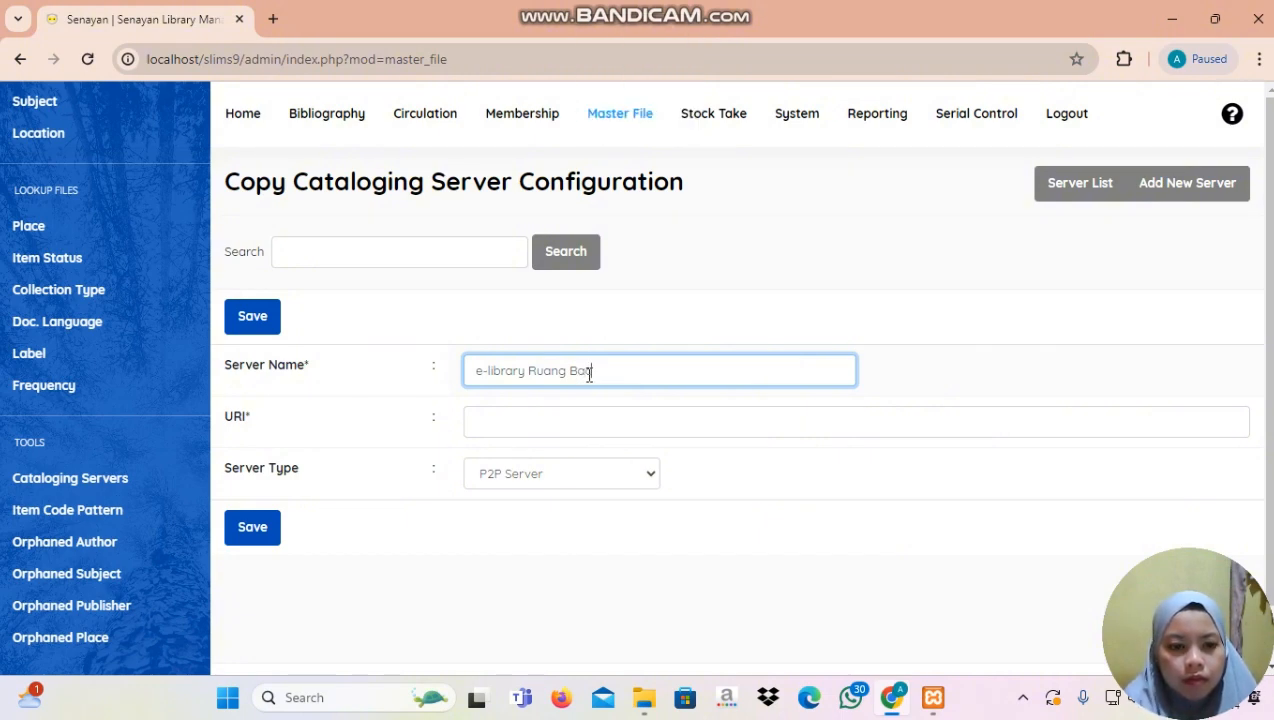
pyautogui.press('capslock')
pyautogui.write('a')
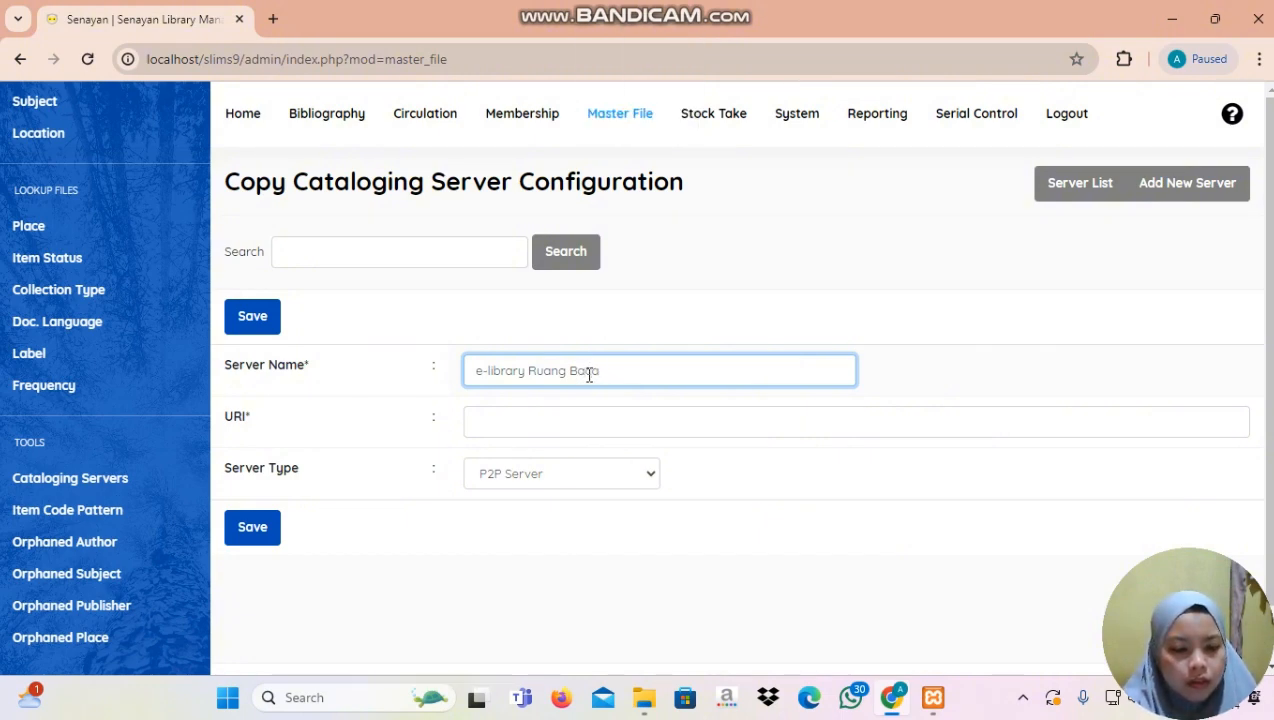
pyautogui.press('capslock')
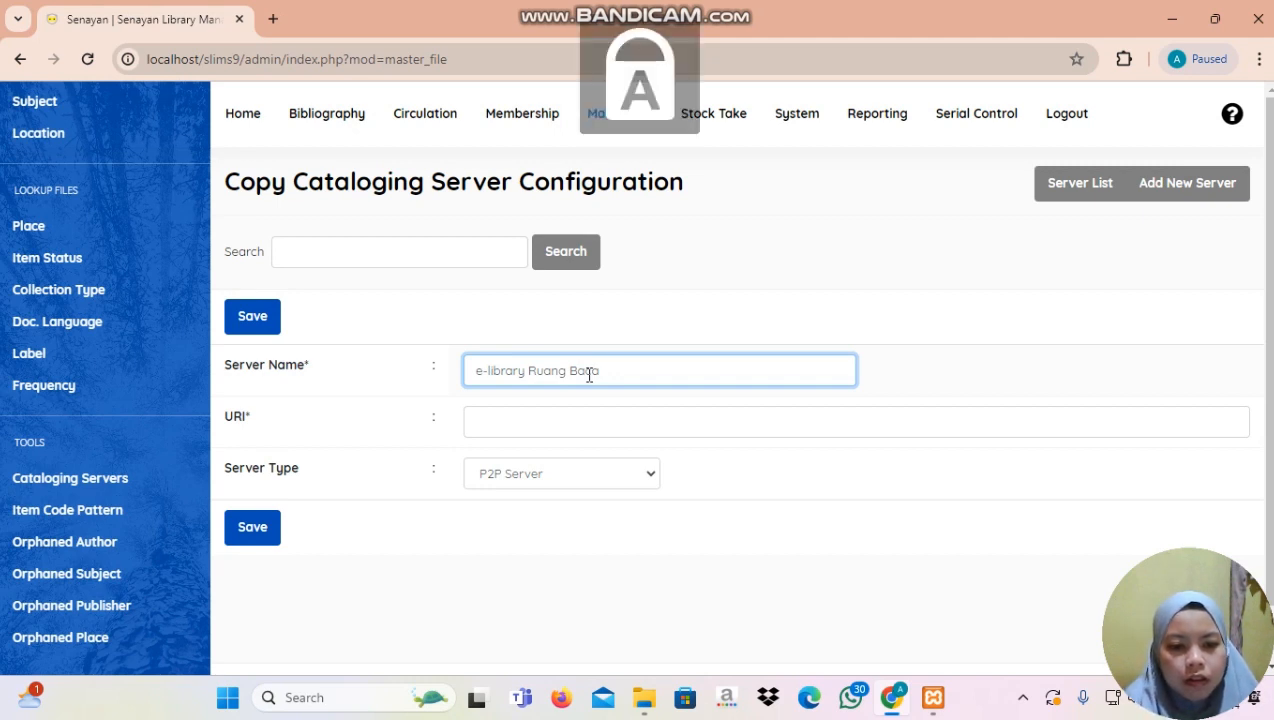
pyautogui.write('FKIP')
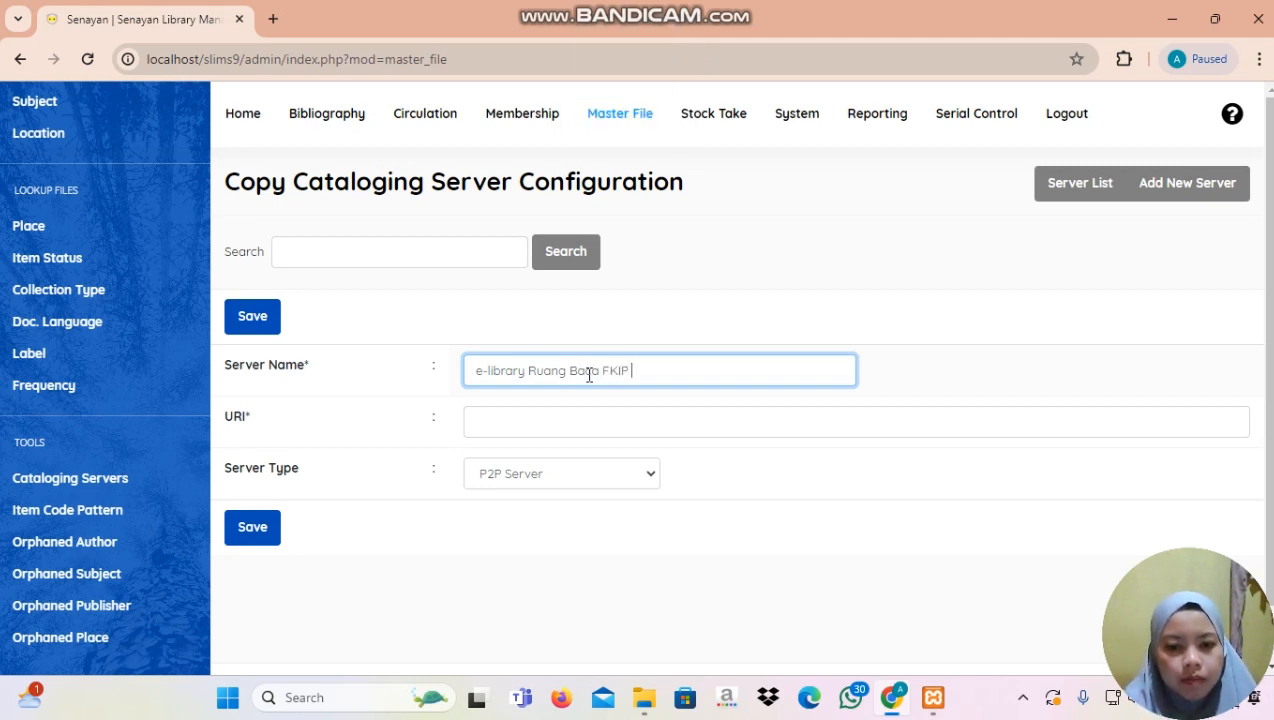
pyautogui.write(' U')
pyautogui.press('capslock')
pyautogui.write('ntan')
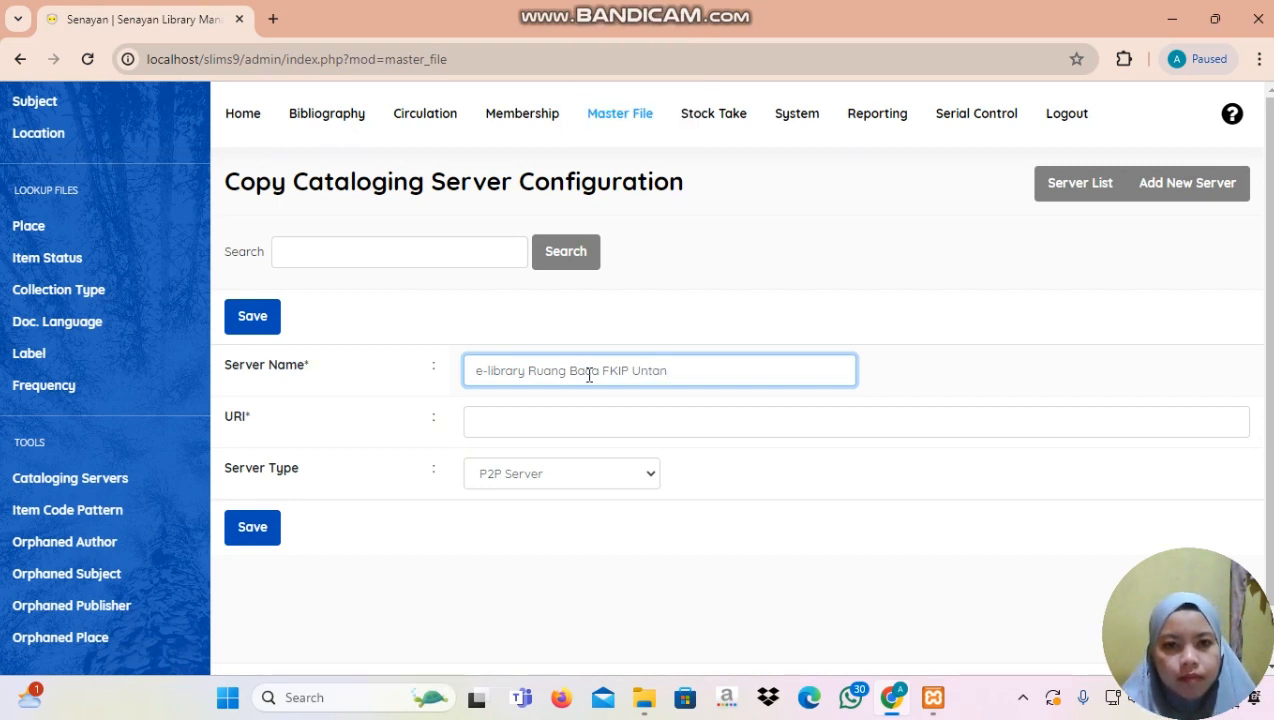
# - Capitalize the L in the server name so it reads "e-Library Ruang Baca FKIP Untan"
pyautogui.click(557, 422)
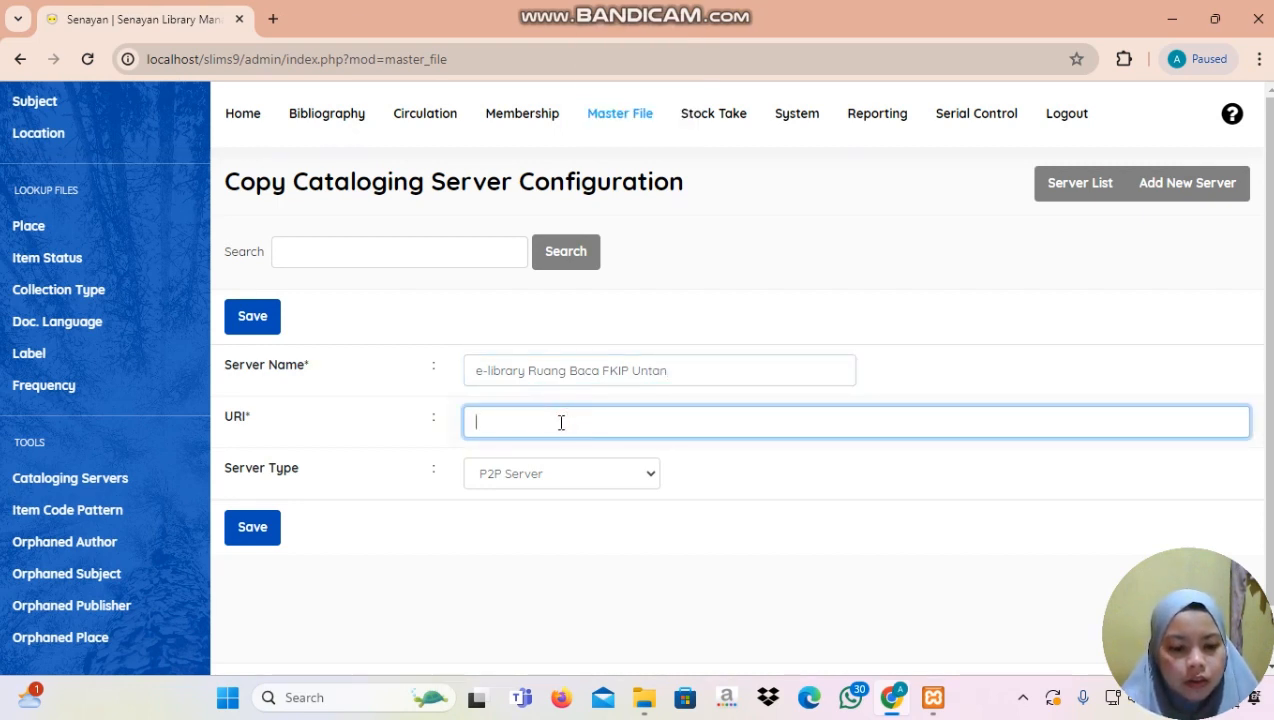
pyautogui.click(490, 371)
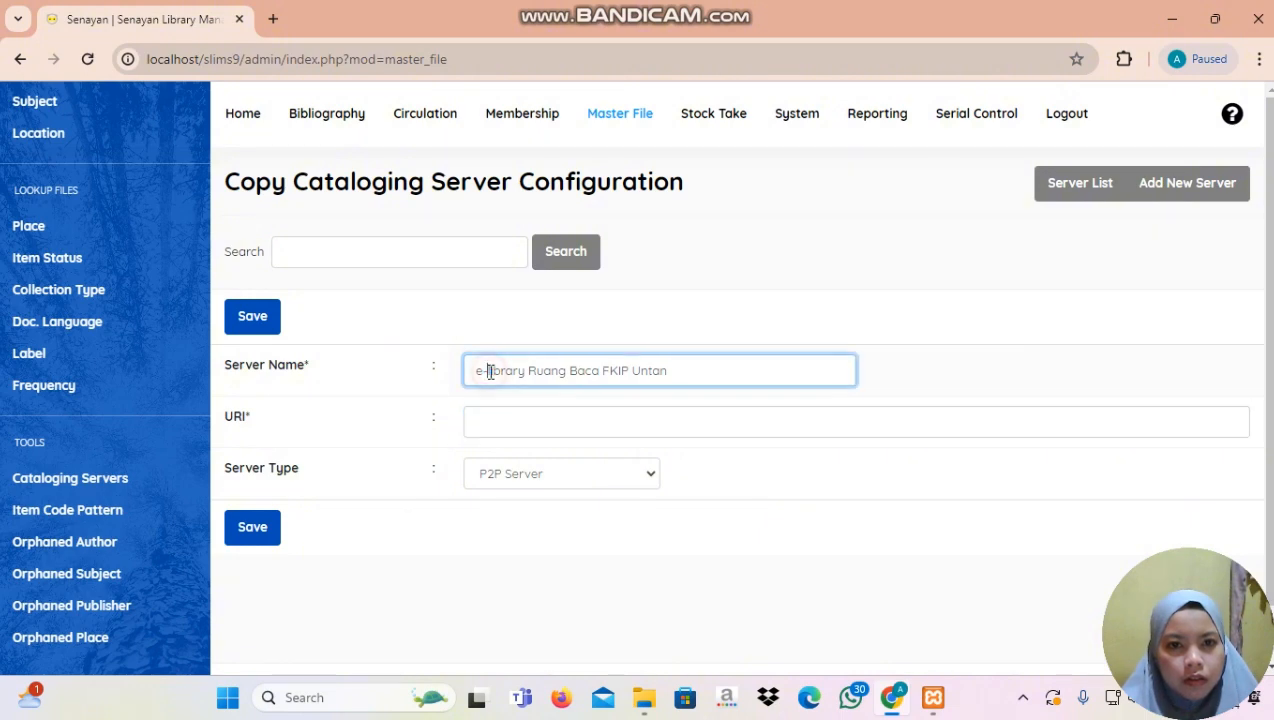
pyautogui.click(491, 371)
pyautogui.press('BackSpace')
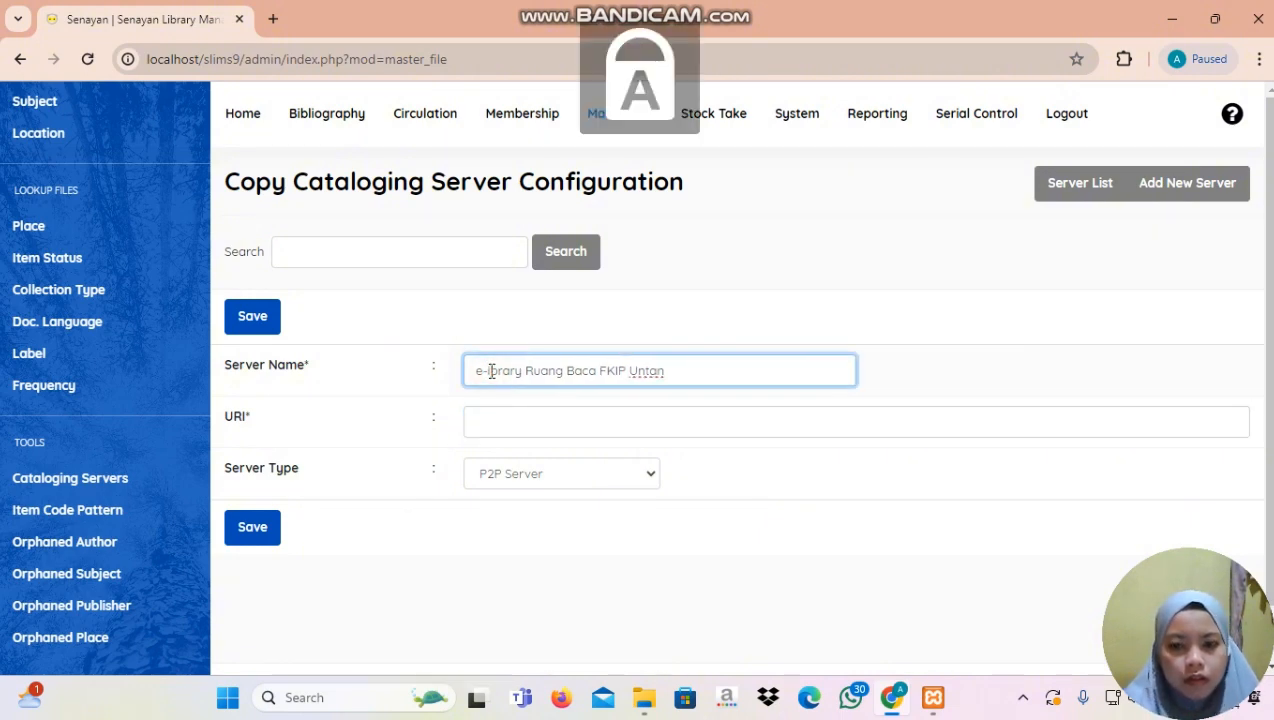
pyautogui.write('L')
pyautogui.click(549, 424)
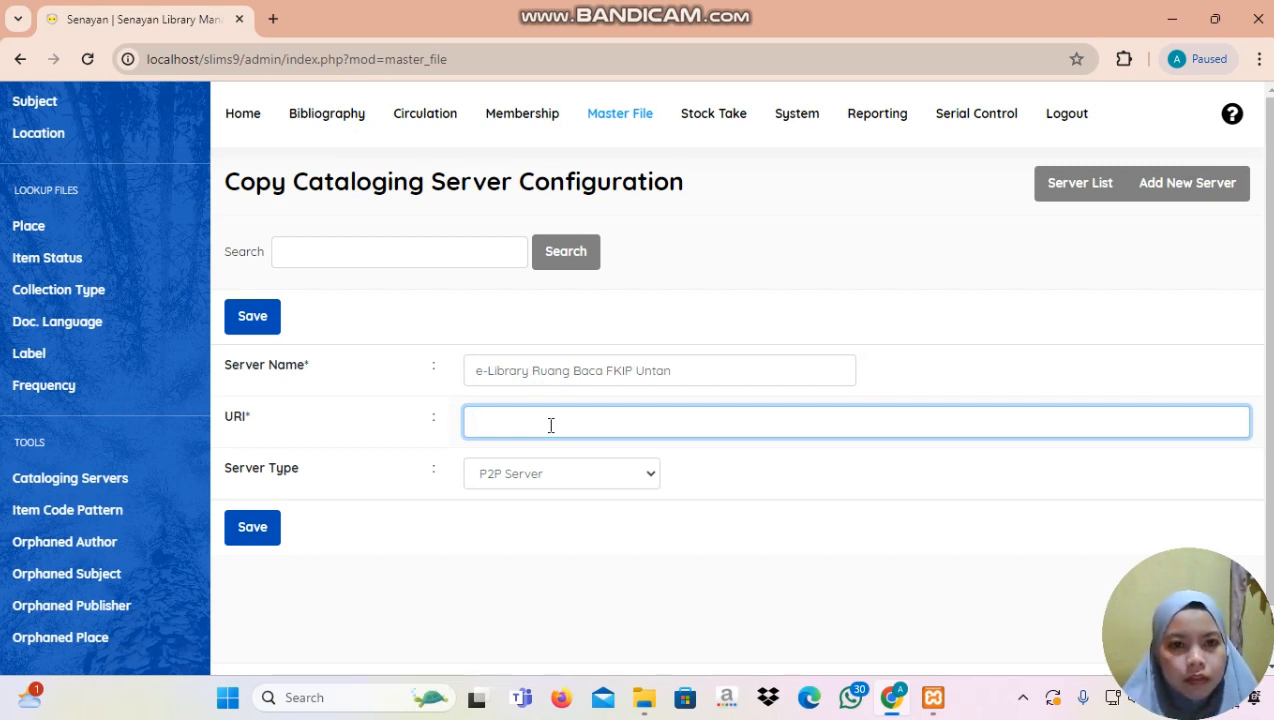
pyautogui.write('H')
pyautogui.press('BackSpace')
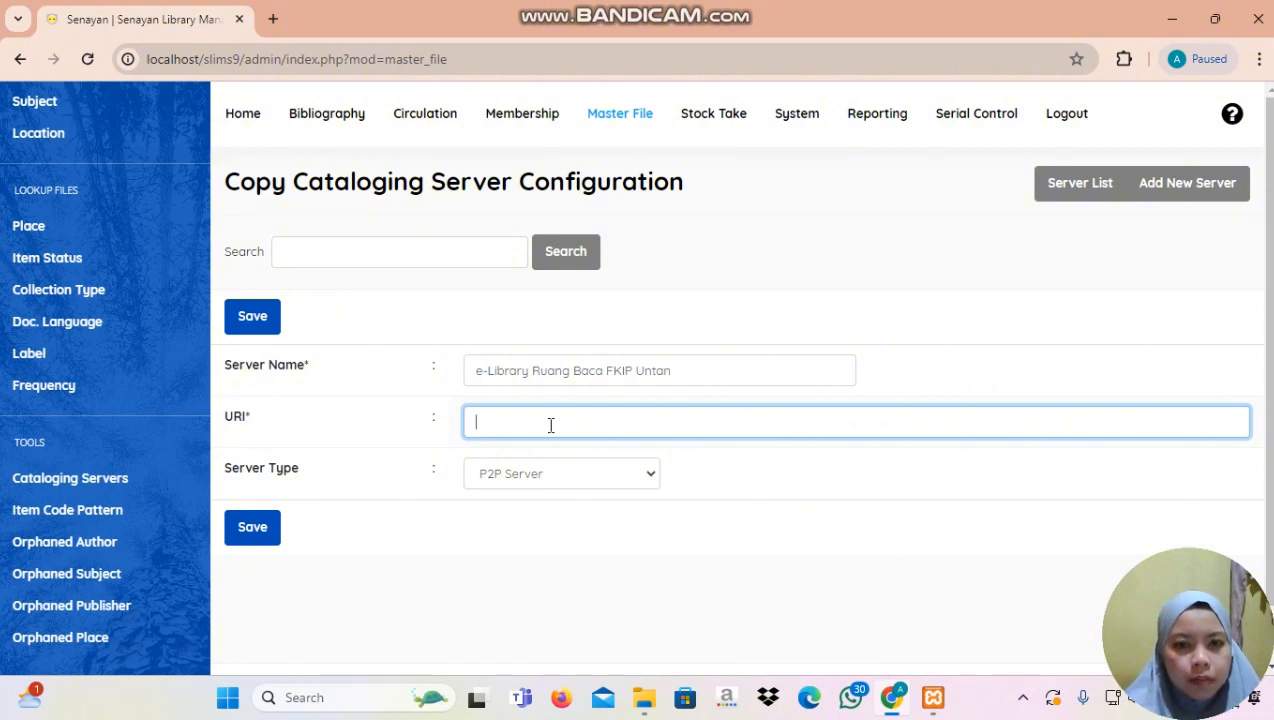
pyautogui.press('capslock')
pyautogui.write('htt')
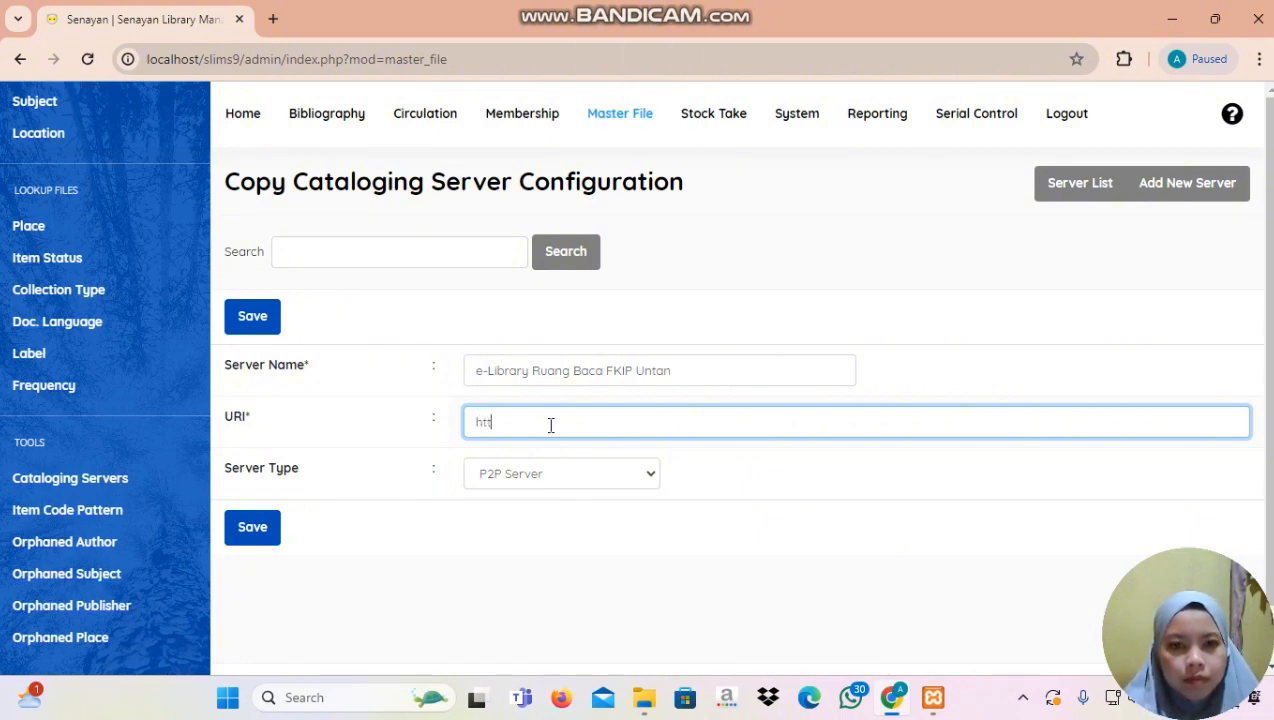
pyautogui.write('p')
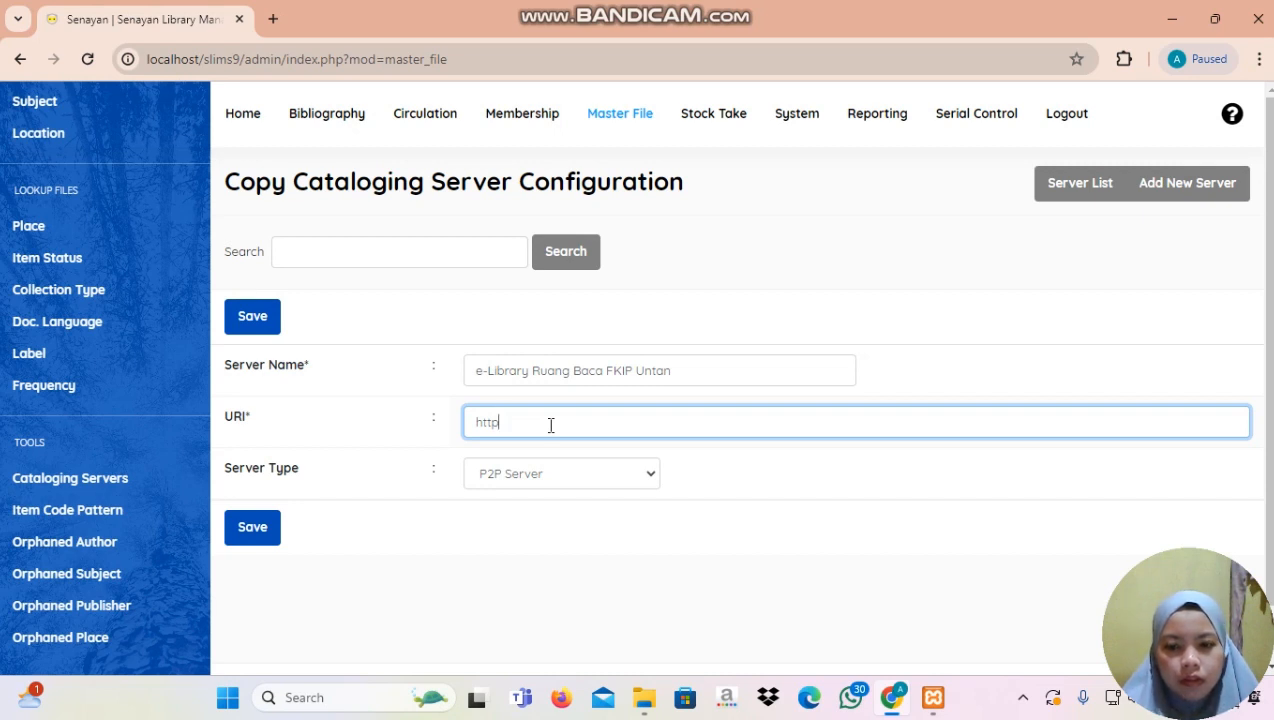
pyautogui.write(':')
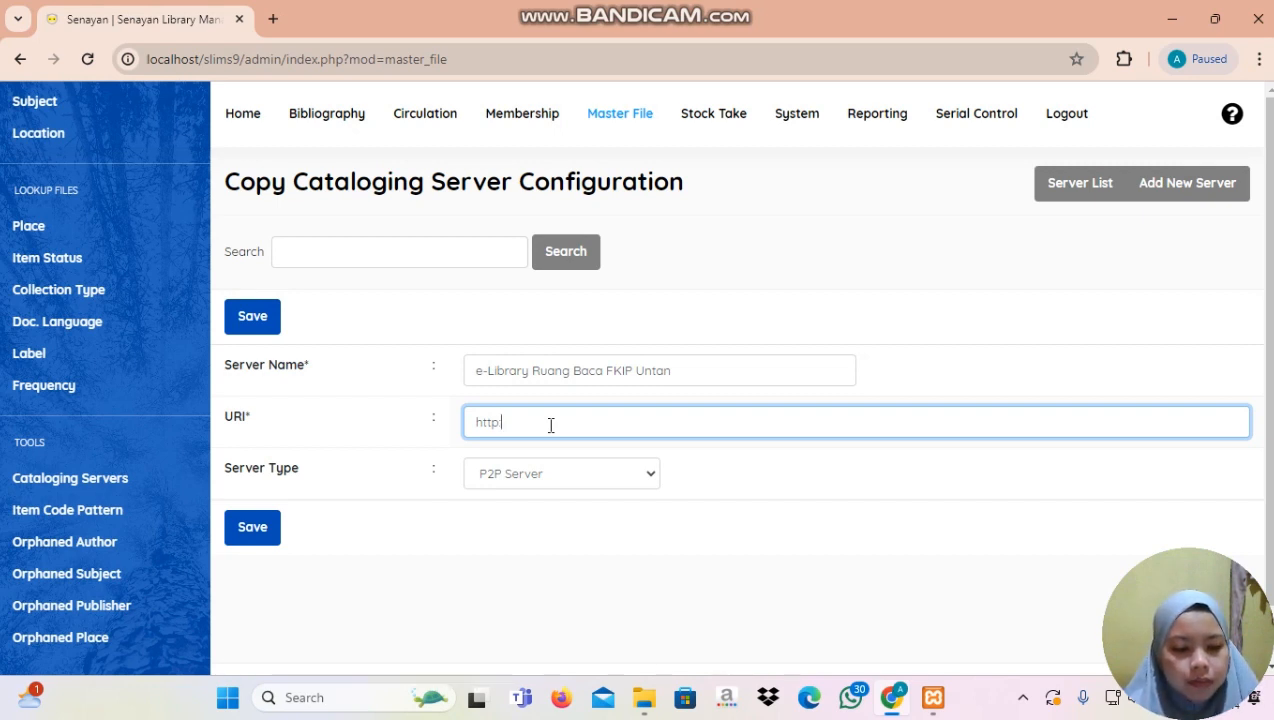
pyautogui.write('//')
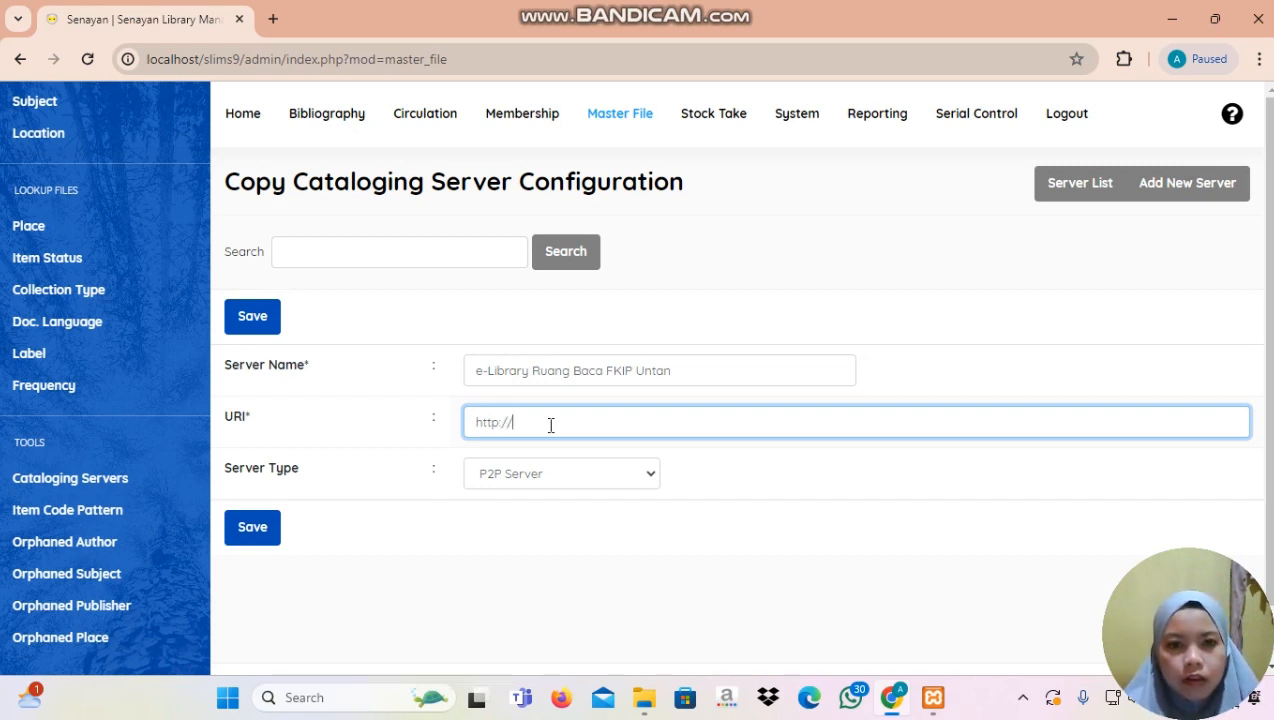
pyautogui.write('elib')
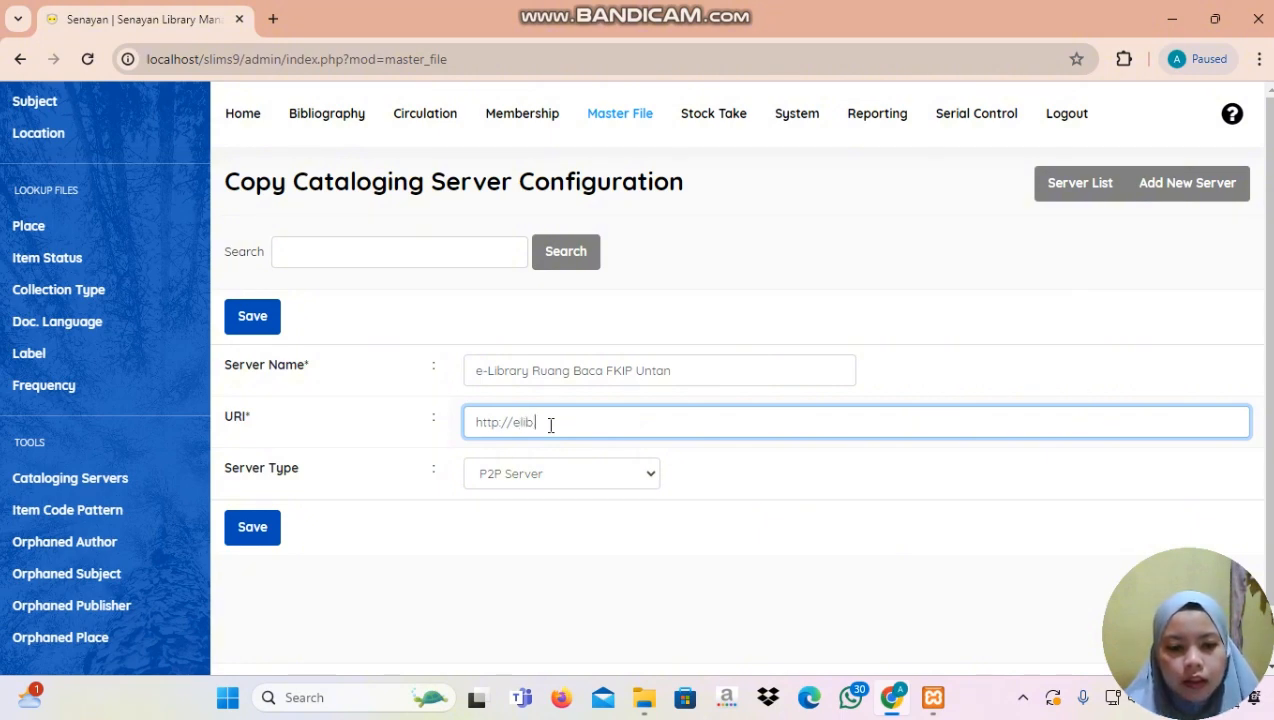
pyautogui.write('.fkip')
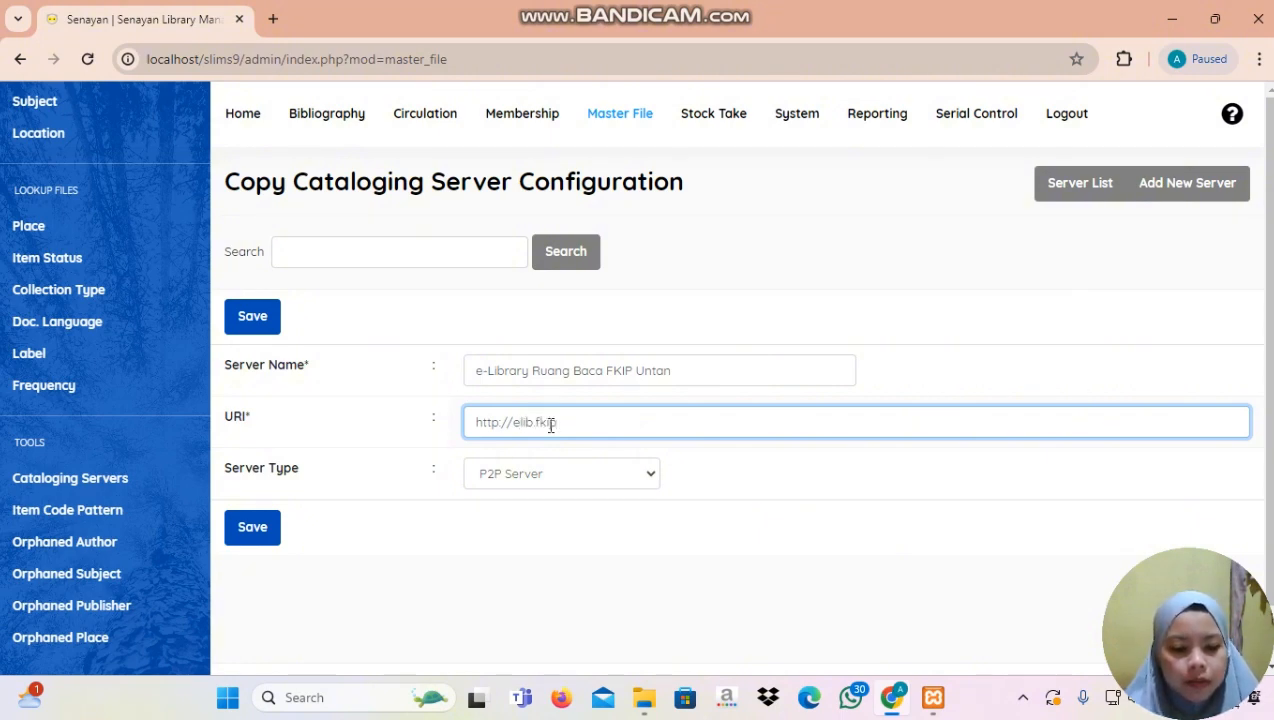
pyautogui.write('.u')
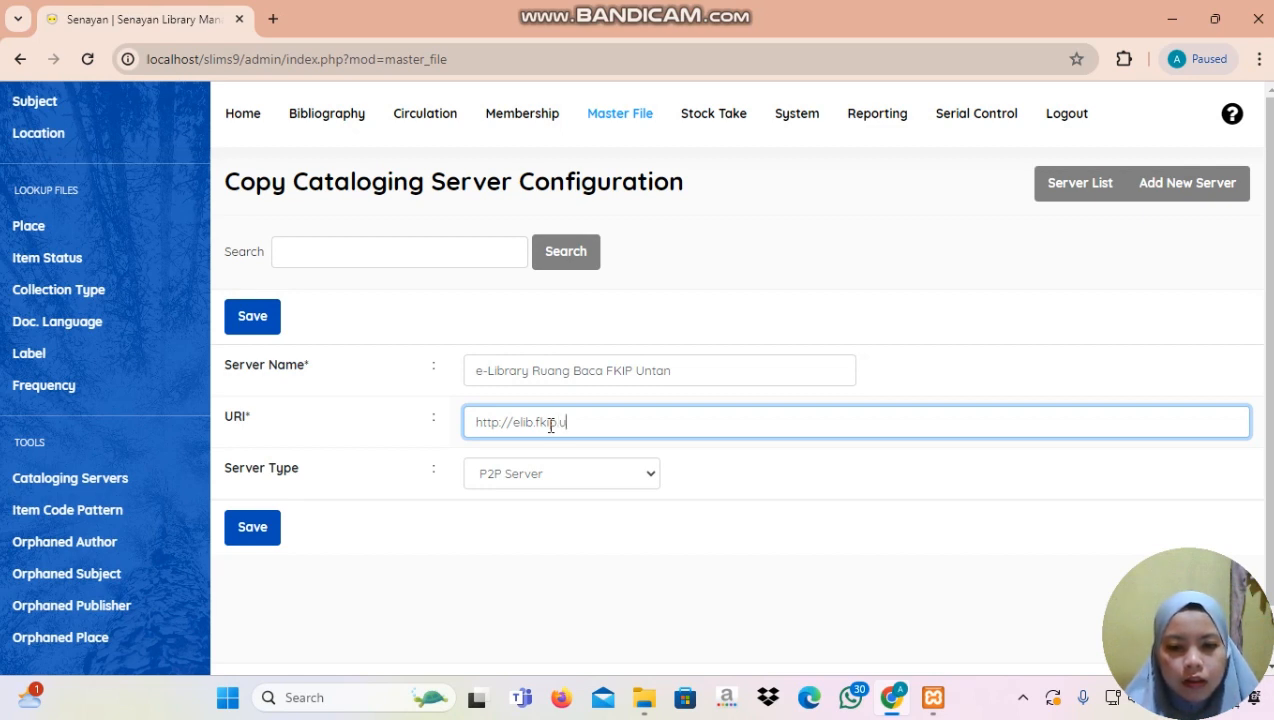
pyautogui.write('ntan')
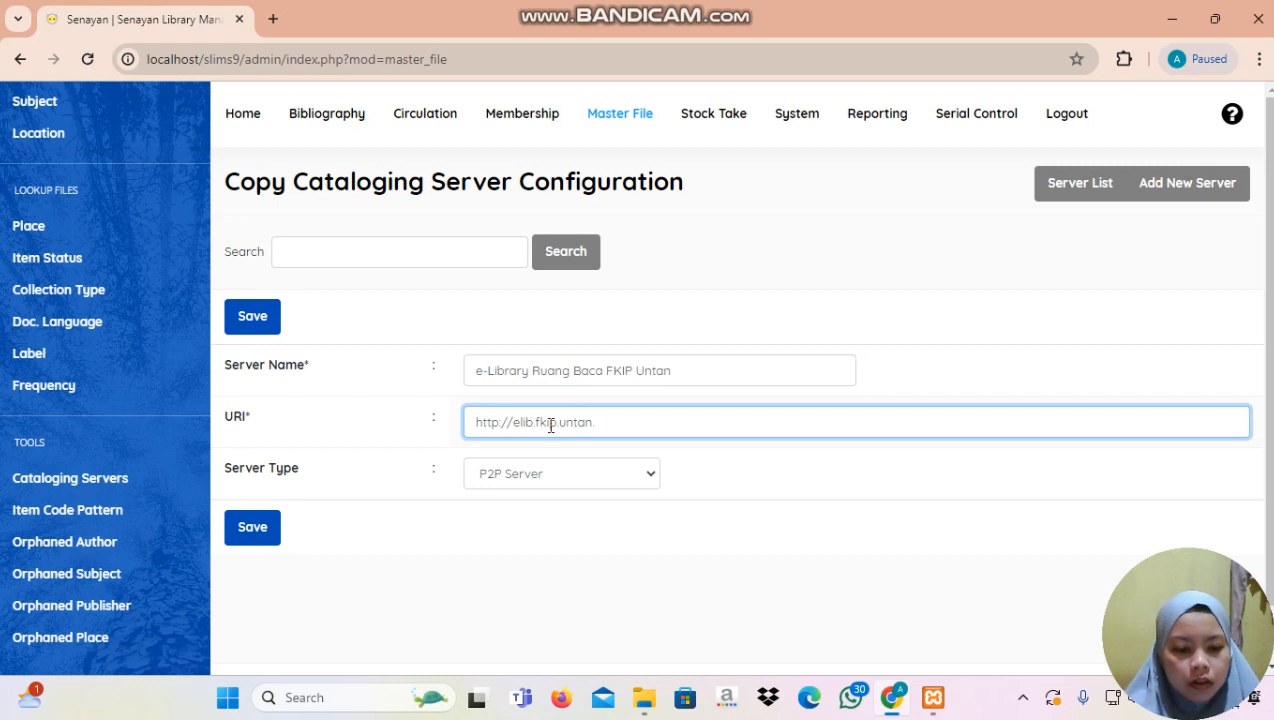
pyautogui.write('.ac')
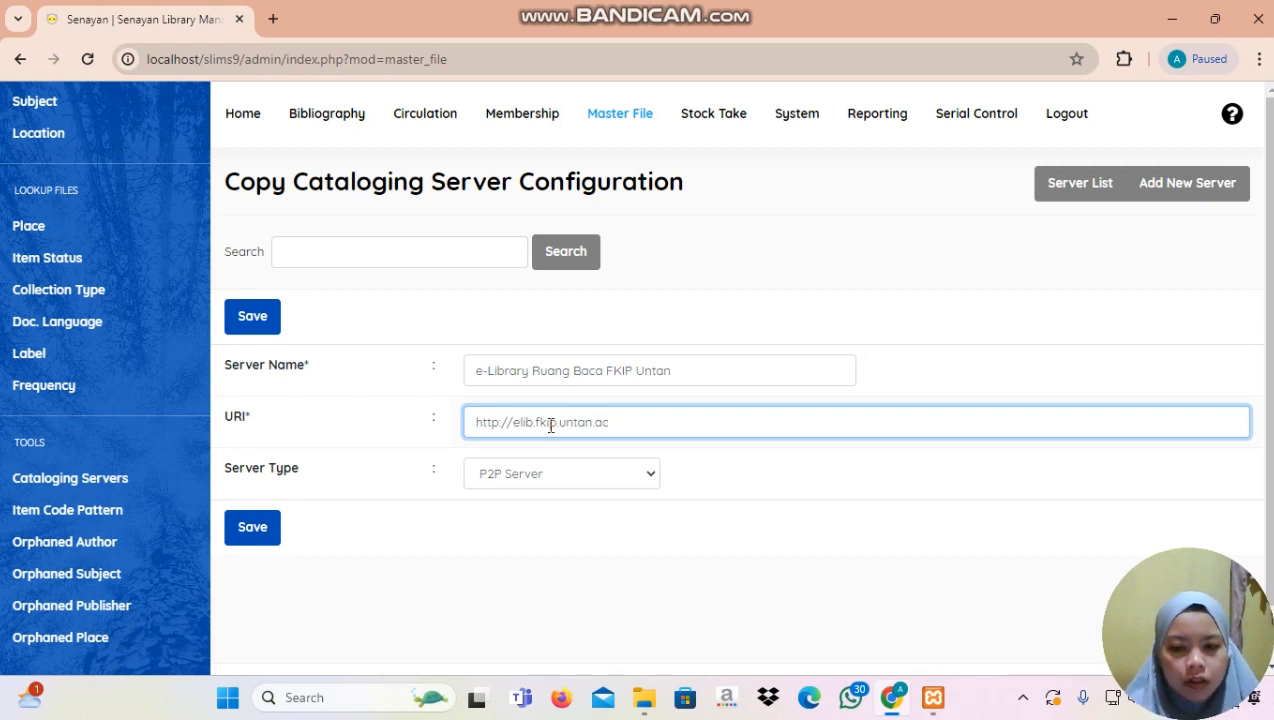
pyautogui.write('.id')
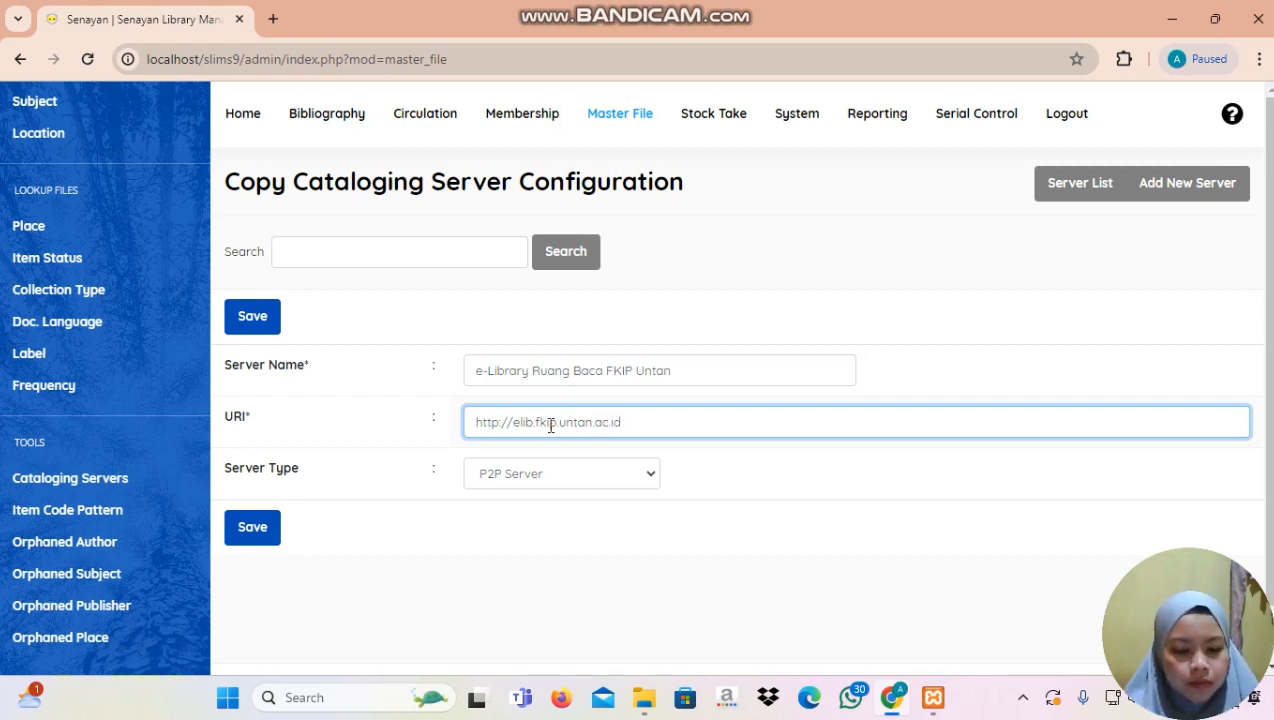
pyautogui.write('/')
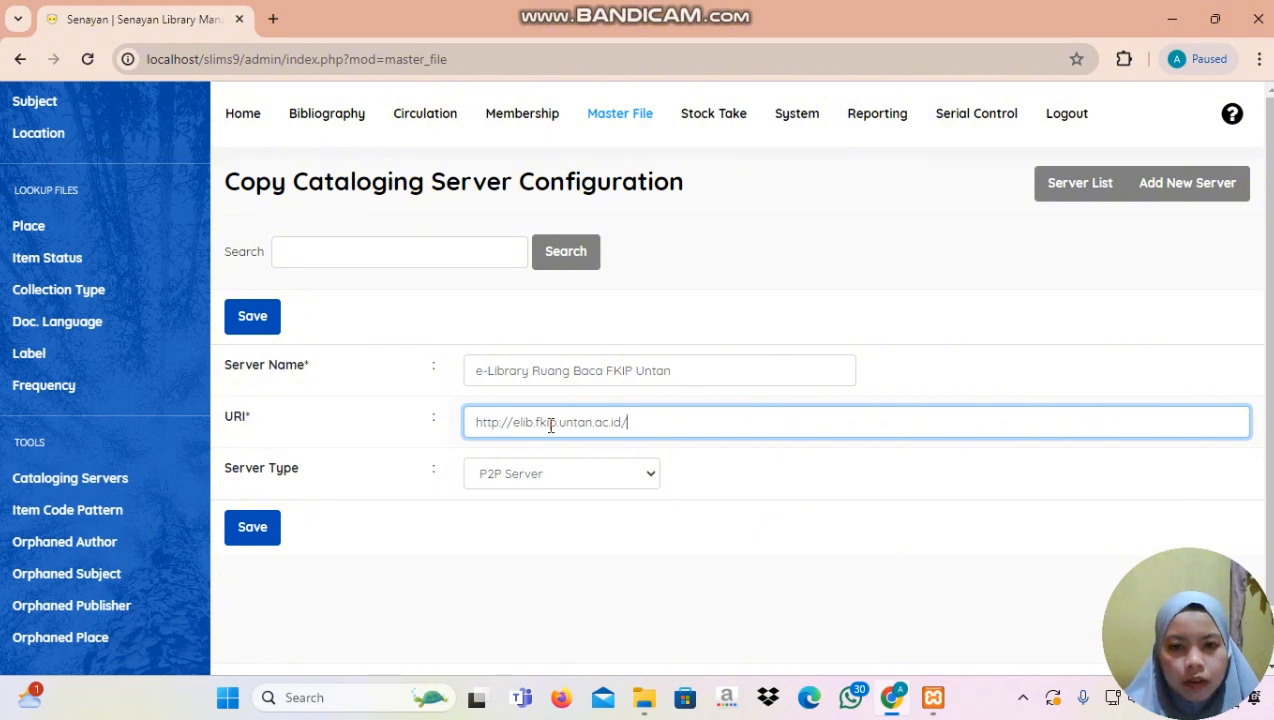
pyautogui.write('in')
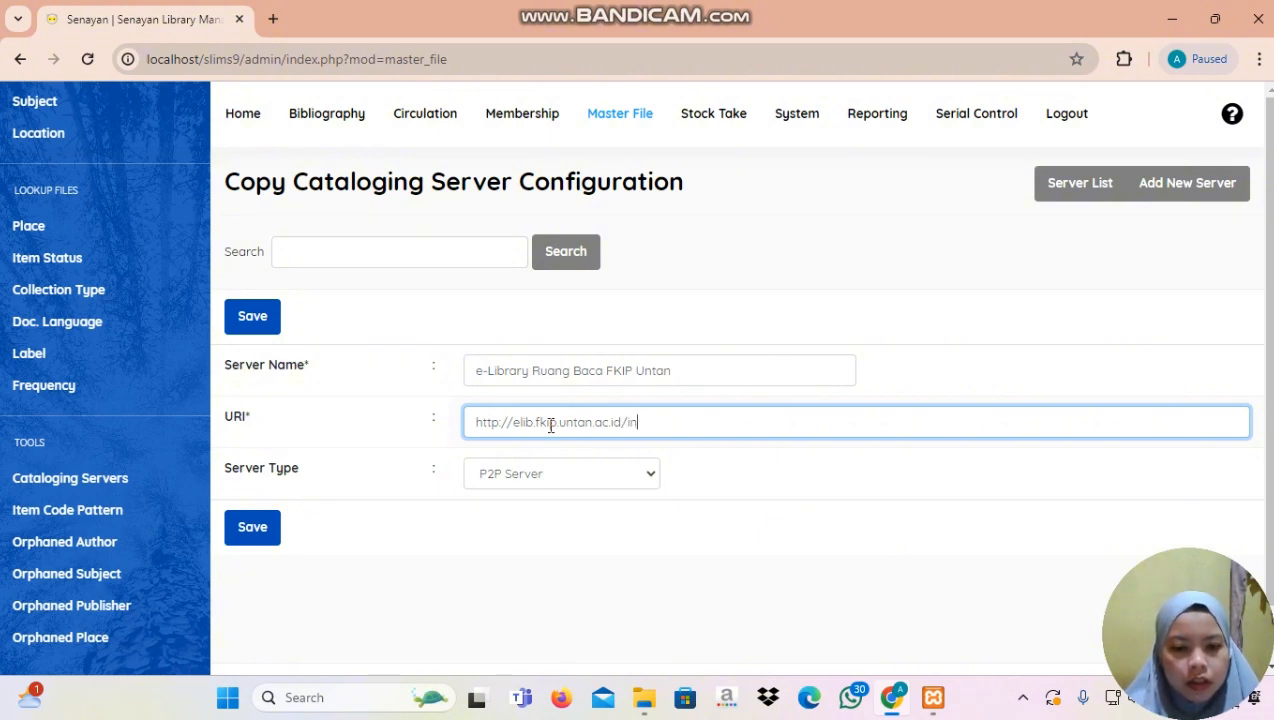
pyautogui.write('dex.php')
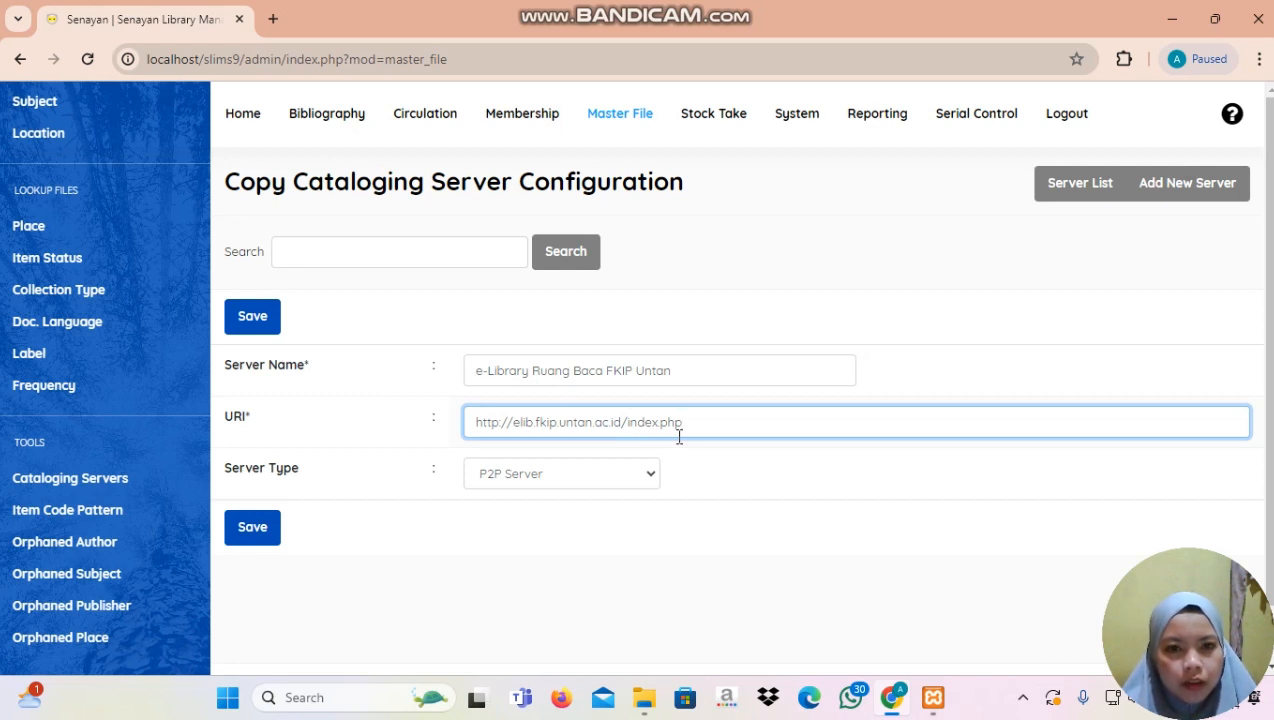
# - Keep P2P Server as the server type and save the new copy cataloging server
pyautogui.click(590, 482)
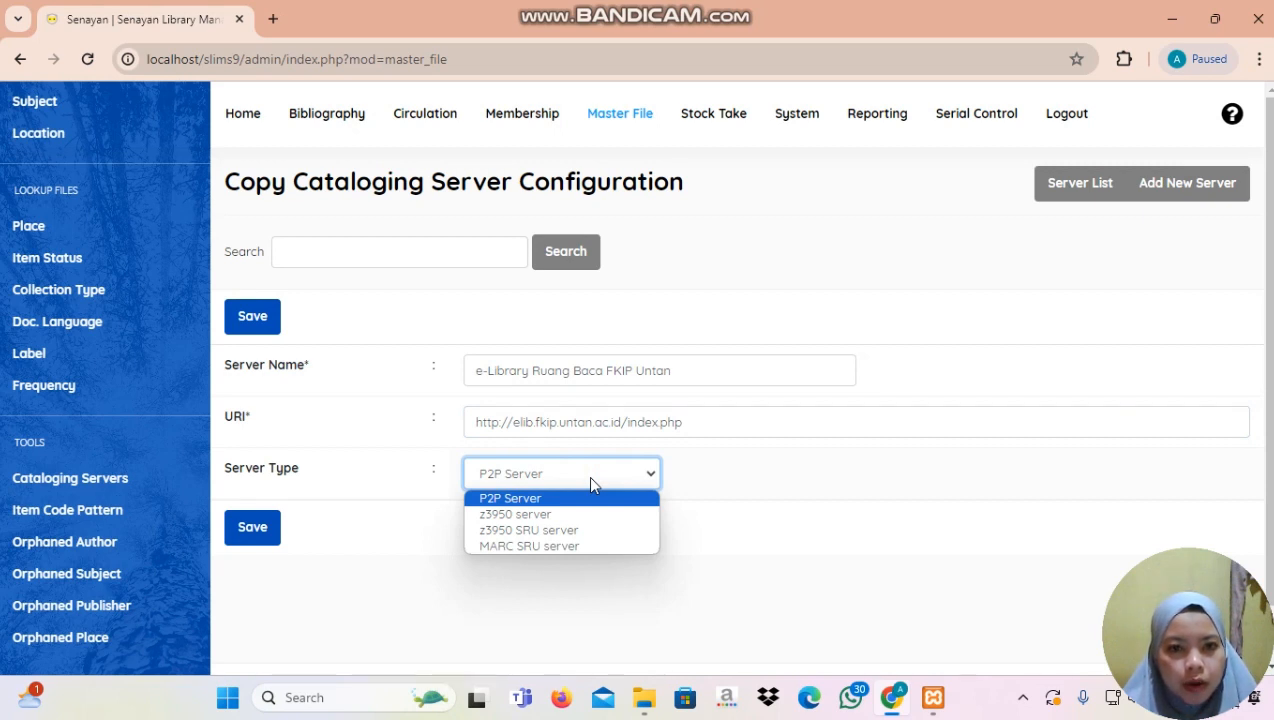
pyautogui.click(590, 484)
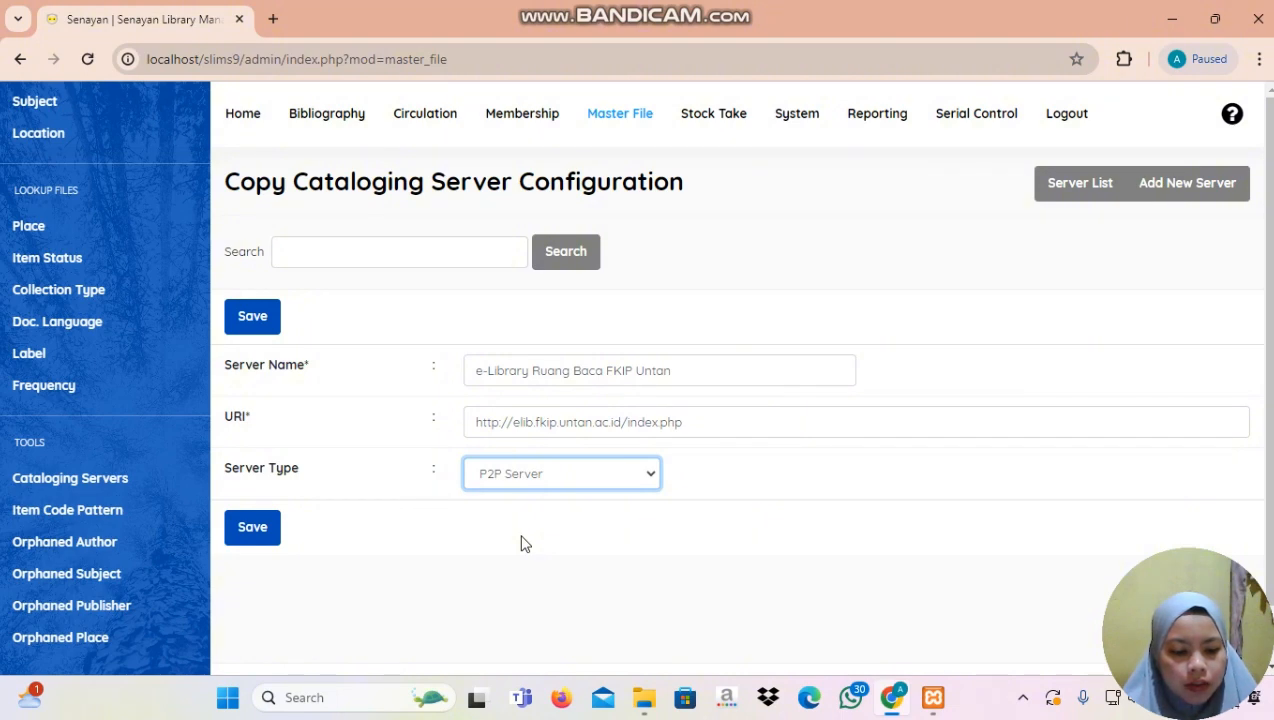
pyautogui.click(255, 540)
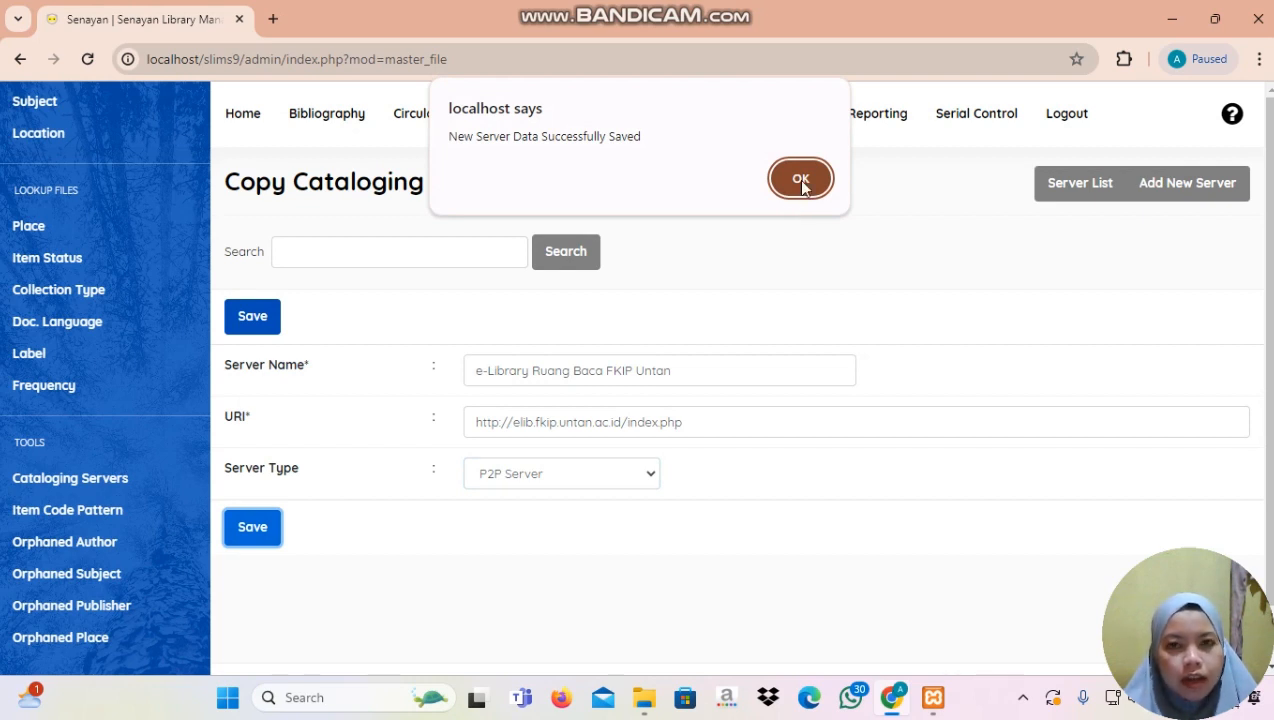
pyautogui.click(801, 178)
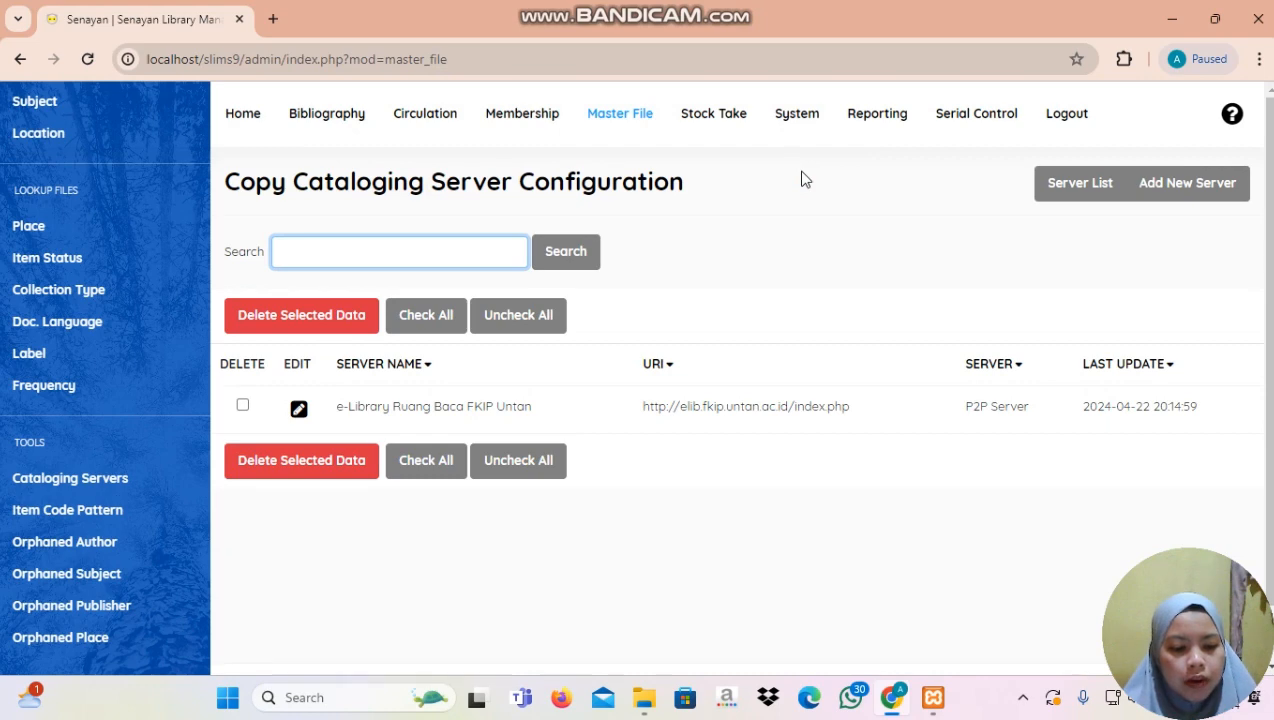
# - Open the P2P Service in the Bibliography module and choose e-Library Ruang Baca FKIP Untan as the server
pyautogui.click(354, 116)
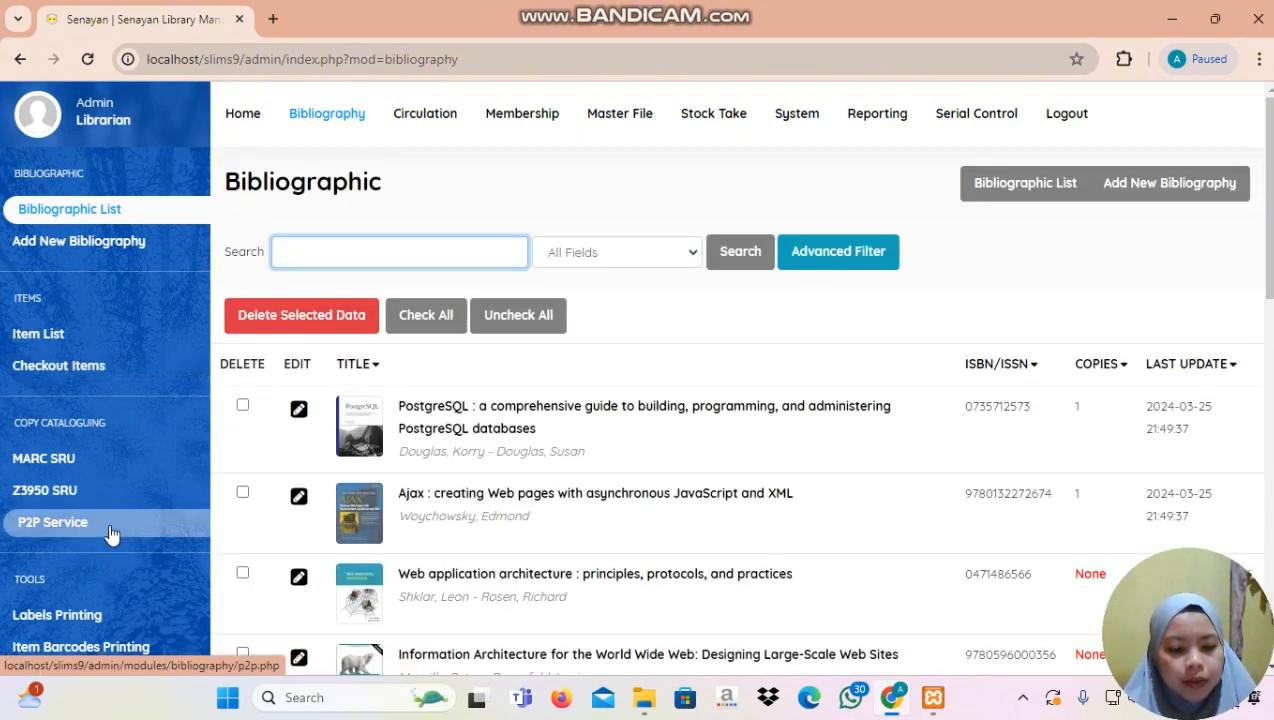
pyautogui.click(112, 535)
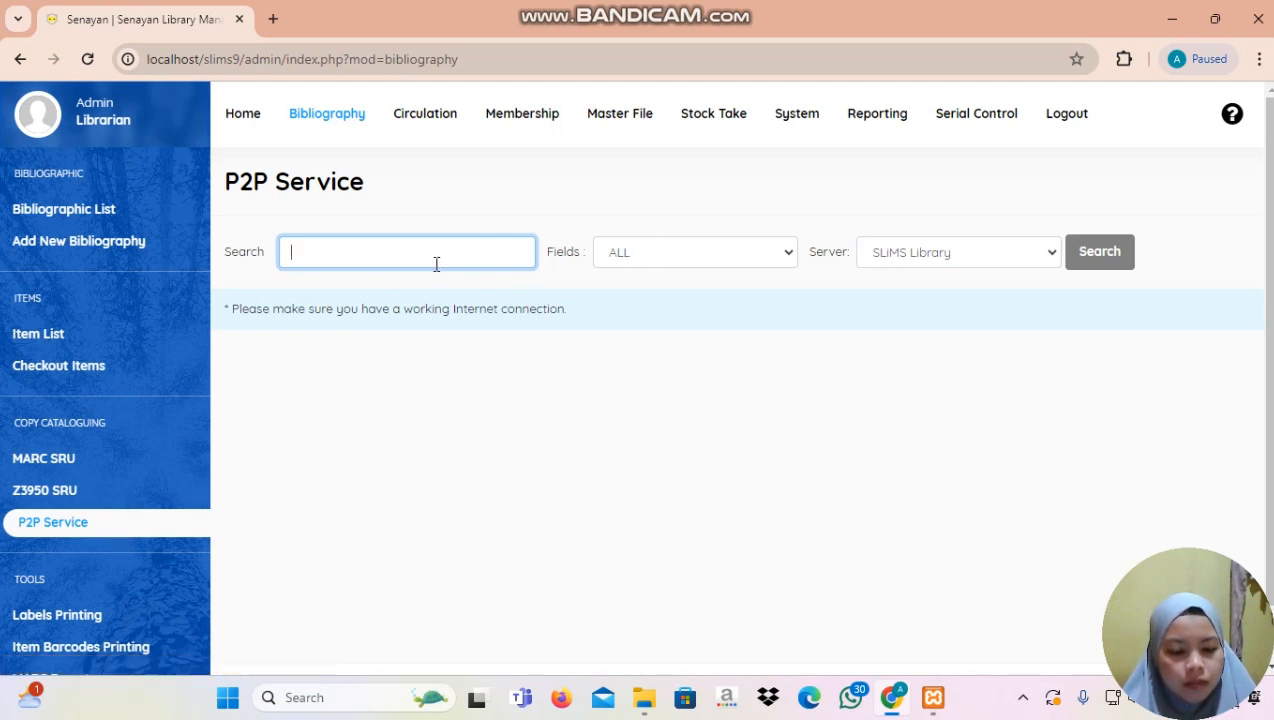
pyautogui.click(938, 253)
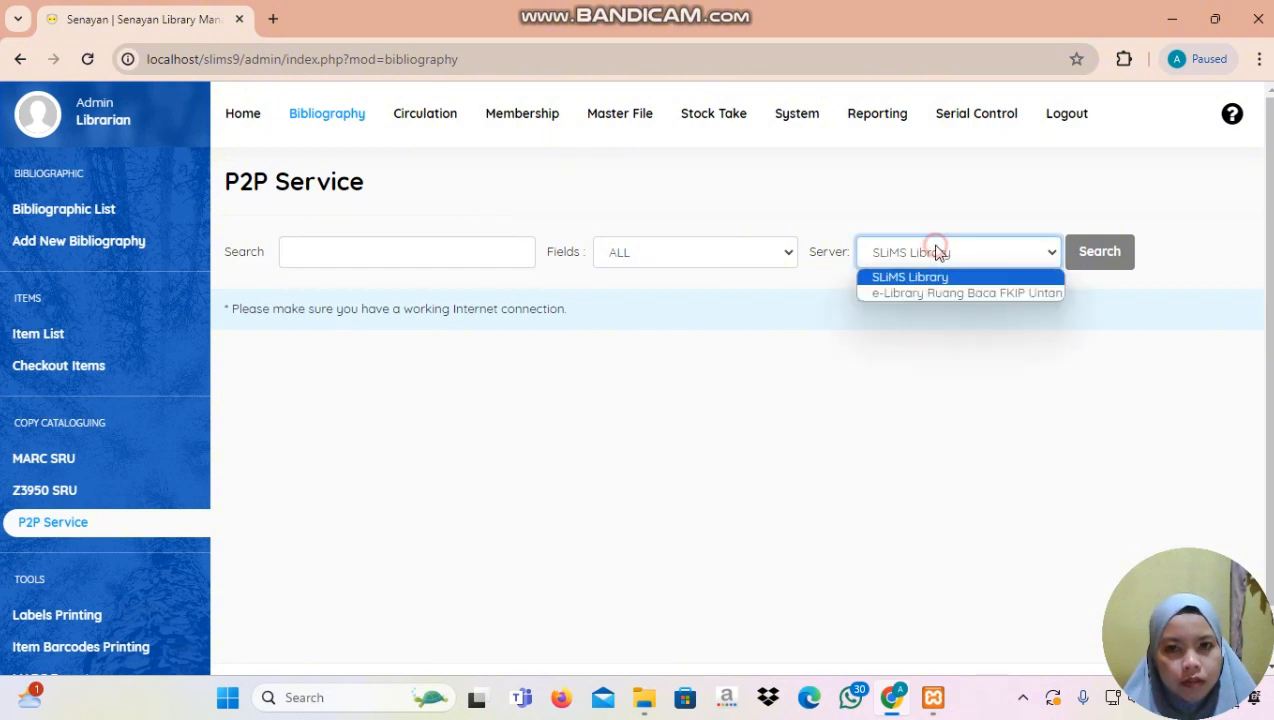
pyautogui.click(963, 293)
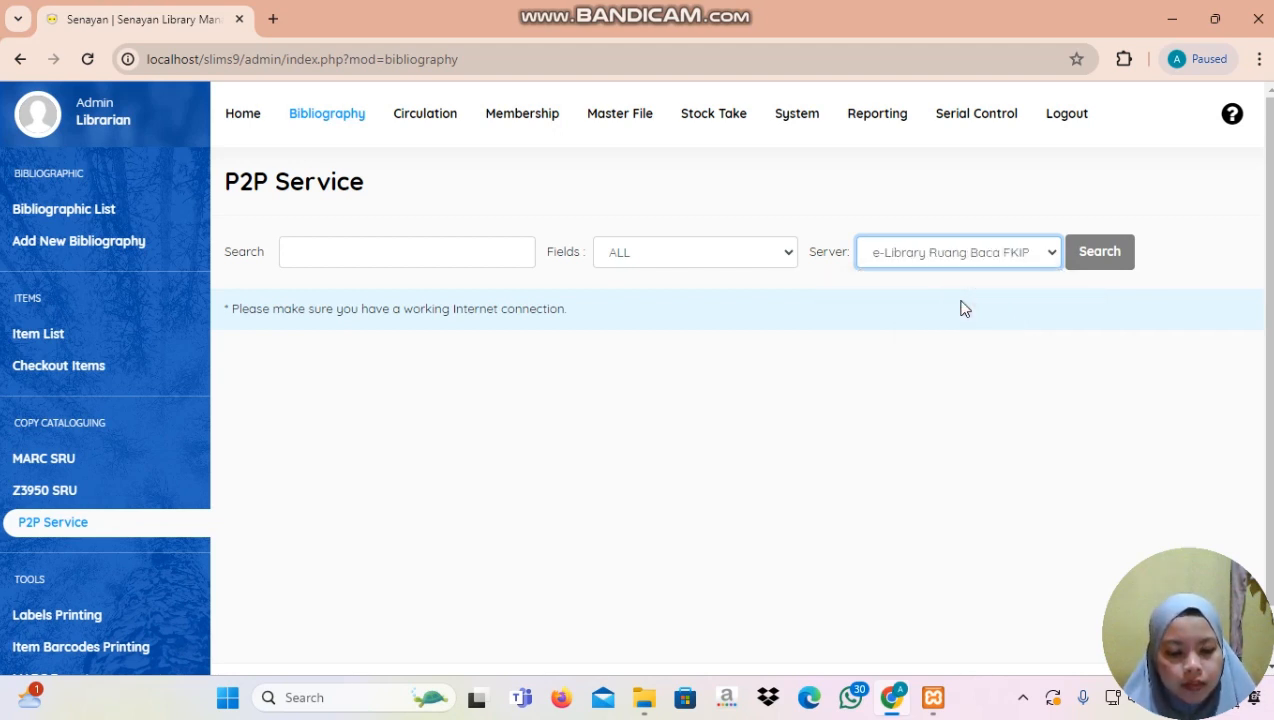
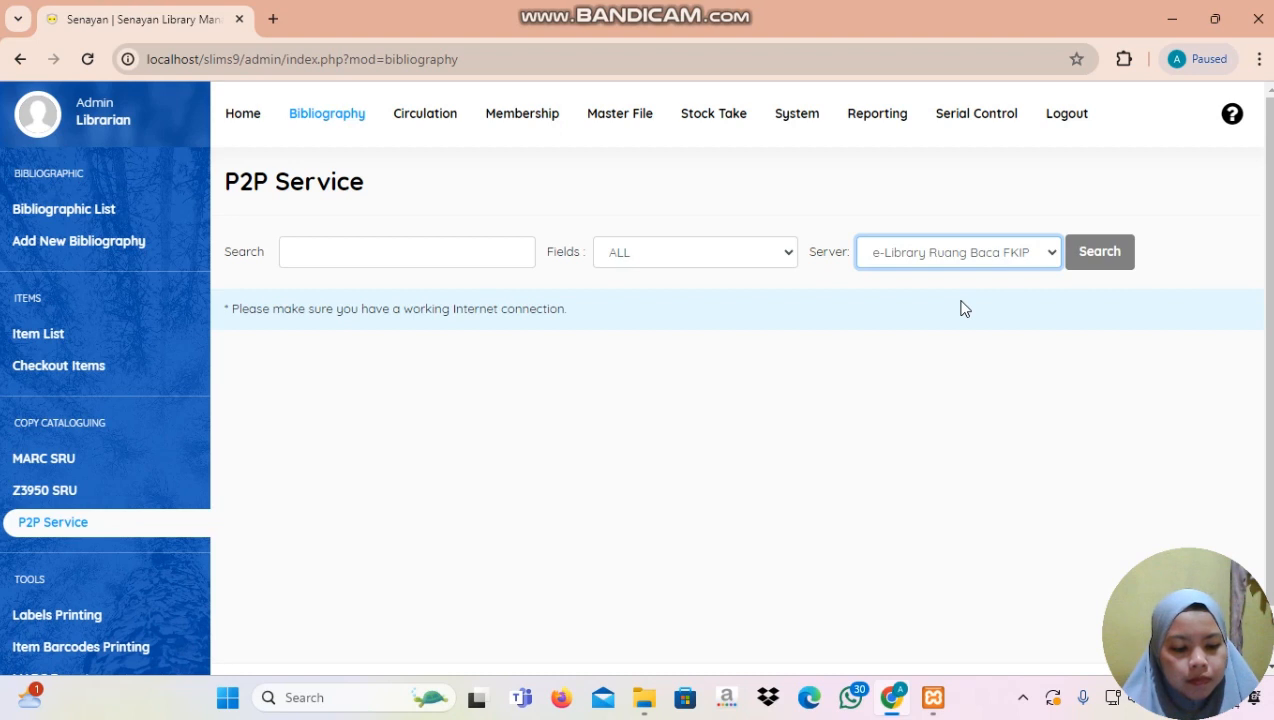
# - Search the selected P2P server for "Pedoman Tata Ruang Perpustakaan Sekolah/Madrasah" in all fields
pyautogui.click(410, 239)
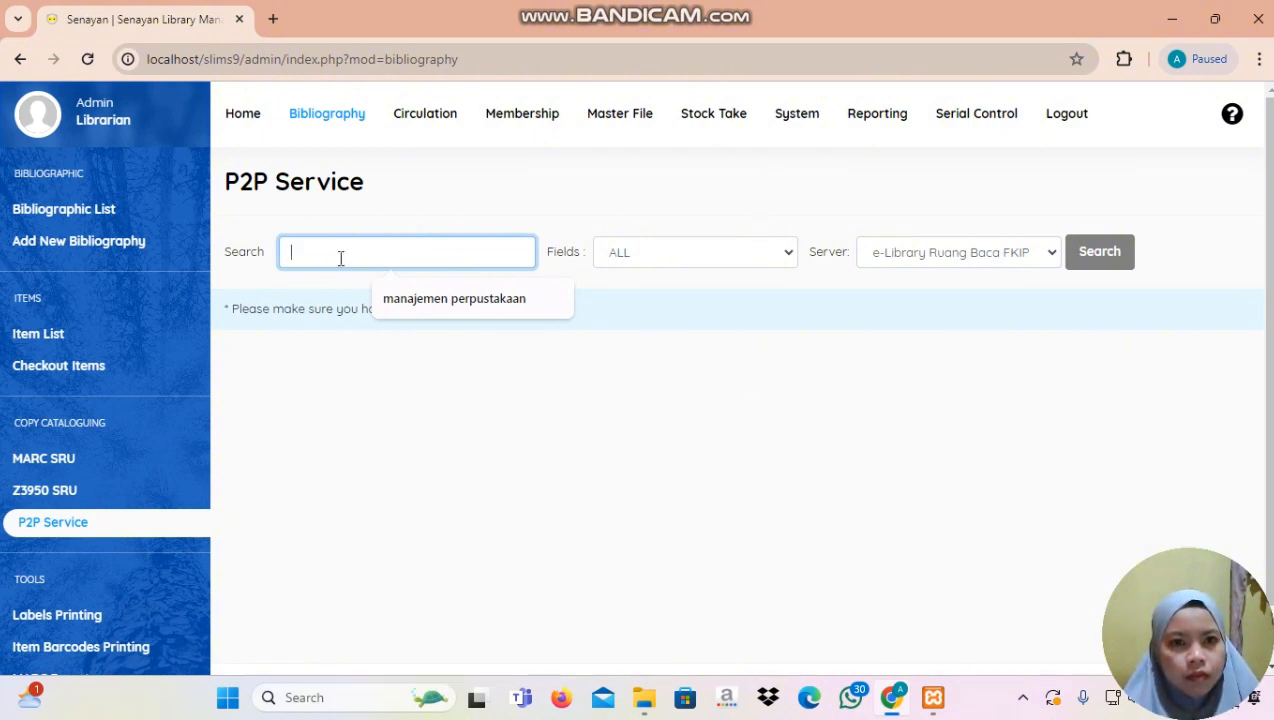
pyautogui.press('capslock')
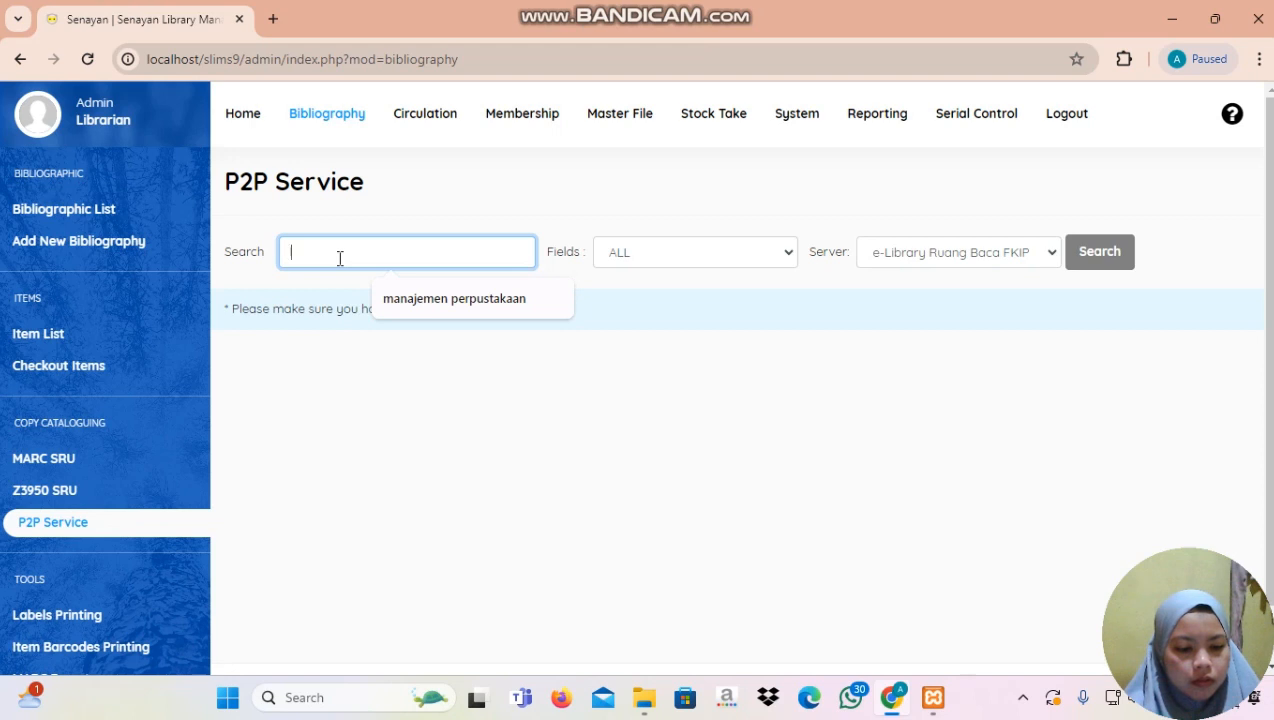
pyautogui.write('P')
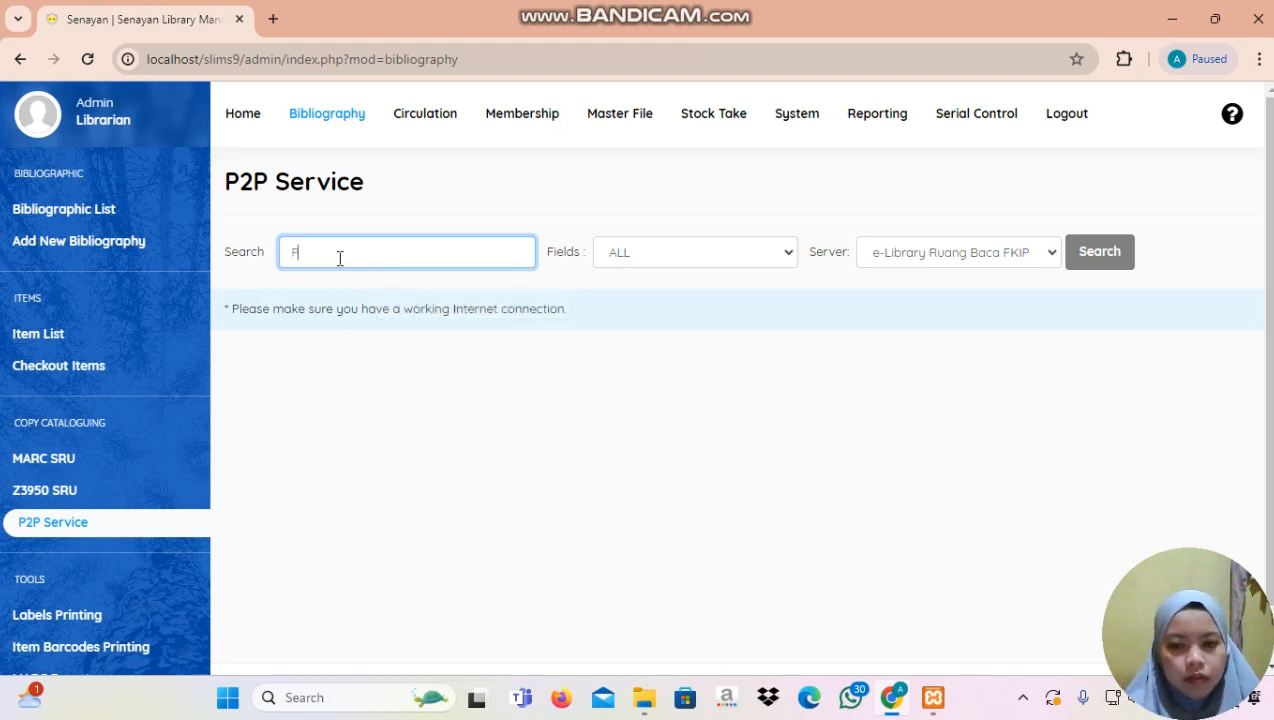
pyautogui.press('capslock')
pyautogui.write('edo')
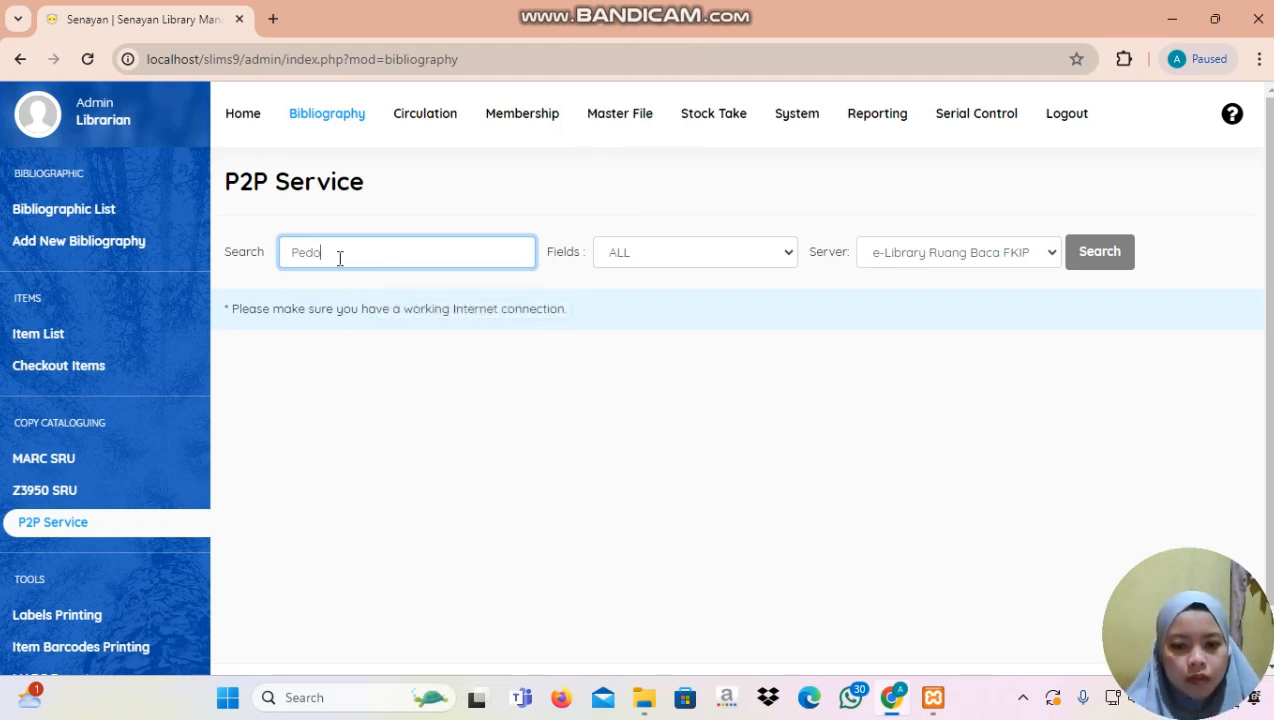
pyautogui.write('man')
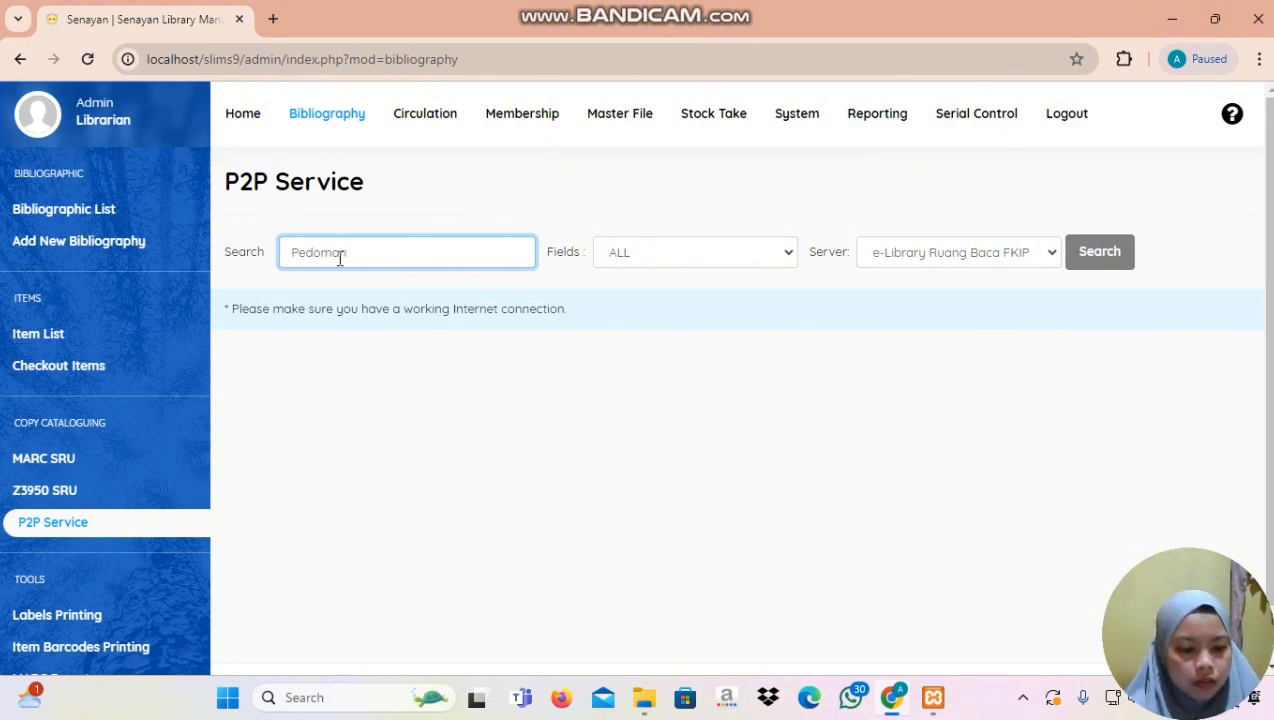
pyautogui.press('capslock')
pyautogui.write('T')
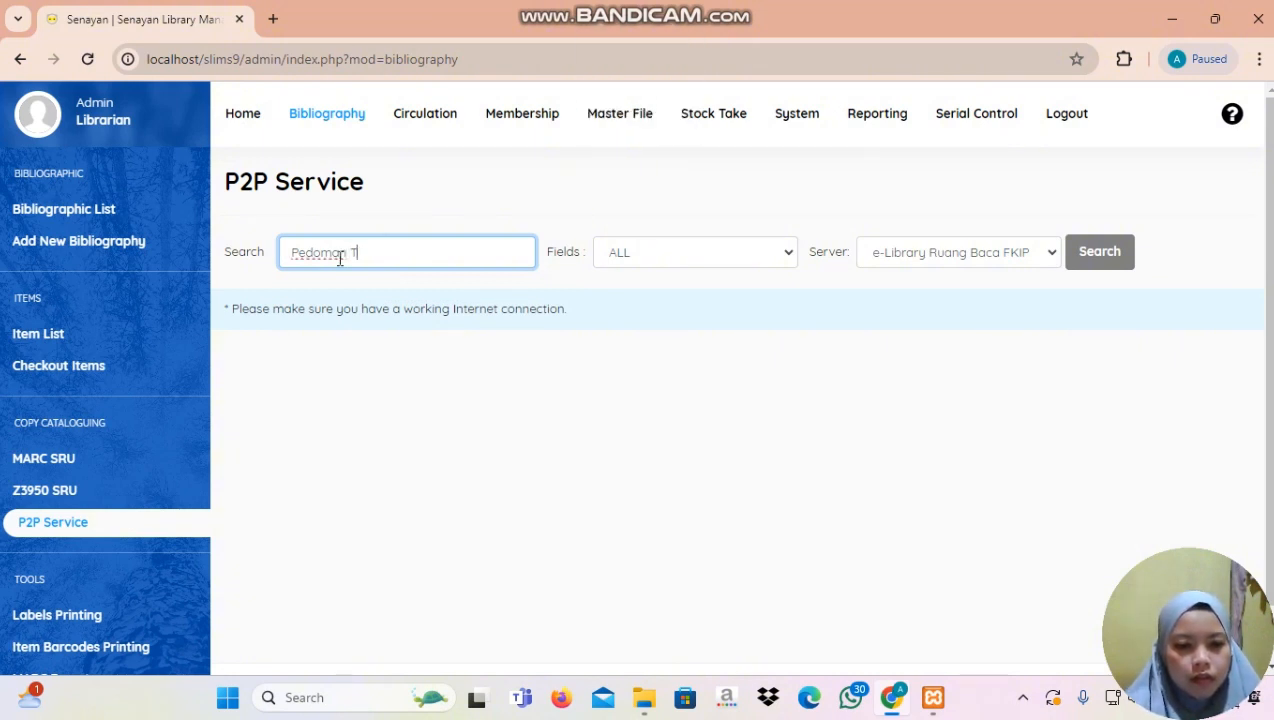
pyautogui.press('capslock')
pyautogui.write('ata')
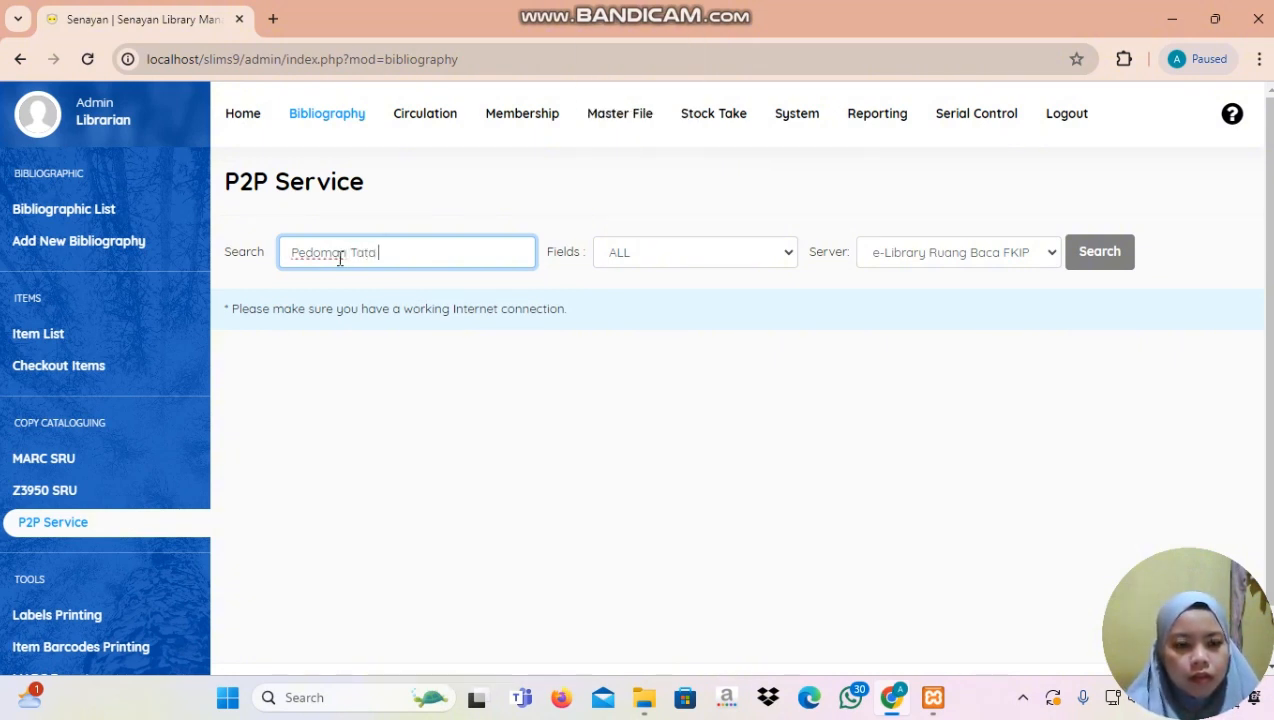
pyautogui.press('capslock')
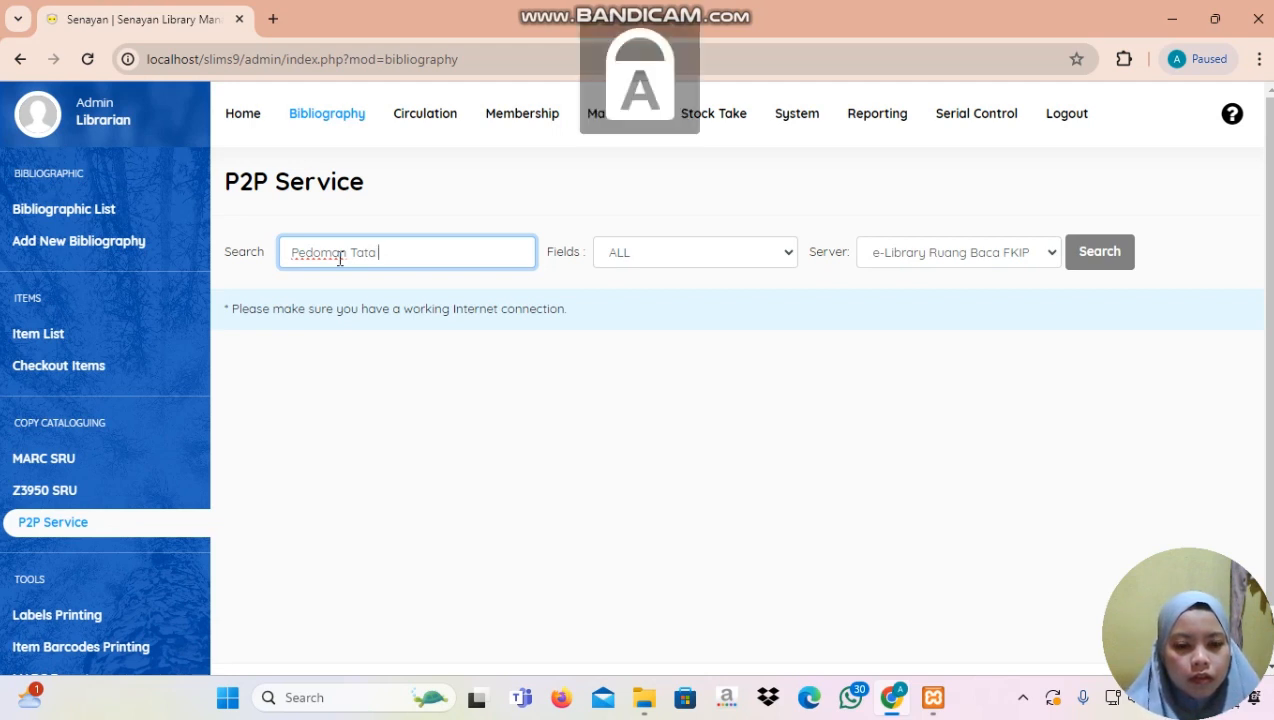
pyautogui.write('P')
pyautogui.press('capslock')
pyautogui.write('uang')
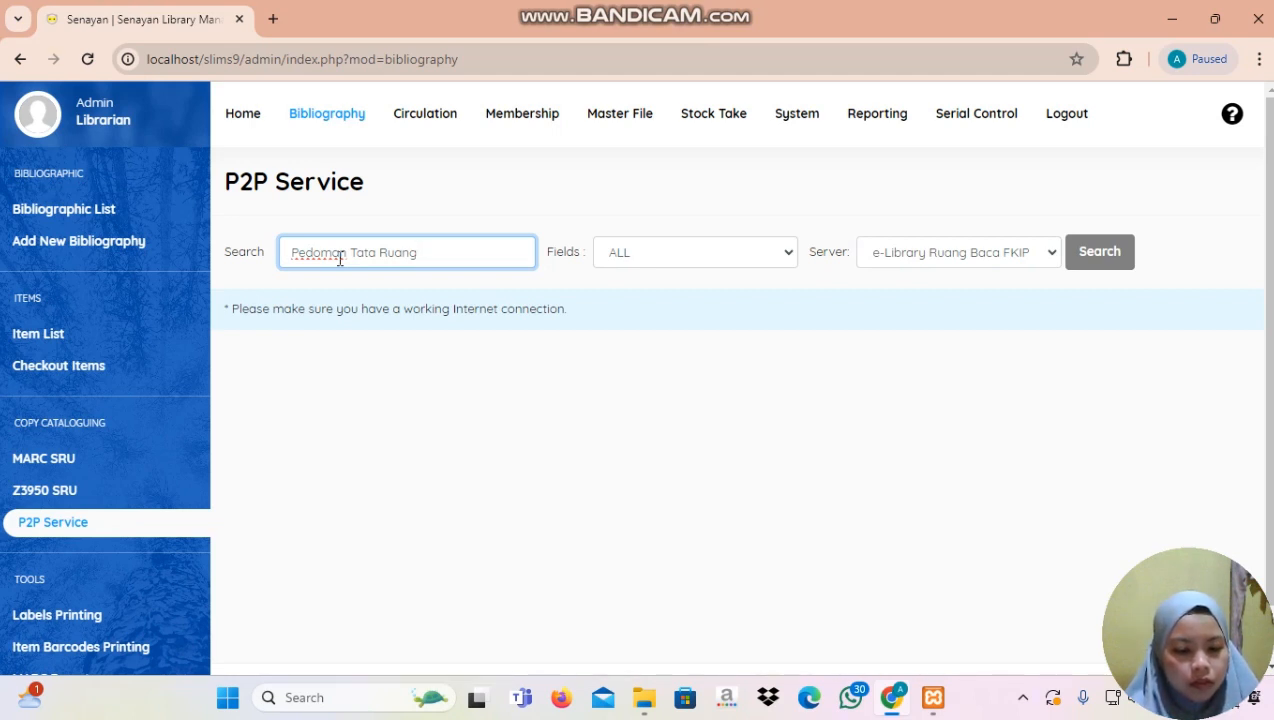
pyautogui.press('capslock')
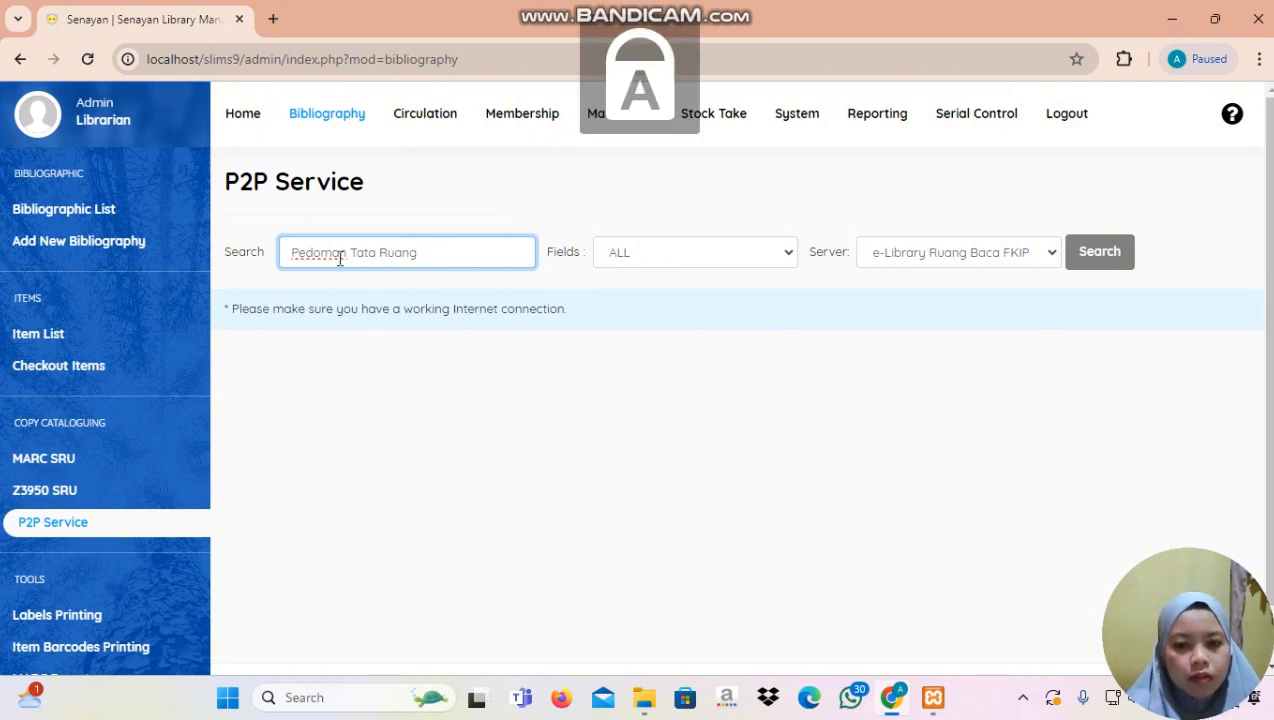
pyautogui.write('P')
pyautogui.press('capslock')
pyautogui.write('er')
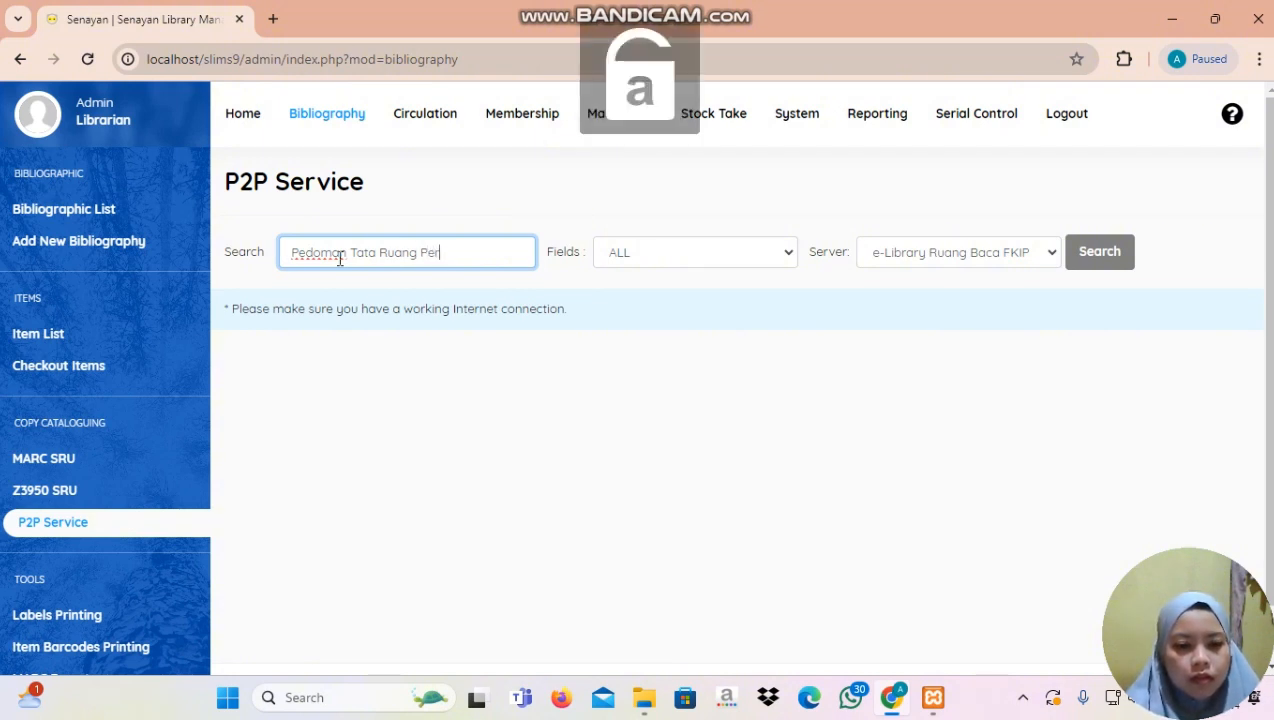
pyautogui.write('pust')
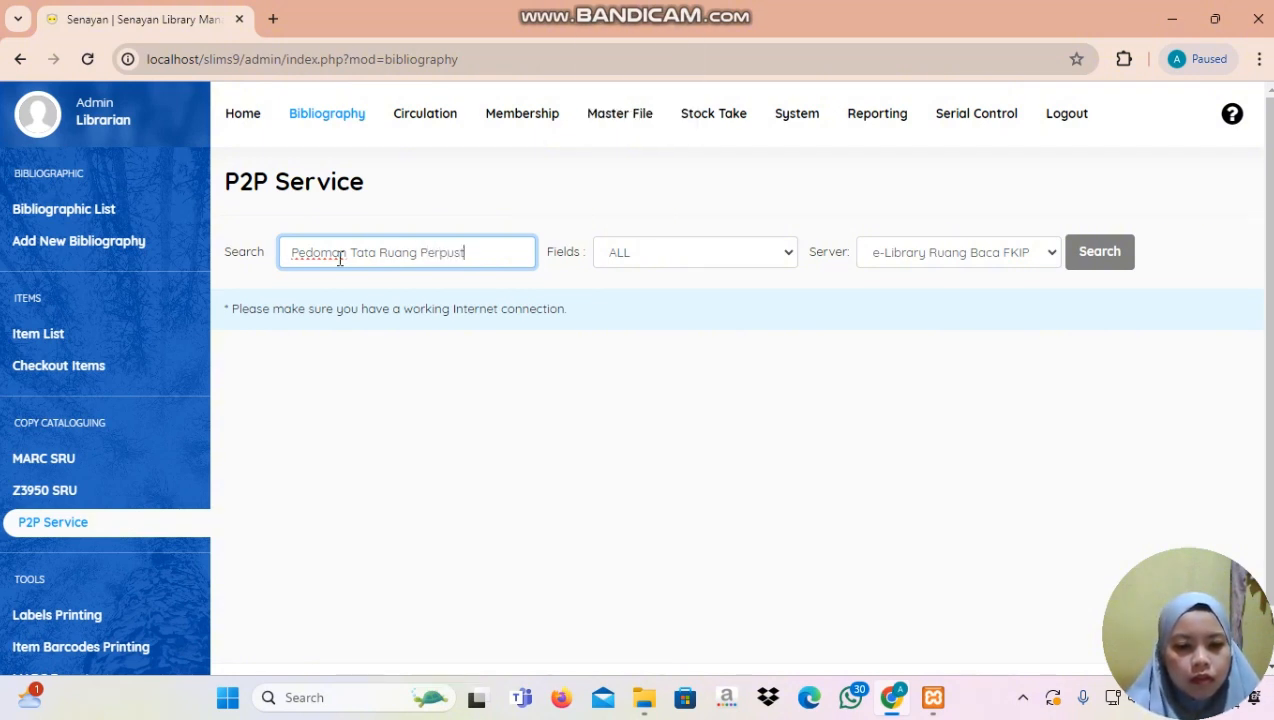
pyautogui.write('akaan')
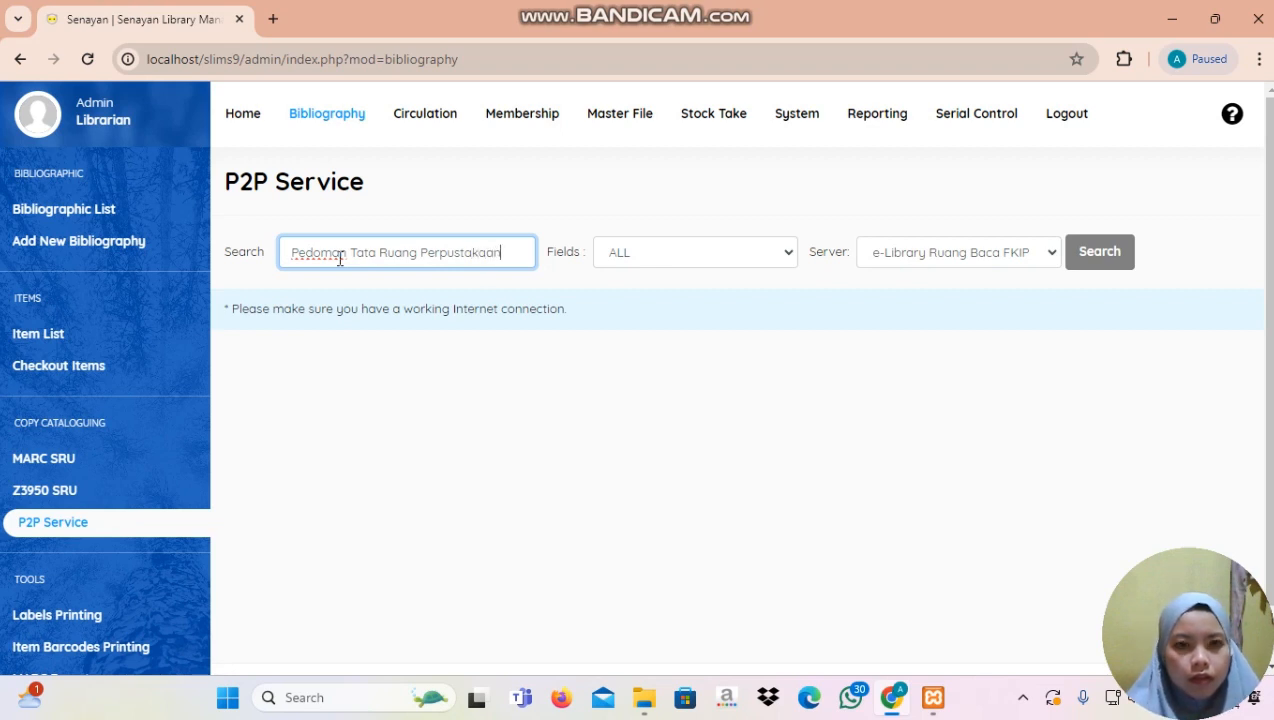
pyautogui.press('capslock')
pyautogui.write('S')
pyautogui.press('capslock')
pyautogui.write('e')
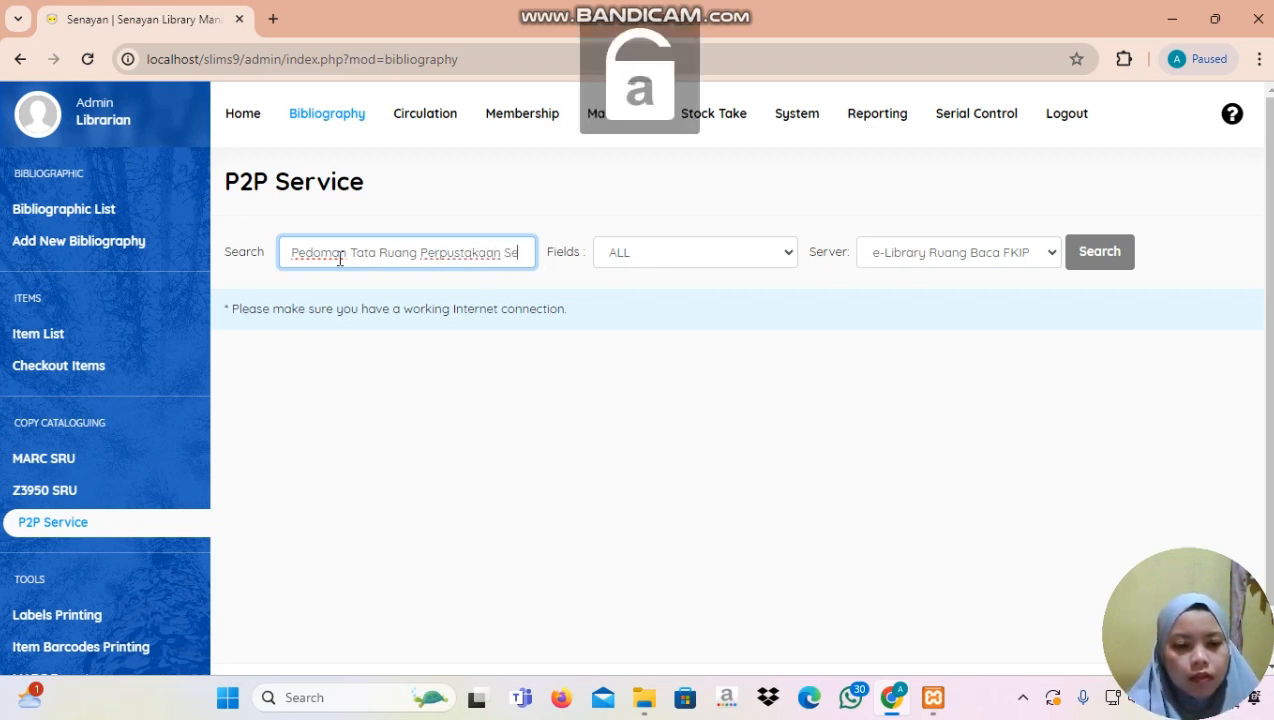
pyautogui.write('kola')
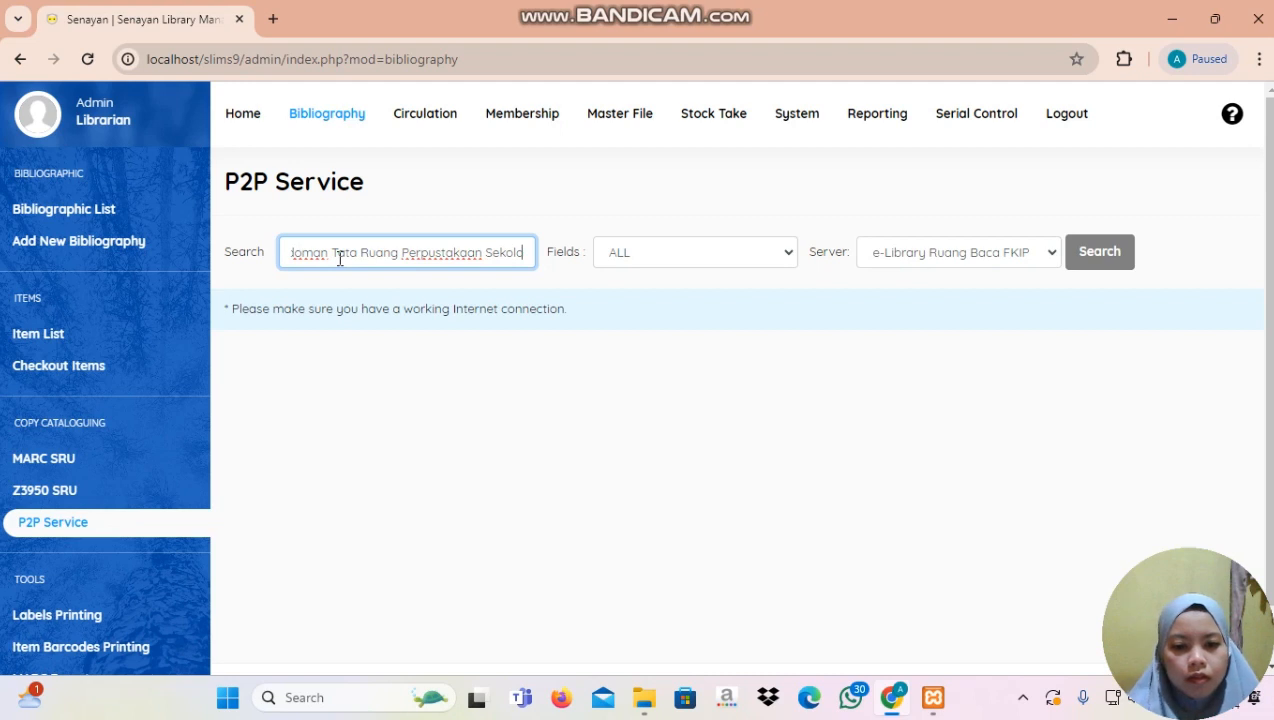
pyautogui.write('h/')
pyautogui.press('capslock')
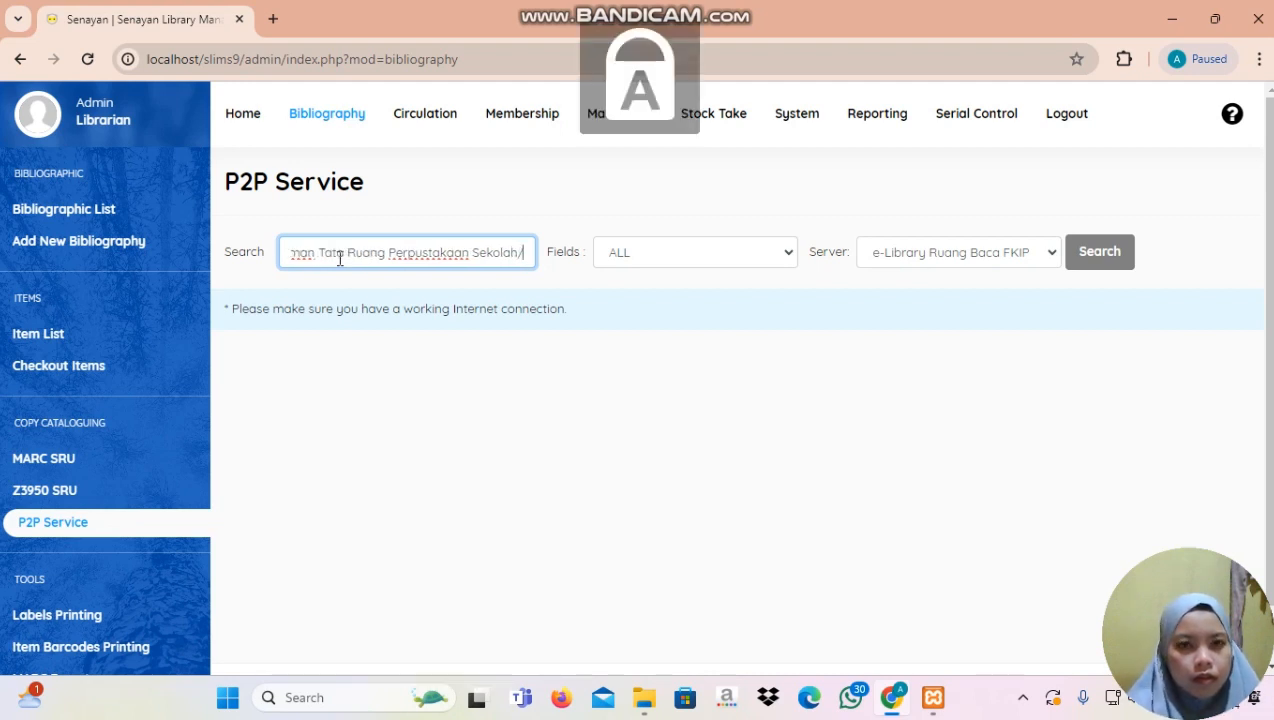
pyautogui.write('M')
pyautogui.press('capslock')
pyautogui.write('adr')
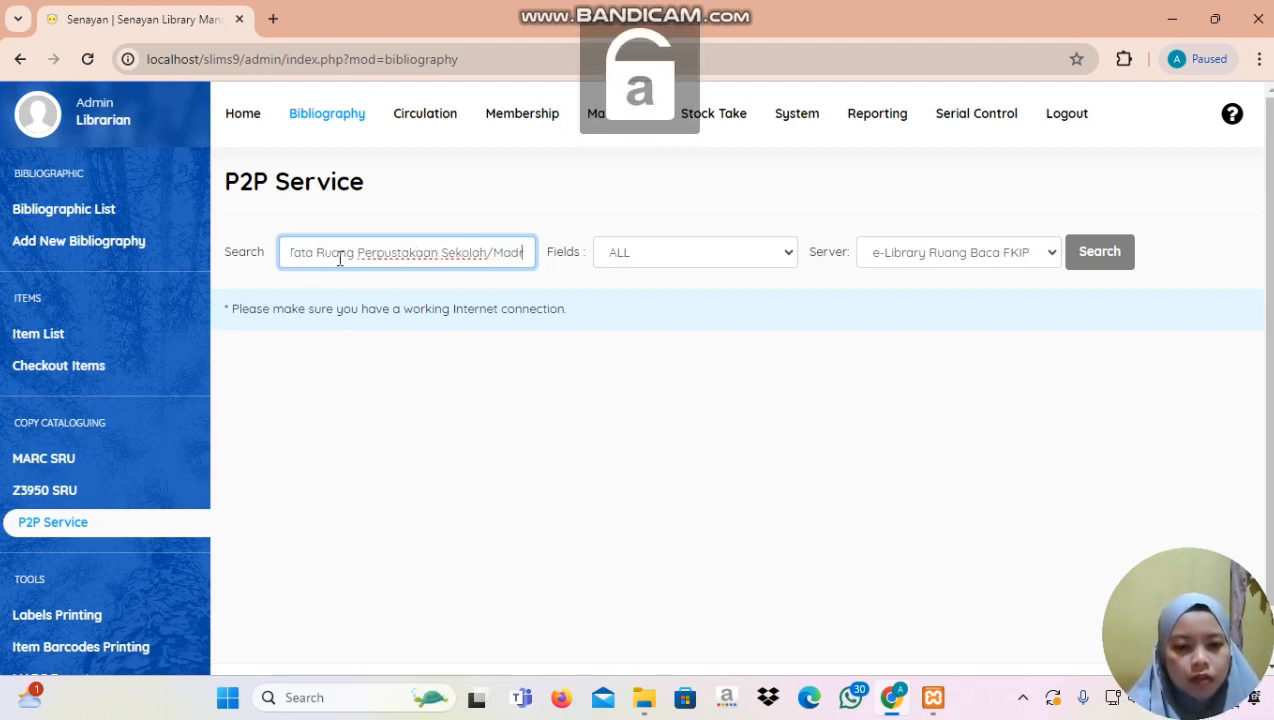
pyautogui.write('asah')
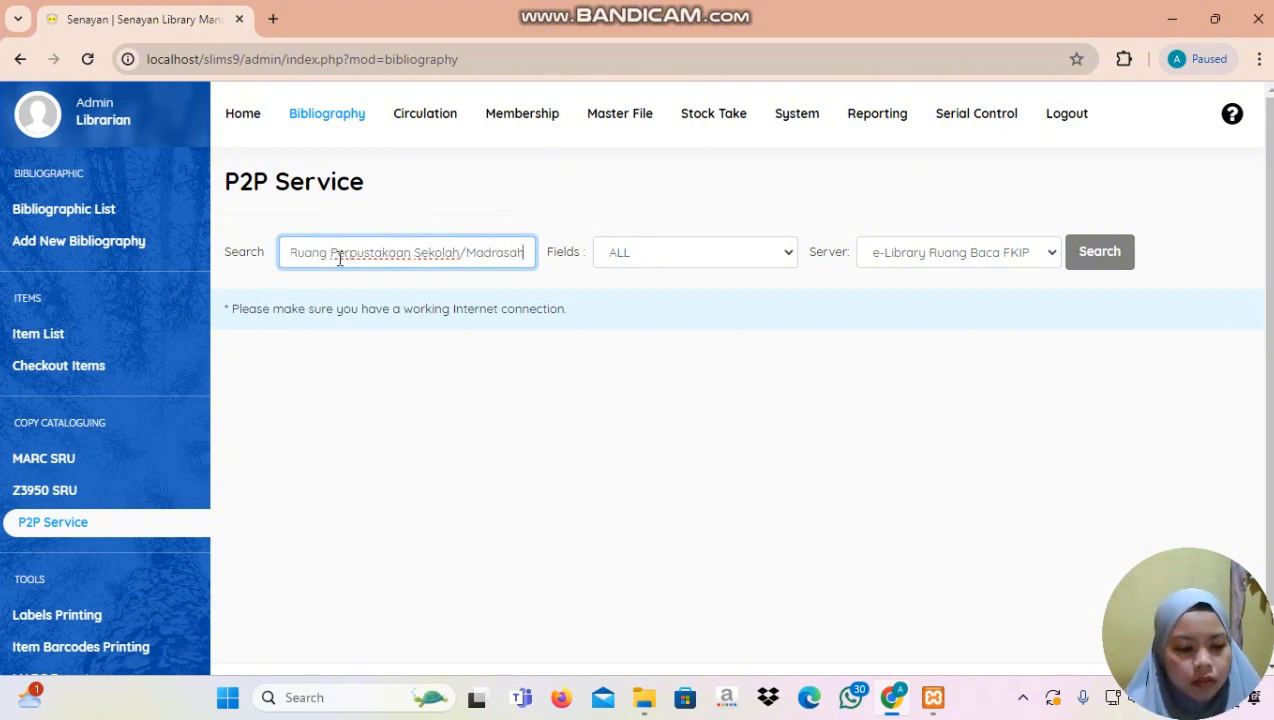
pyautogui.click(1098, 258)
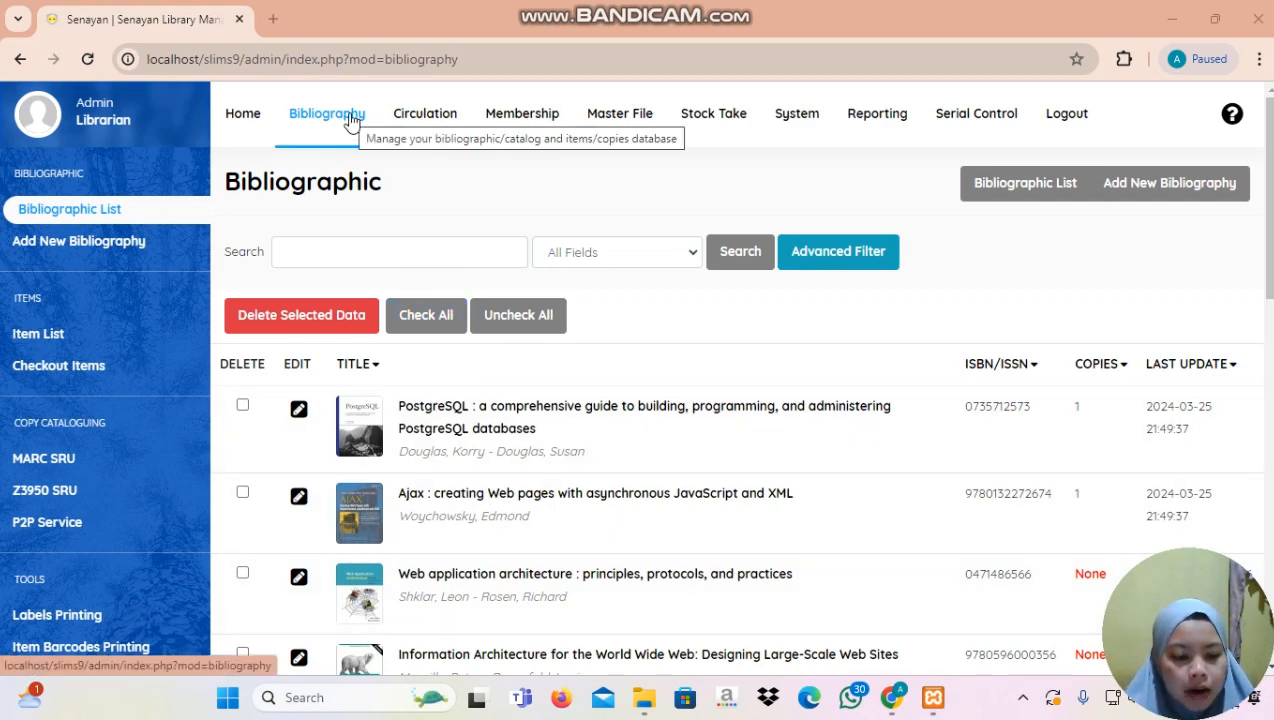
# - Open the MARC SRU copy cataloguing page of the Bibliography module
pyautogui.click(115, 468)
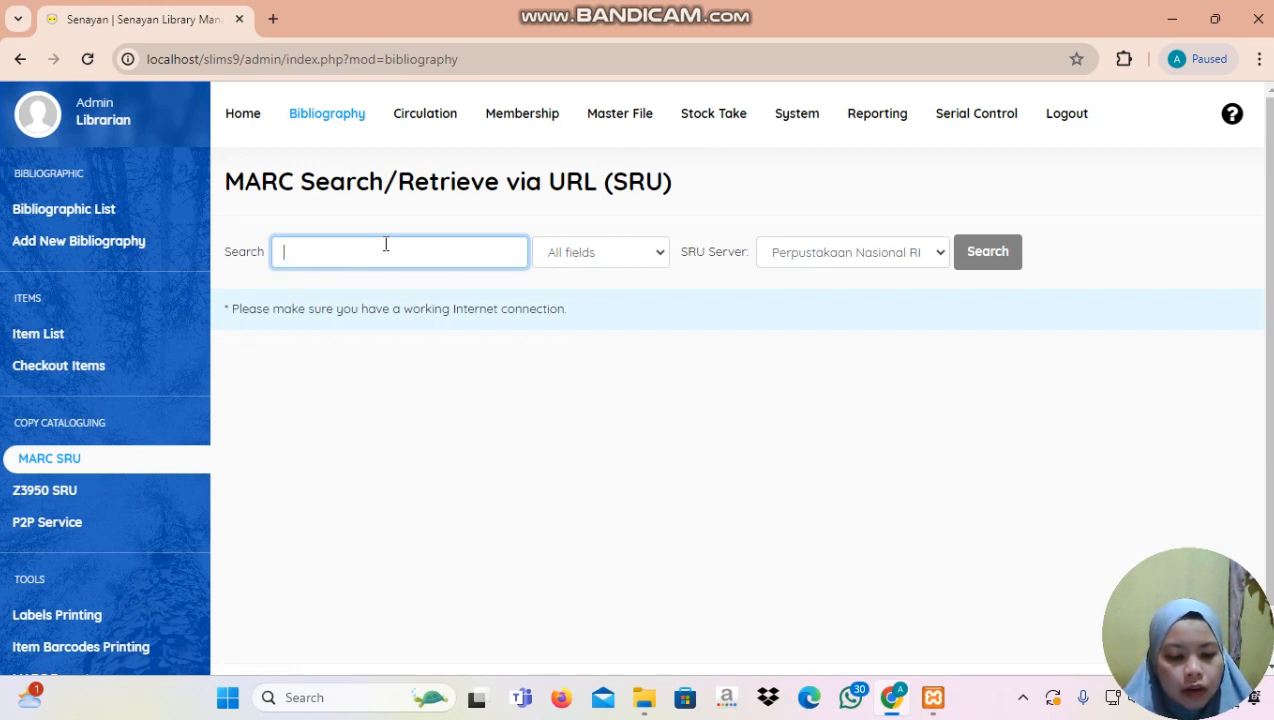
pyautogui.click(273, 18)
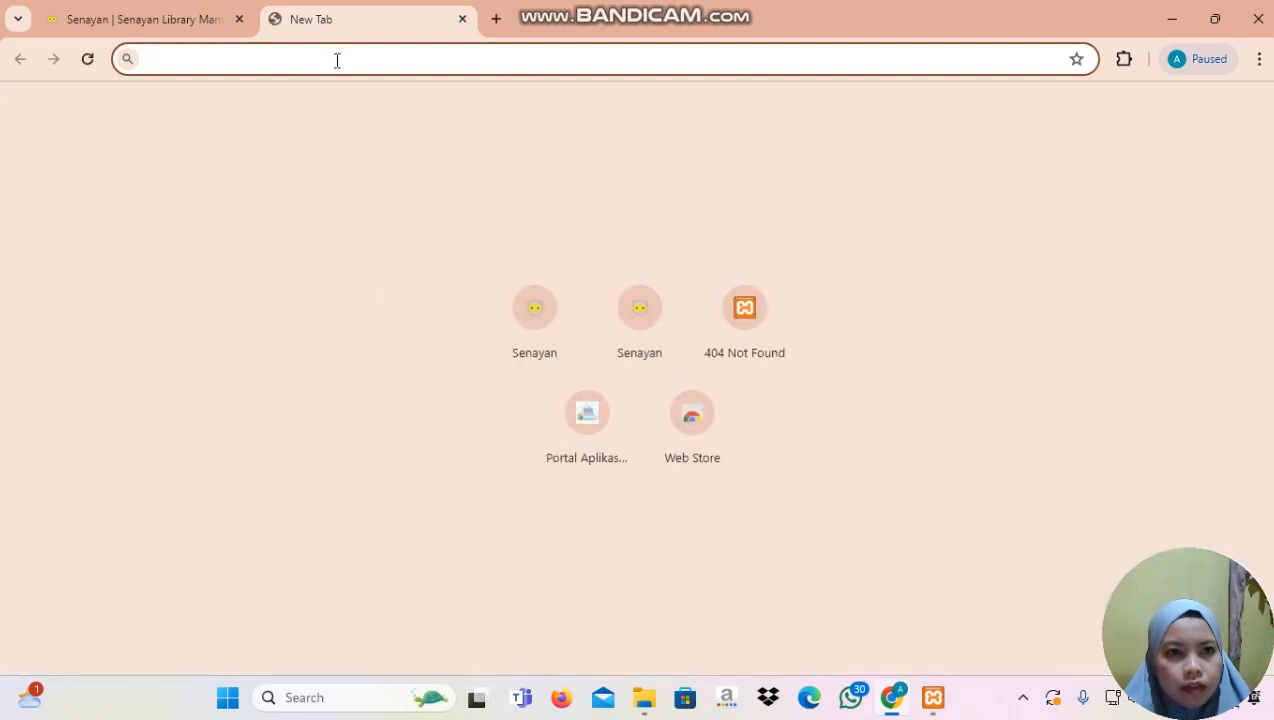
pyautogui.write('H')
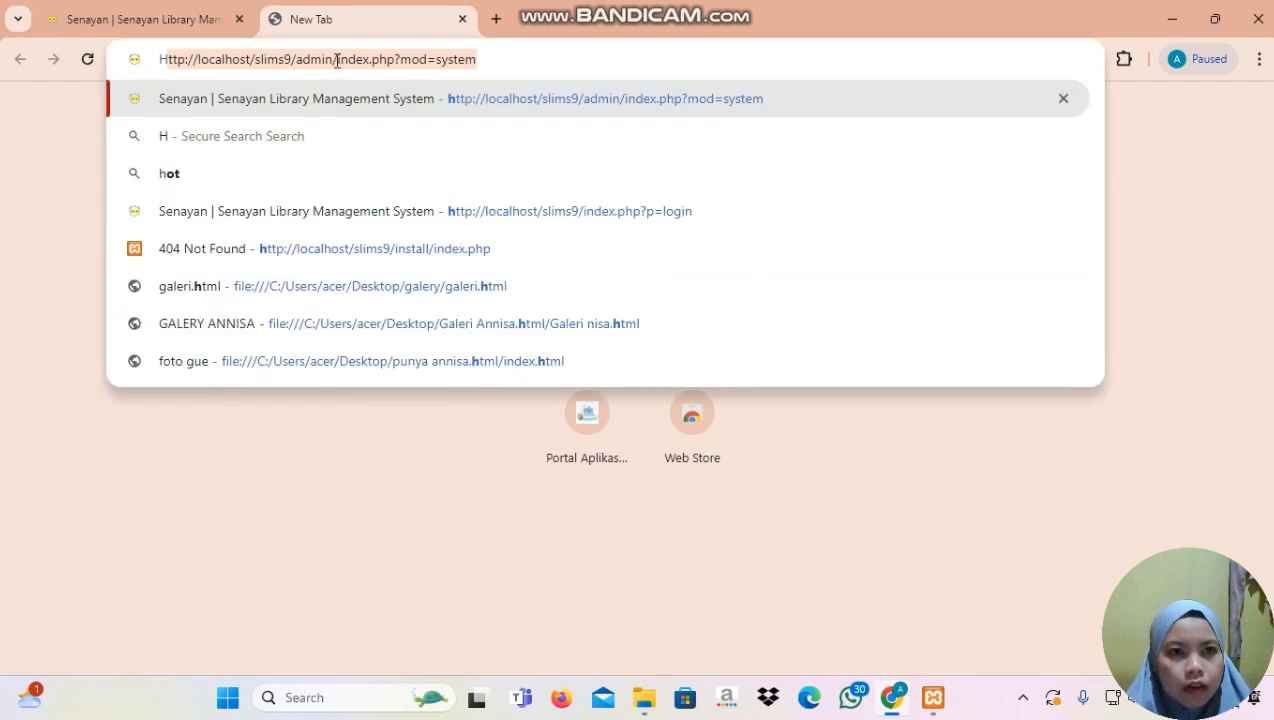
pyautogui.press('BackSpace')
pyautogui.press('capslock')
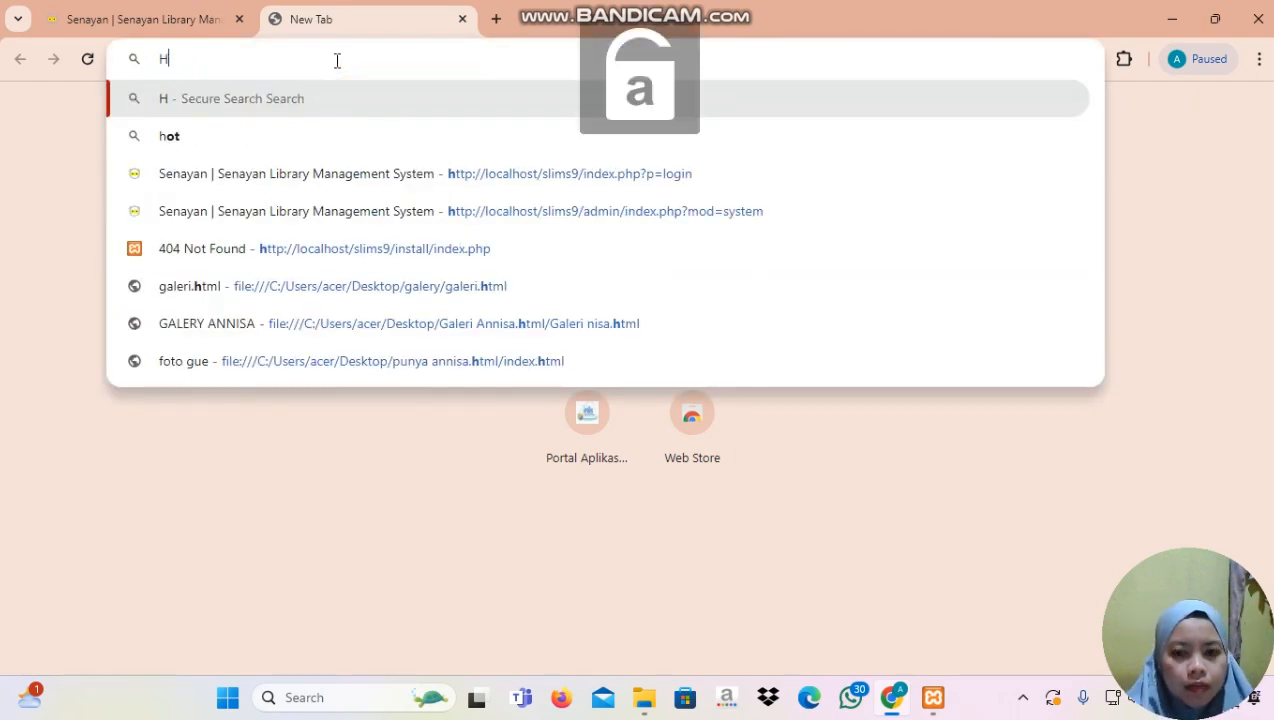
pyautogui.press('BackSpace')
pyautogui.write('htt')
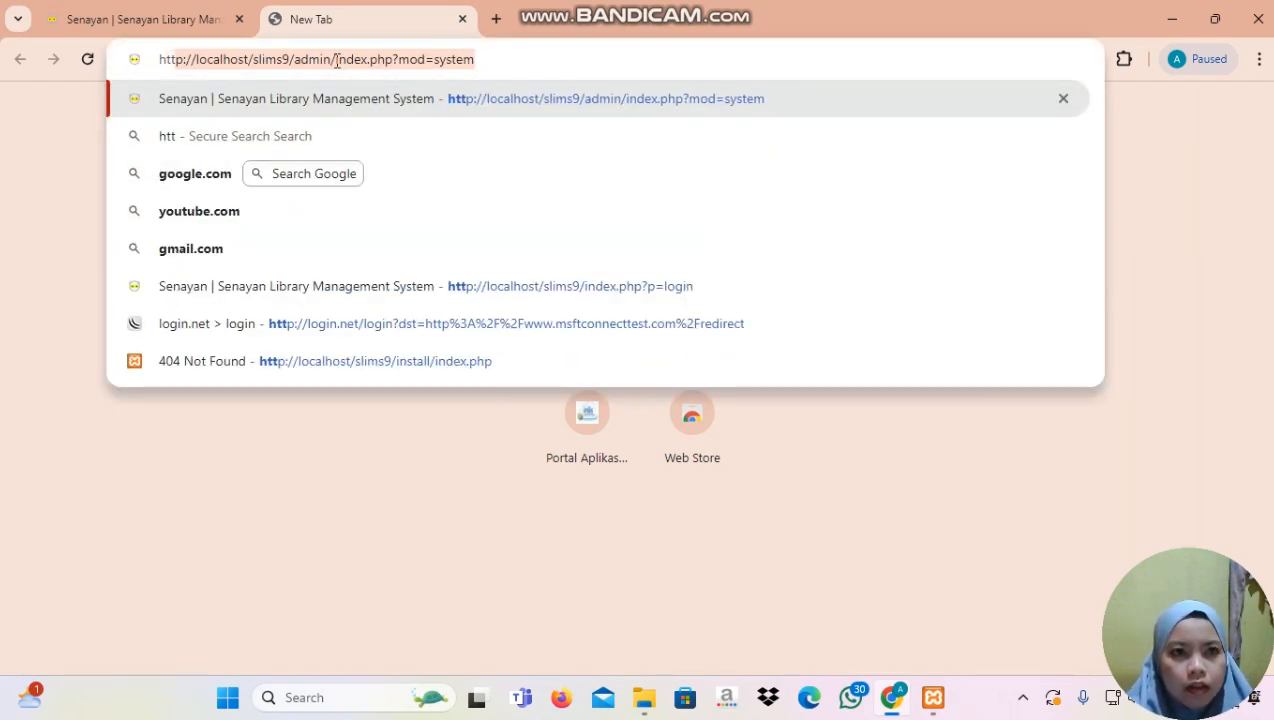
pyautogui.write('p')
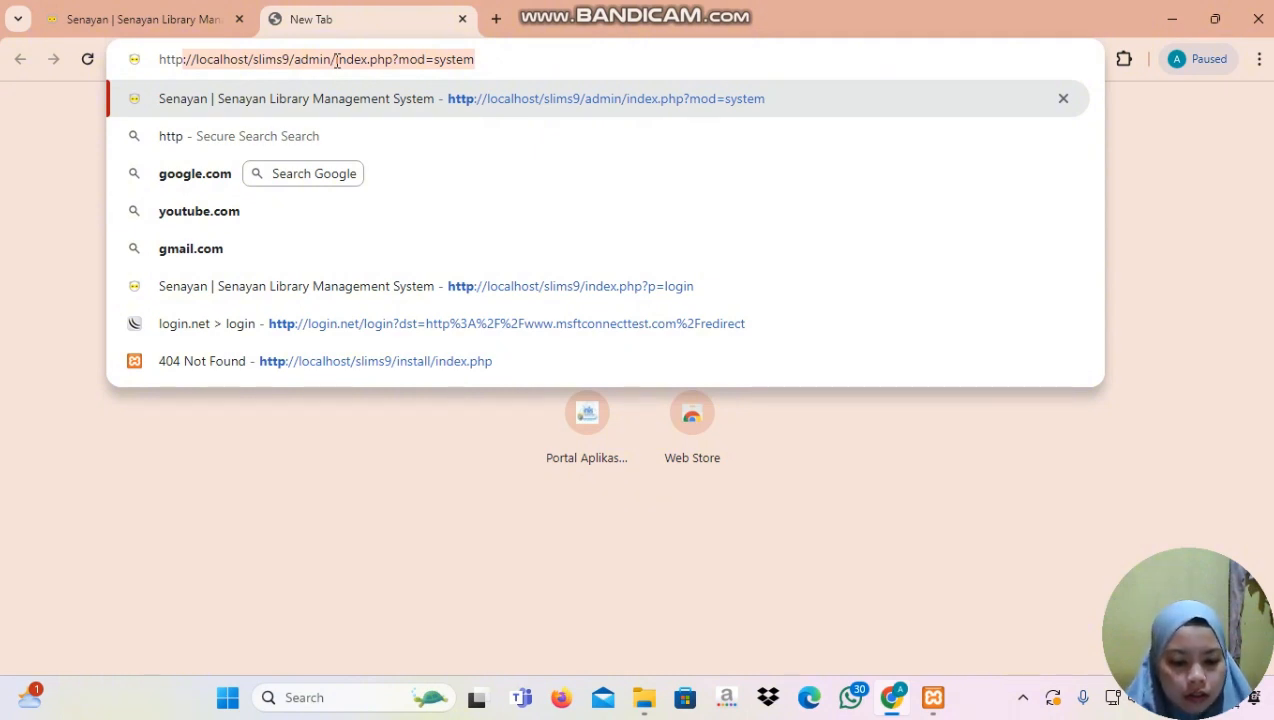
pyautogui.write('://')
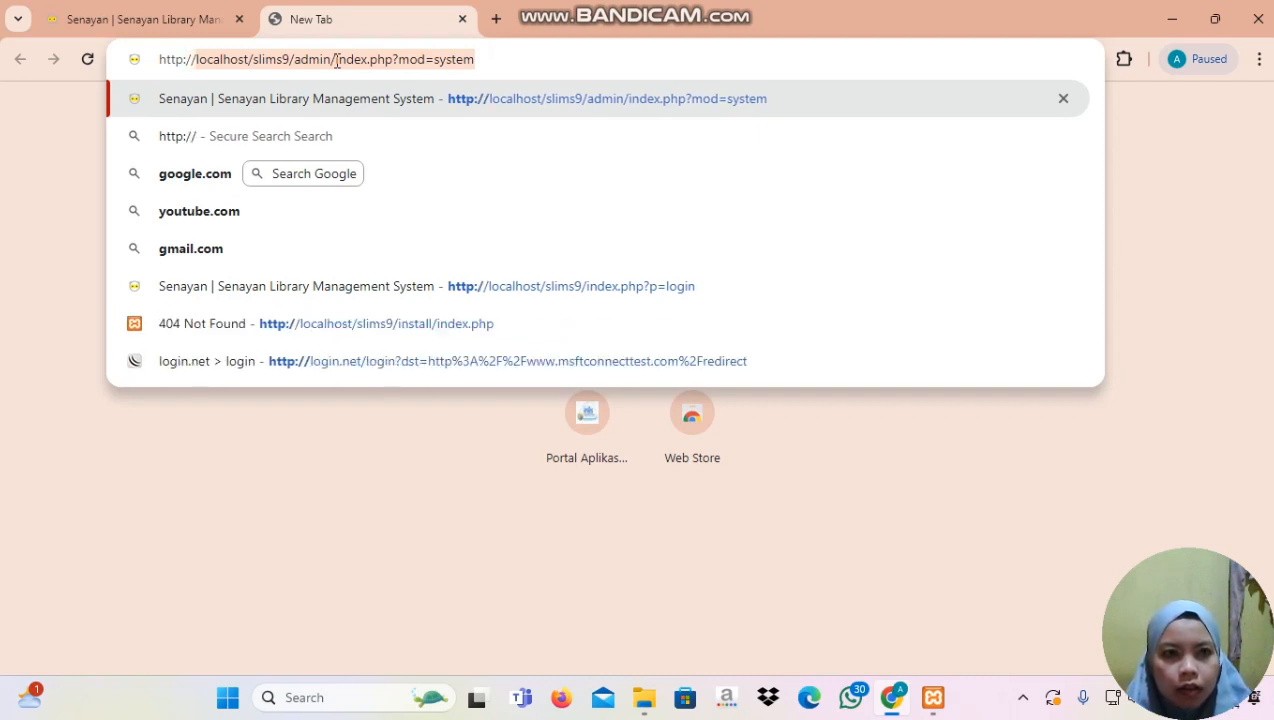
pyautogui.write('p')
pyautogui.press('BackSpace')
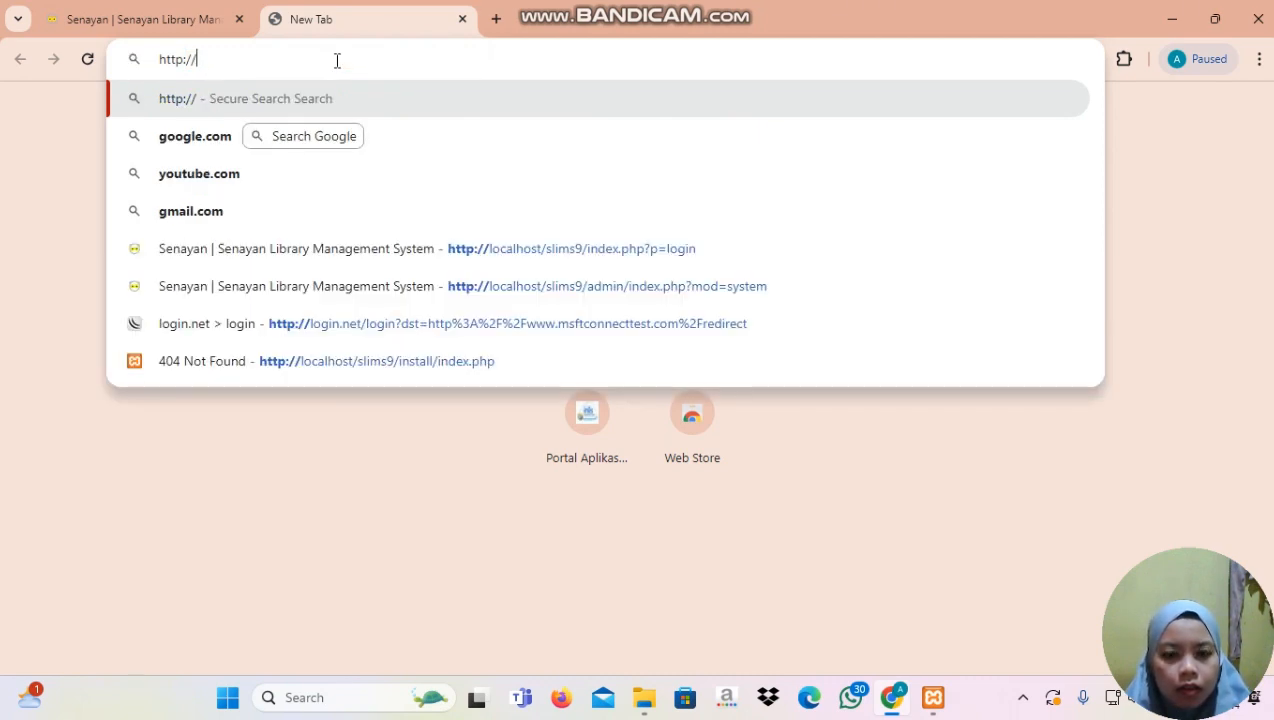
pyautogui.write('opac')
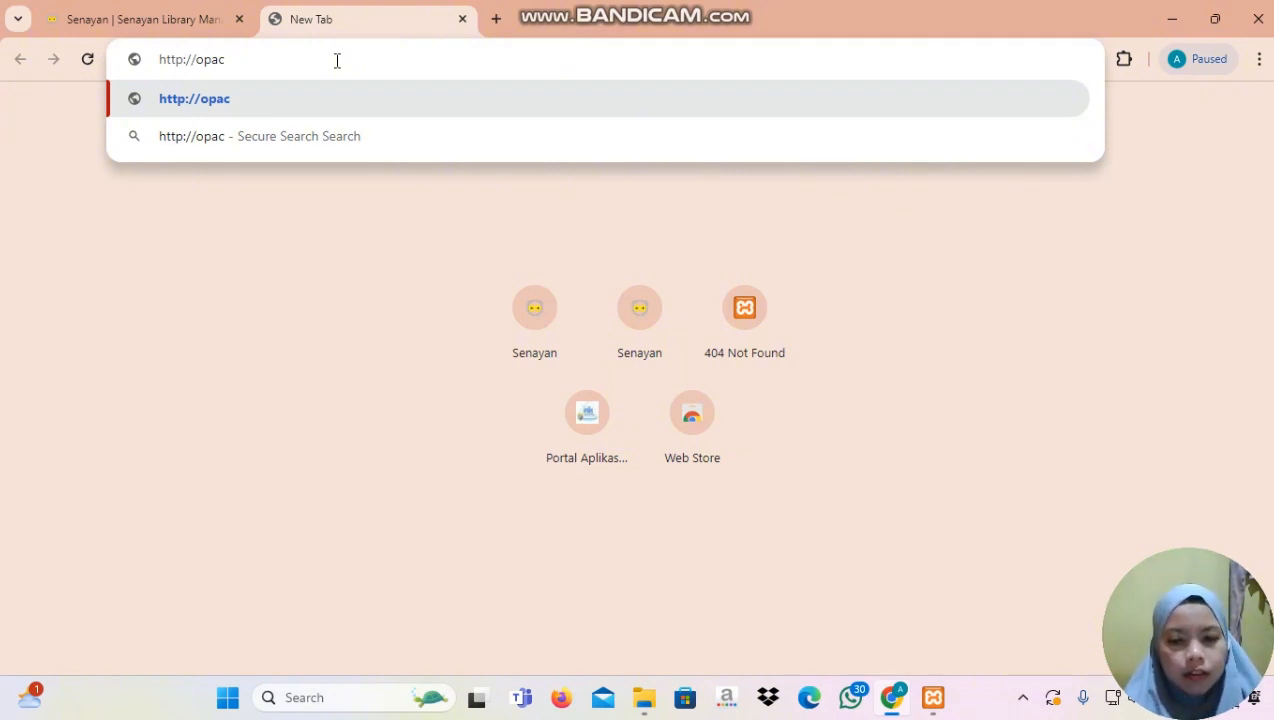
pyautogui.write('.pe')
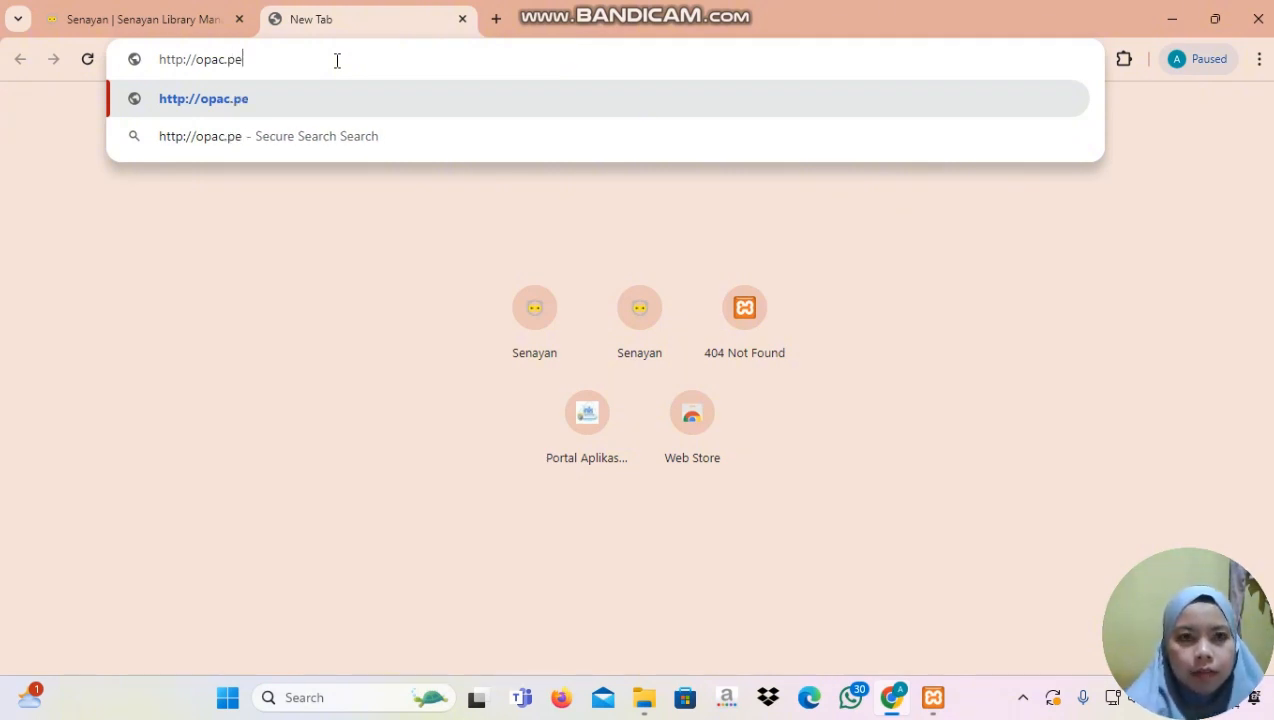
pyautogui.write('rpus')
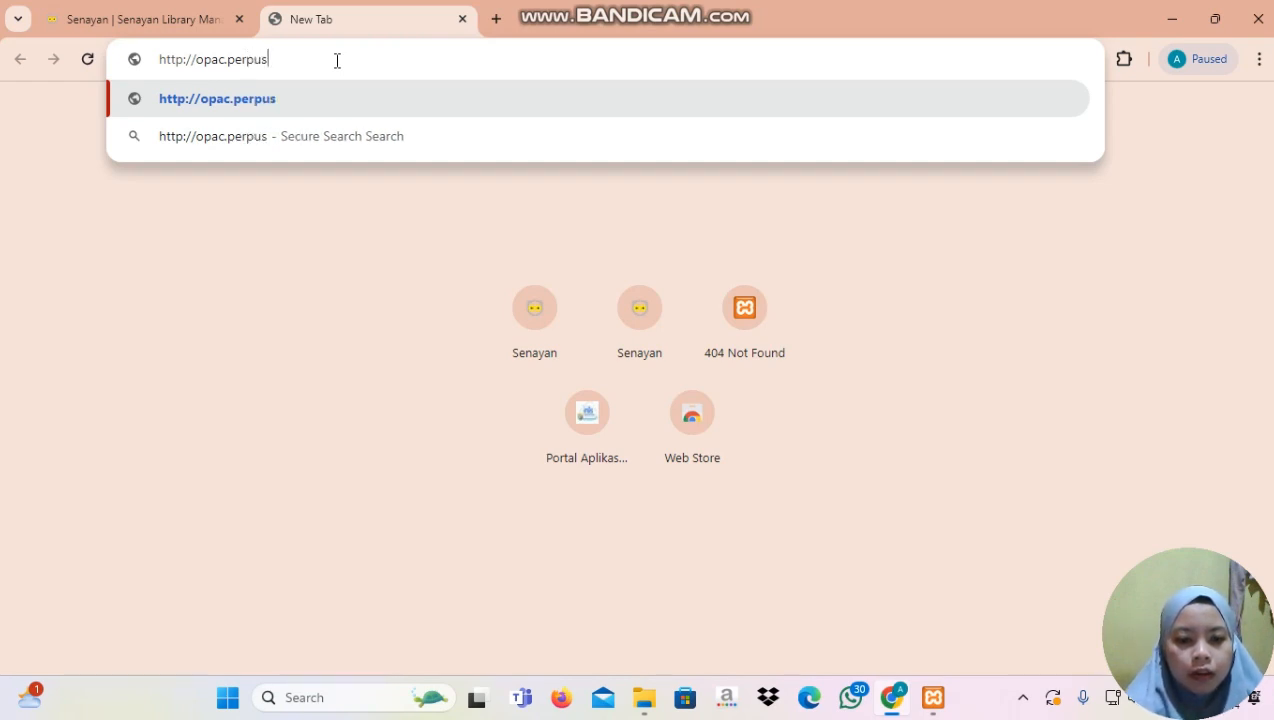
pyautogui.write('nas')
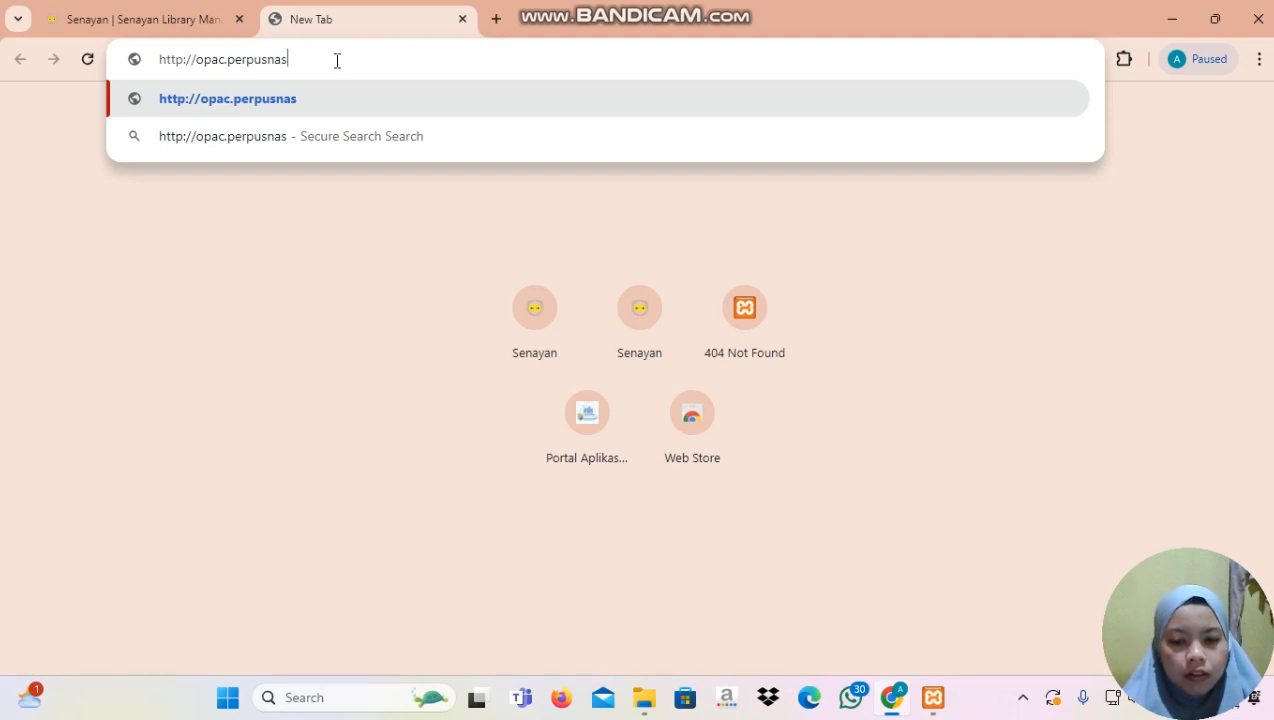
pyautogui.write('.go')
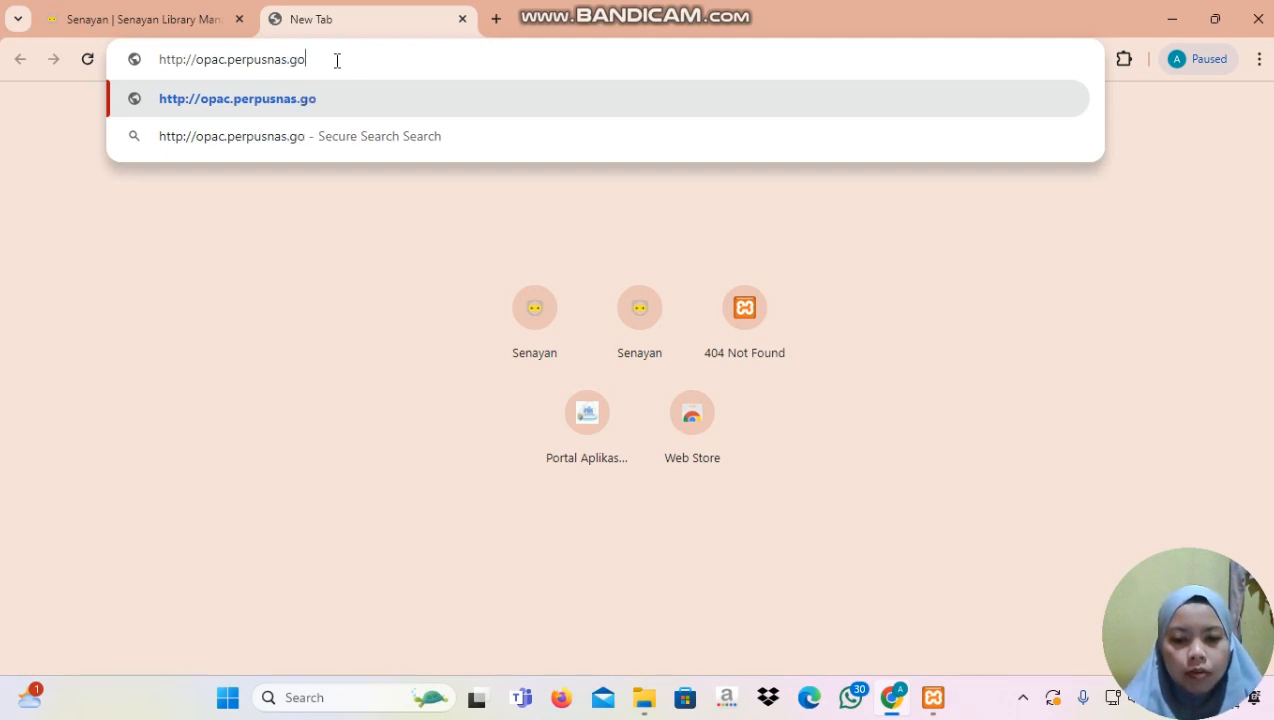
pyautogui.write('.id')
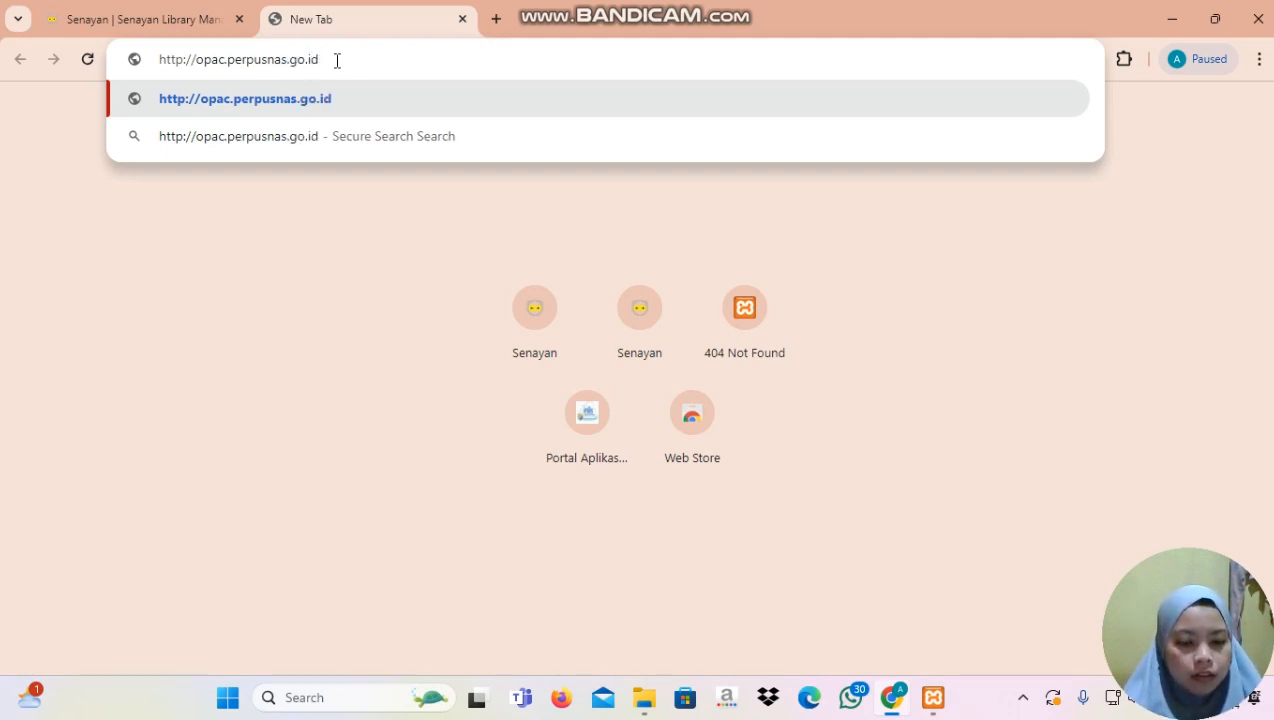
pyautogui.write('/')
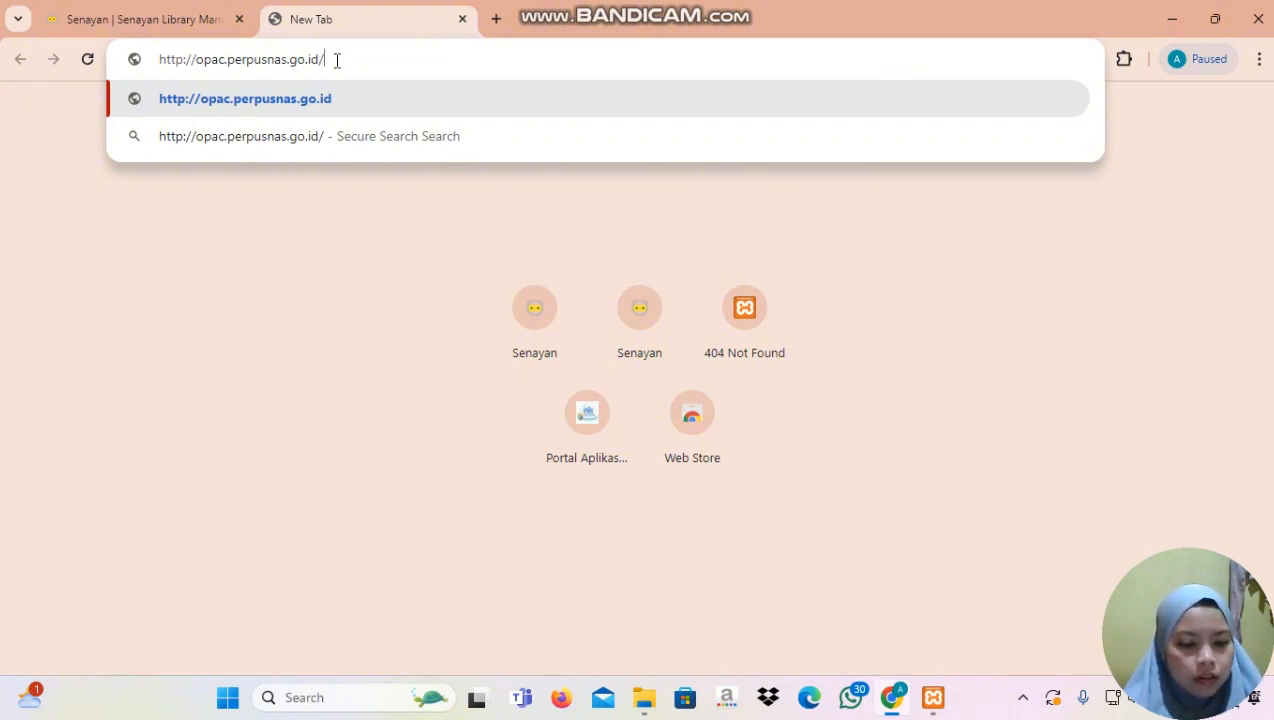
pyautogui.click(182, 60)
pyautogui.write('s')
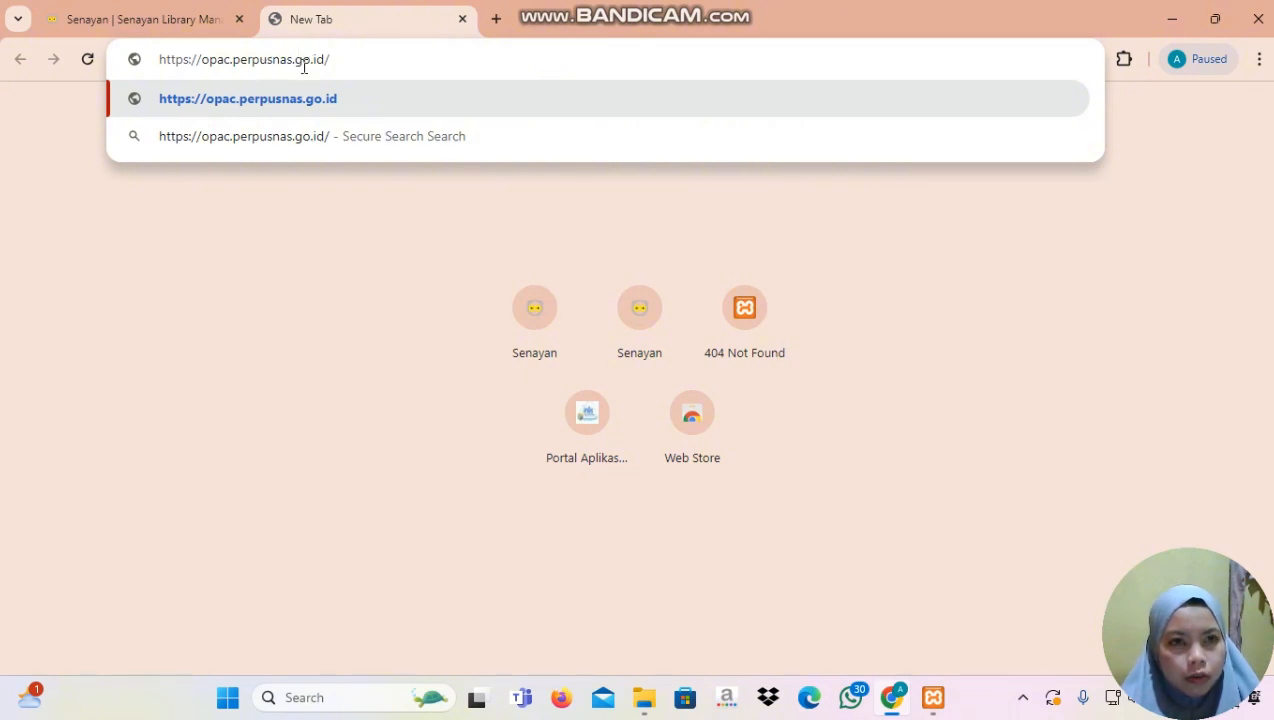
pyautogui.click(341, 65)
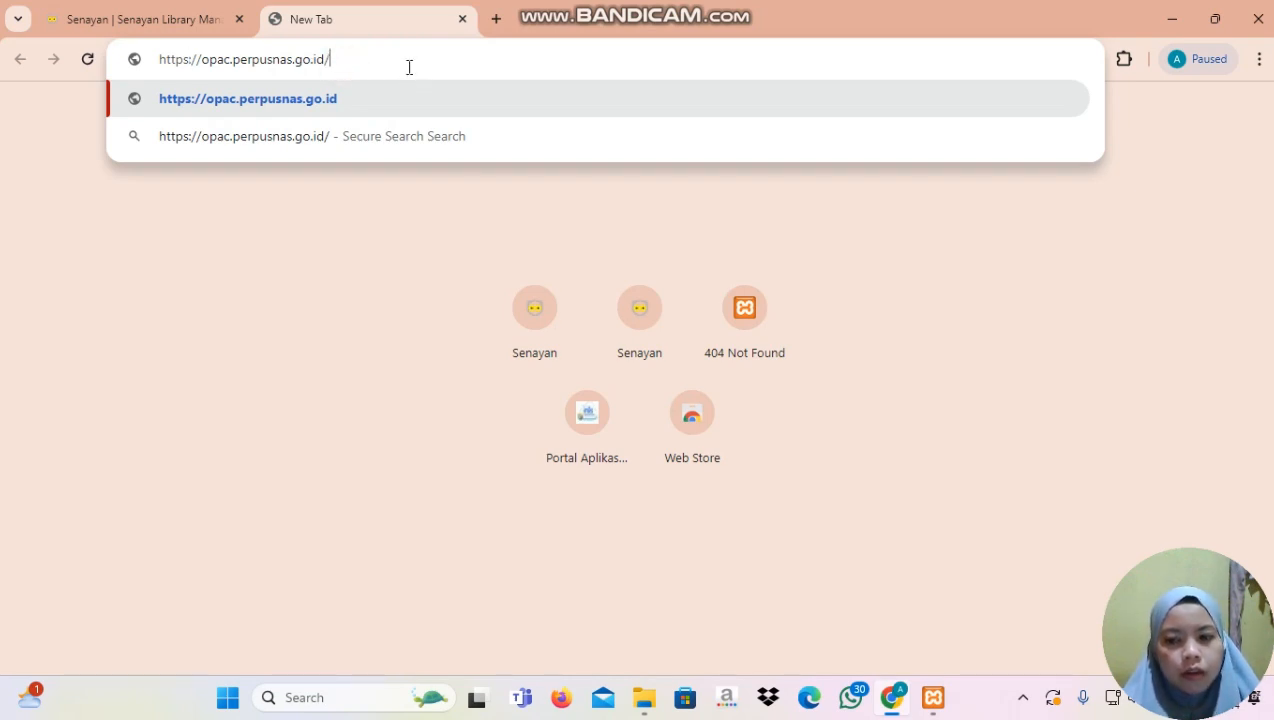
pyautogui.press('Return')
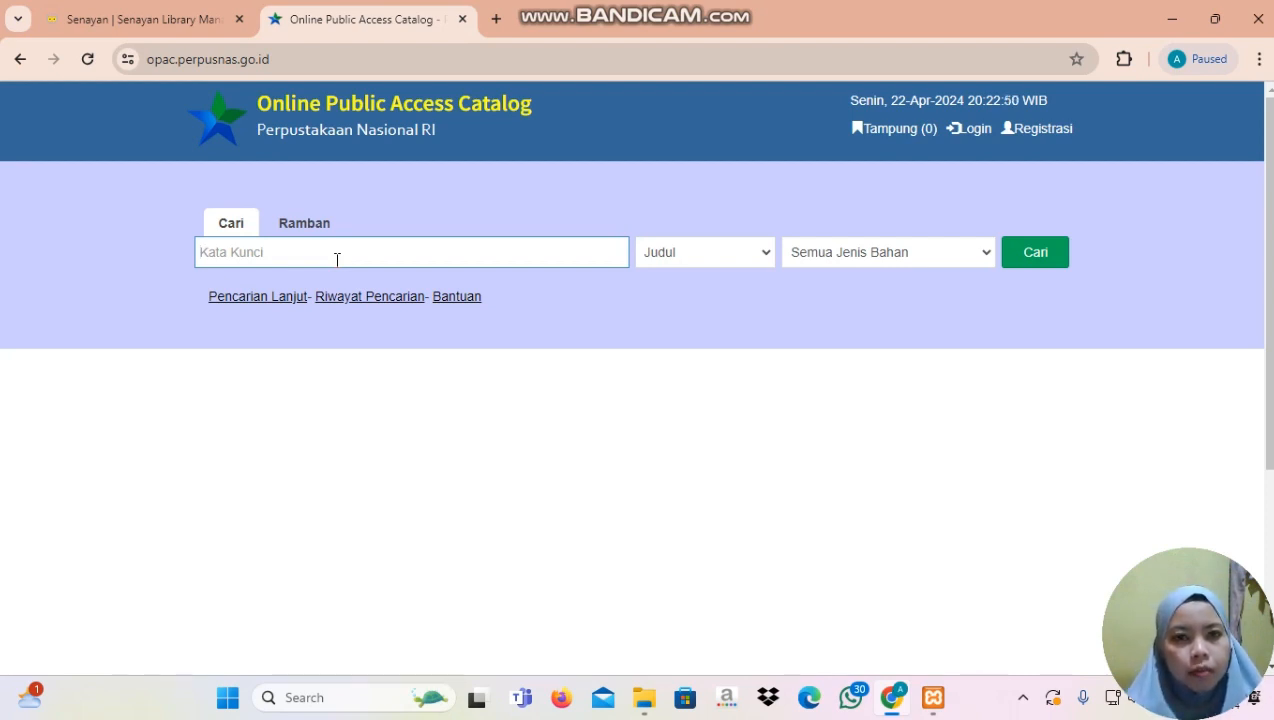
# - Enter "Manajemen Perpustakaan" as the keyword for the catalogue search
pyautogui.press('capslock')
pyautogui.write('M')
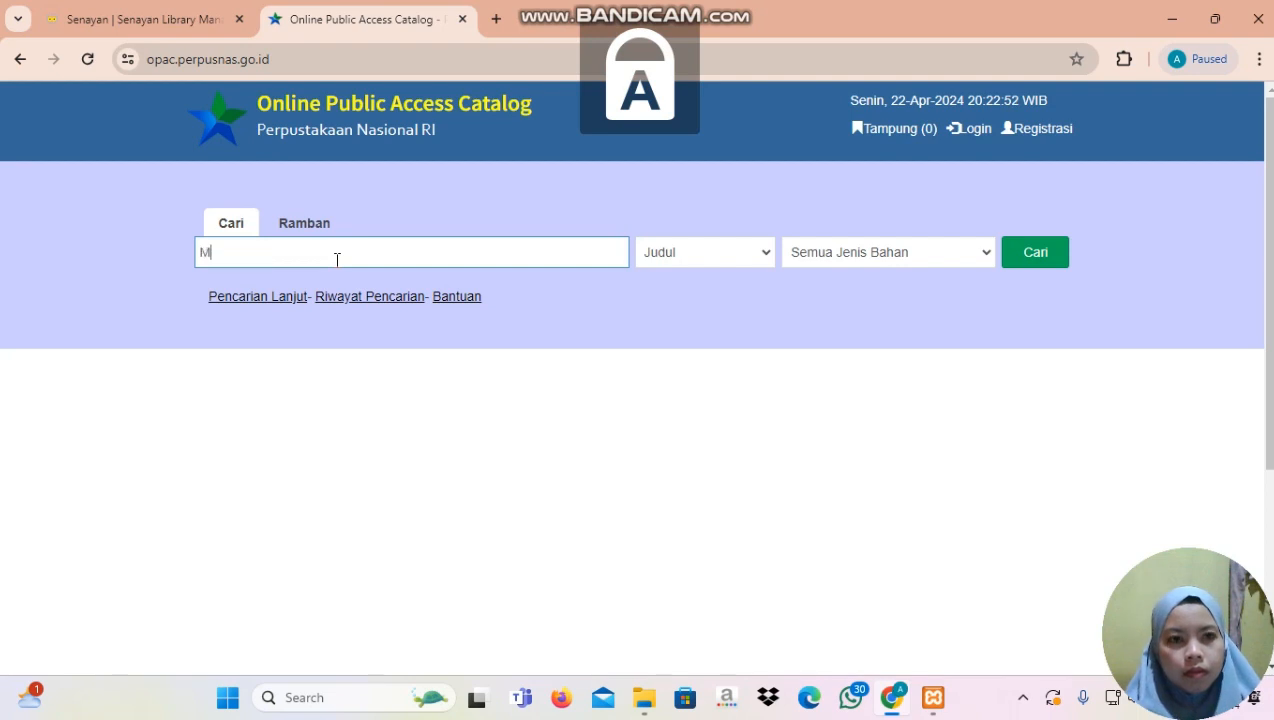
pyautogui.press('capslock')
pyautogui.write('an')
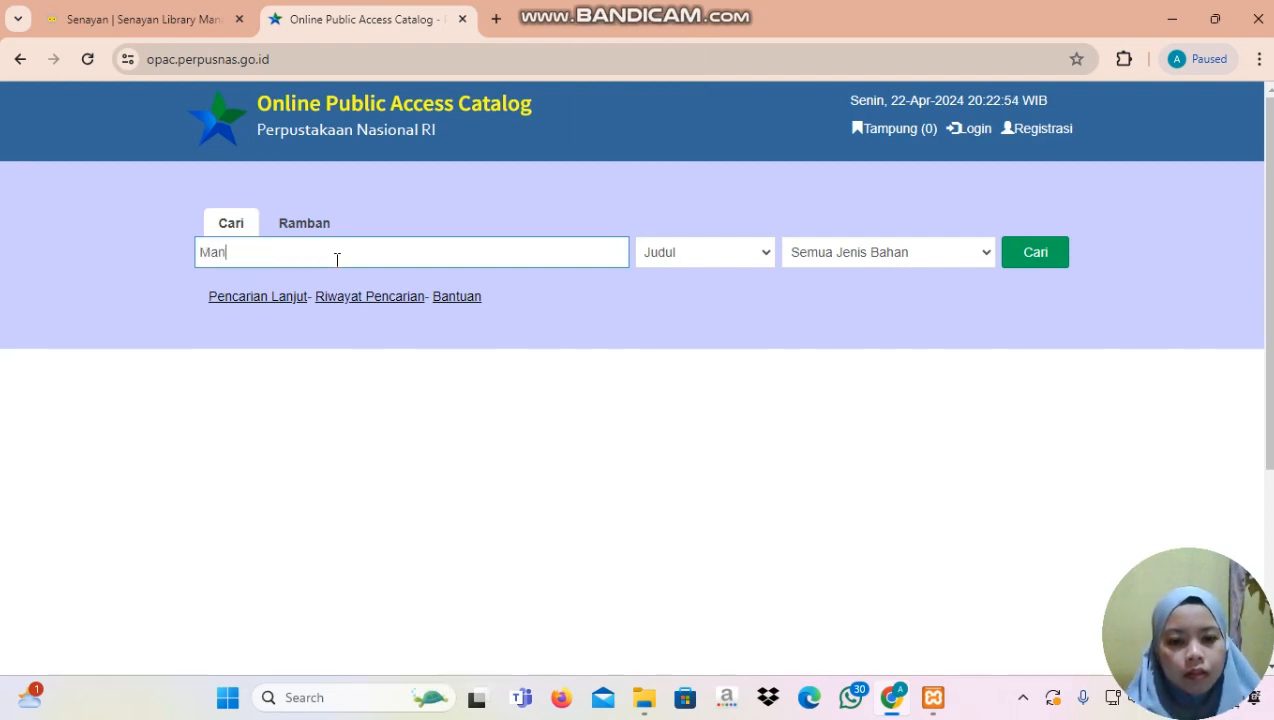
pyautogui.write('ajrm')
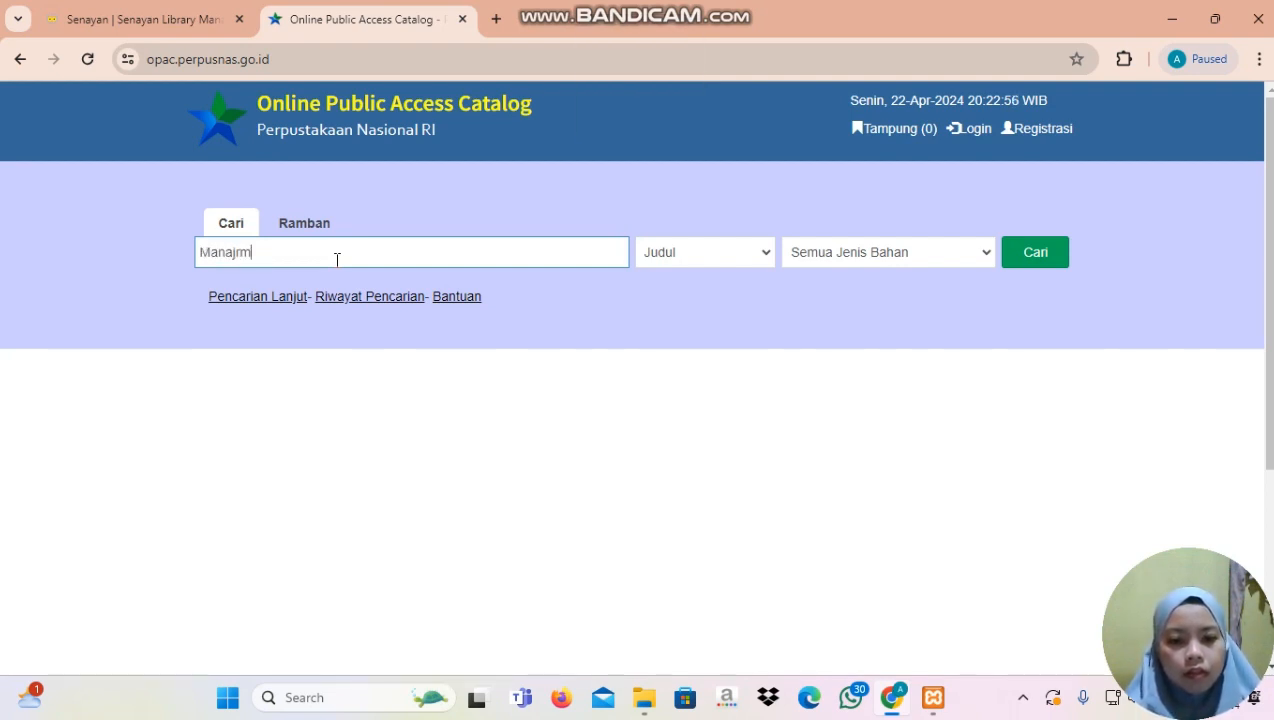
pyautogui.press('BackSpace')
pyautogui.press('BackSpace')
pyautogui.write('ee')
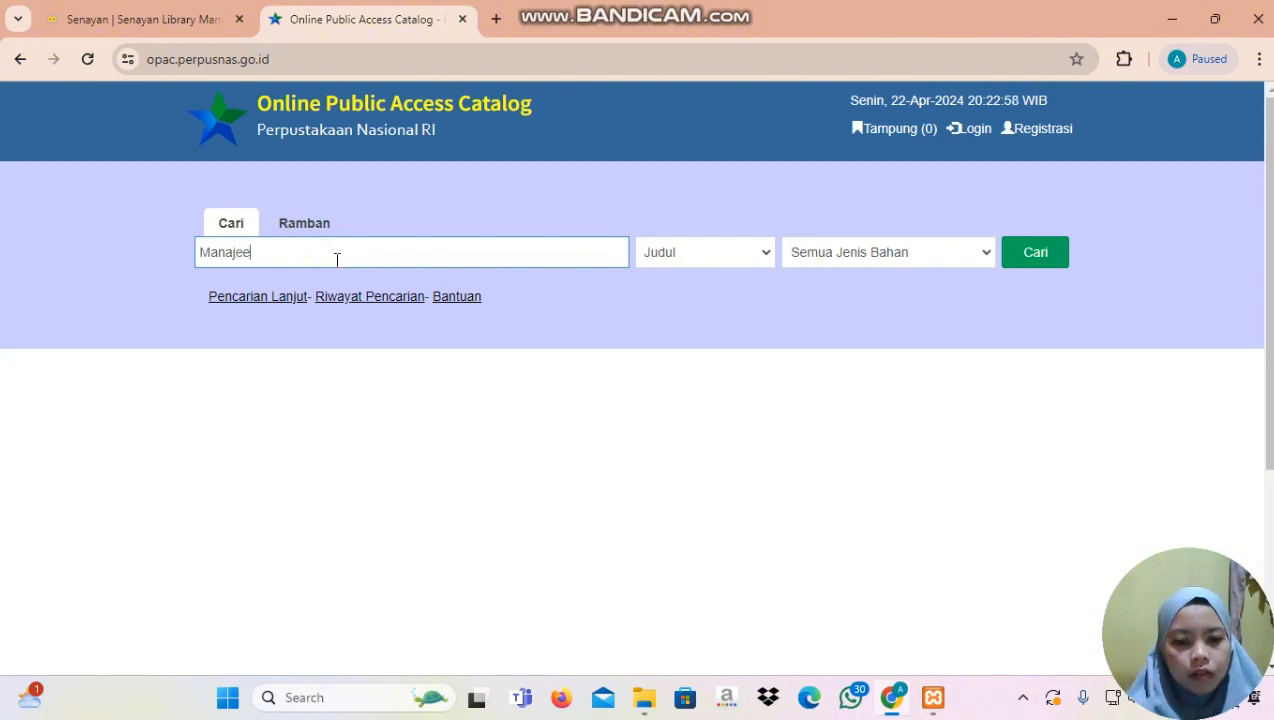
pyautogui.write('men')
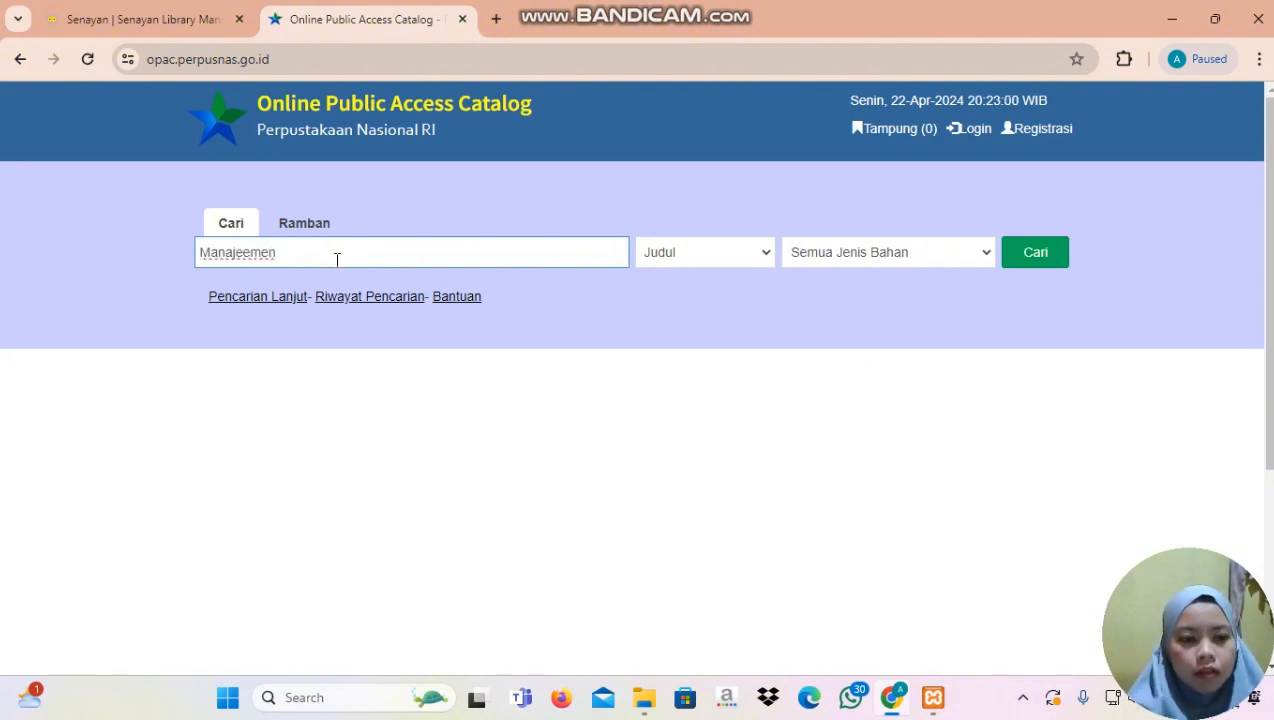
pyautogui.press('capslock')
pyautogui.press('BackSpace')
pyautogui.press('BackSpace')
pyautogui.press('BackSpace')
pyautogui.press('BackSpace')
pyautogui.press('BackSpace')
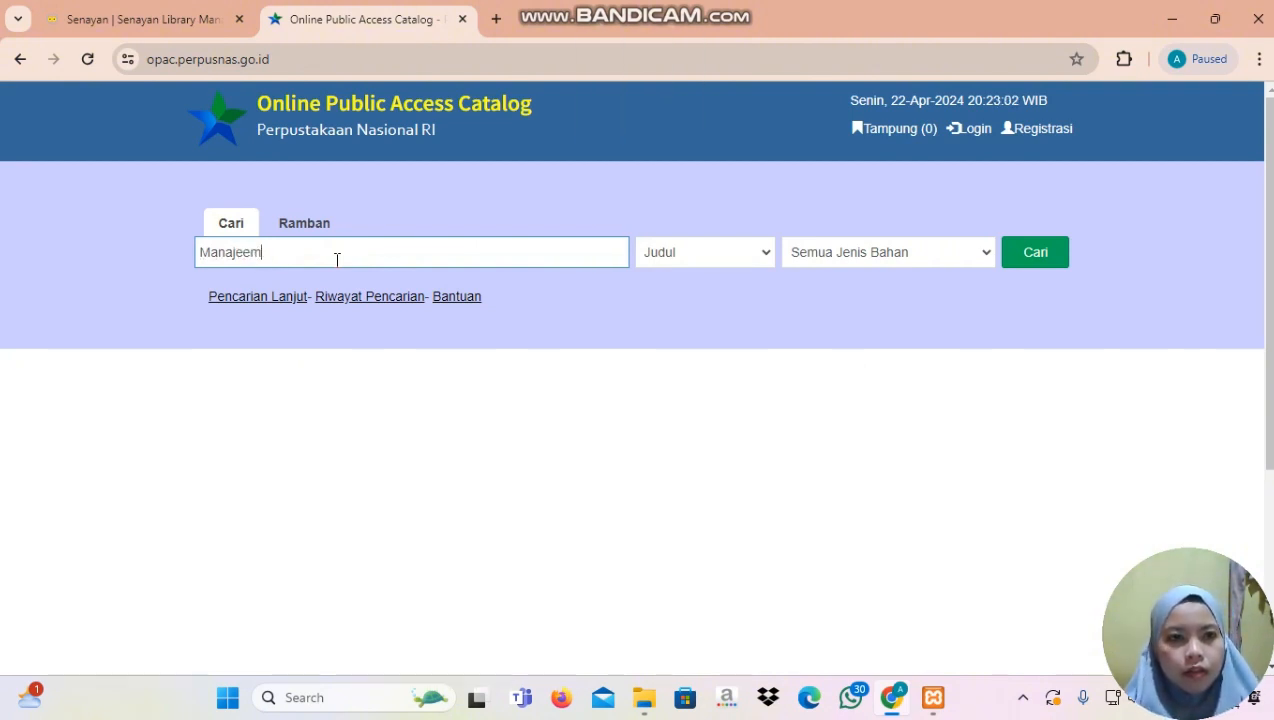
pyautogui.write('MENT')
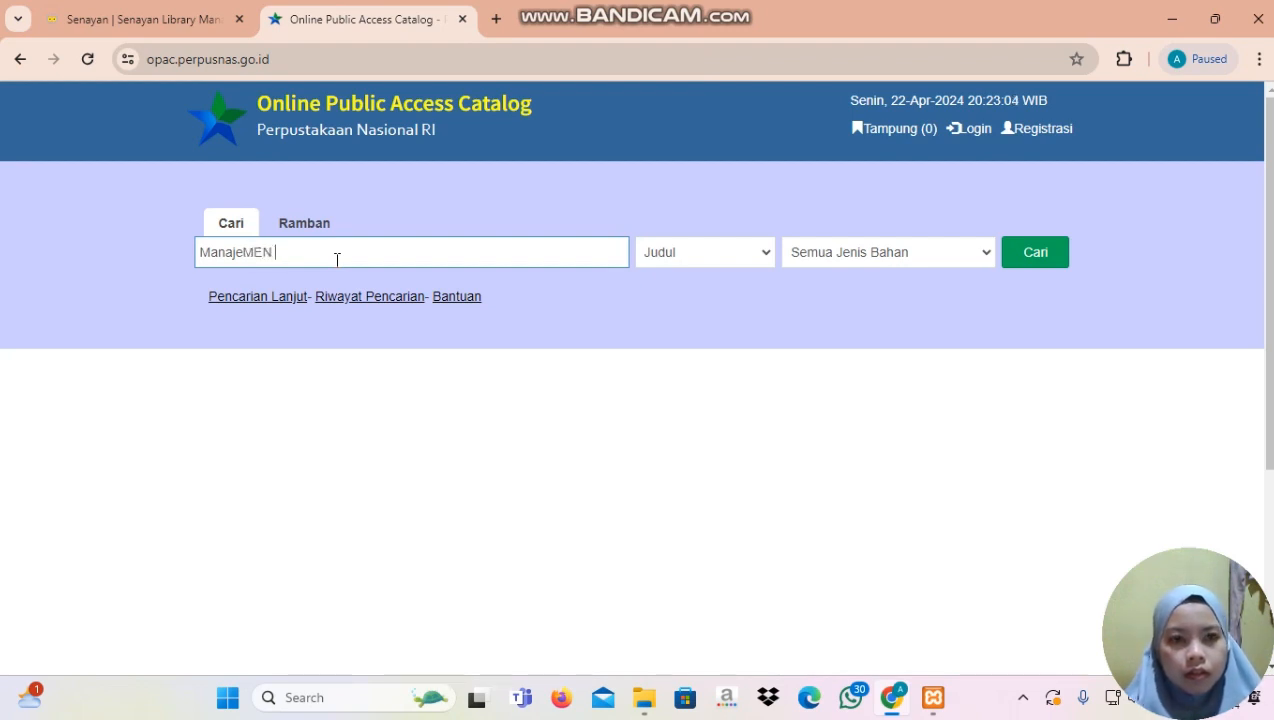
pyautogui.press('BackSpace')
pyautogui.press('BackSpace')
pyautogui.press('BackSpace')
pyautogui.press('BackSpace')
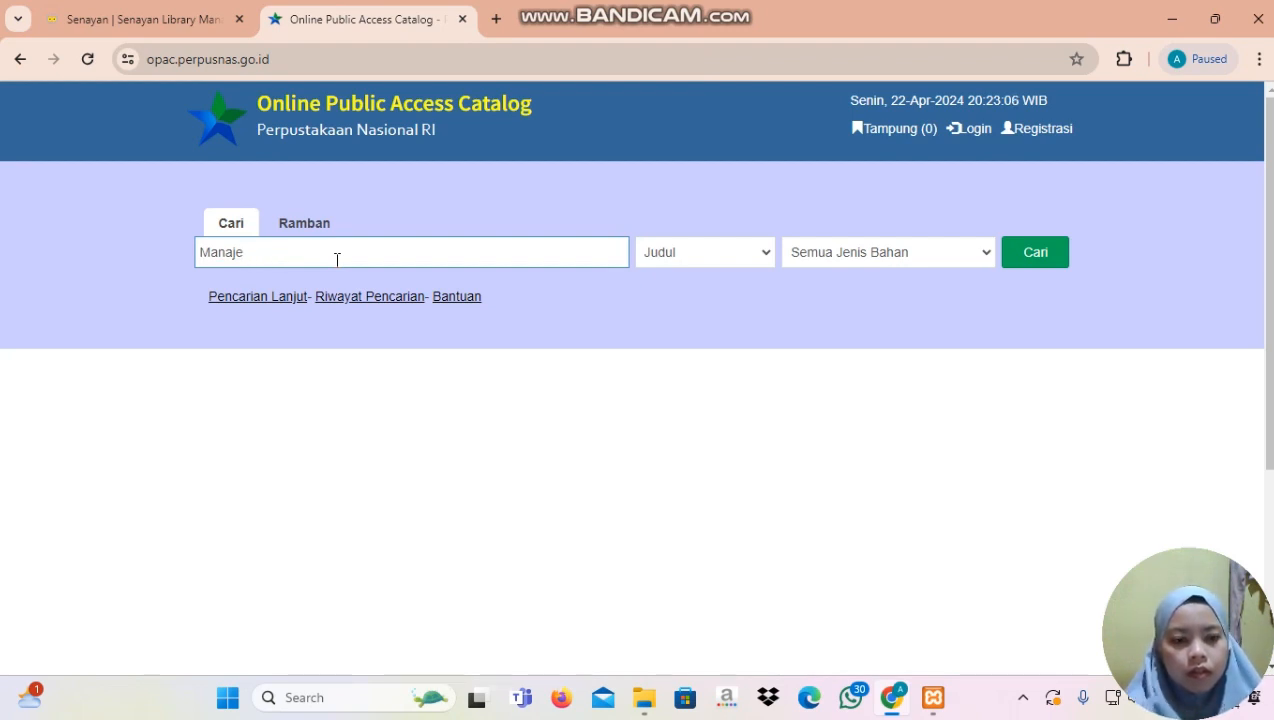
pyautogui.press('capslock')
pyautogui.write('m')
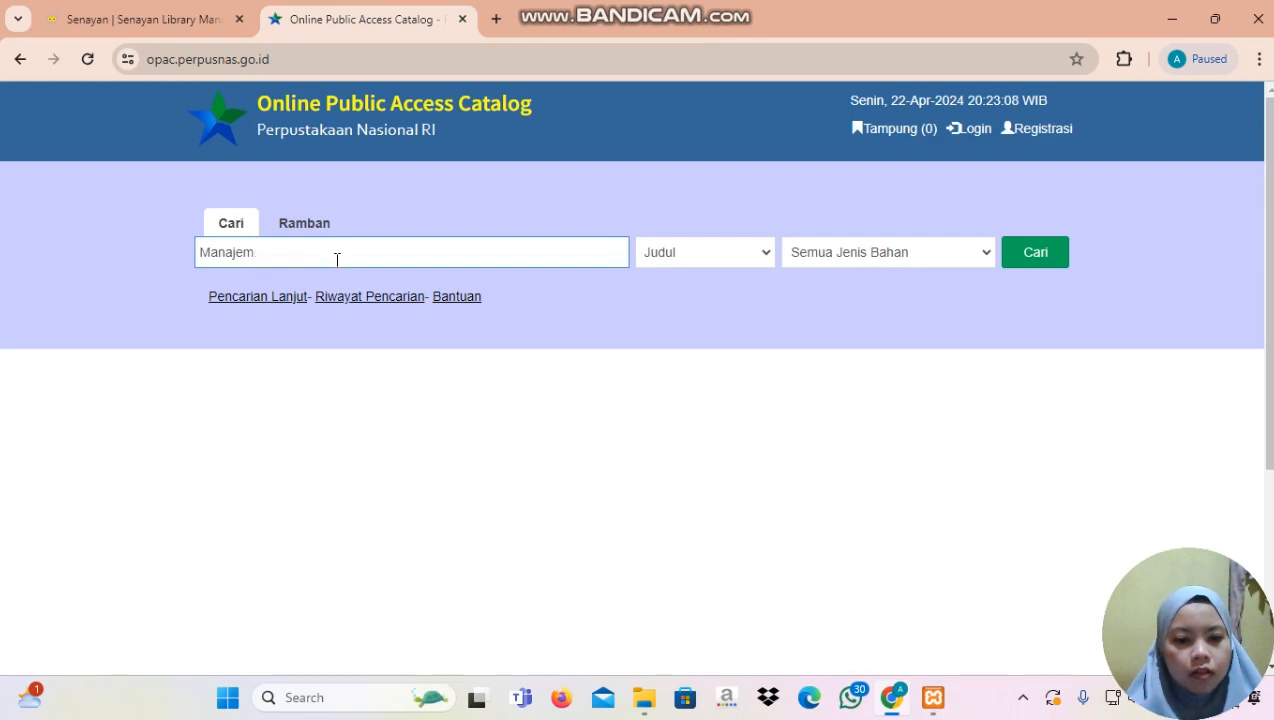
pyautogui.write('en')
pyautogui.press('capslock')
pyautogui.write('P')
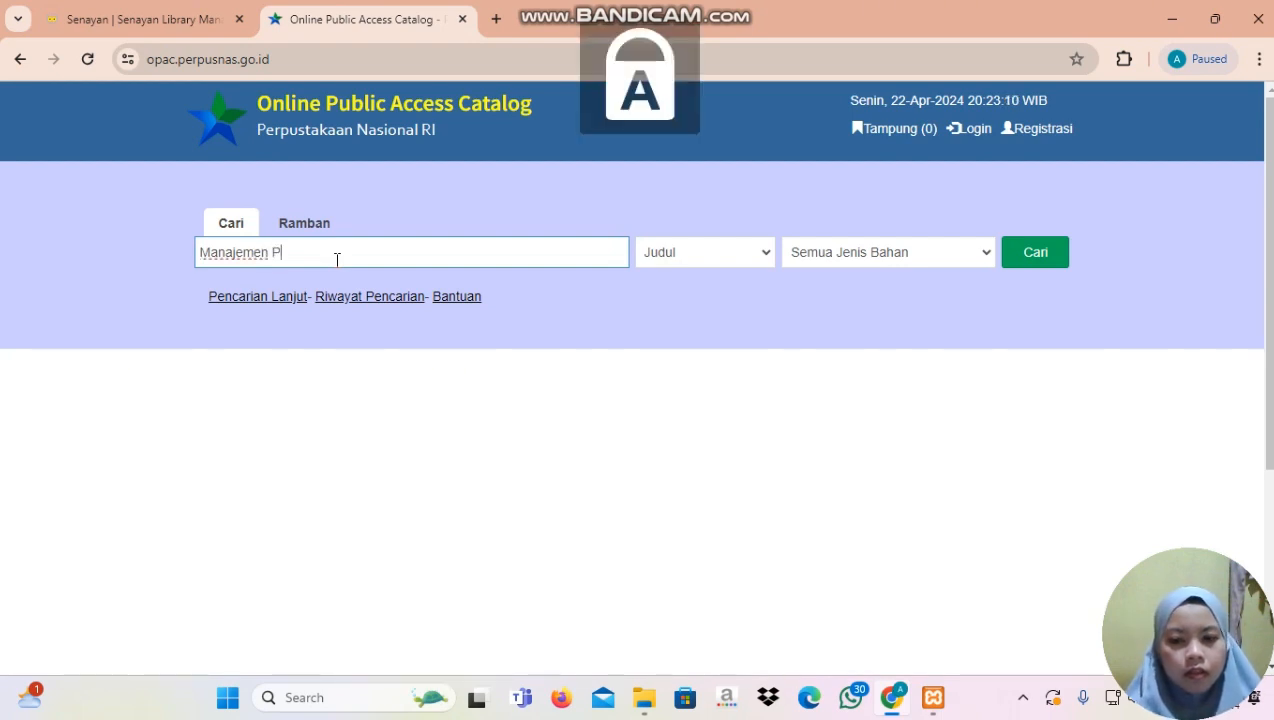
pyautogui.press('capslock')
pyautogui.write('w')
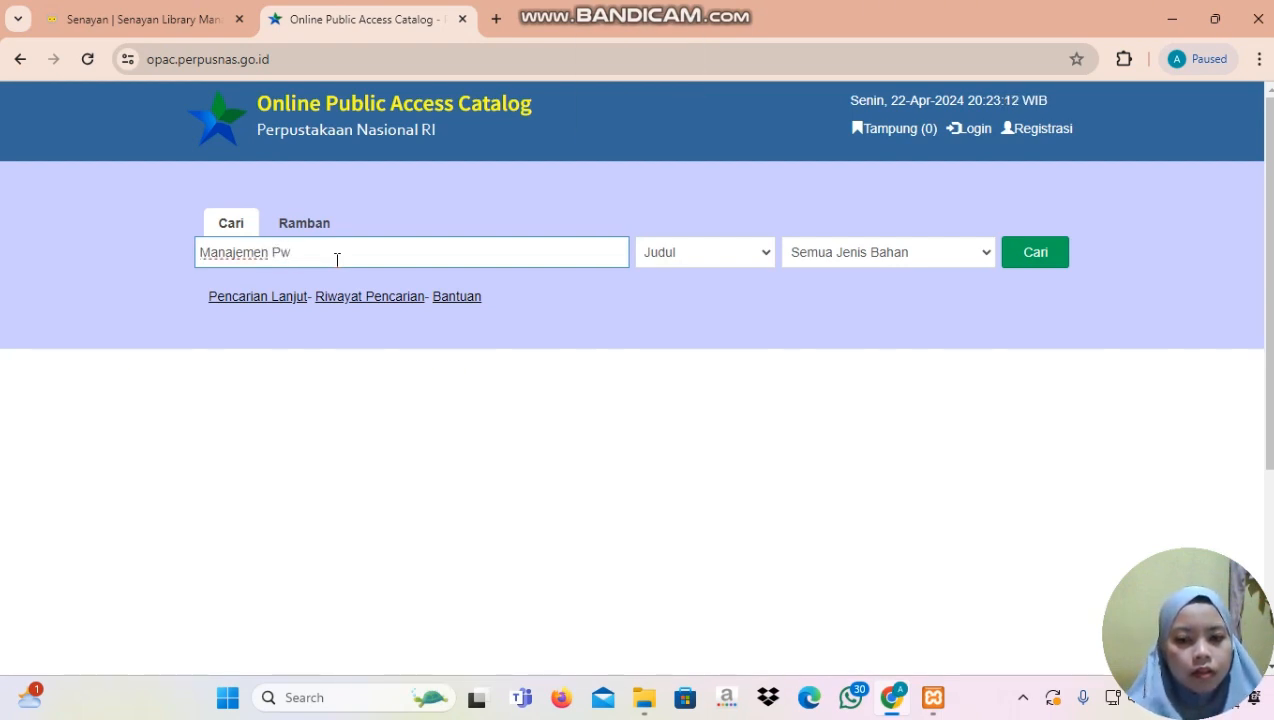
pyautogui.press('BackSpace')
pyautogui.write('erp')
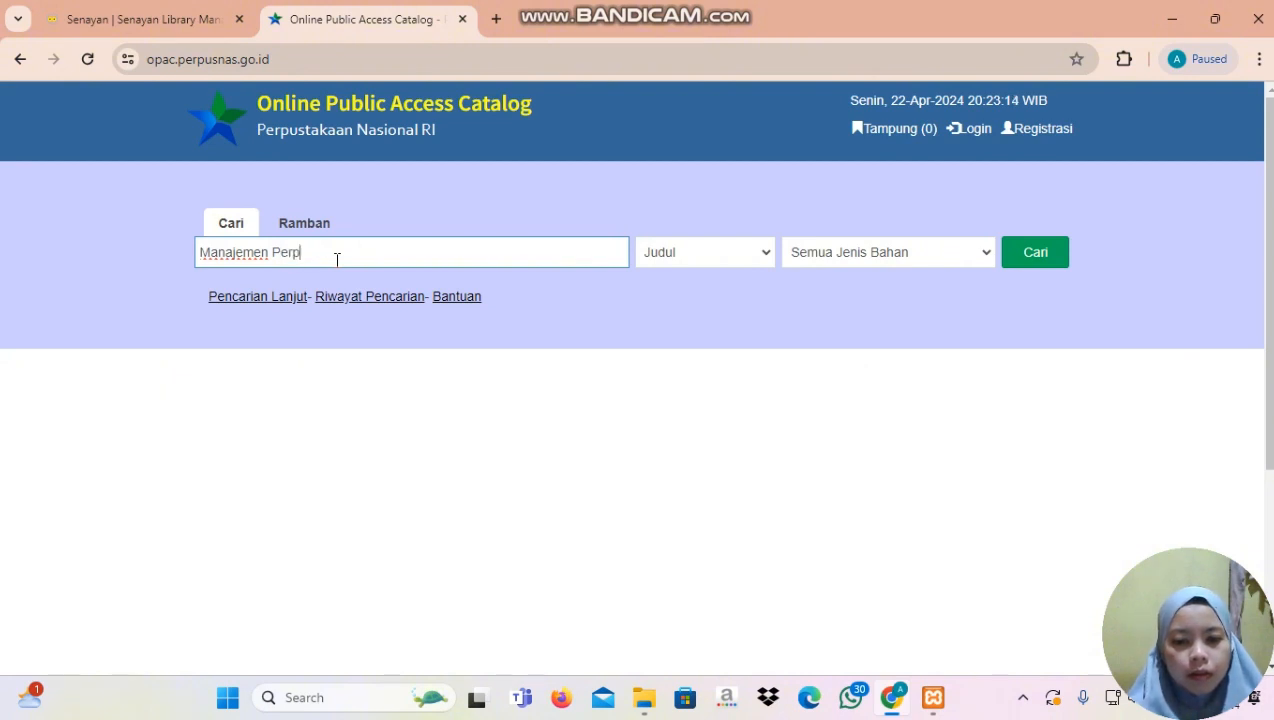
pyautogui.write('ustakaan')
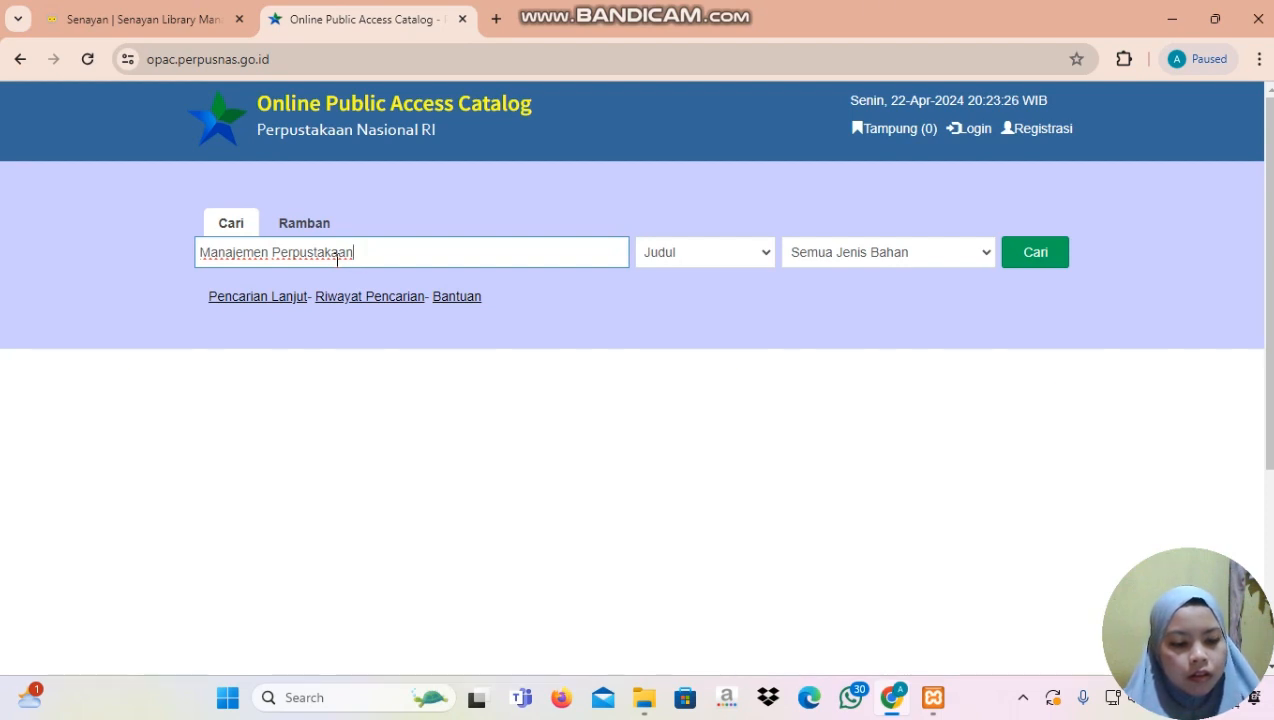
pyautogui.click(1108, 420)
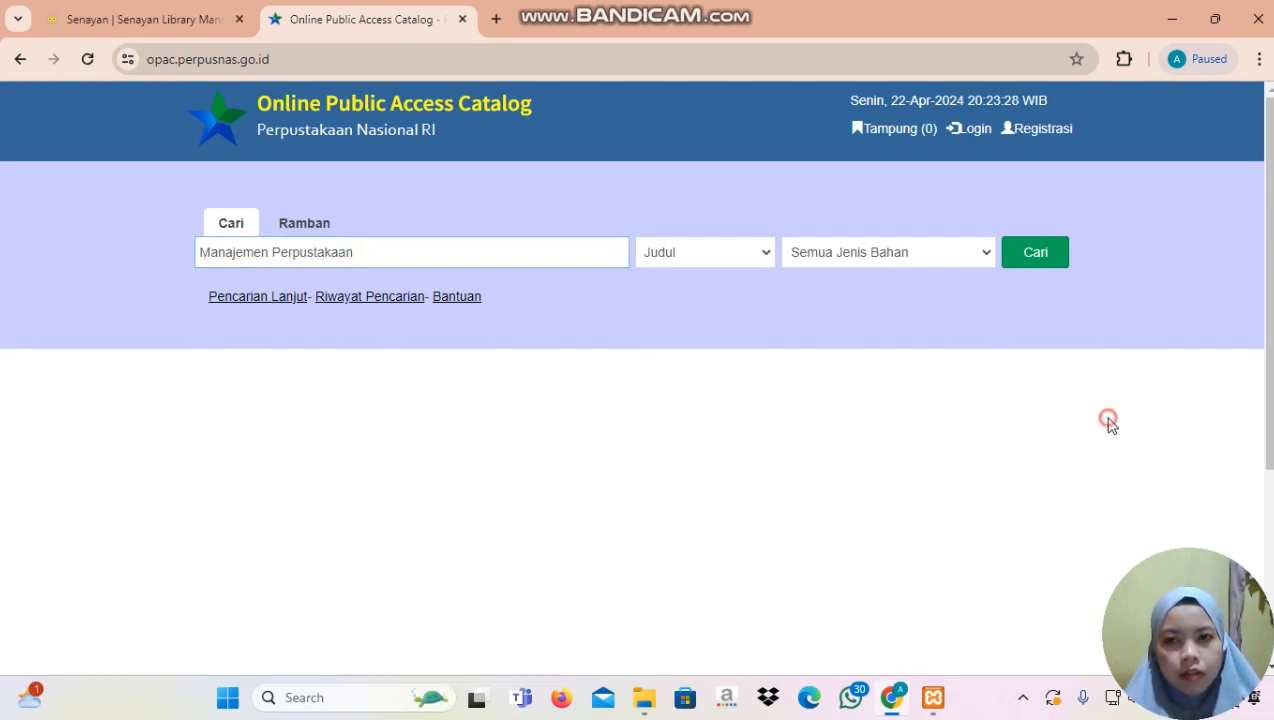
# - Run the keyword search by title (Judul) across all material types (Semua Jenis Bahan) and look through the resulting records
pyautogui.click(738, 255)
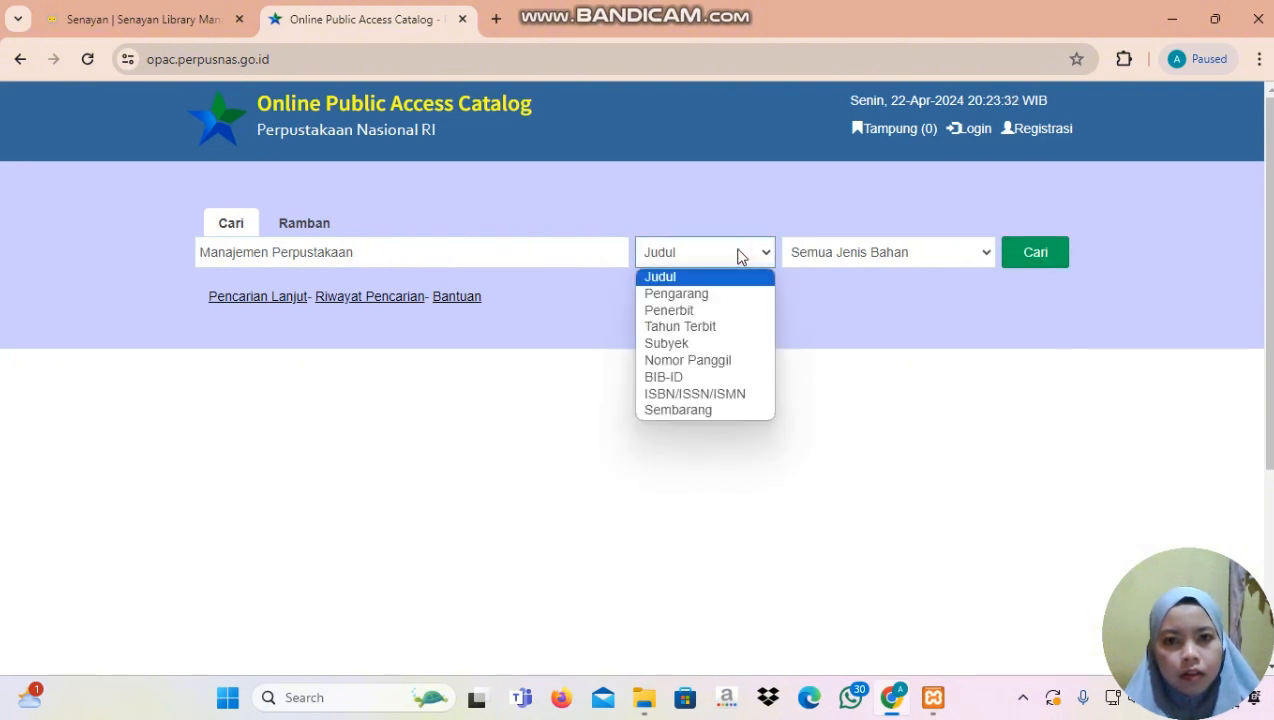
pyautogui.click(738, 255)
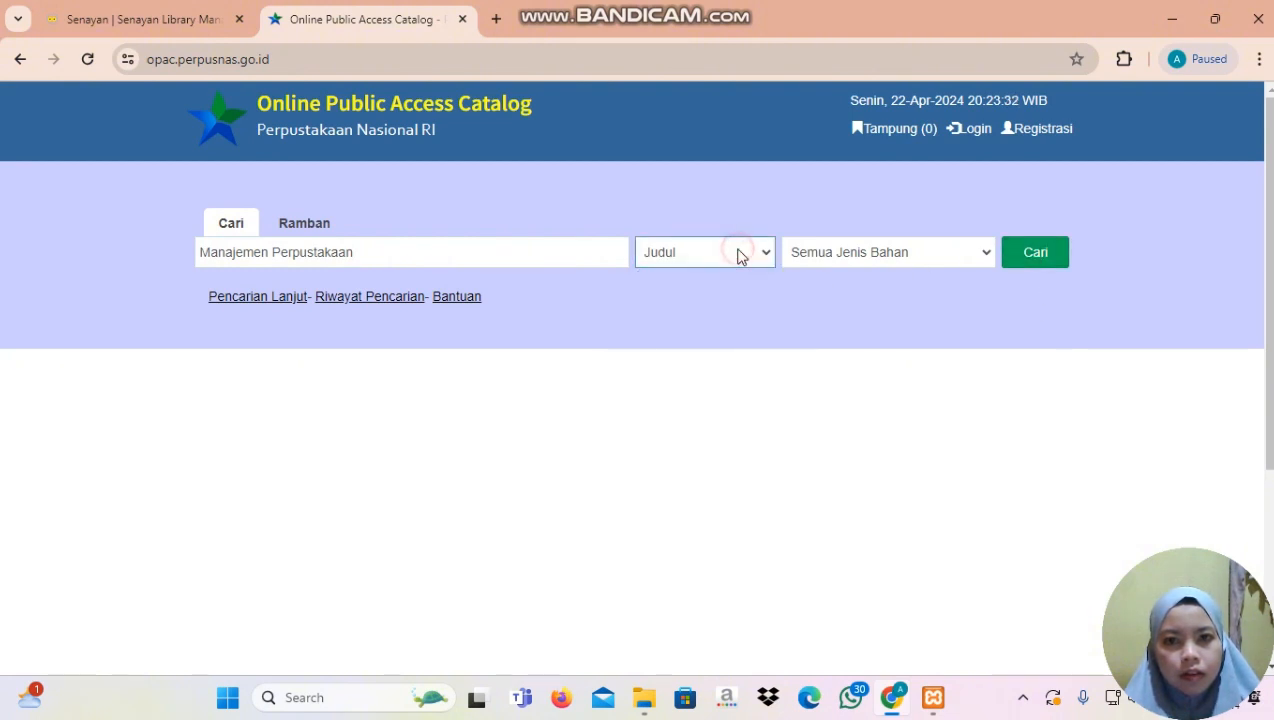
pyautogui.click(1050, 268)
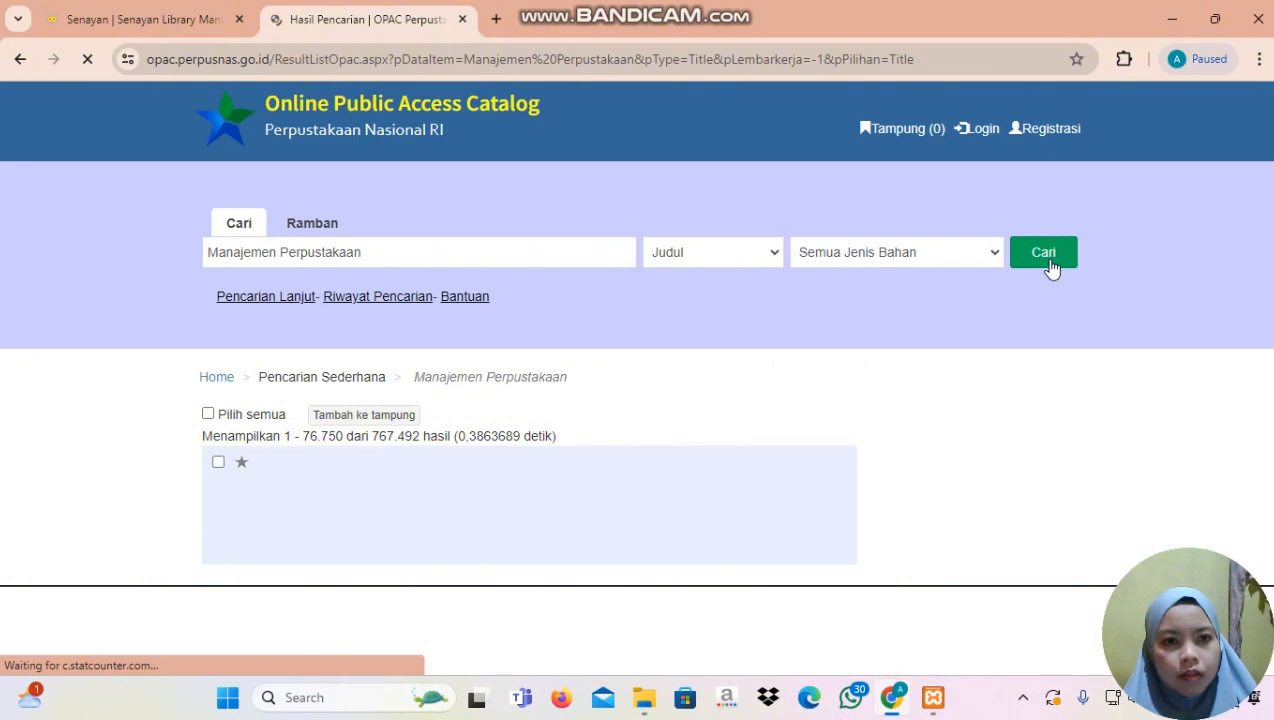
pyautogui.scroll(-5, 640, 400)
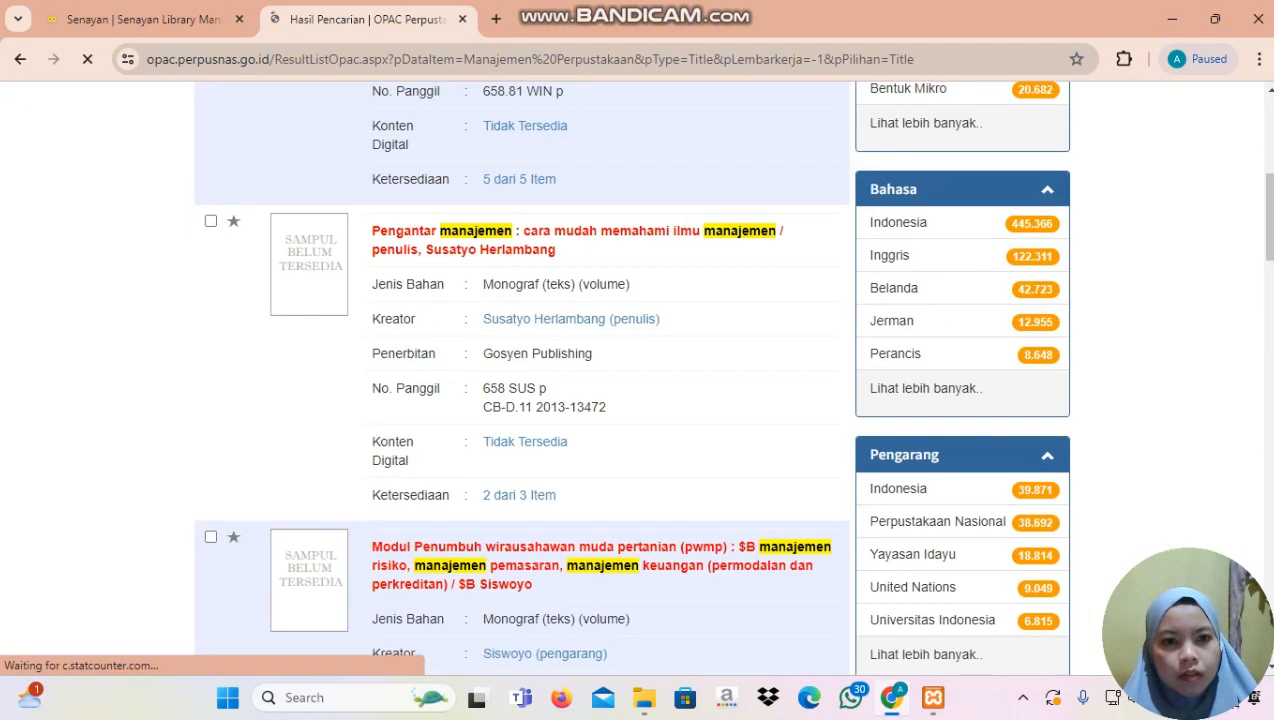
# - Look over the first records of the National Library search results and return to the SLiMS MARC SRU page
pyautogui.scroll(3, 1270, 152)
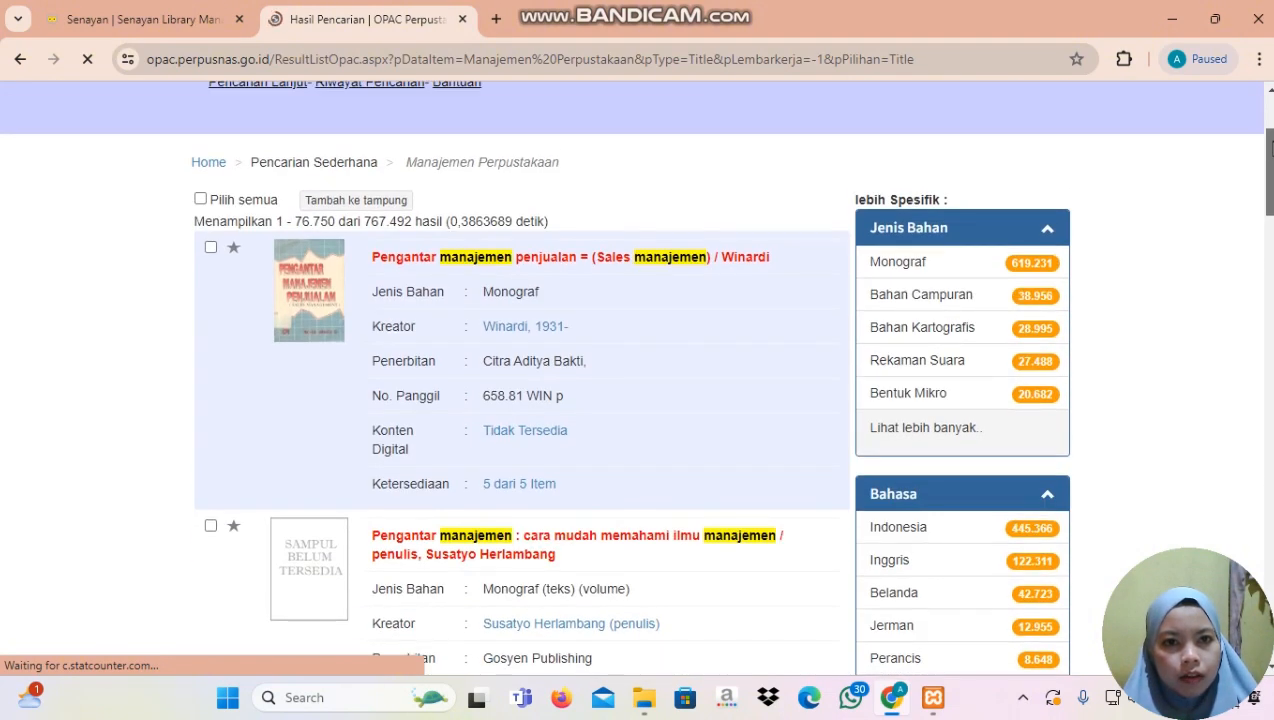
pyautogui.scroll(-1, 1270, 152)
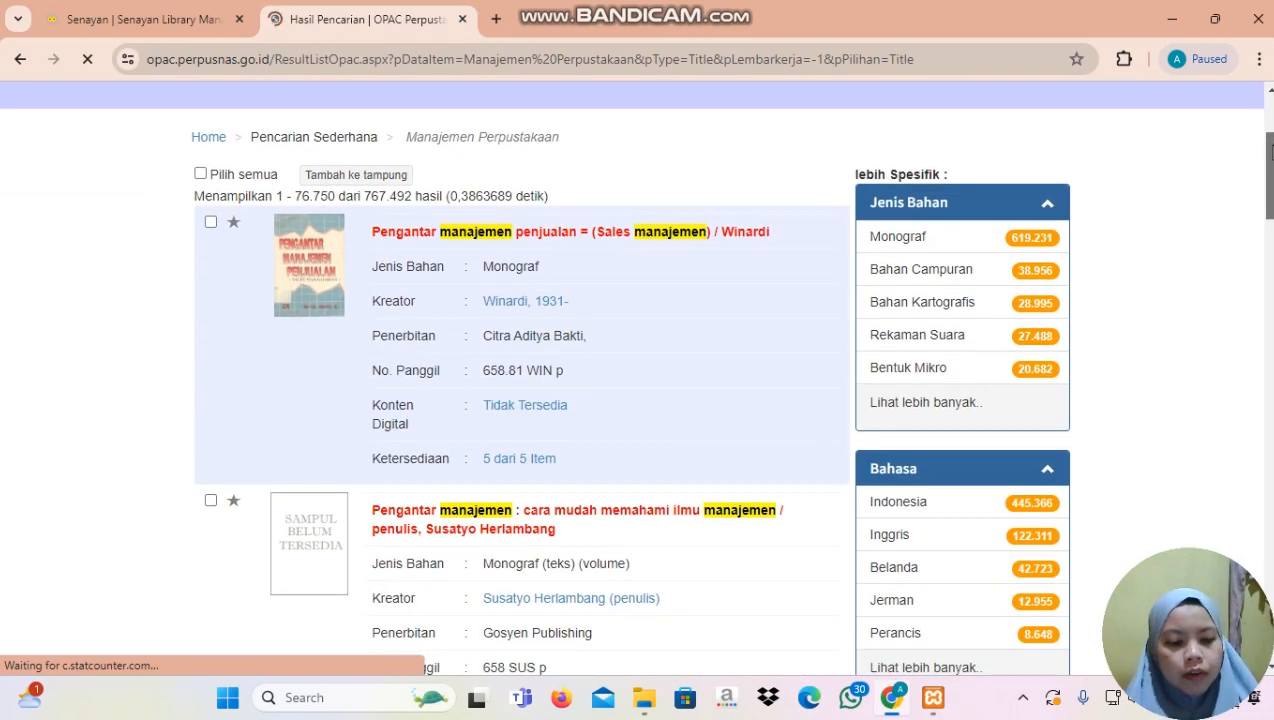
pyautogui.moveTo(1272, 153); pyautogui.dragTo(1271, 138)
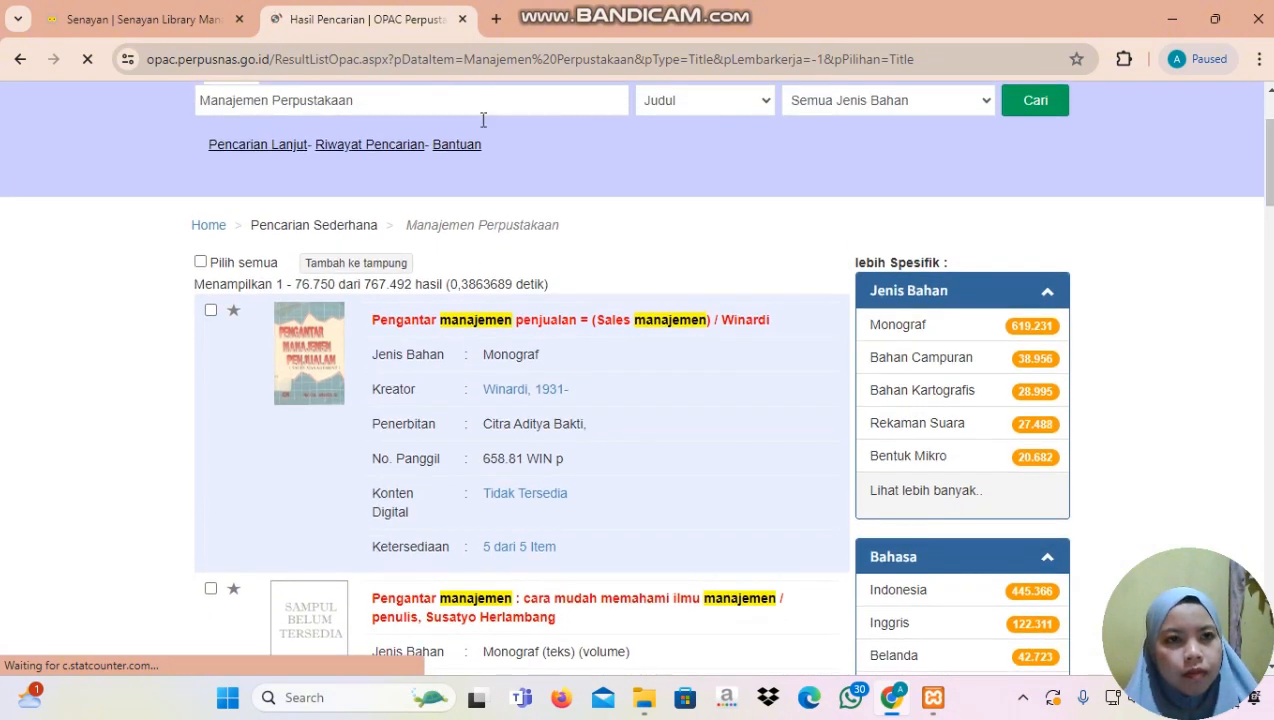
pyautogui.click(130, 12)
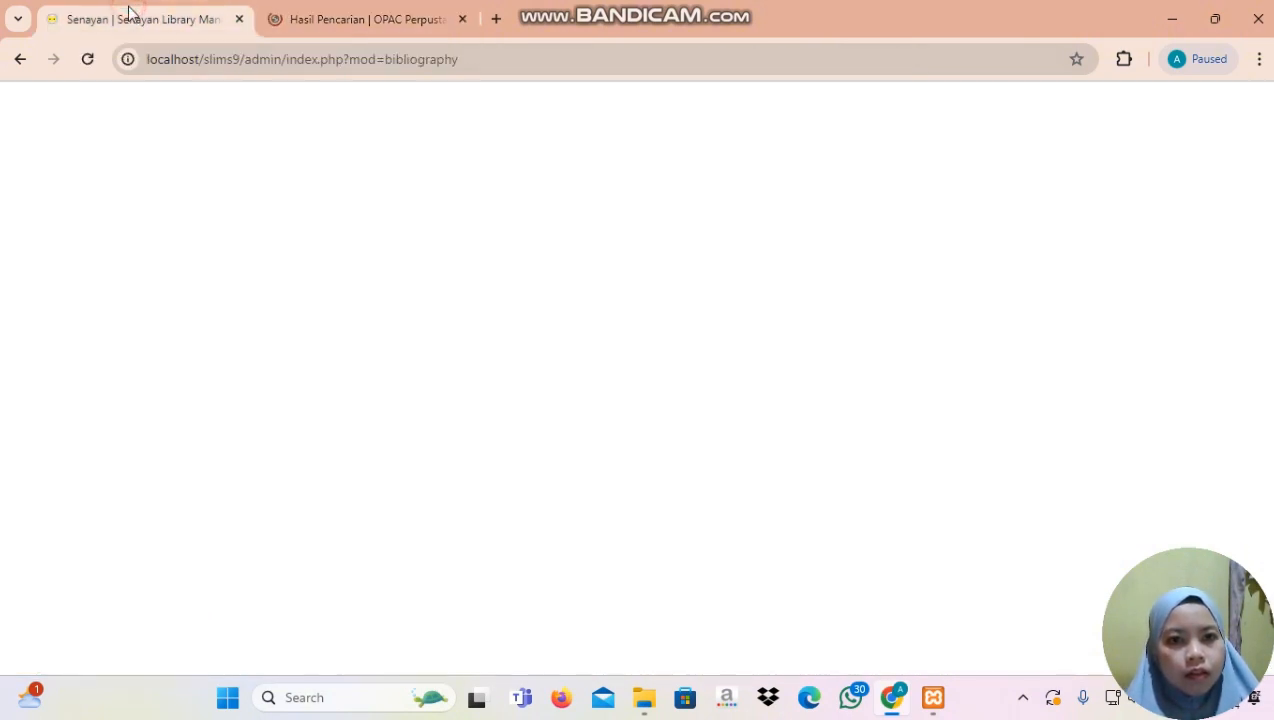
pyautogui.click(359, 260)
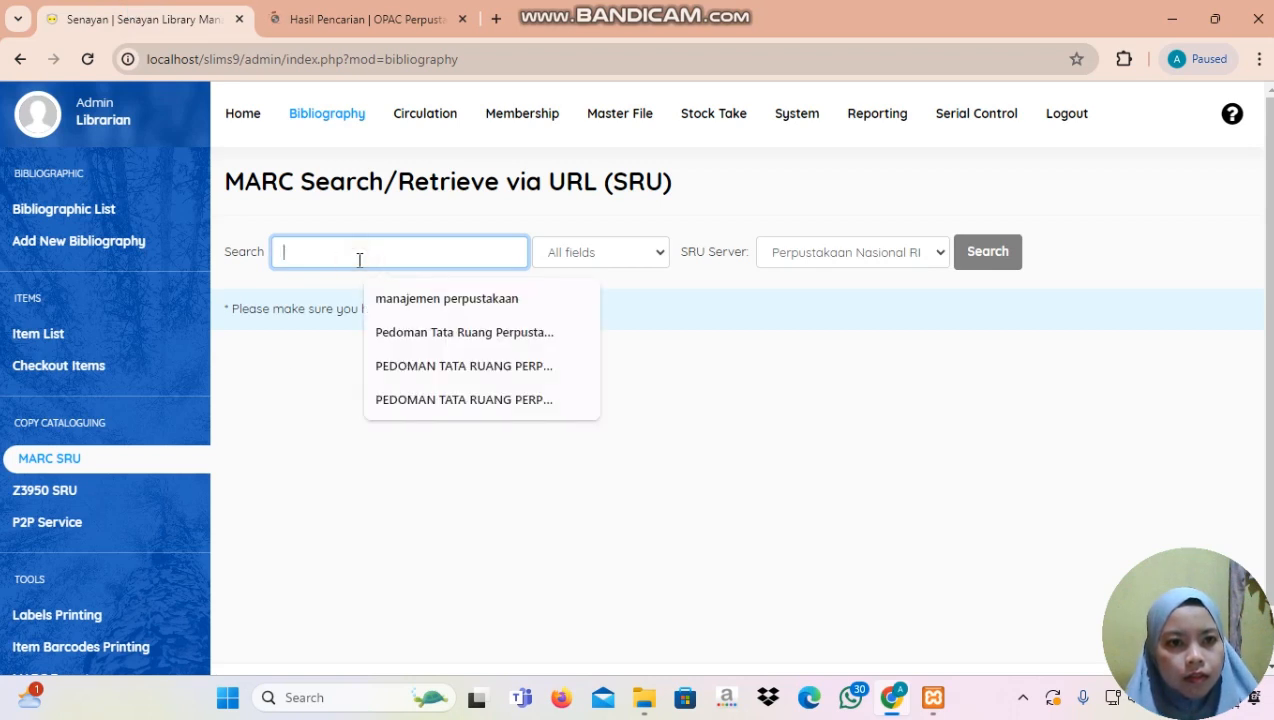
pyautogui.click(389, 494)
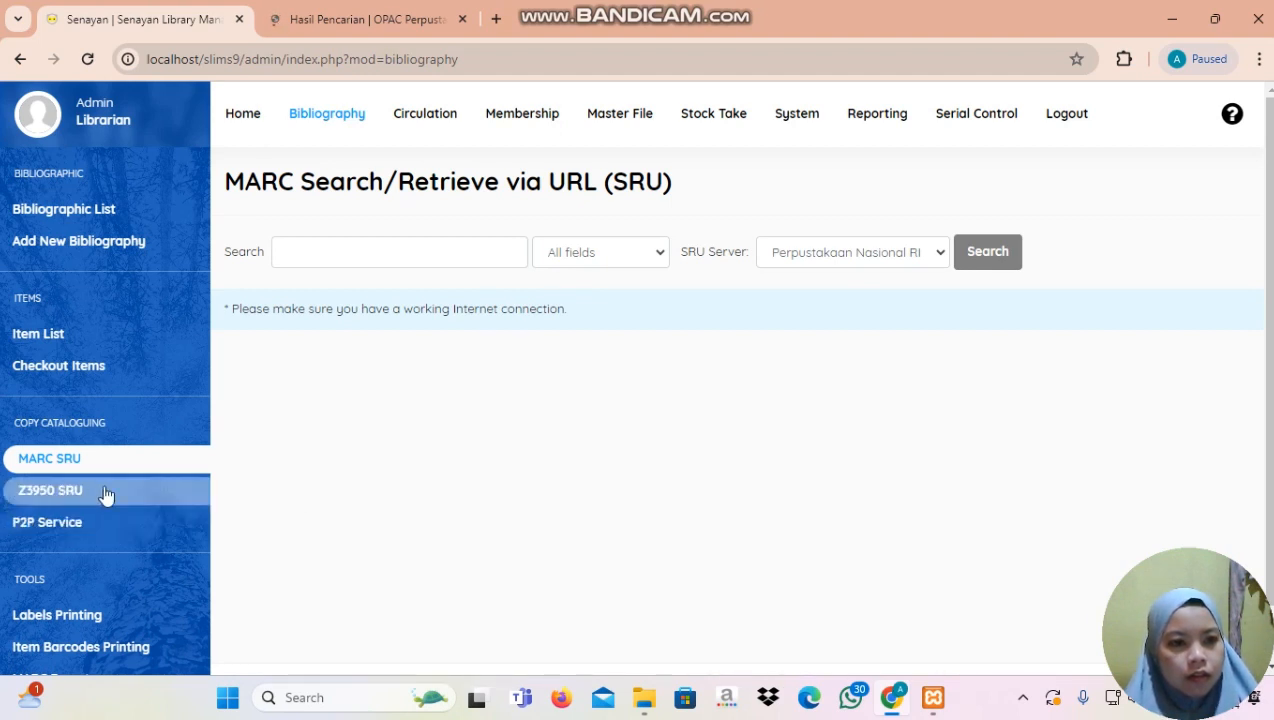
# - Search the Perpustakaan Nasional RI SRU server for "manajemen perpustakaan" in all fields
pyautogui.click(458, 250)
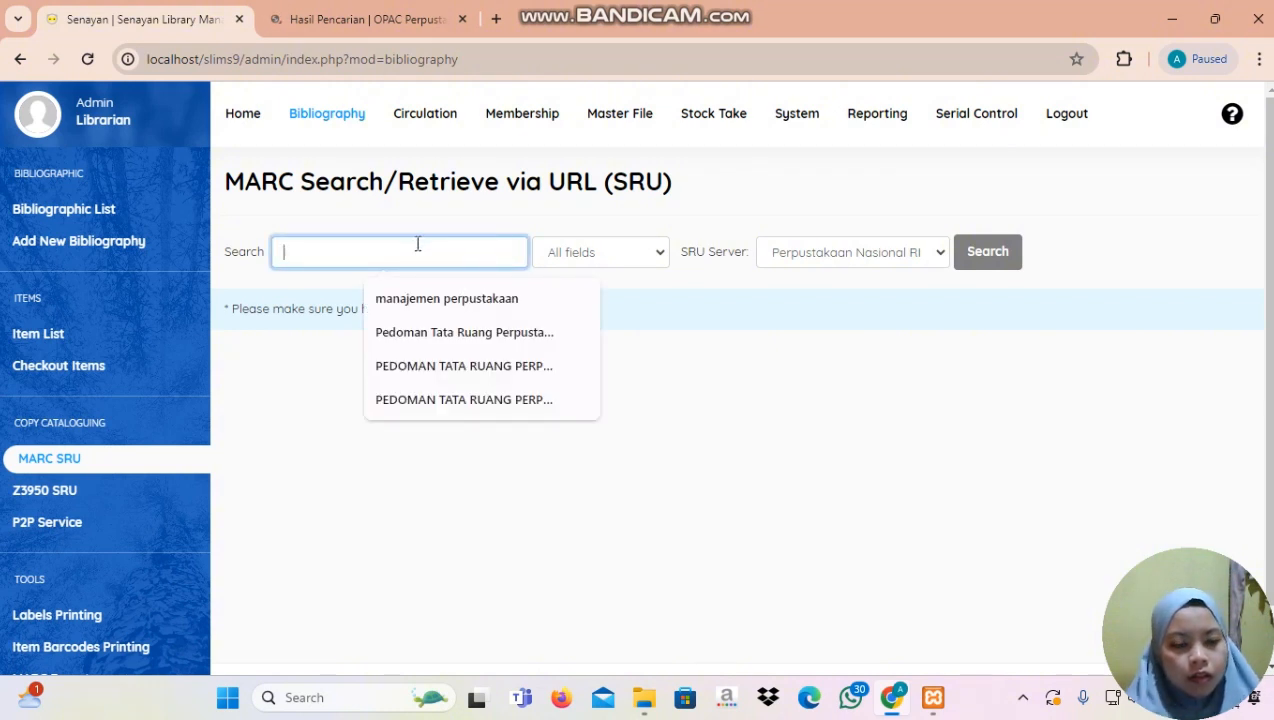
pyautogui.press('capslock')
pyautogui.write('M')
pyautogui.press('capslock')
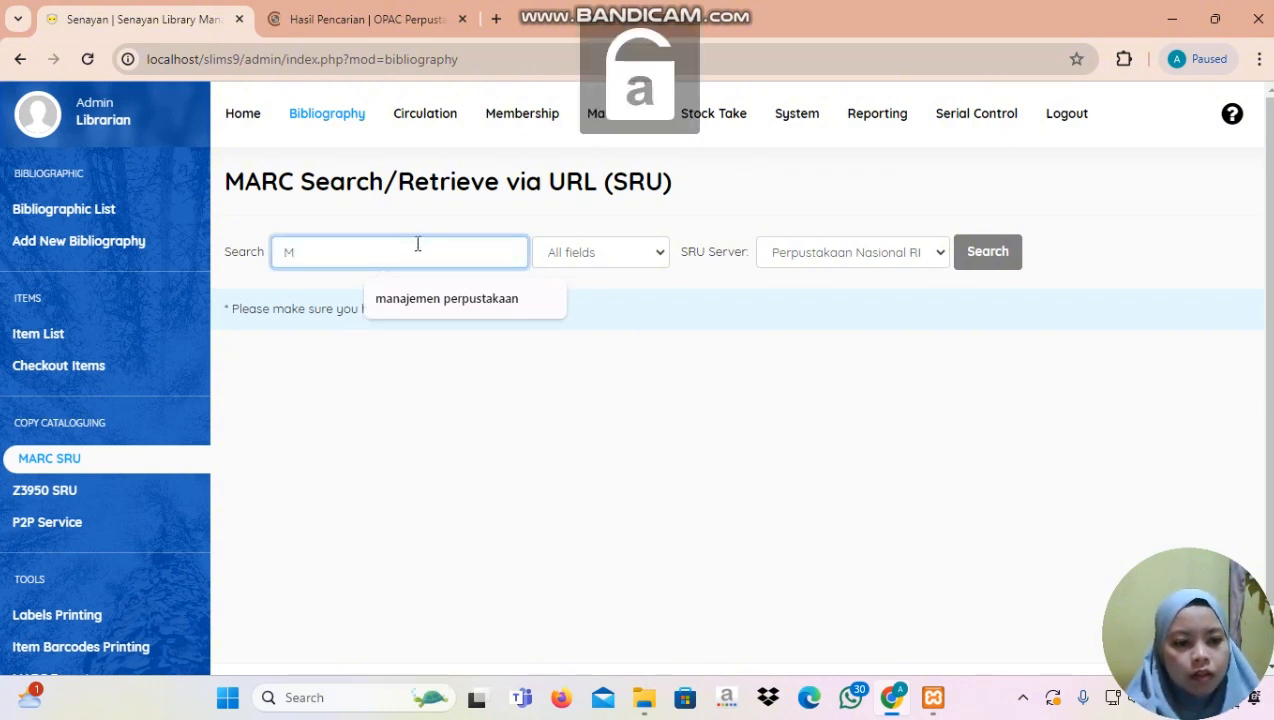
pyautogui.write('anaj')
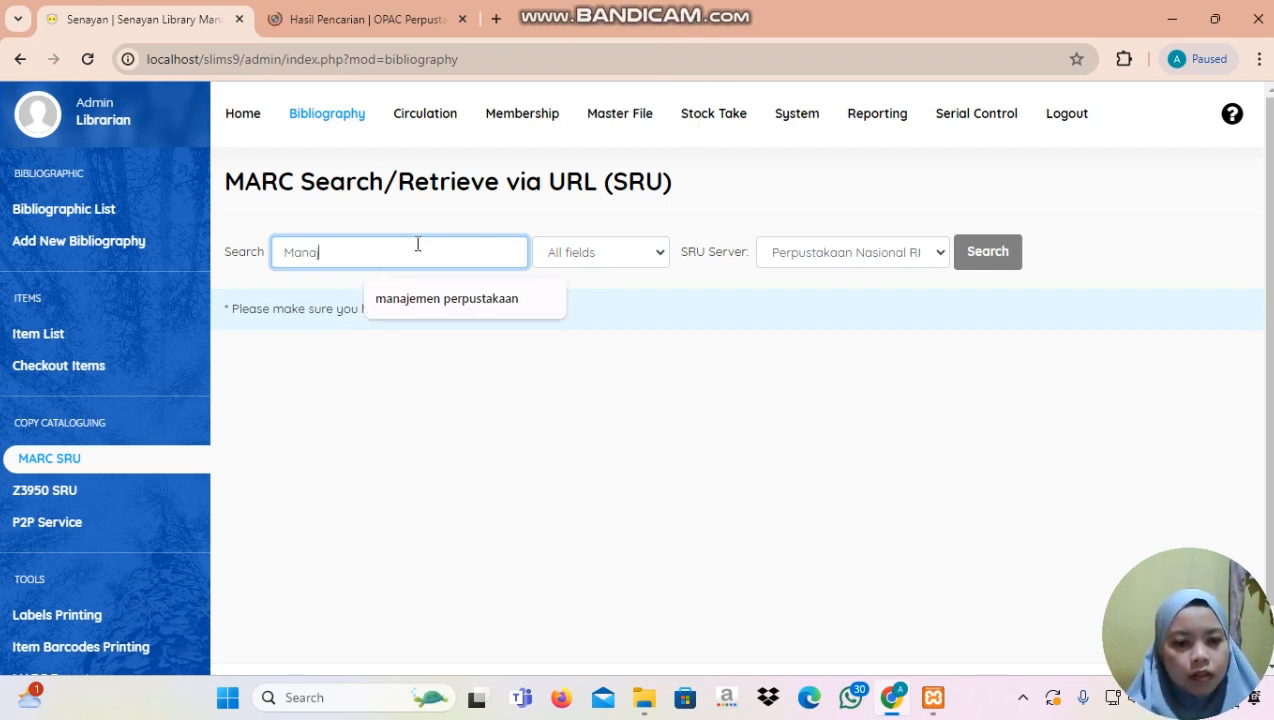
pyautogui.write('emen perpustakaan')
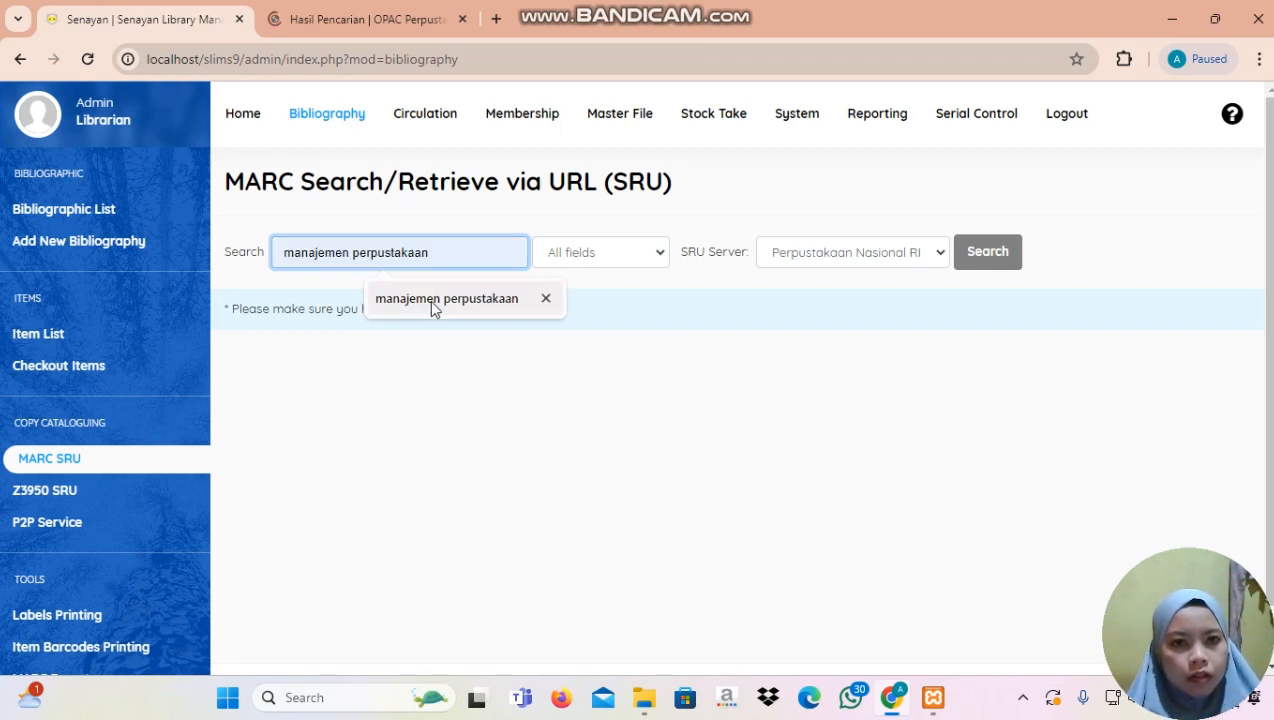
pyautogui.click(430, 298)
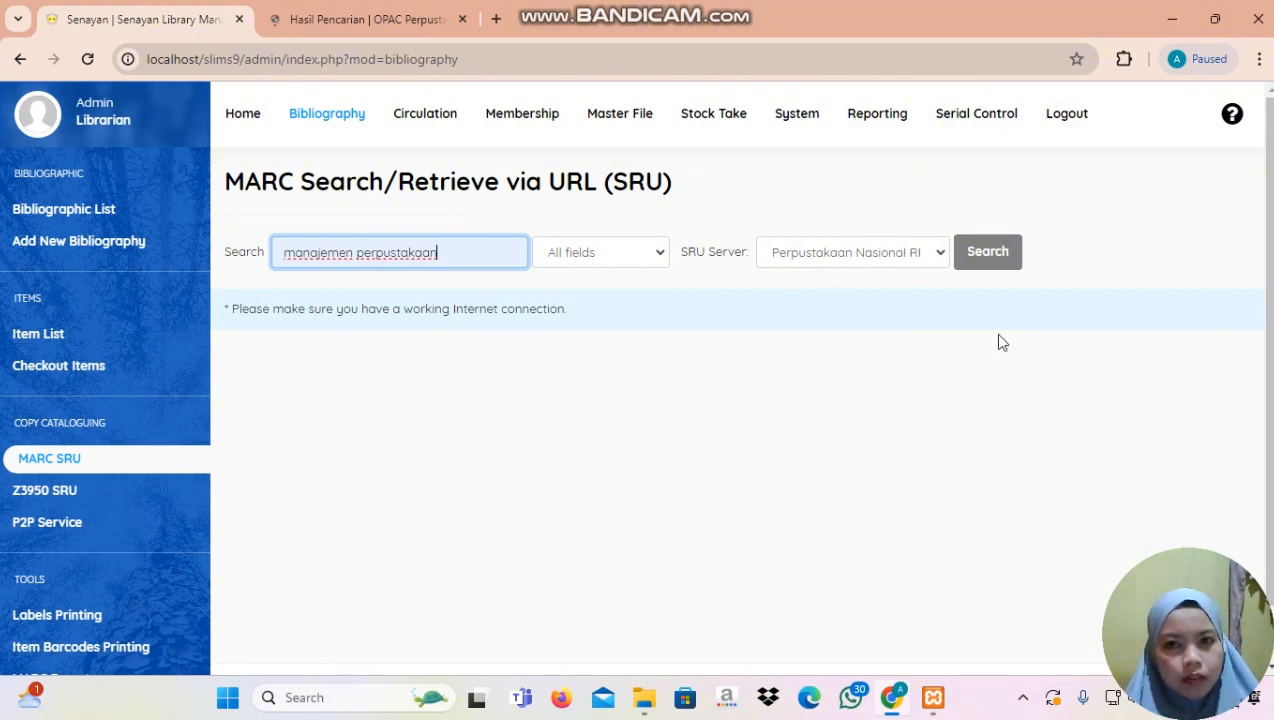
pyautogui.click(1012, 264)
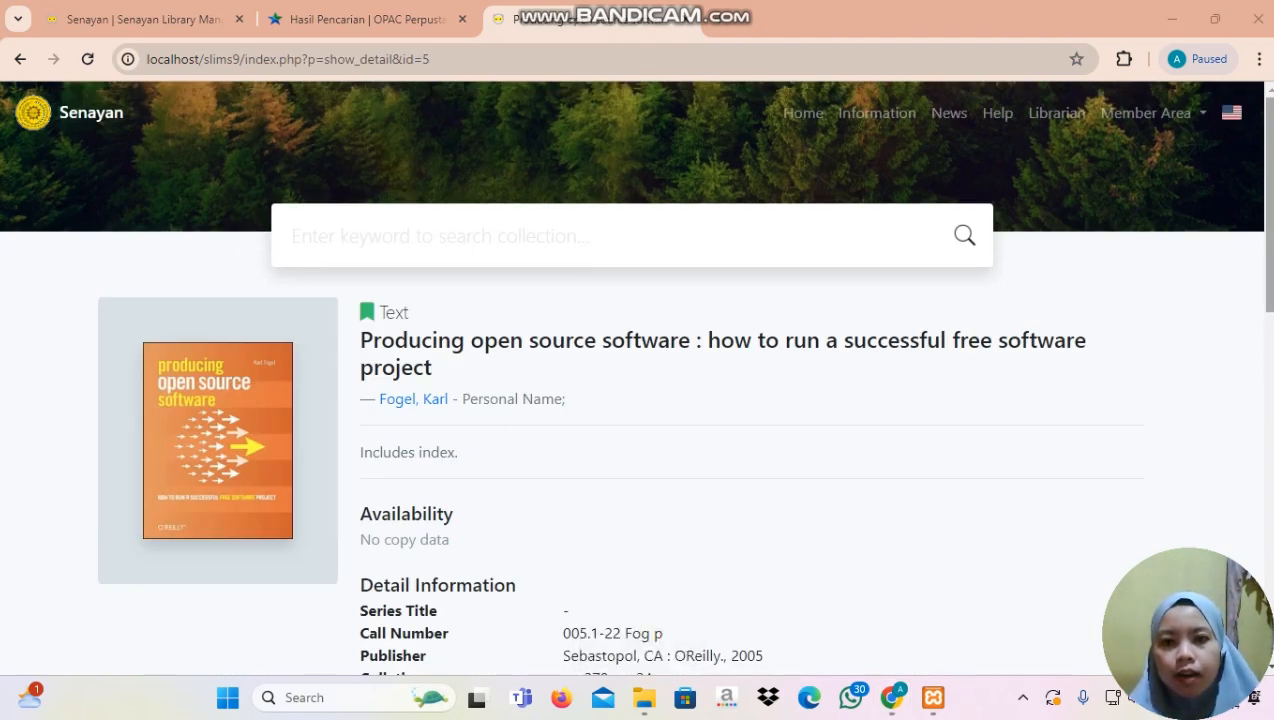
# - View the public catalogue detail page of "Producing open source software : how to run a successful free software project"
pyautogui.scroll(-1, 1266, 305)
pyautogui.moveTo(1270, 315); pyautogui.dragTo(1206, 332)
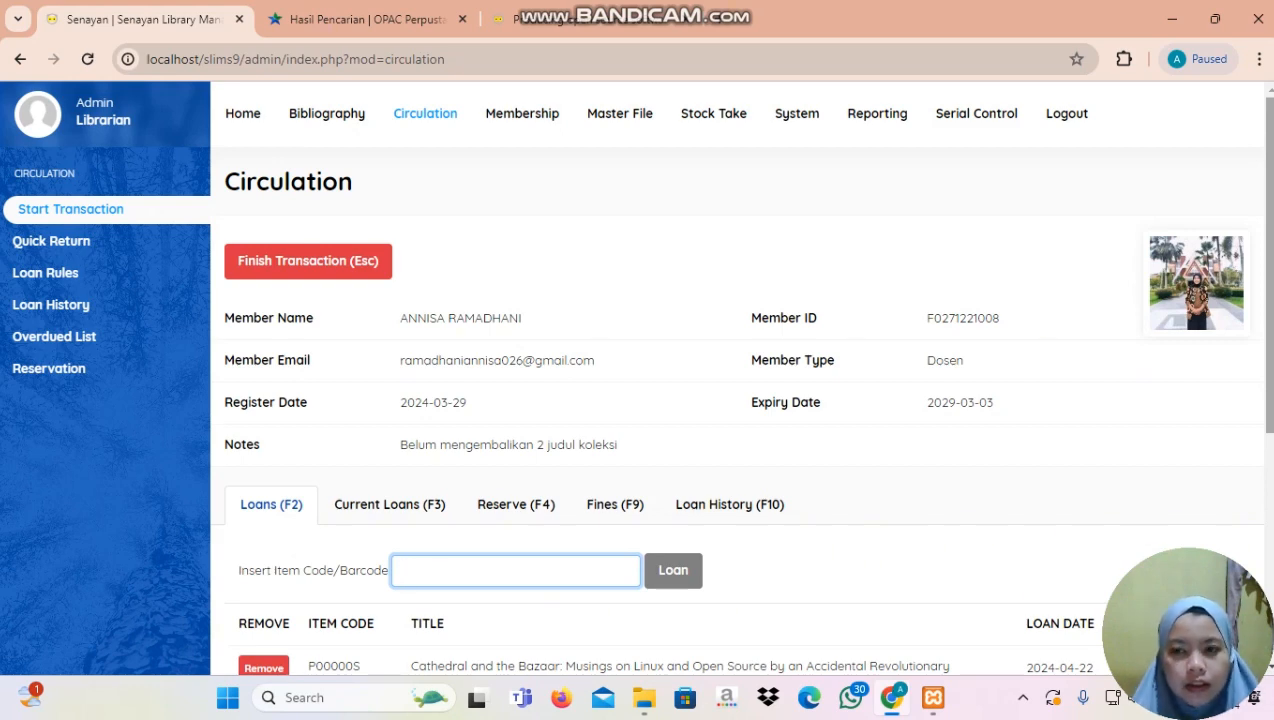
# - Examine the member's details and the loaned item with its loan and due dates in the open circulation transaction
pyautogui.moveTo(1266, 265)
pyautogui.mouseDown()
pyautogui.moveTo(1266, 310)
pyautogui.moveTo(1266, 265)
pyautogui.mouseUp()
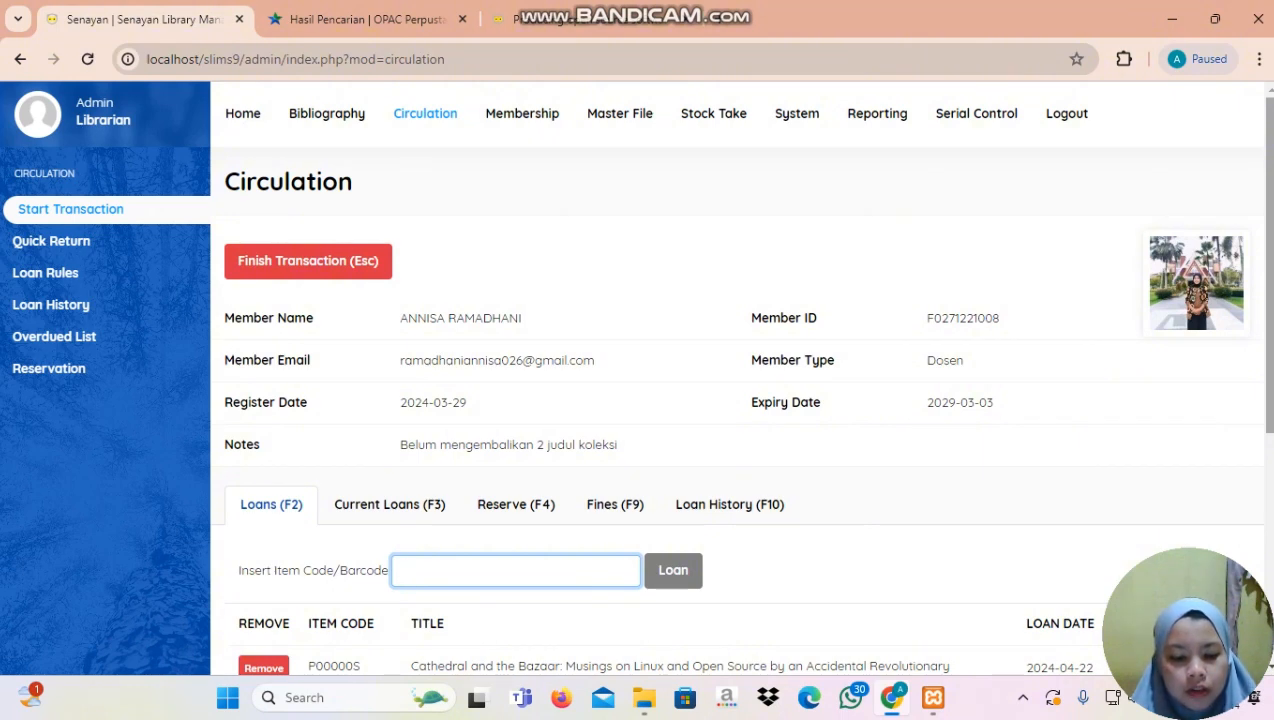
pyautogui.moveTo(1271, 220); pyautogui.dragTo(1271, 275)
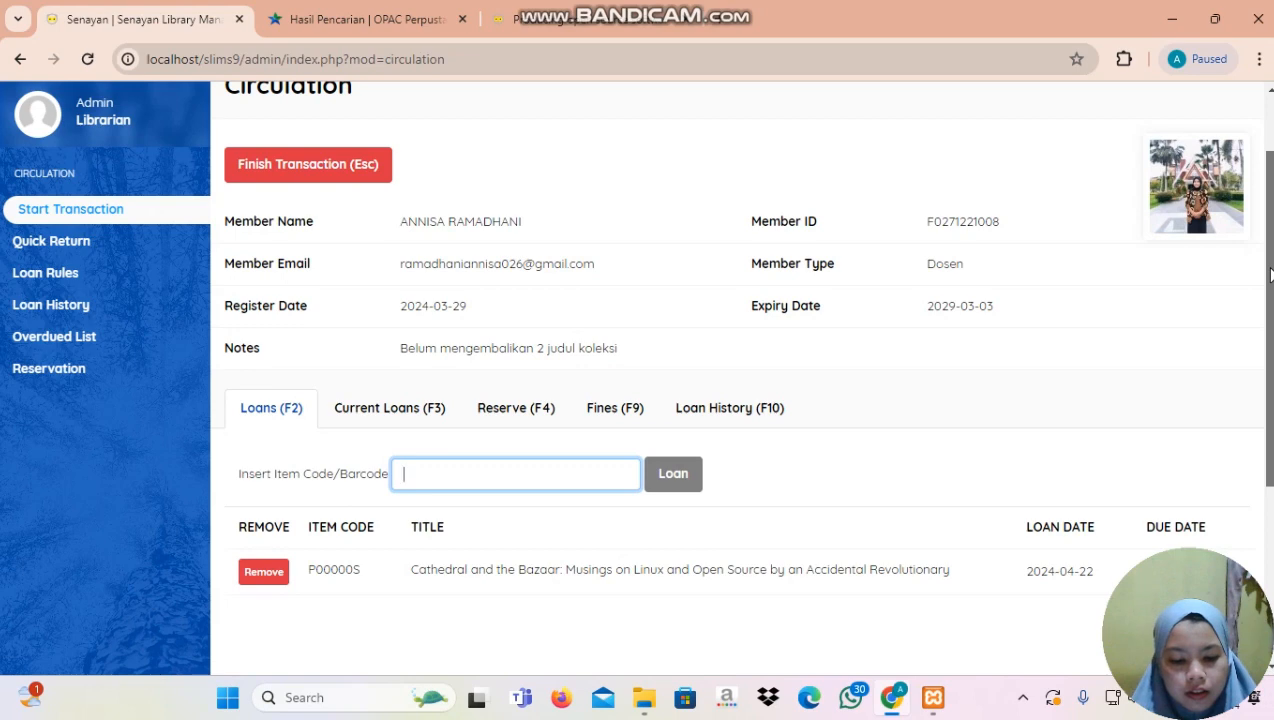
pyautogui.scroll(1, 1270, 275)
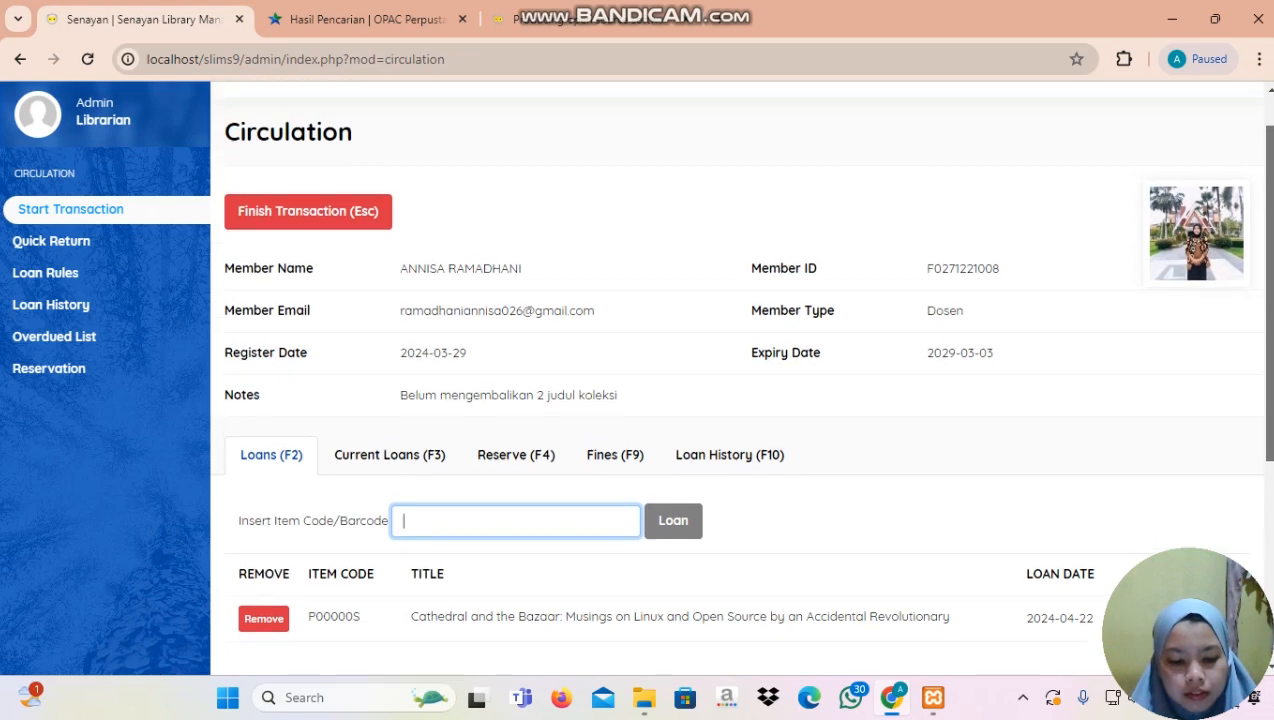
pyautogui.moveTo(1271, 259); pyautogui.dragTo(1270, 374)
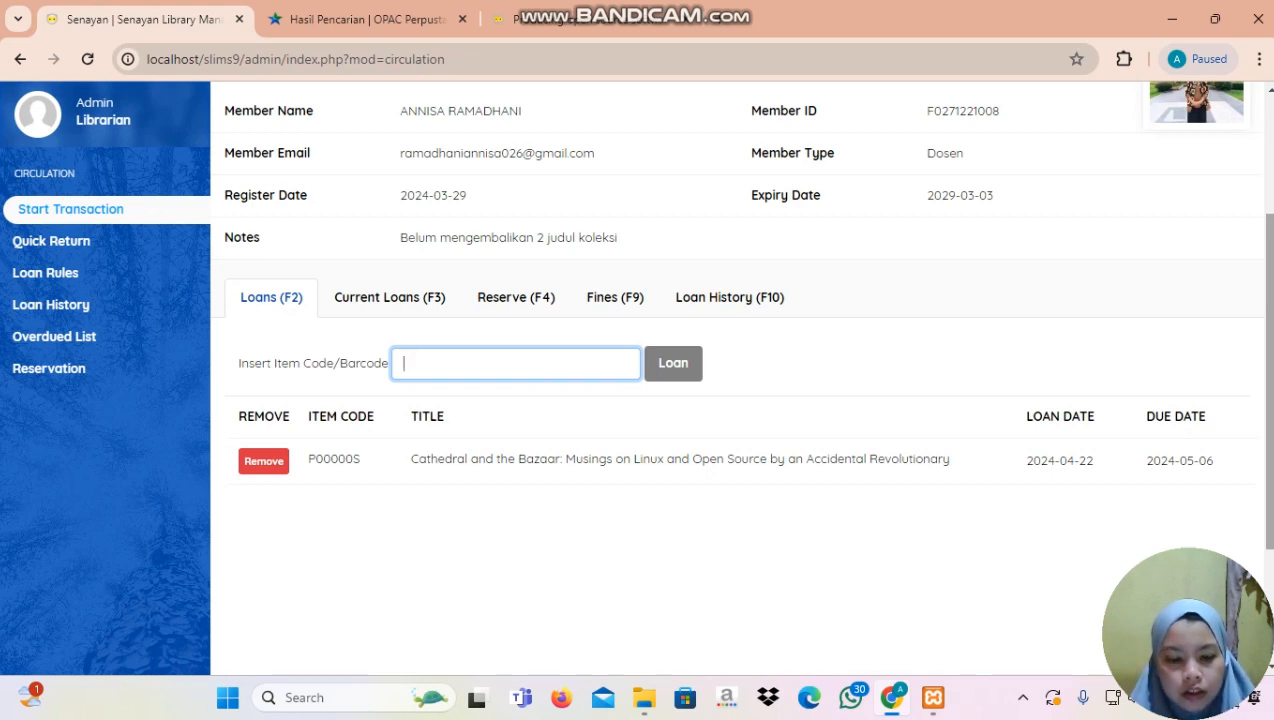
pyautogui.scroll(-1, 737, 380)
pyautogui.scroll(1, 737, 380)
pyautogui.scroll(-1, 737, 380)
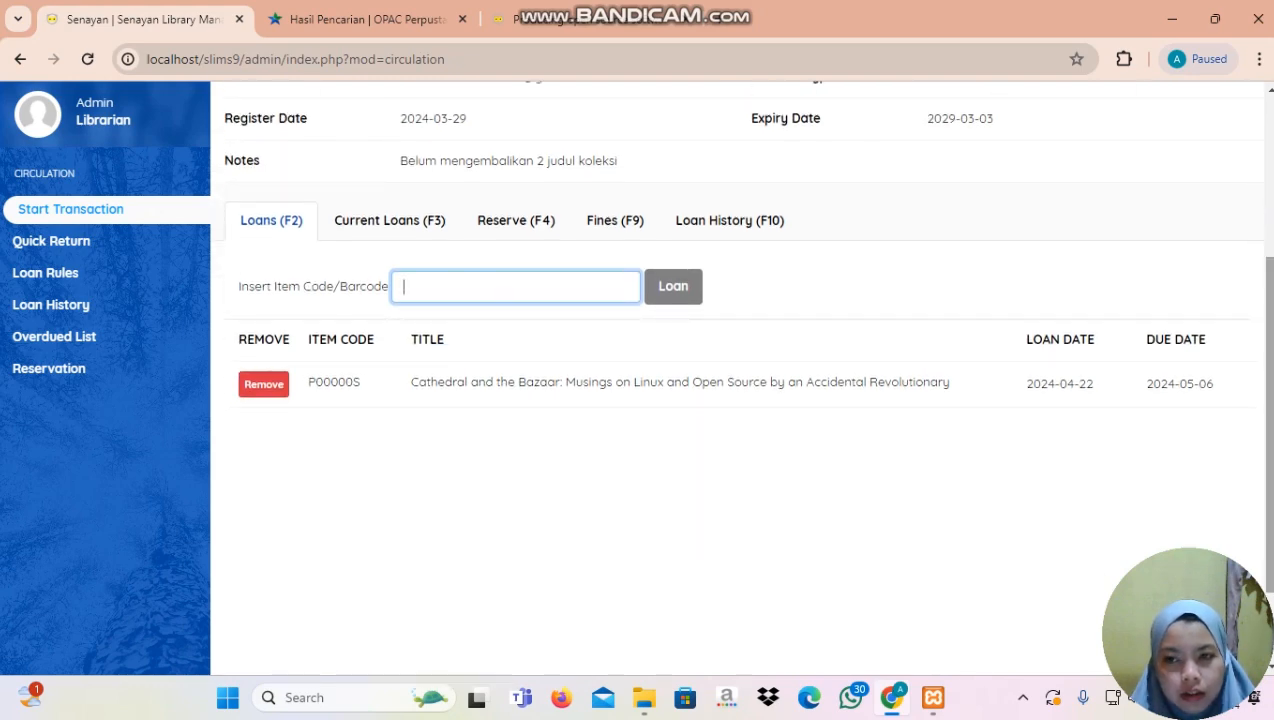
pyautogui.scroll(1, 737, 380)
pyautogui.scroll(-1, 1268, 320)
pyautogui.scroll(2, 1268, 320)
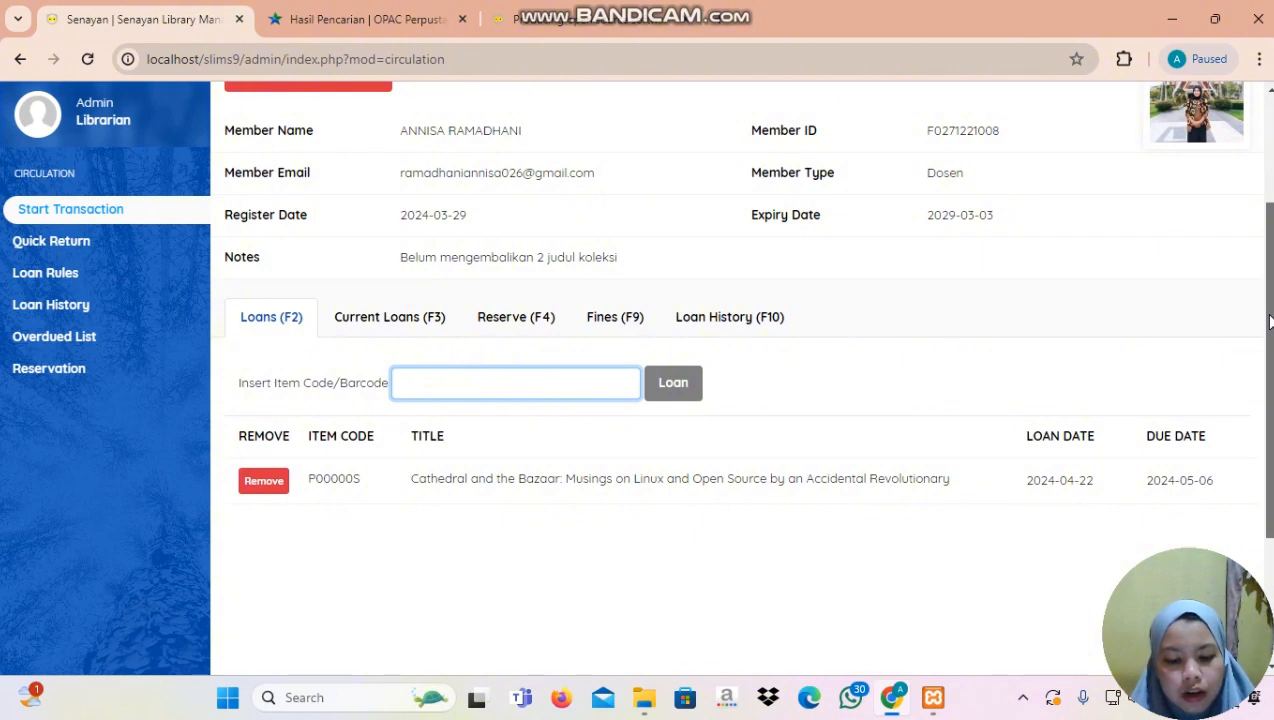
pyautogui.scroll(-2, 1268, 320)
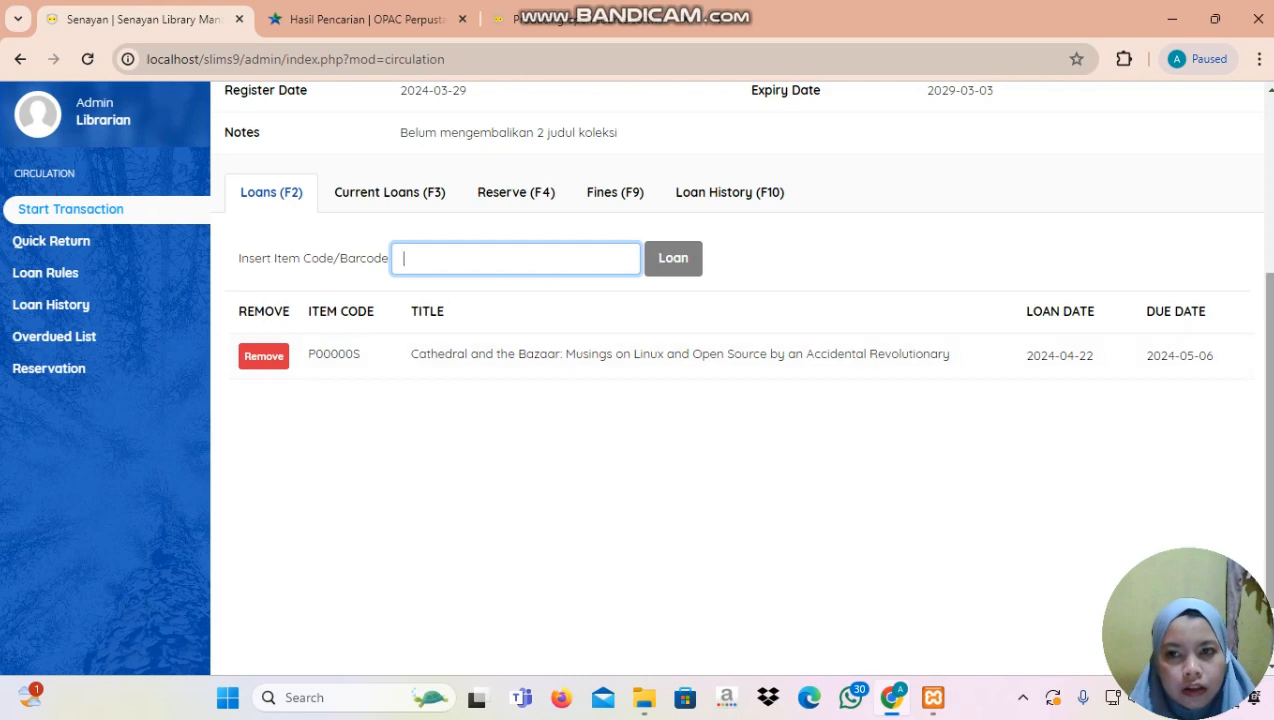
pyautogui.scroll(4, 1182, 357)
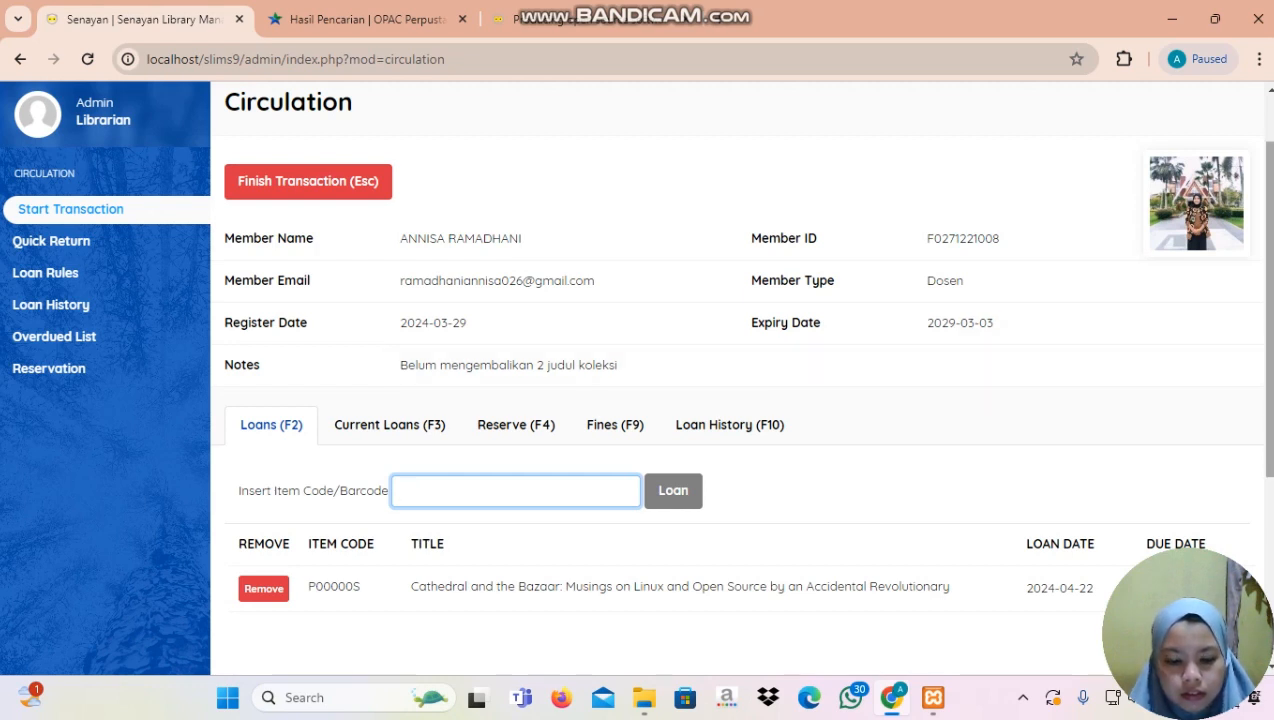
pyautogui.moveTo(1271, 343); pyautogui.dragTo(1256, 177)
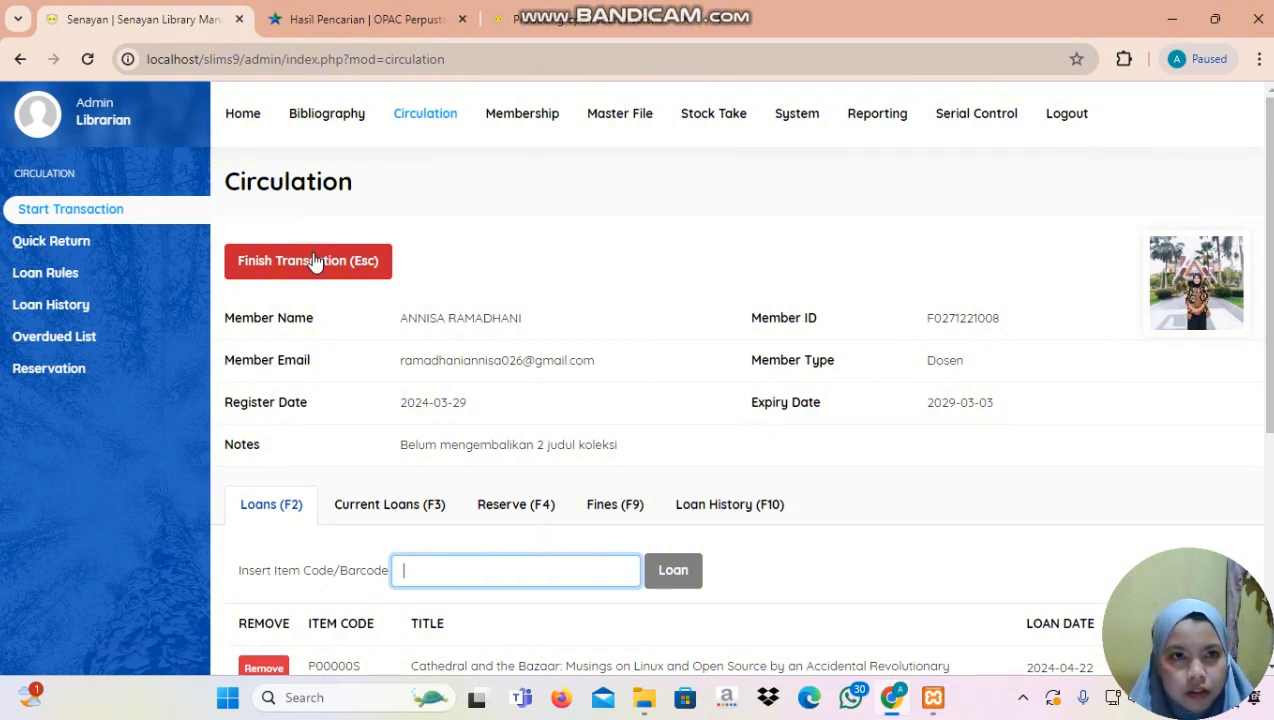
# - Finish the member's current circulation transaction and confirm it
pyautogui.click(314, 262)
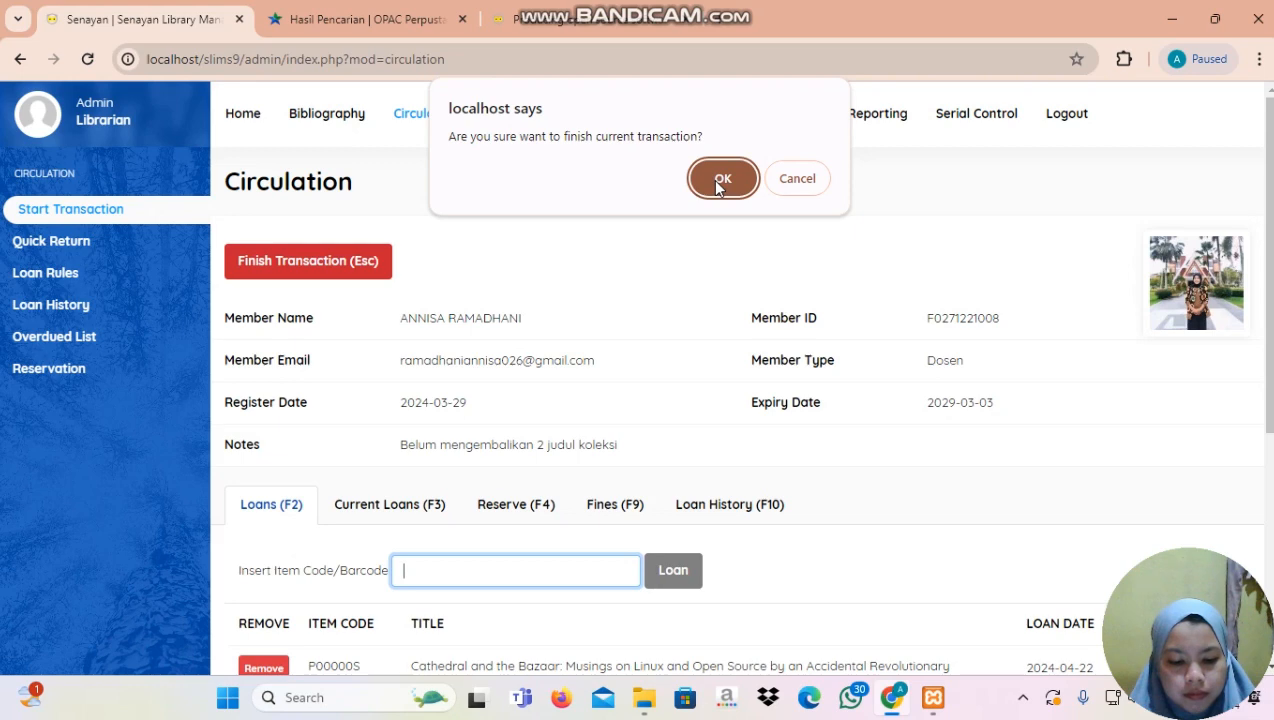
pyautogui.click(720, 180)
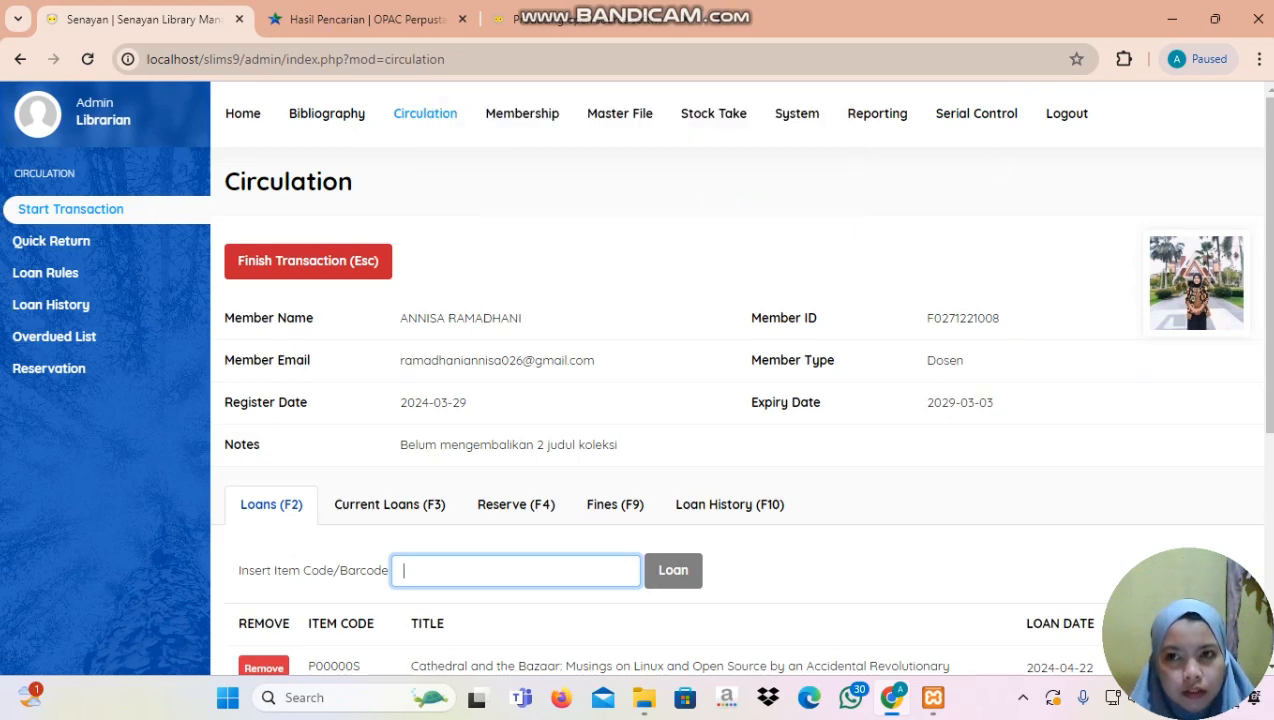
pyautogui.moveTo(1269, 237); pyautogui.dragTo(1232, 155)
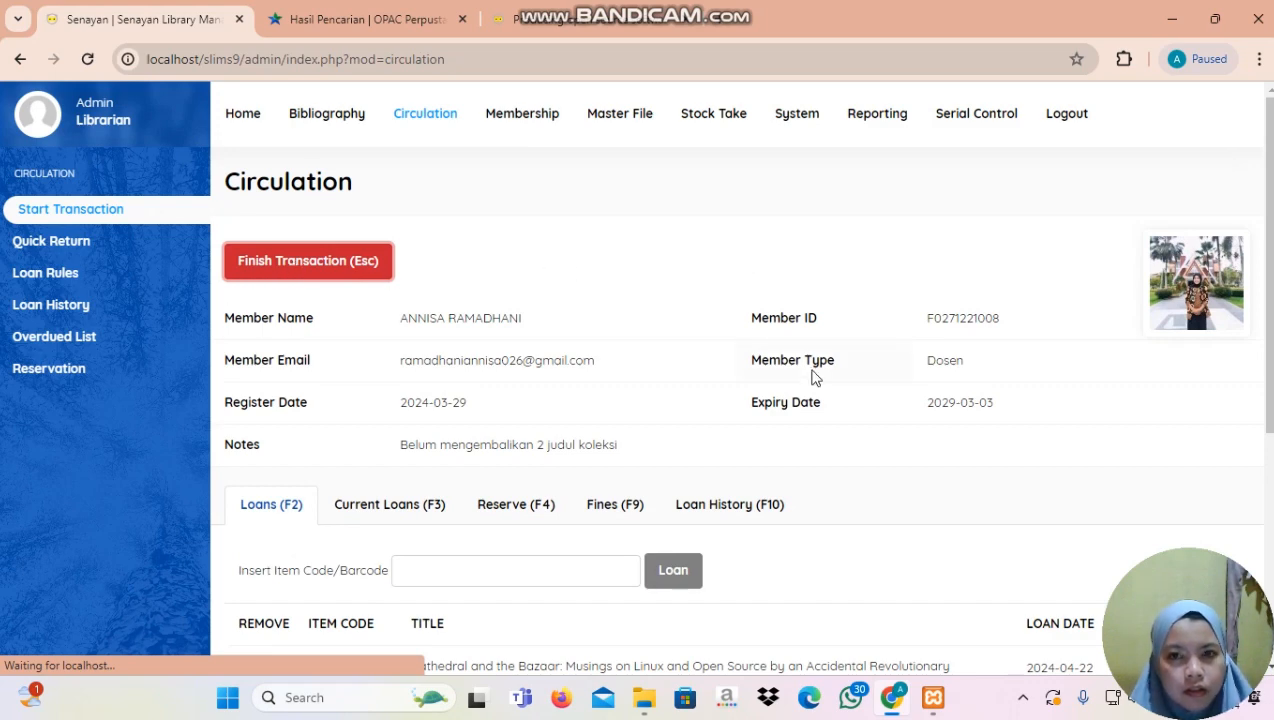
pyautogui.moveTo(1269, 358); pyautogui.dragTo(1171, 204)
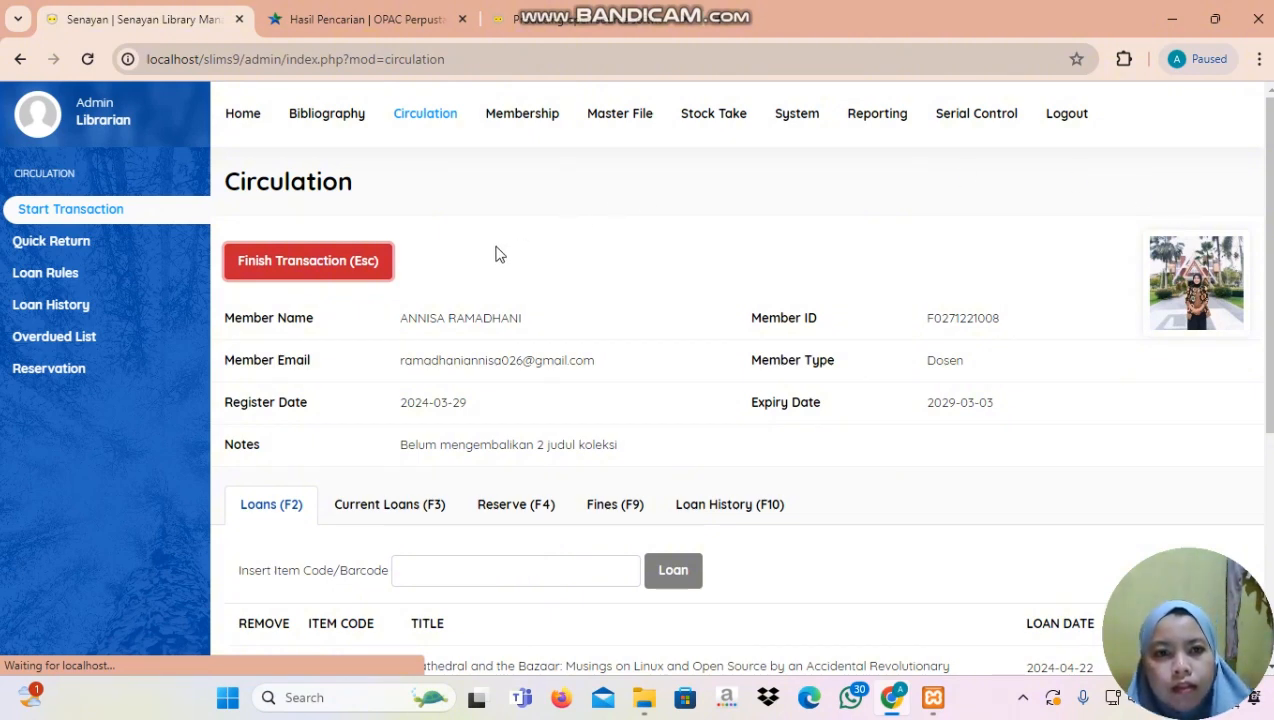
pyautogui.click(338, 265)
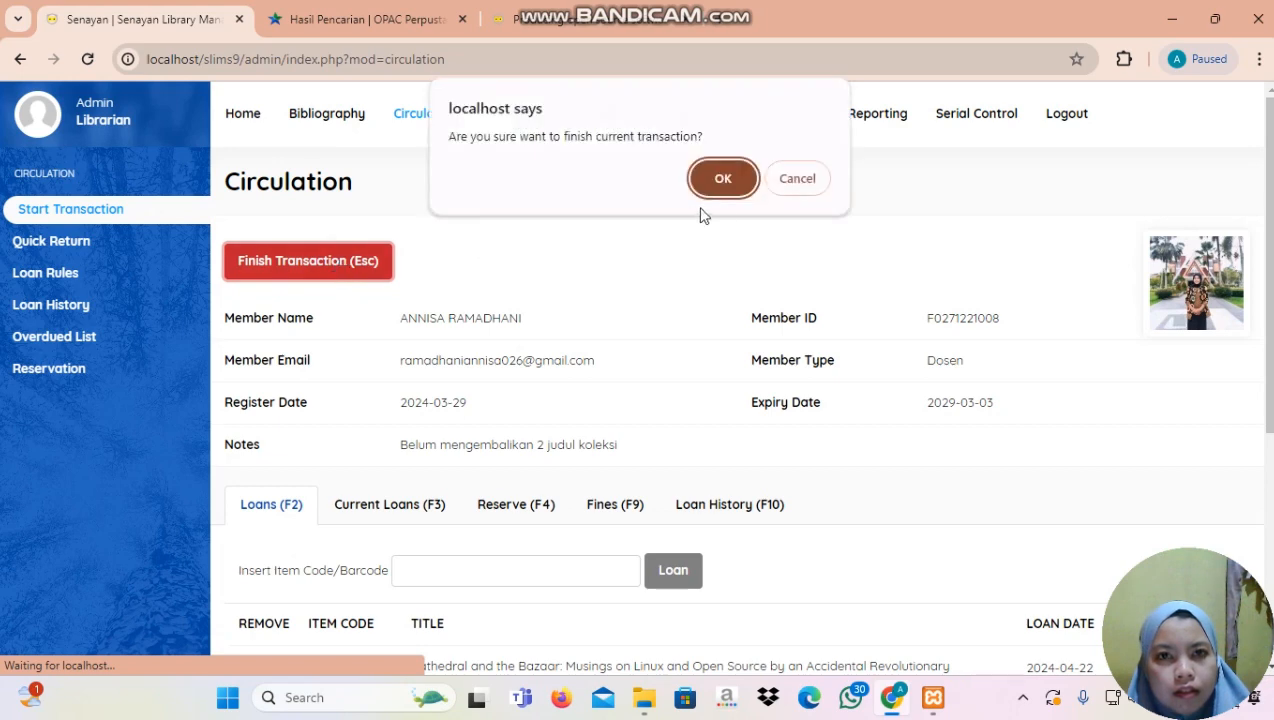
pyautogui.click(722, 180)
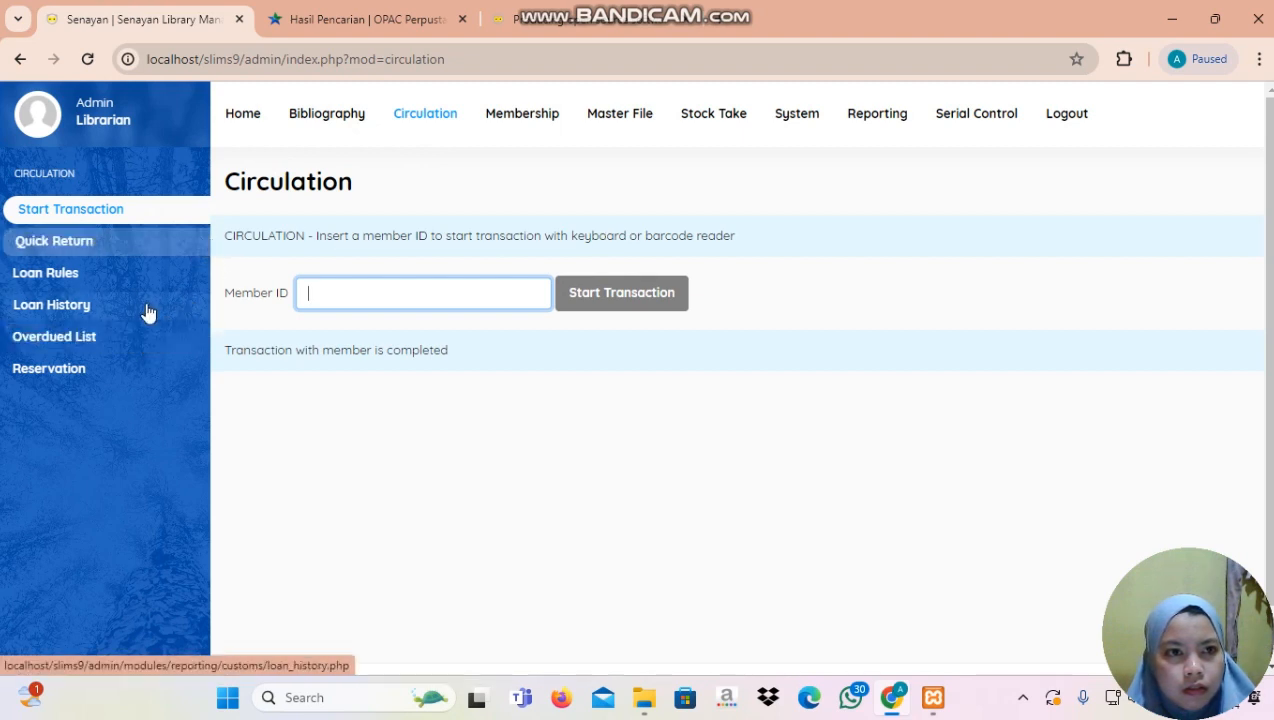
# - View the Quick Return form and start a new circulation transaction for the same member by entering the member ID
pyautogui.click(122, 255)
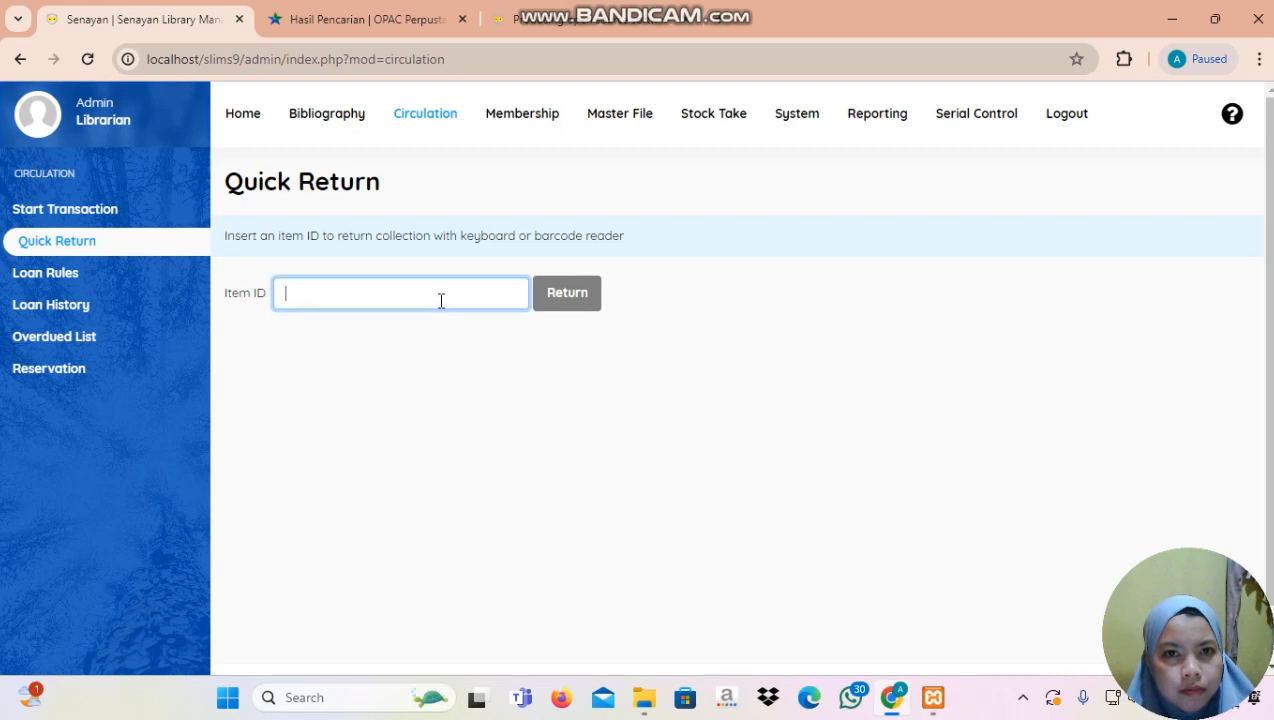
pyautogui.click(122, 212)
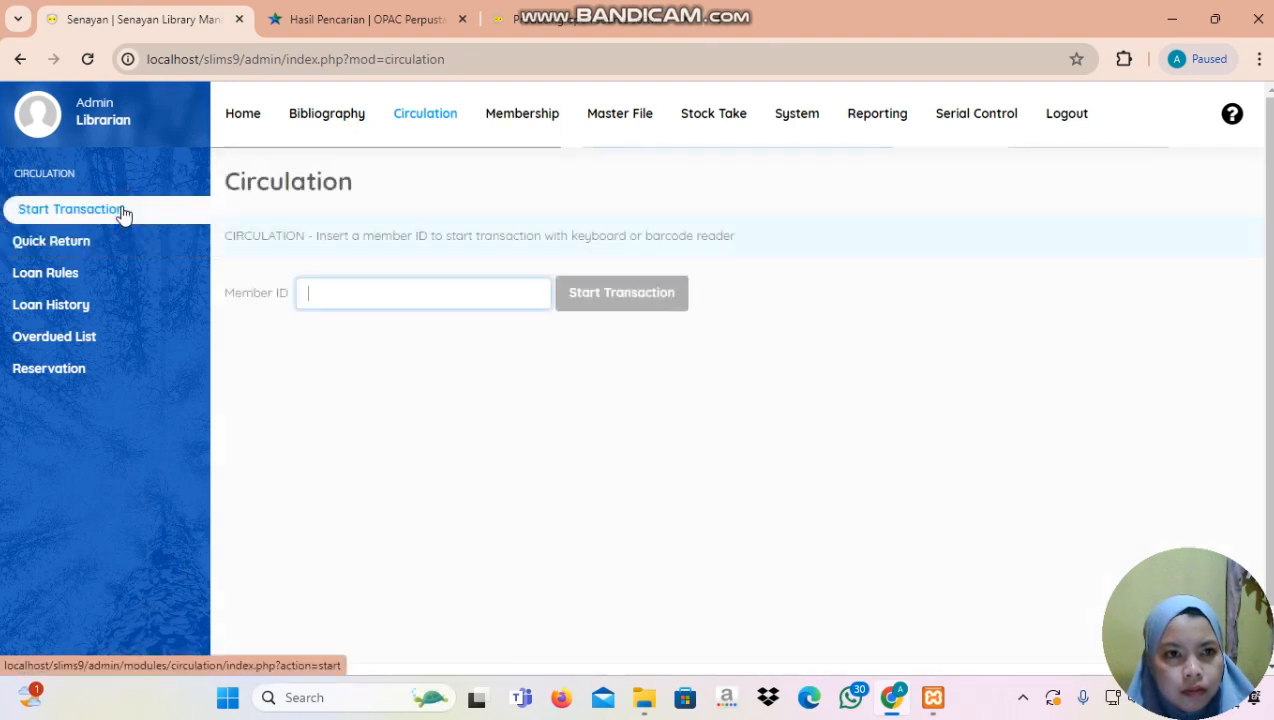
pyautogui.click(344, 298)
pyautogui.write('F')
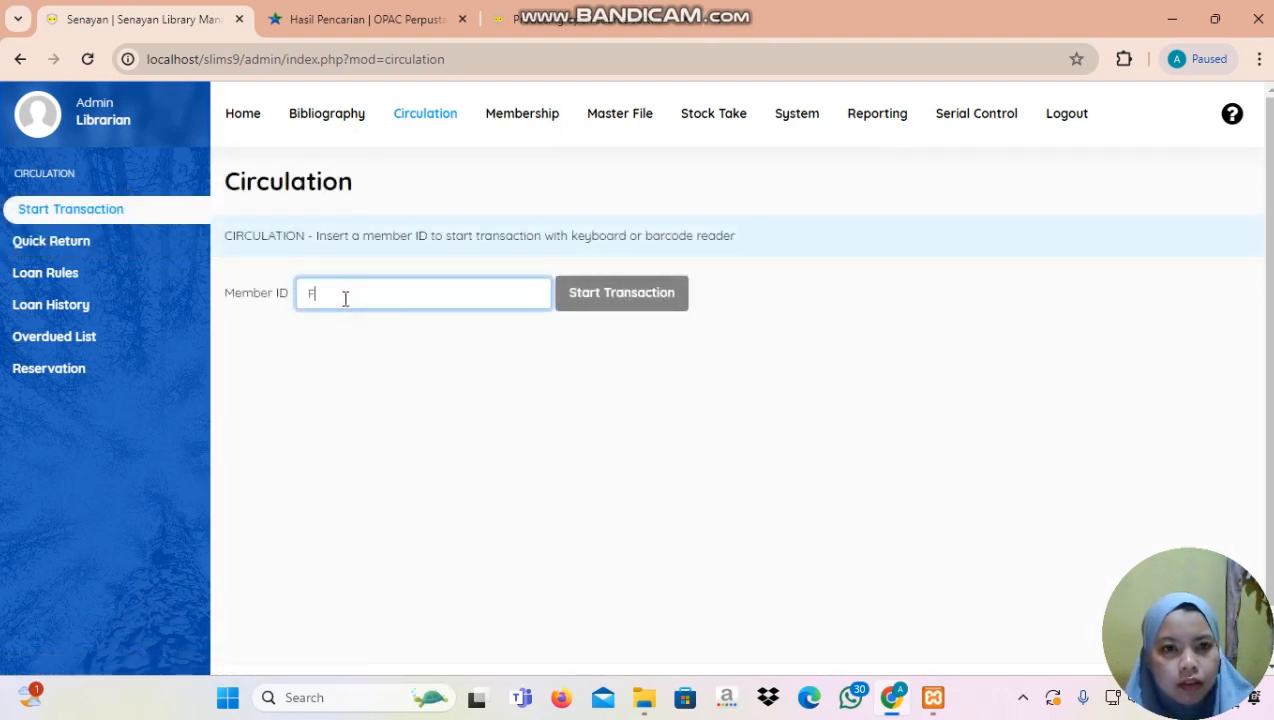
pyautogui.write('02')
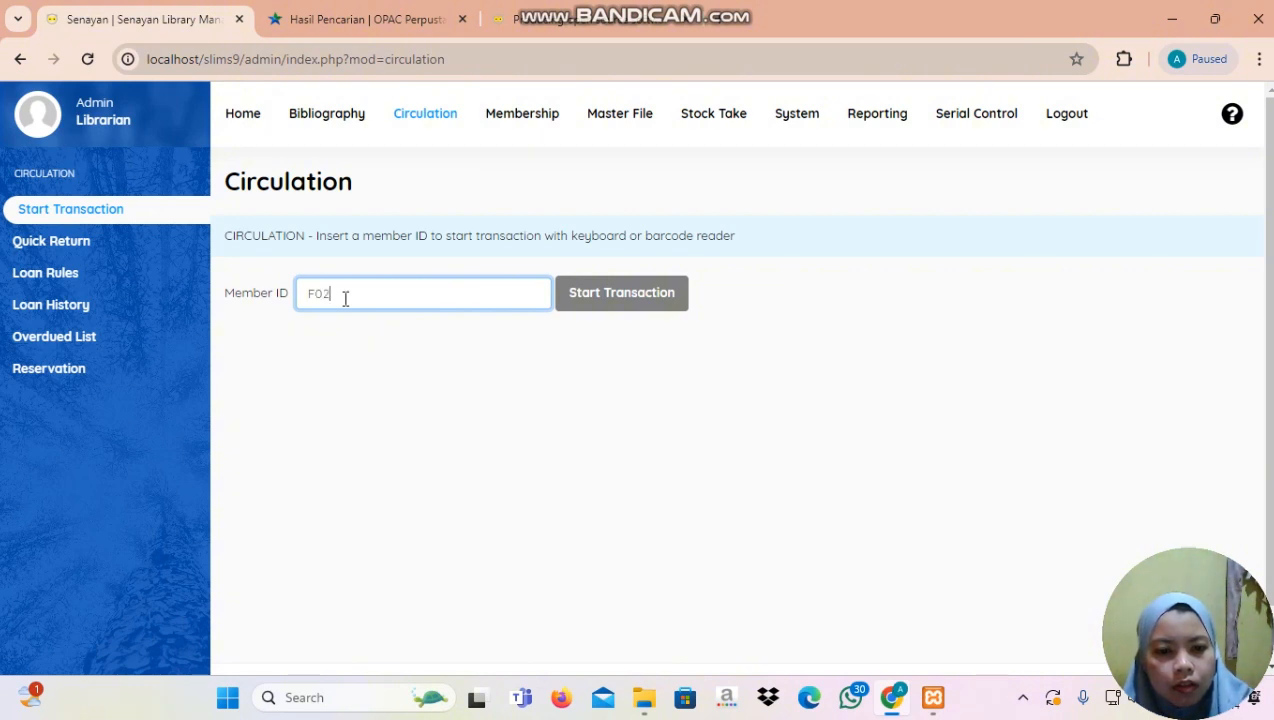
pyautogui.write('7122')
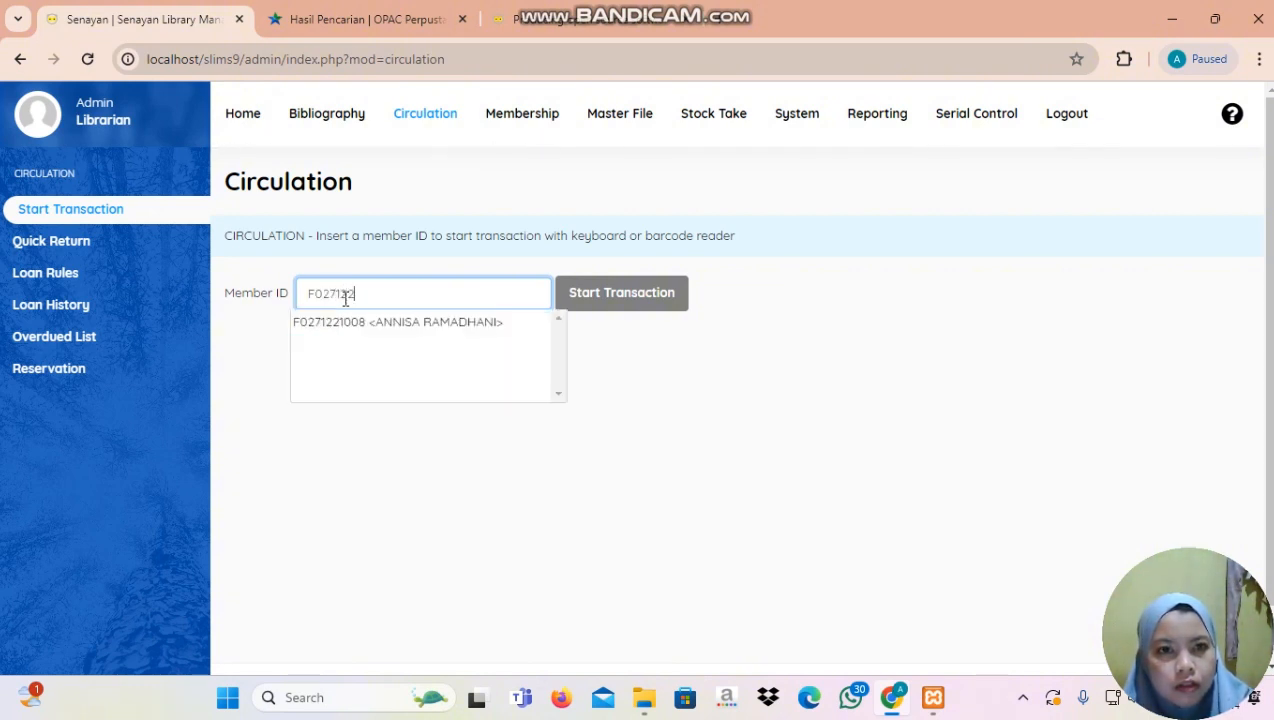
pyautogui.click(396, 330)
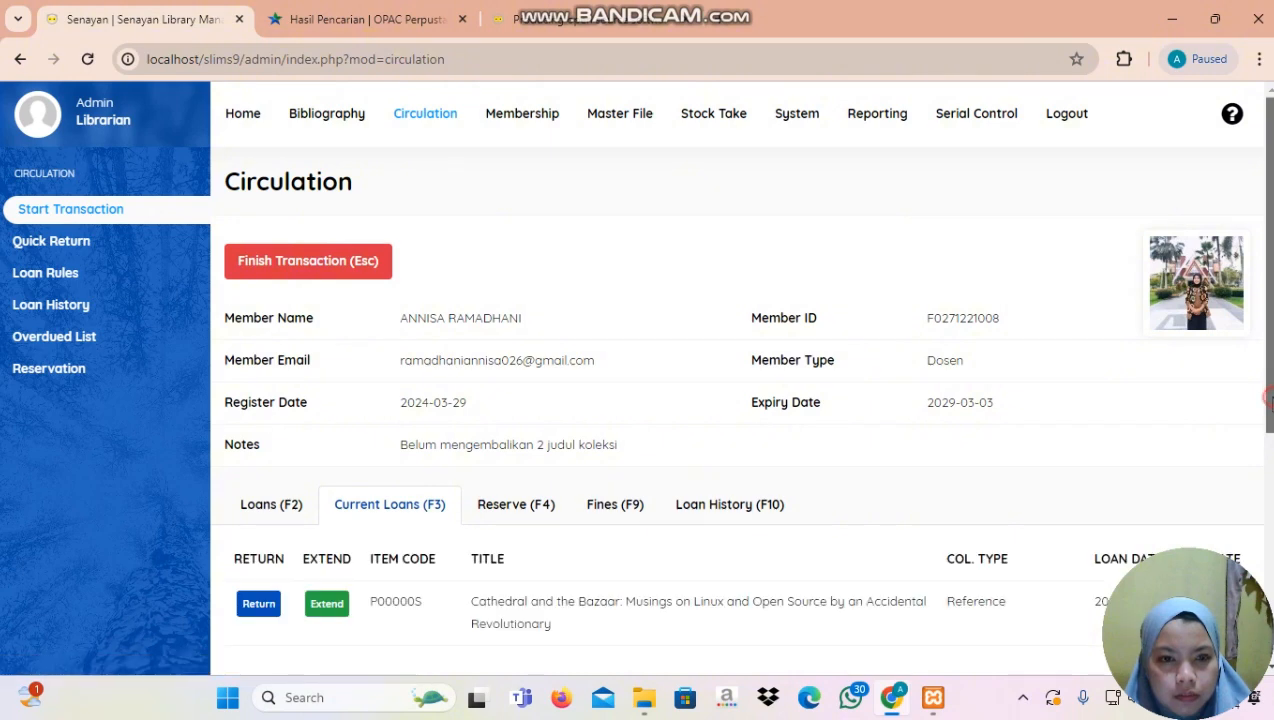
pyautogui.moveTo(1270, 403)
pyautogui.mouseDown()
pyautogui.moveTo(1270, 447)
pyautogui.moveTo(1272, 407)
pyautogui.mouseUp()
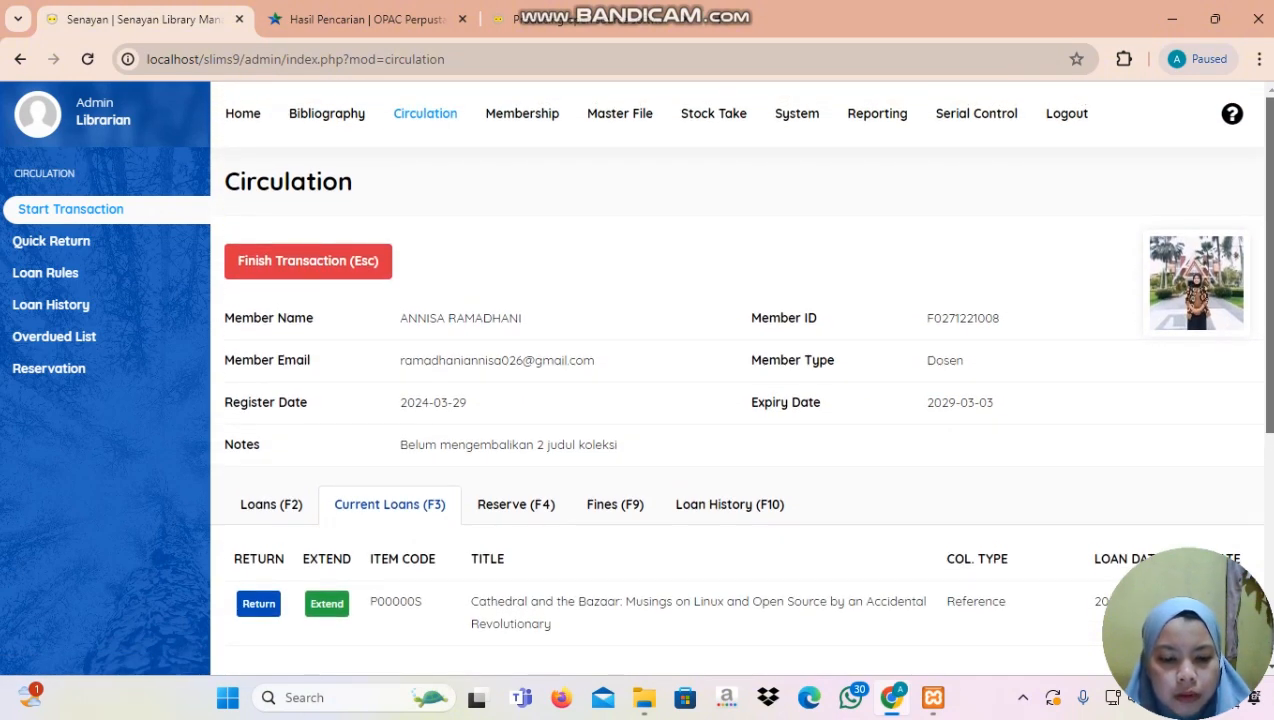
# - Return the member's loaned item through Quick Return using item ID P00000S
pyautogui.moveTo(1271, 407); pyautogui.dragTo(1271, 501)
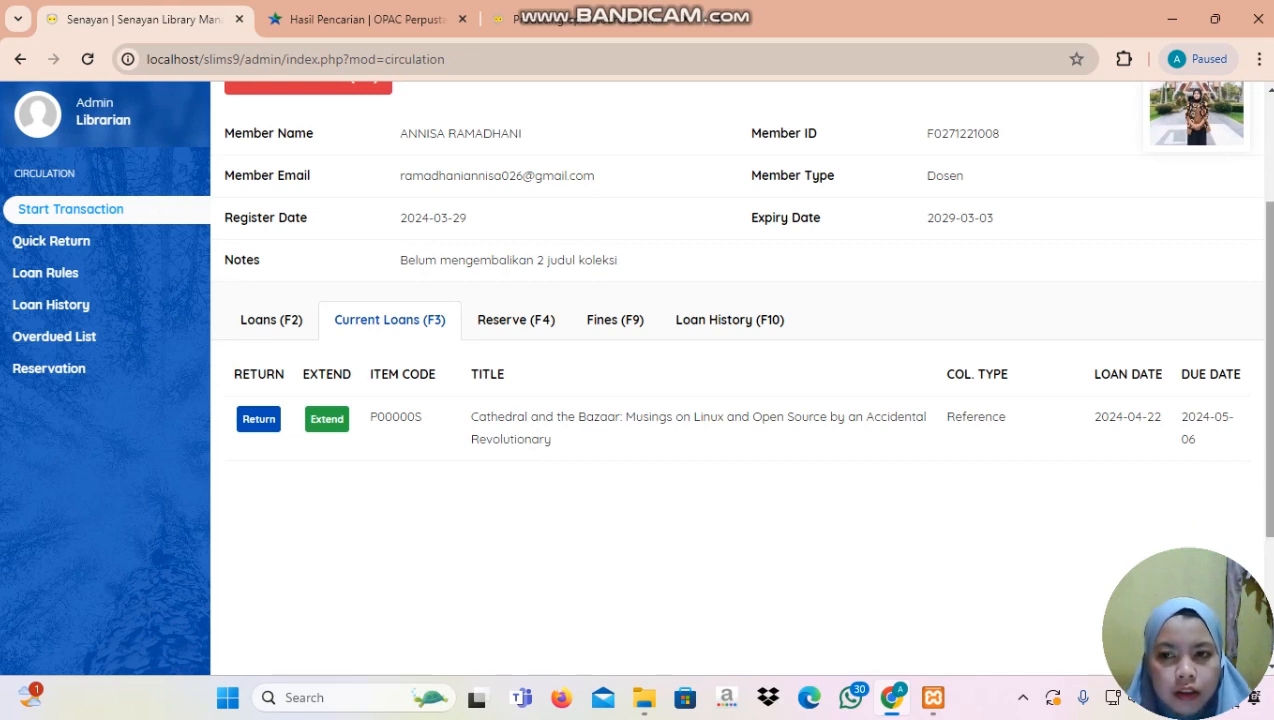
pyautogui.moveTo(1266, 460); pyautogui.dragTo(1269, 429)
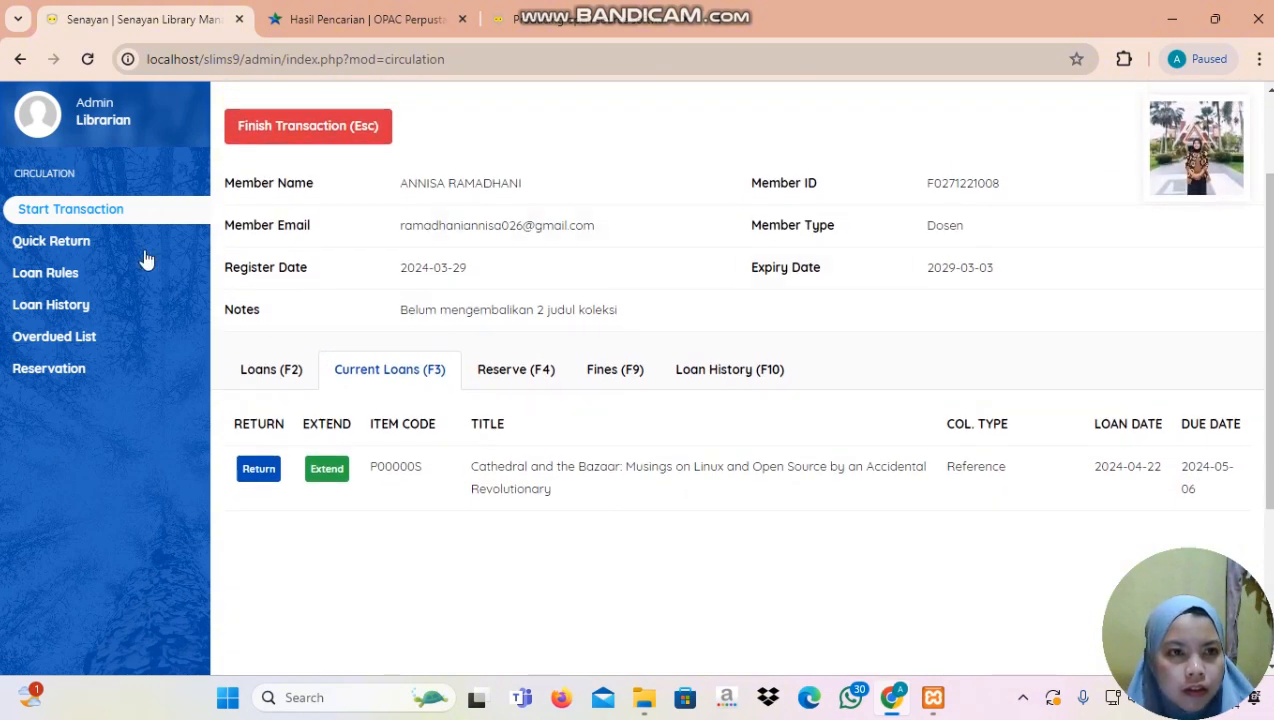
pyautogui.click(87, 247)
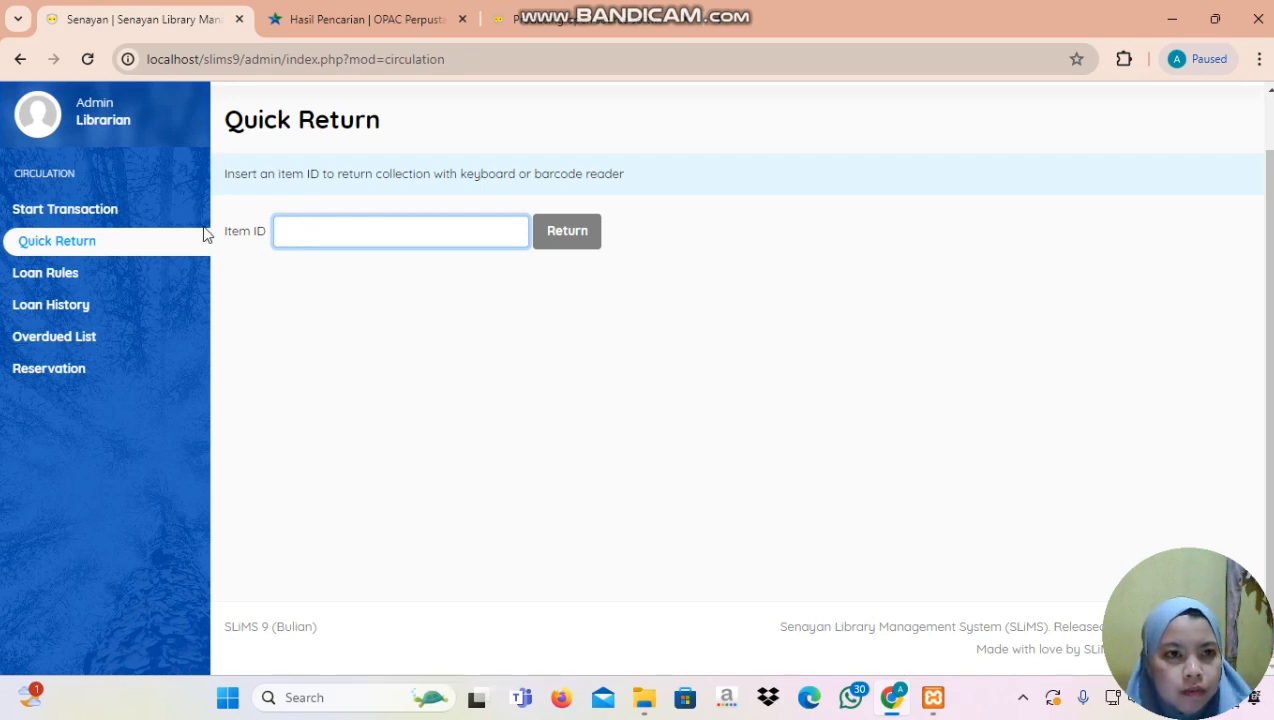
pyautogui.click(349, 258)
pyautogui.click(358, 232)
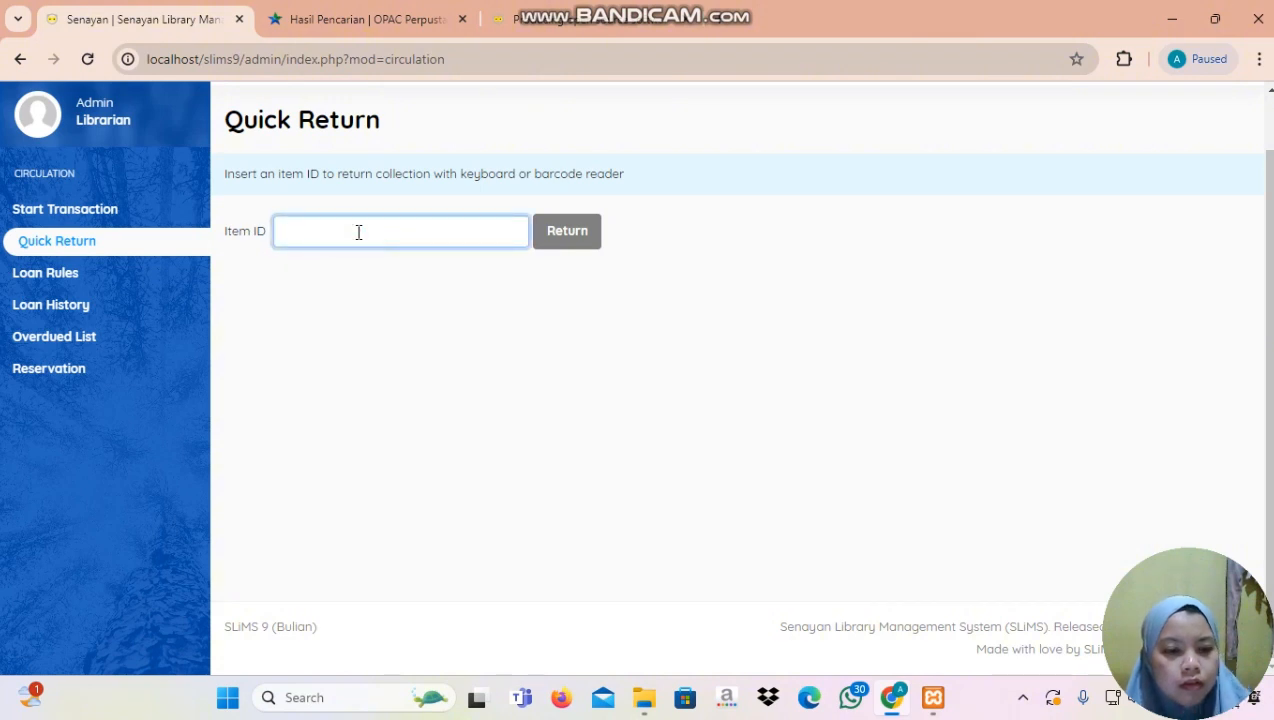
pyautogui.press('capslock')
pyautogui.write('p')
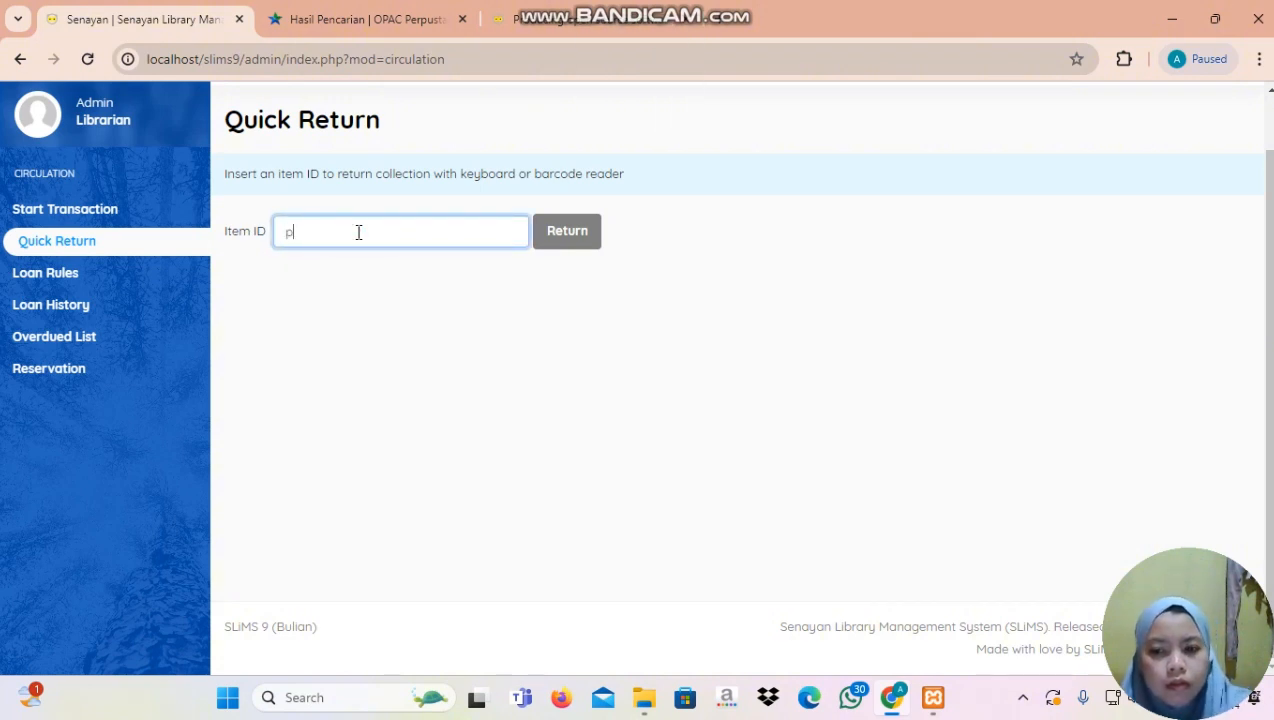
pyautogui.press('BackSpace')
pyautogui.press('capslock')
pyautogui.write('PC')
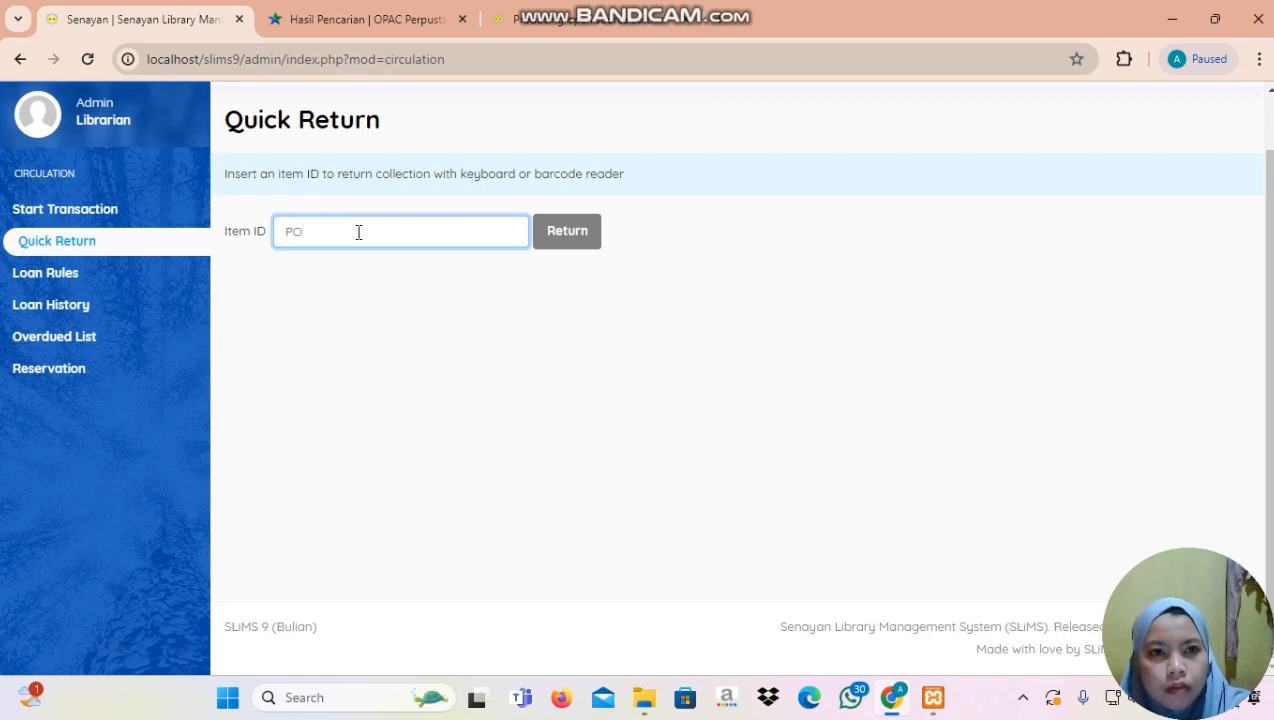
pyautogui.press('BackSpace')
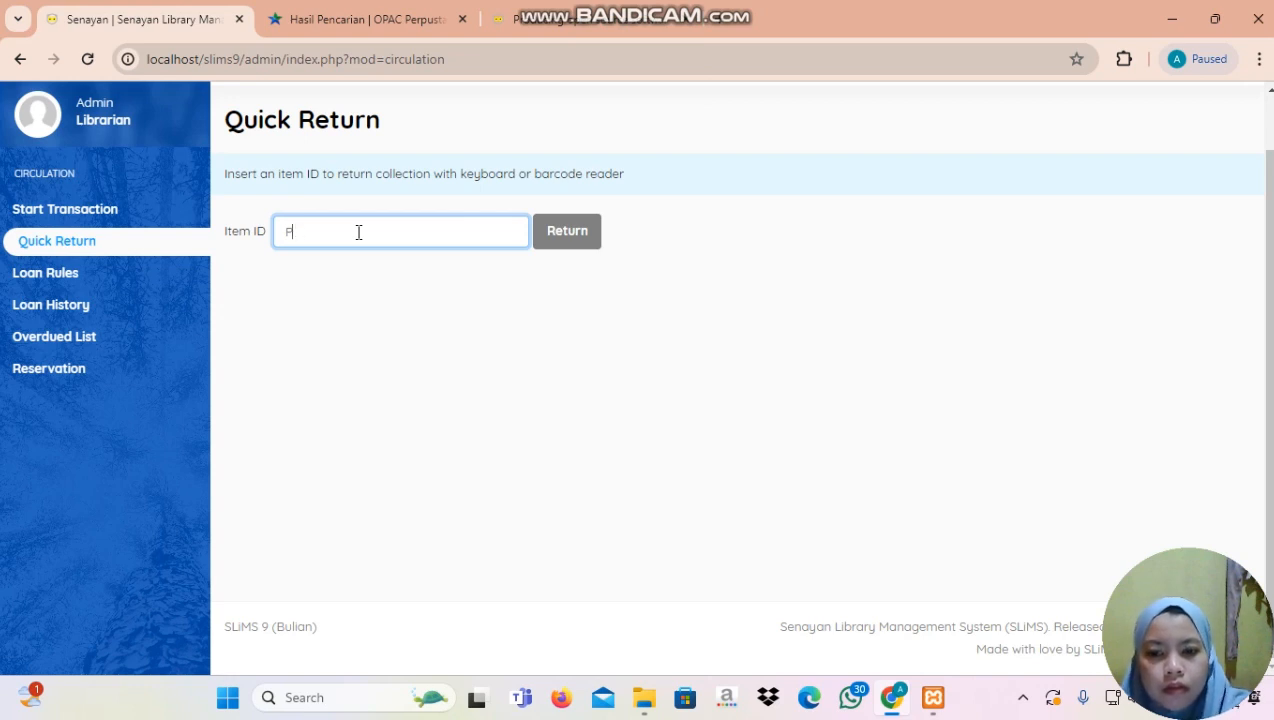
pyautogui.write('00000')
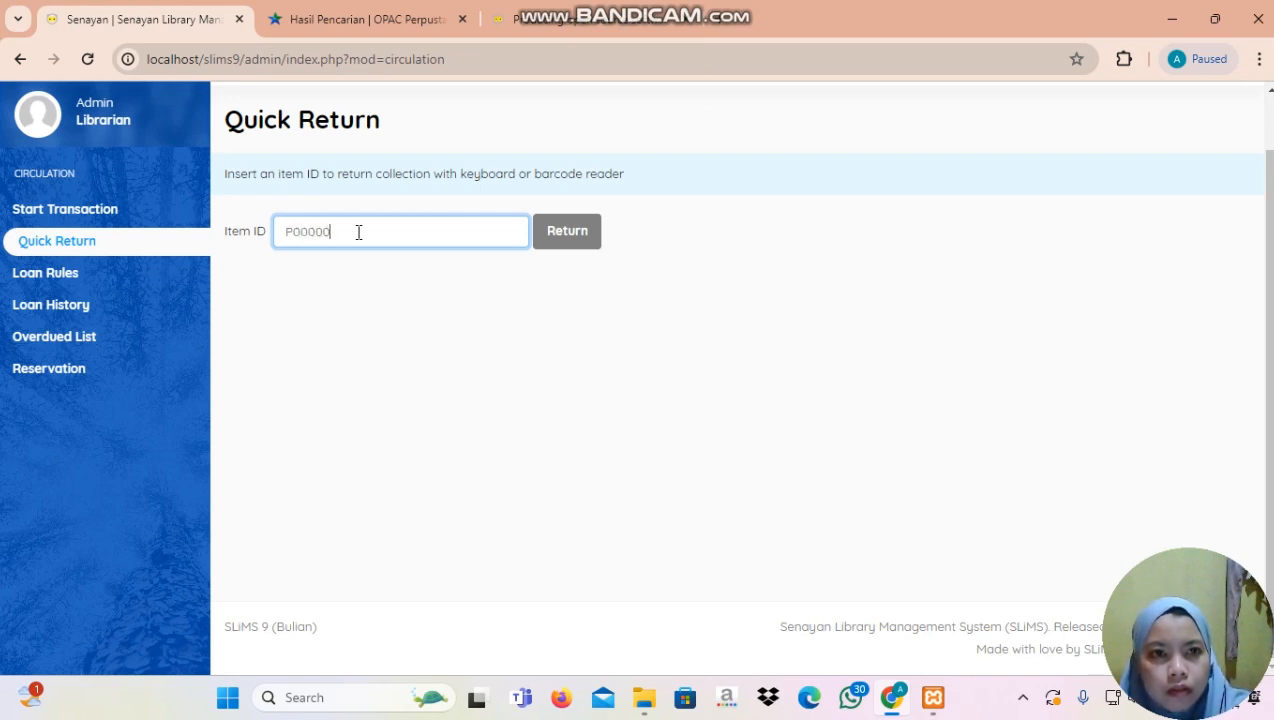
pyautogui.write('5')
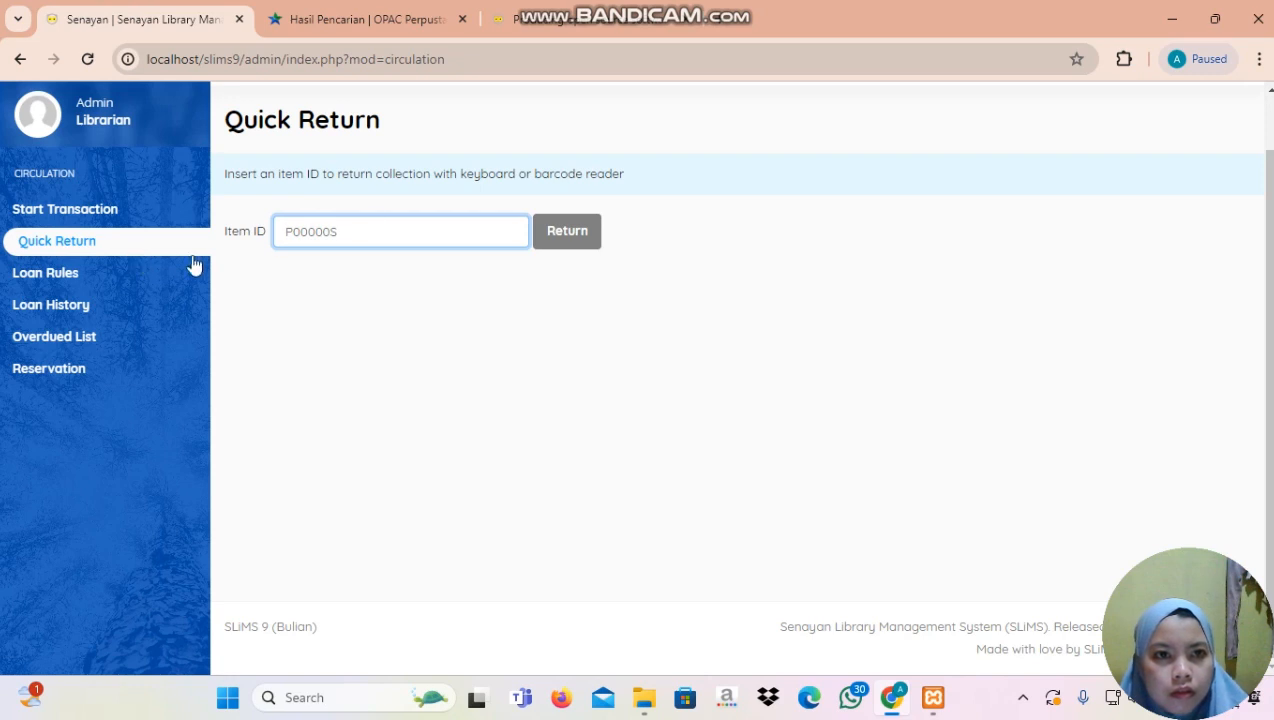
pyautogui.click(595, 240)
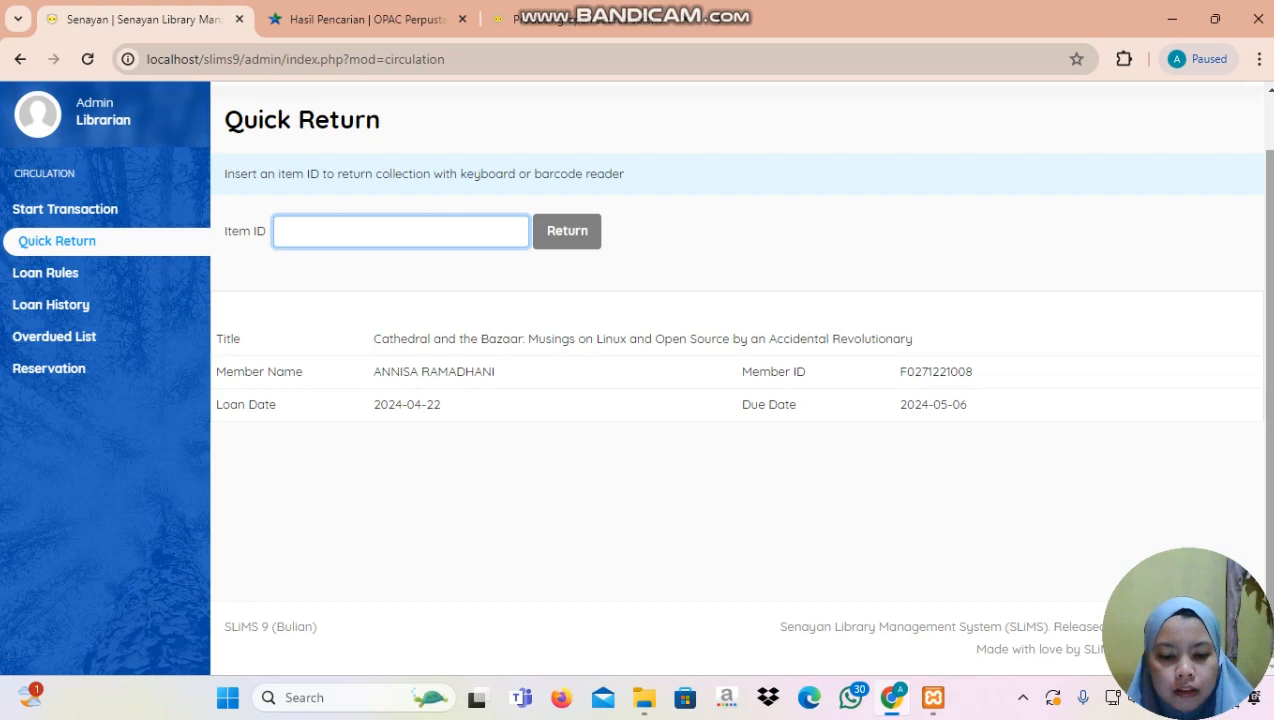
pyautogui.moveTo(1269, 300)
pyautogui.mouseDown()
pyautogui.moveTo(1269, 258)
pyautogui.moveTo(1269, 302)
pyautogui.mouseUp()
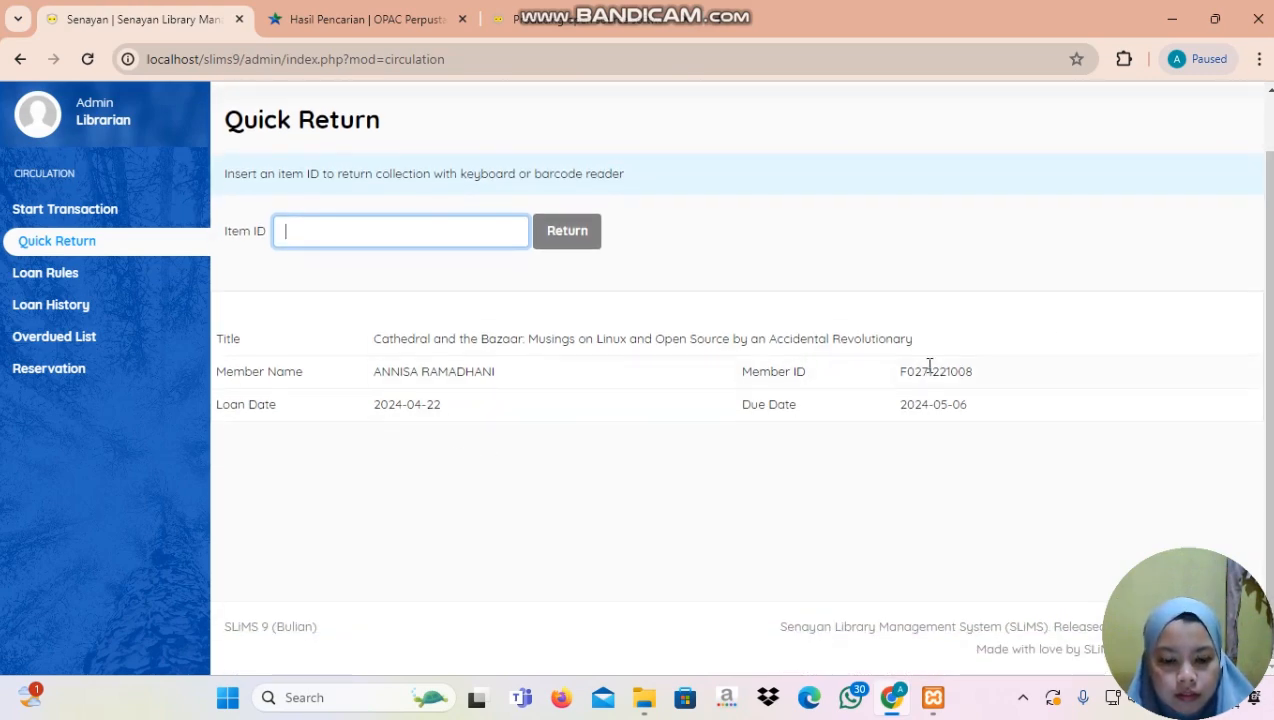
# - Start a new loan rule with member type Dosen, collection type Textbook and GMD Text
pyautogui.click(119, 277)
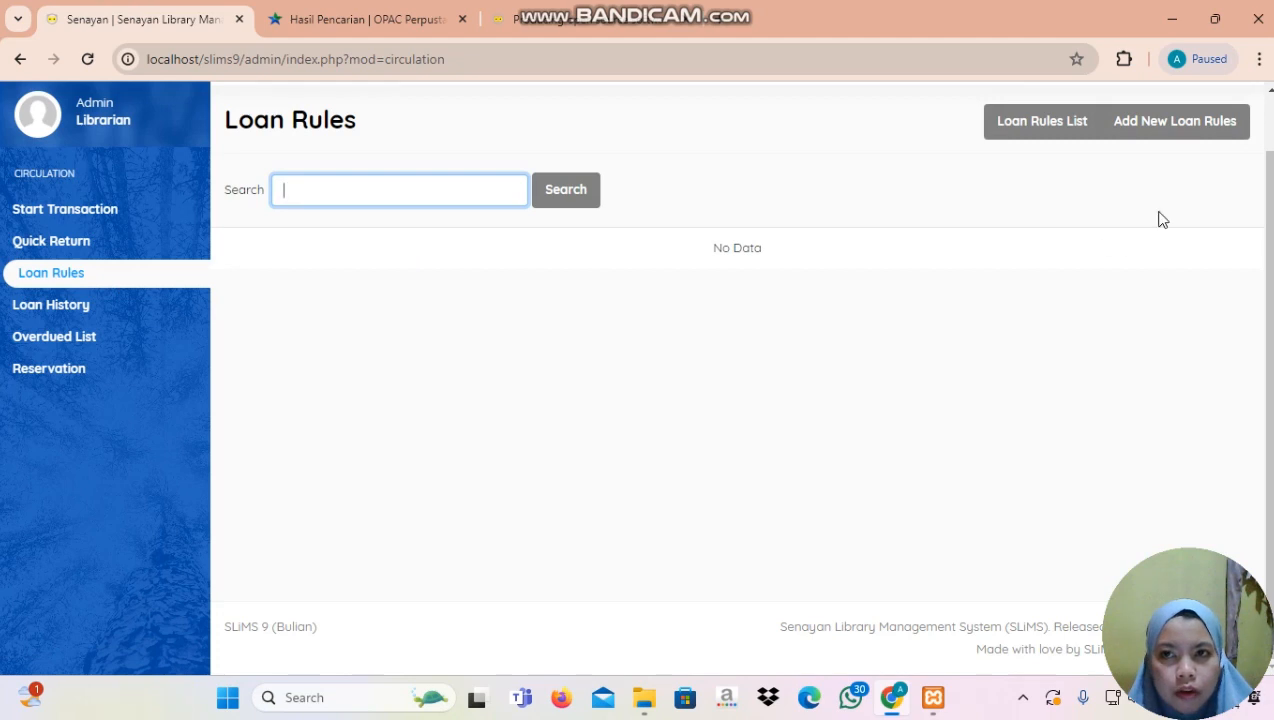
pyautogui.click(1198, 135)
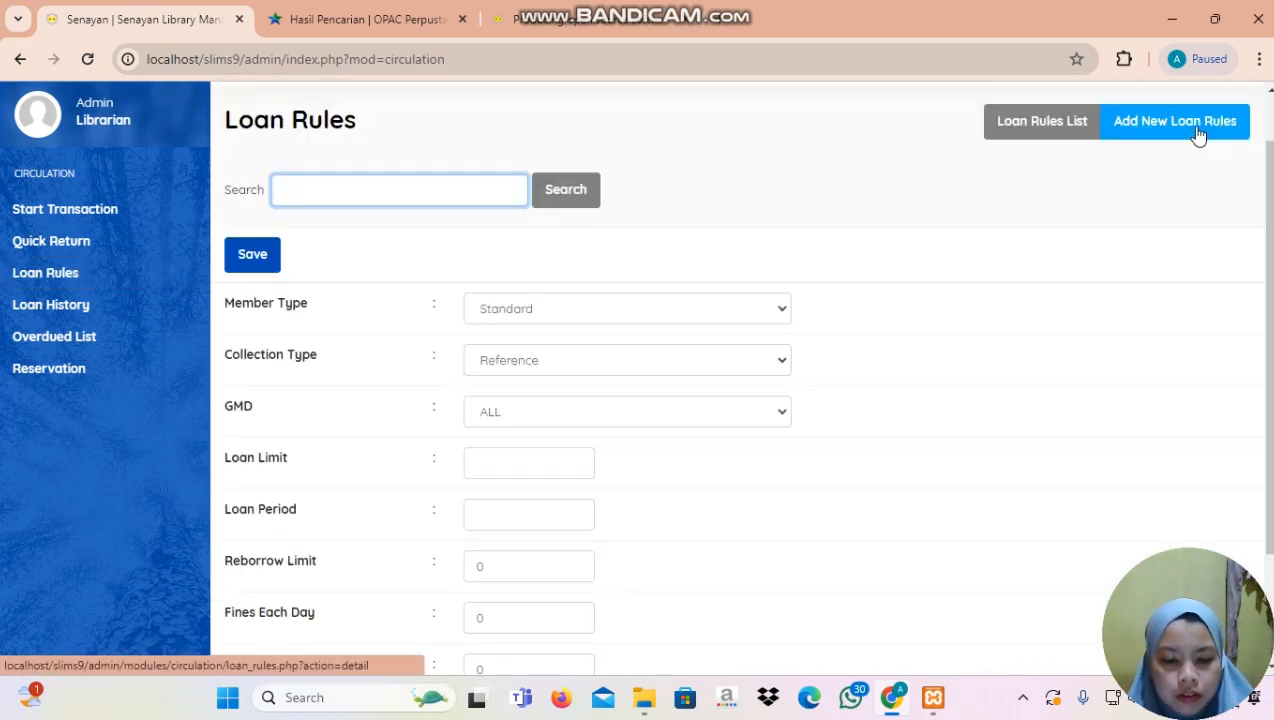
pyautogui.click(631, 310)
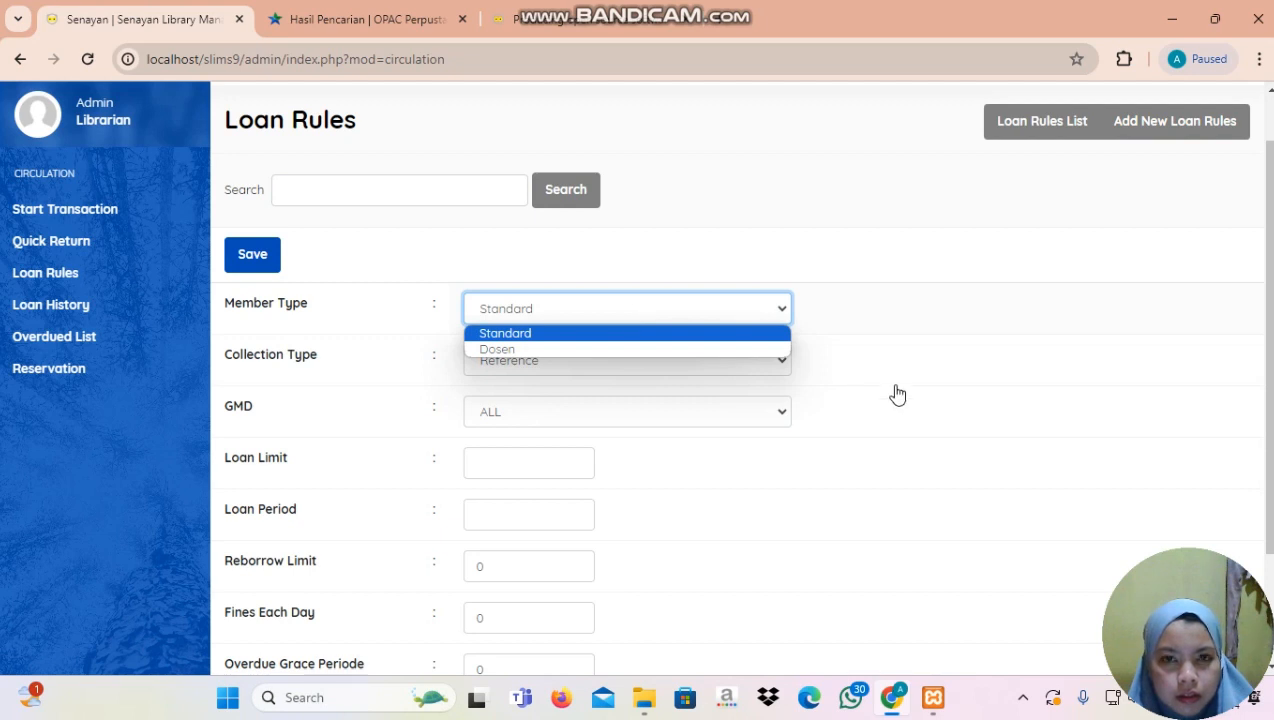
pyautogui.click(707, 337)
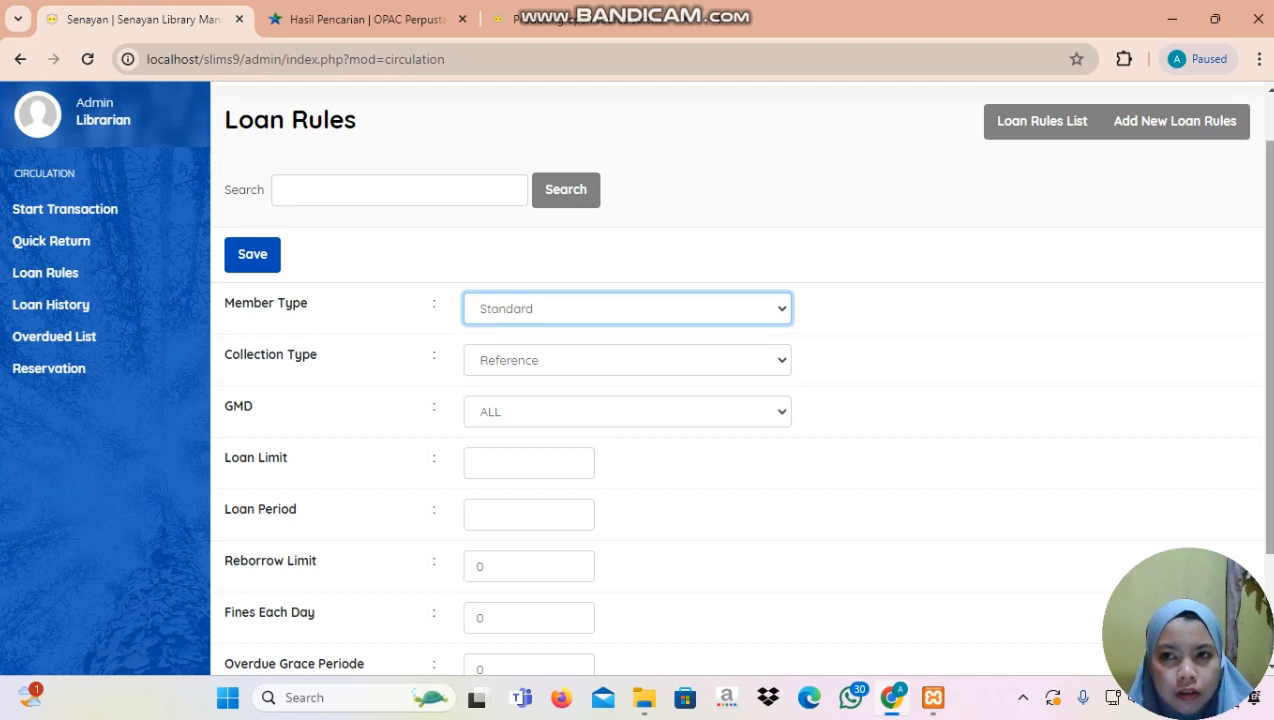
pyautogui.scroll(-1, 1213, 307)
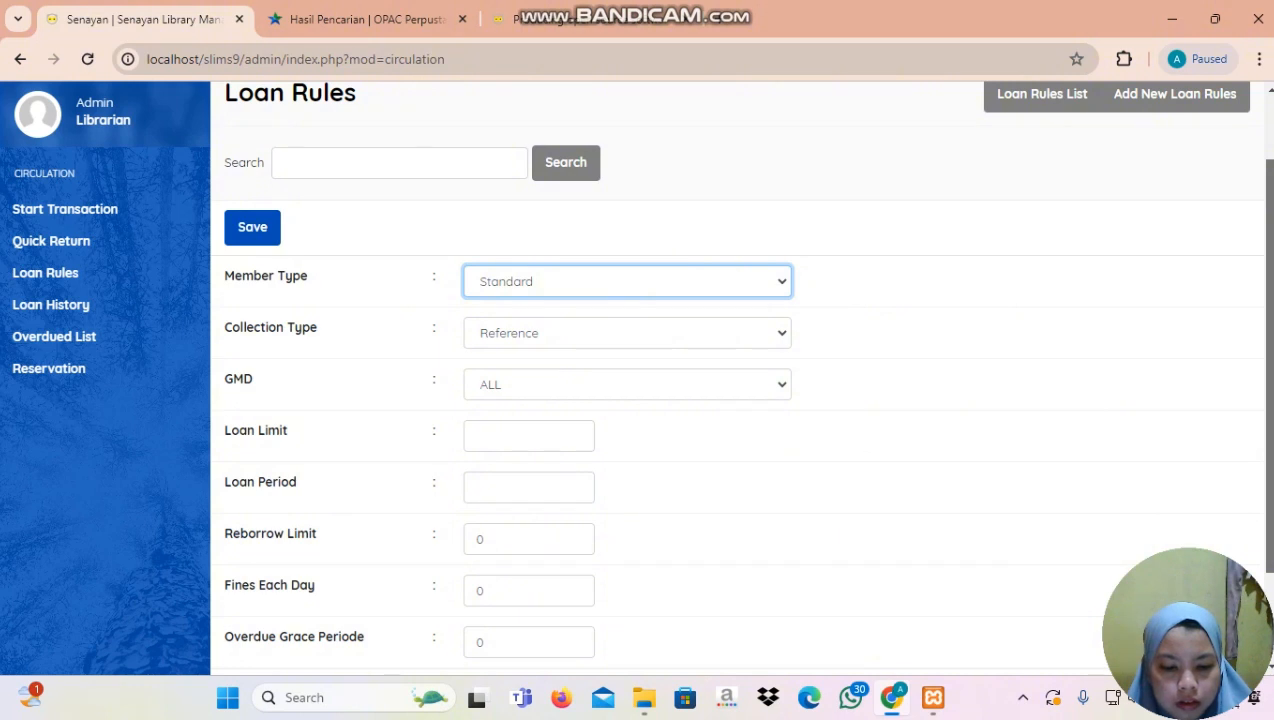
pyautogui.scroll(1, 737, 378)
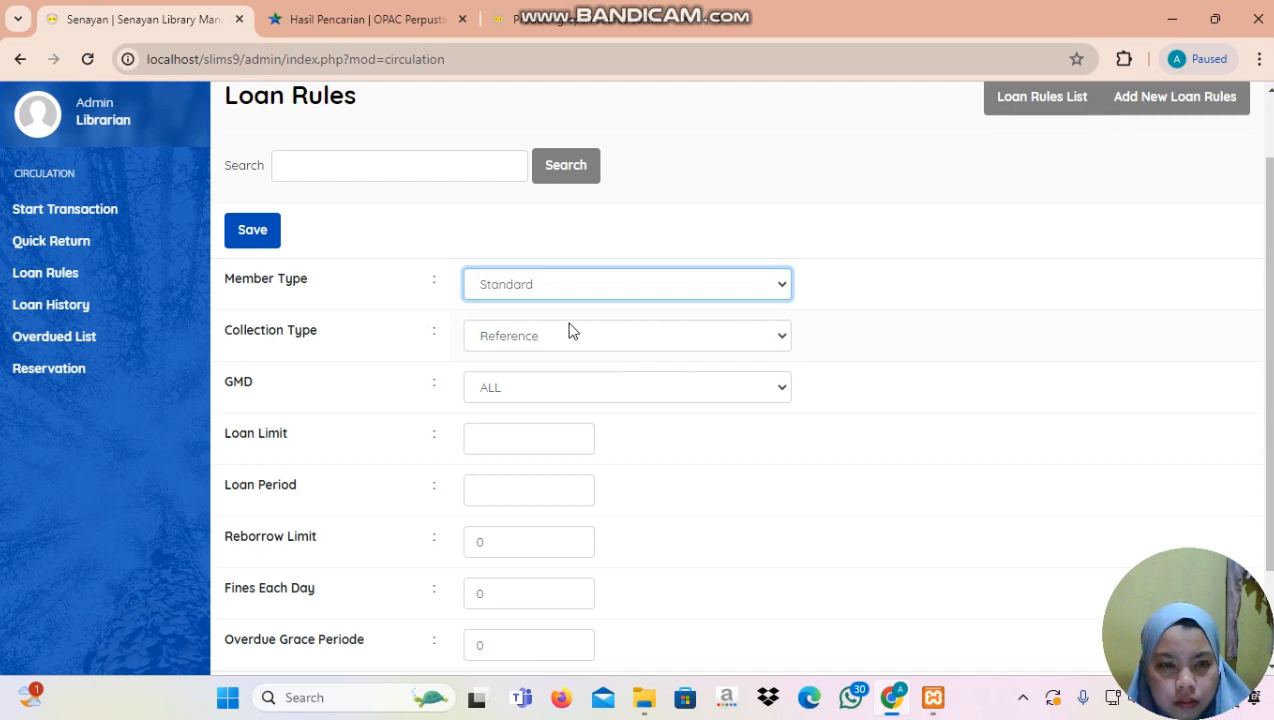
pyautogui.click(498, 340)
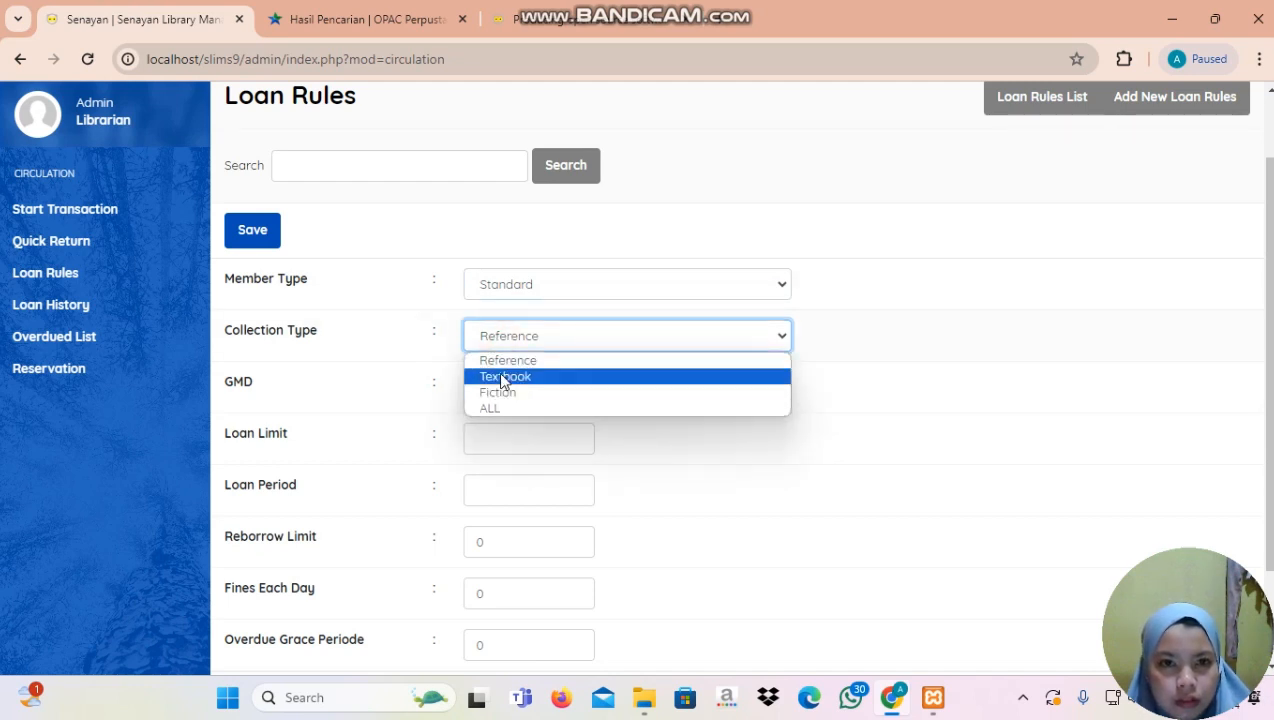
pyautogui.click(500, 377)
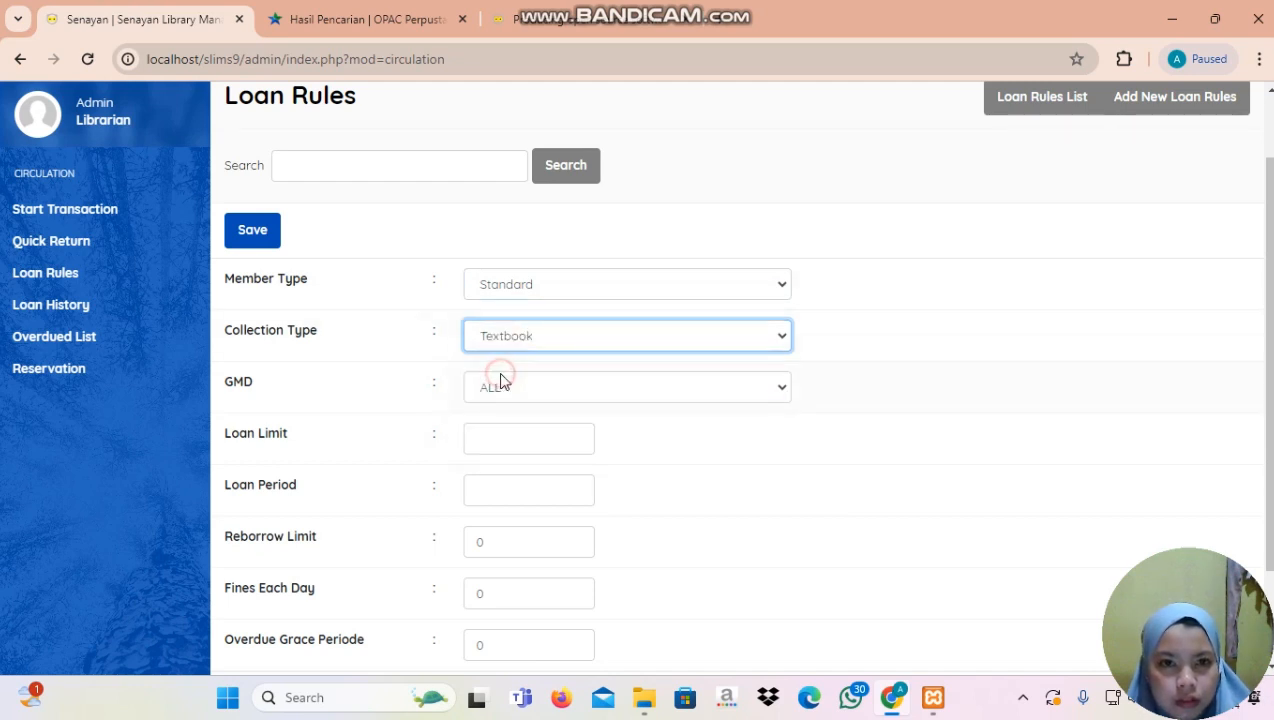
pyautogui.click(565, 278)
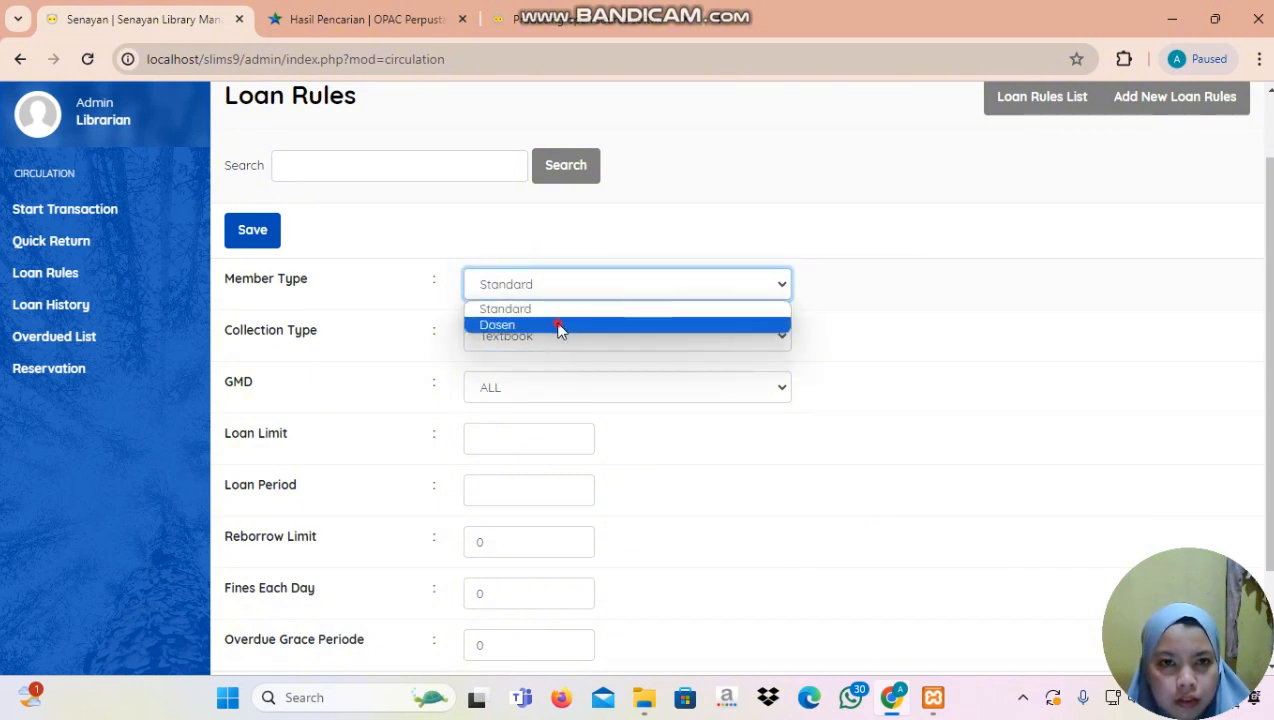
pyautogui.click(558, 325)
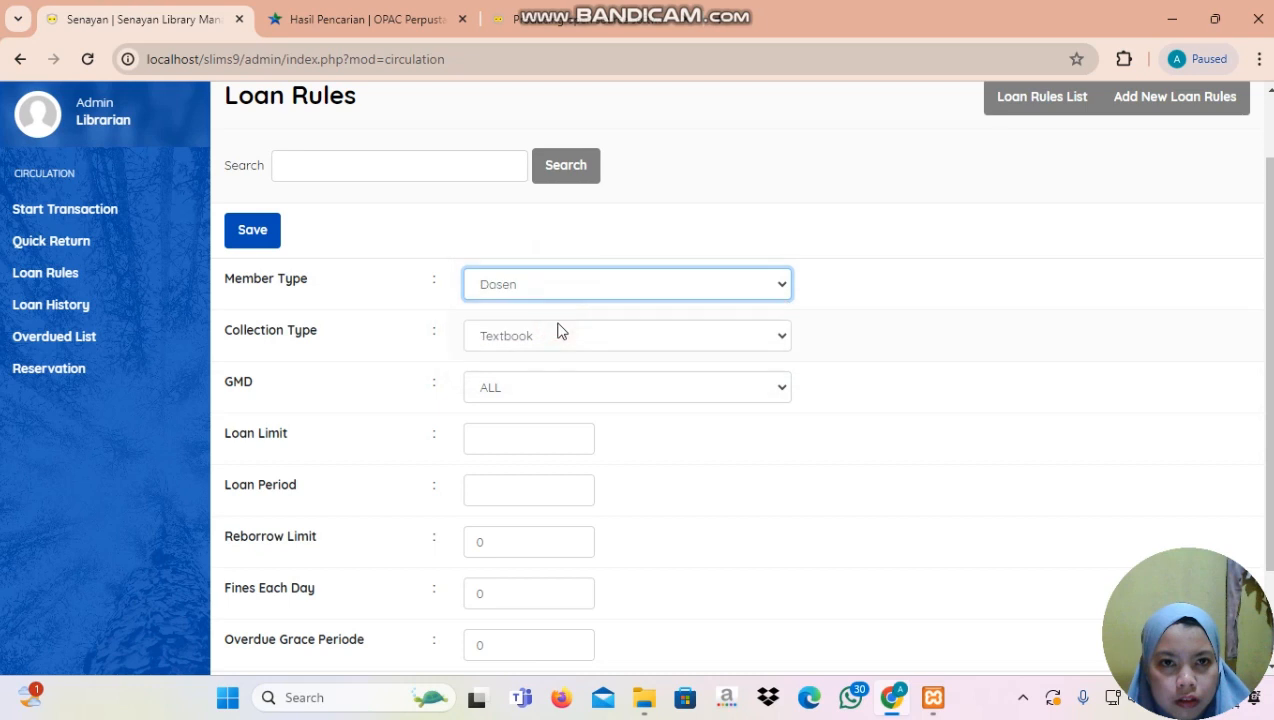
pyautogui.click(573, 389)
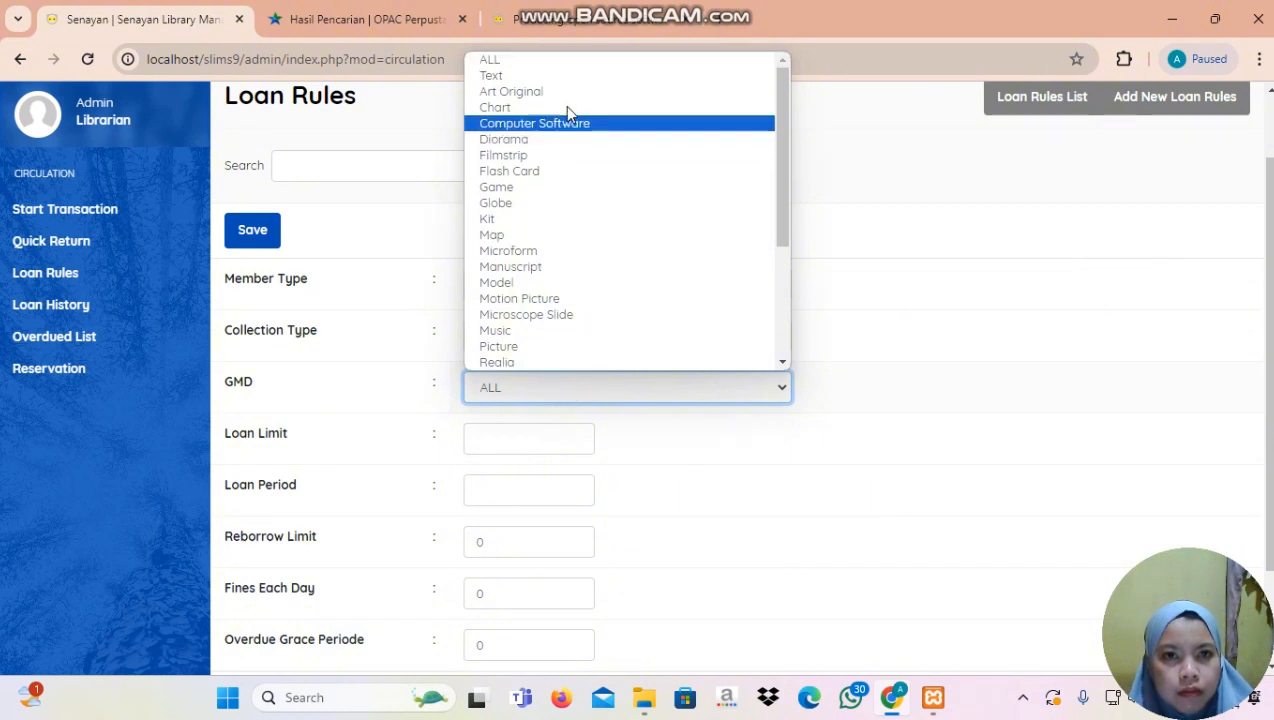
pyautogui.click(572, 78)
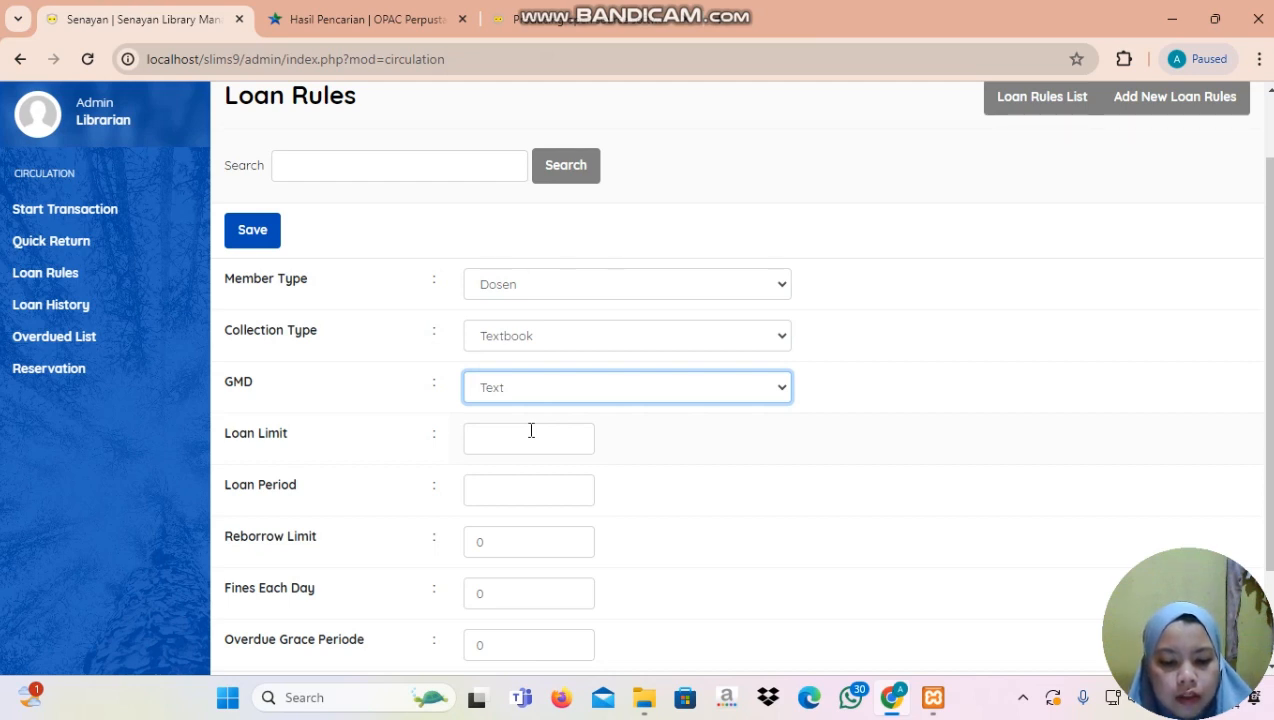
# - Set the new rule's loan limit to 5, loan period to 14 and reborrow limit to 2
pyautogui.click(531, 430)
pyautogui.click(537, 485)
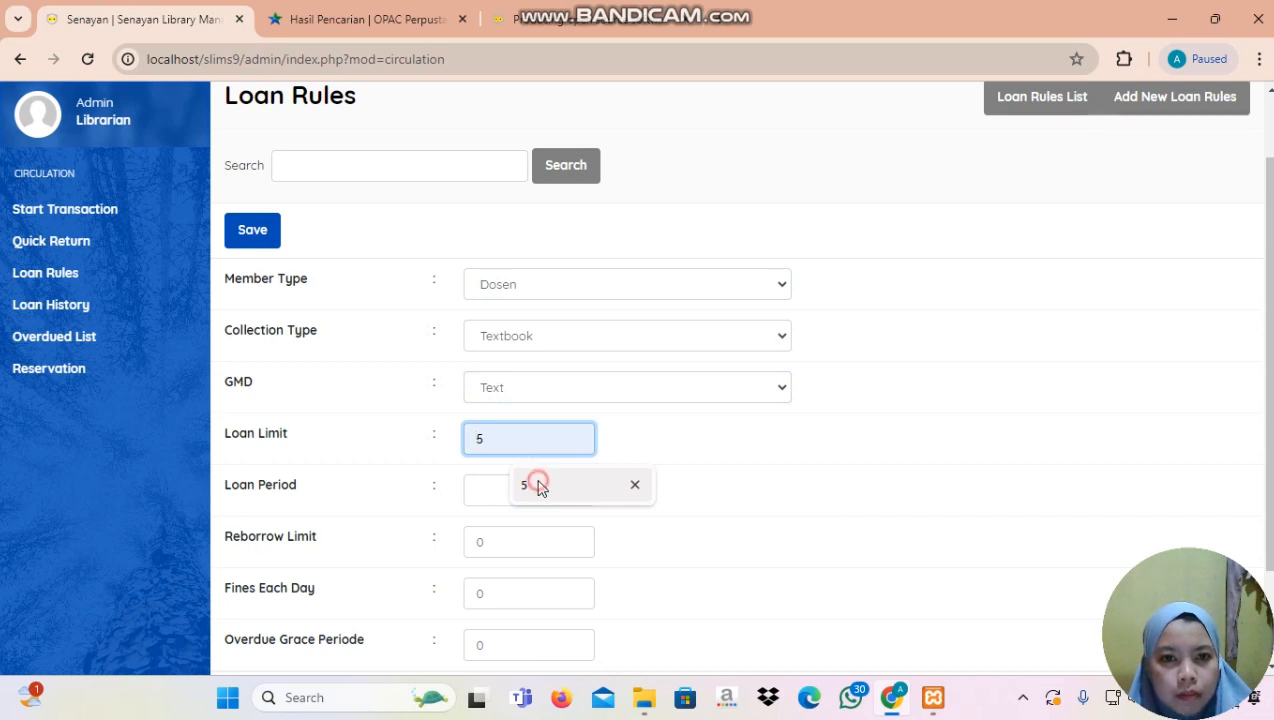
pyautogui.click(520, 495)
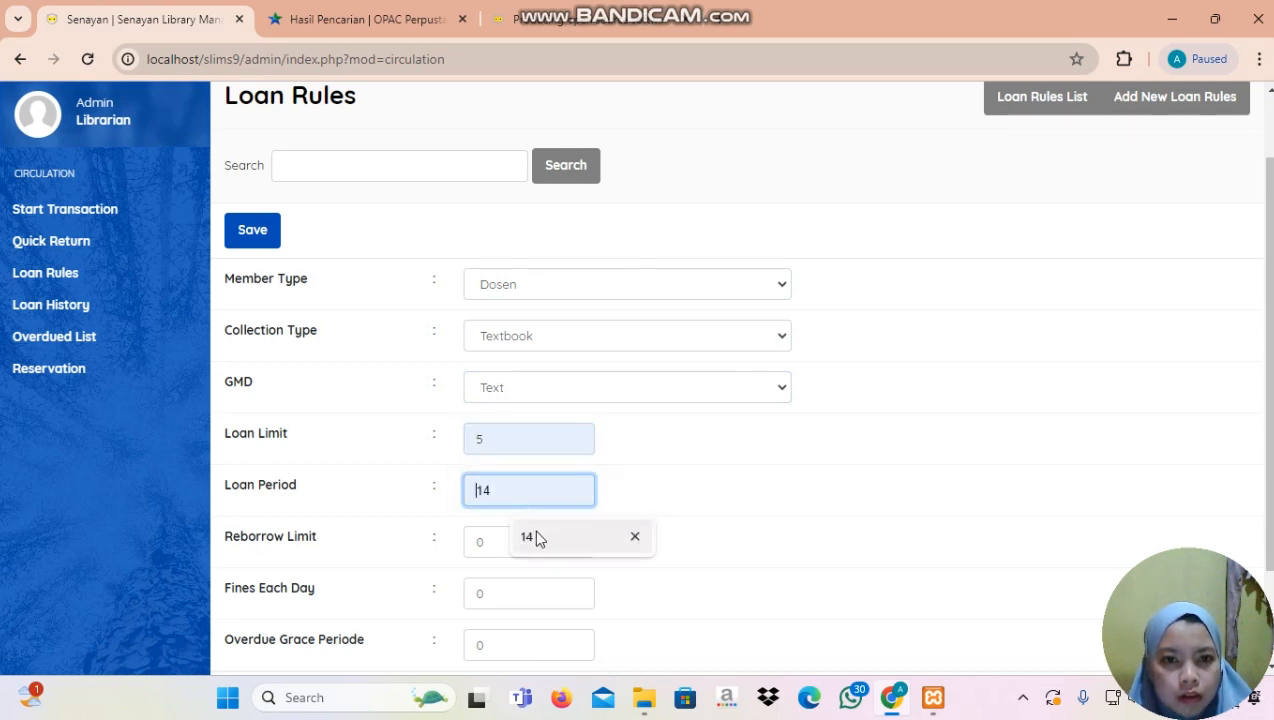
pyautogui.click(536, 538)
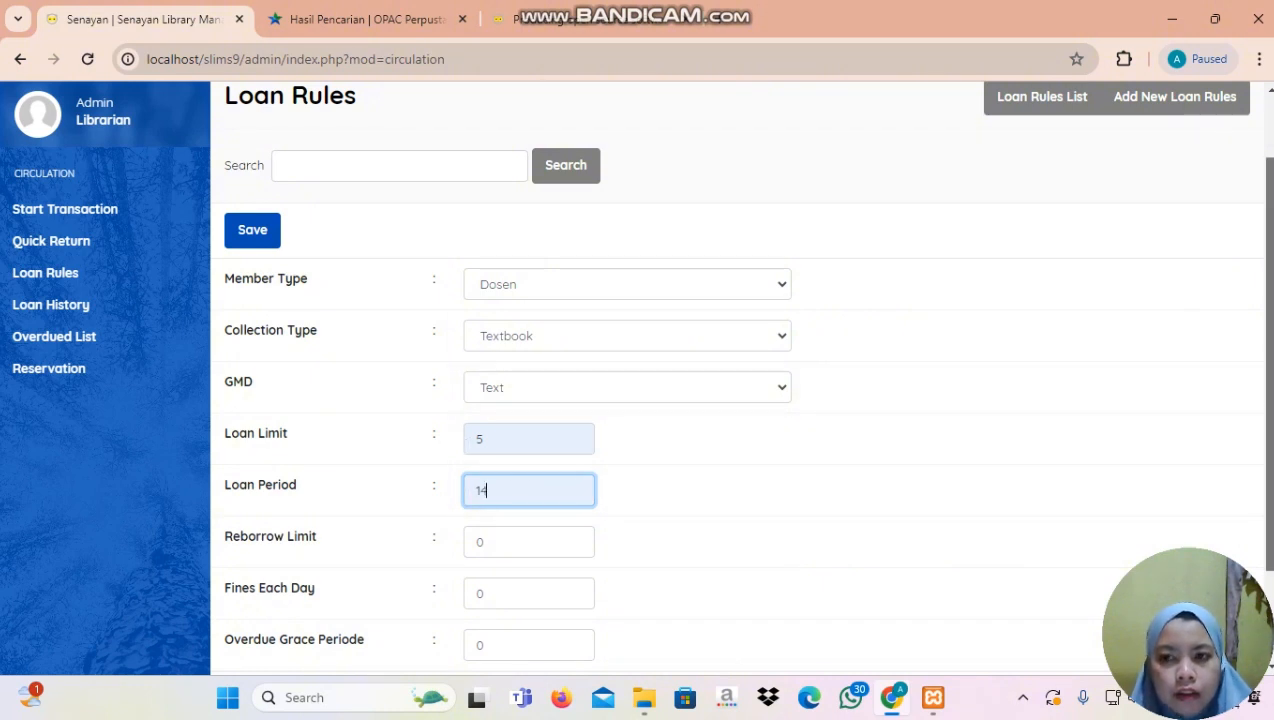
pyautogui.scroll(-2, 740, 377)
pyautogui.scroll(-1, 740, 377)
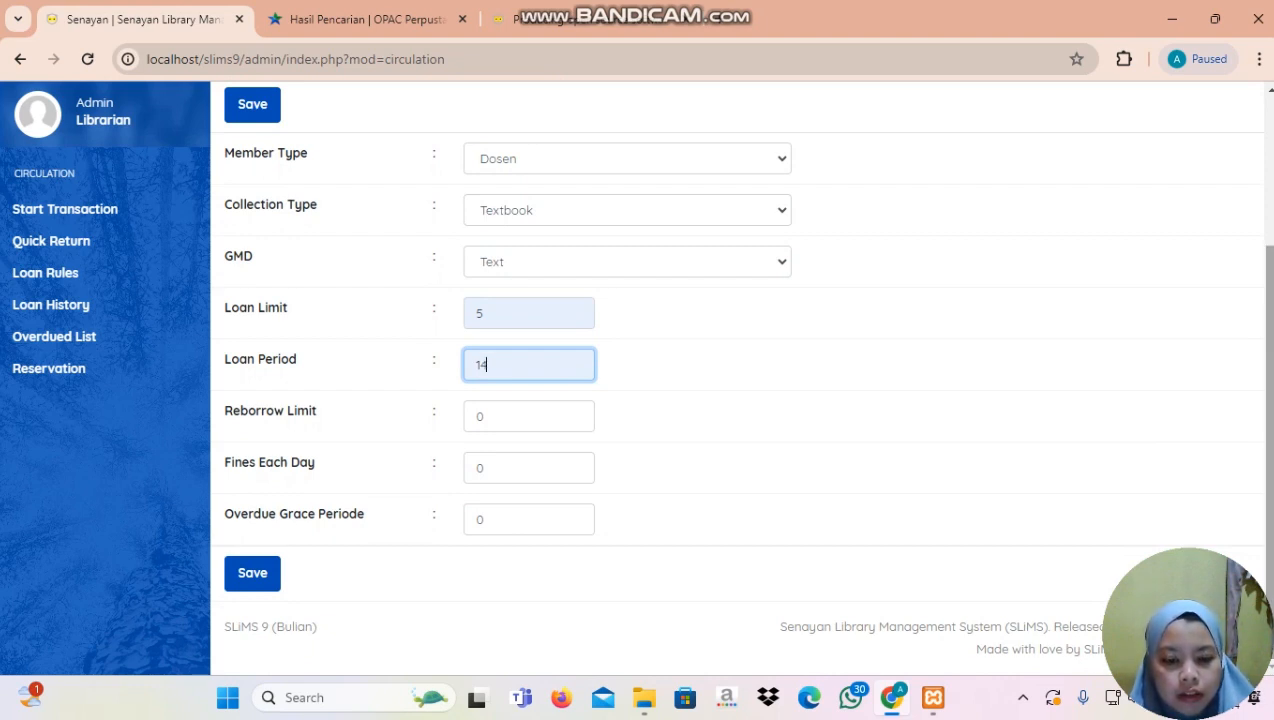
pyautogui.click(513, 421)
pyautogui.press('BackSpace')
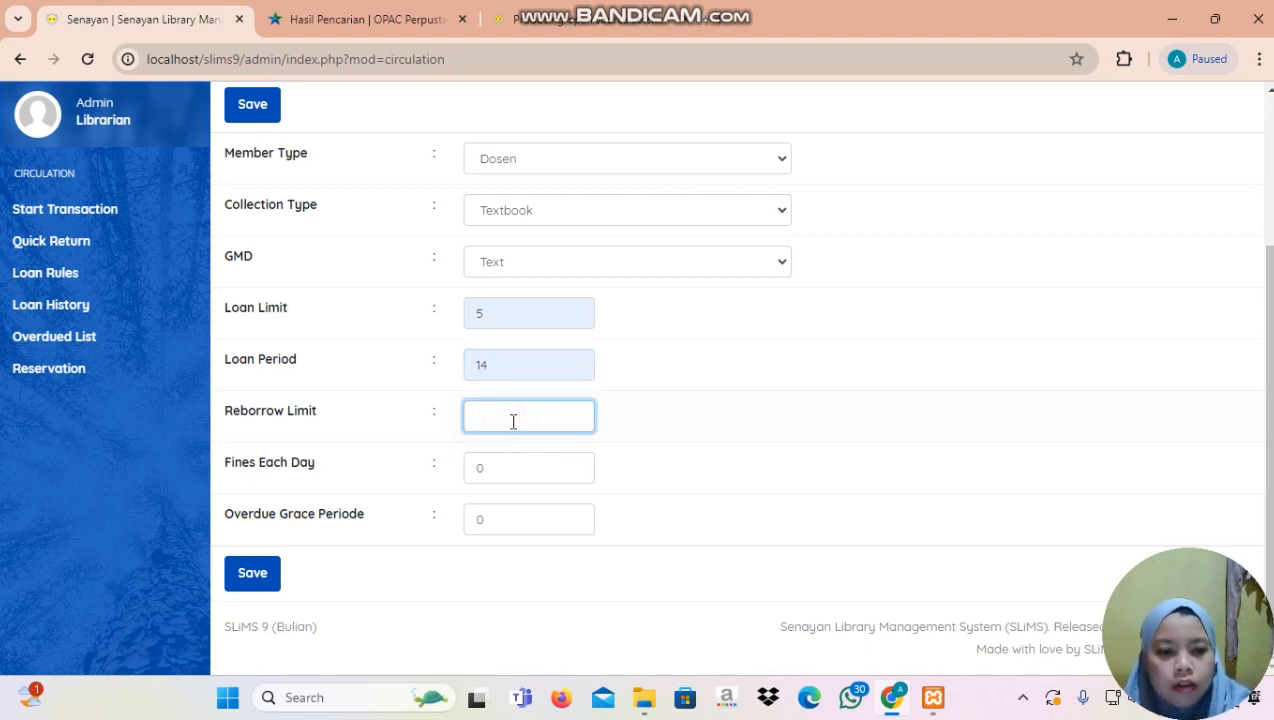
pyautogui.write('2')
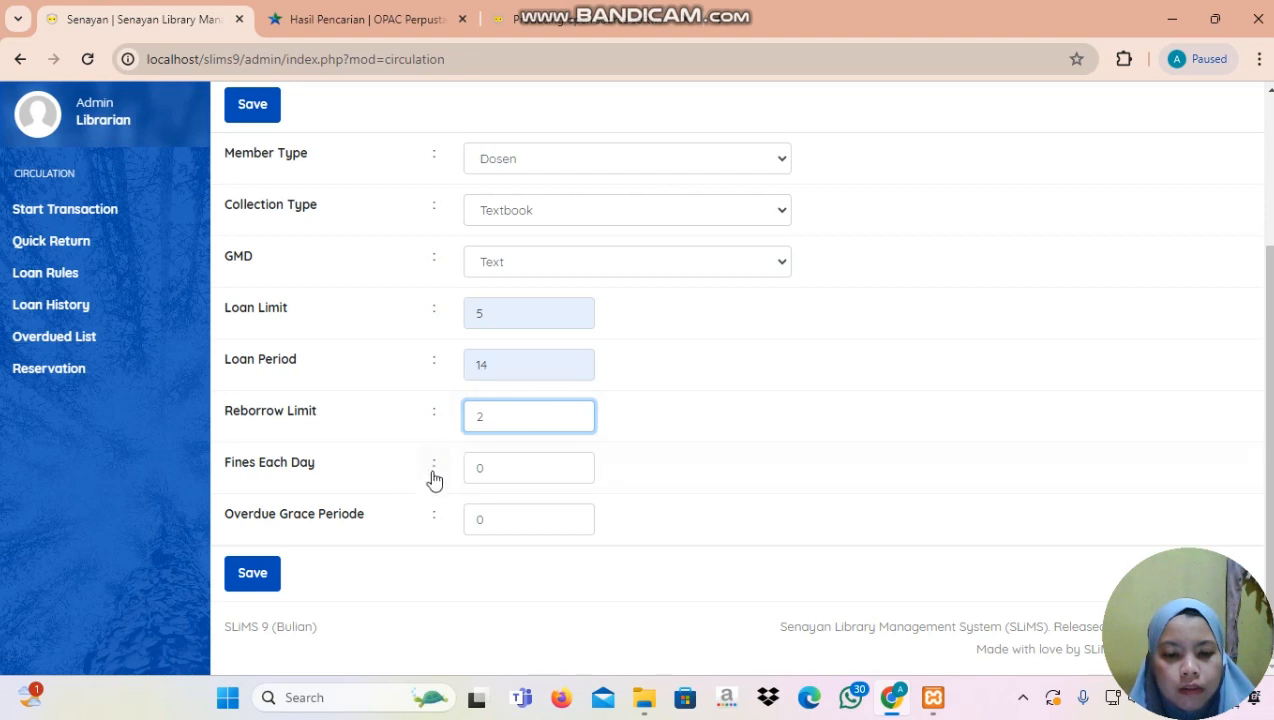
# - Set the rule's fines for each day to 1000 and save the new loan rule
pyautogui.click(524, 477)
pyautogui.press('BackSpace')
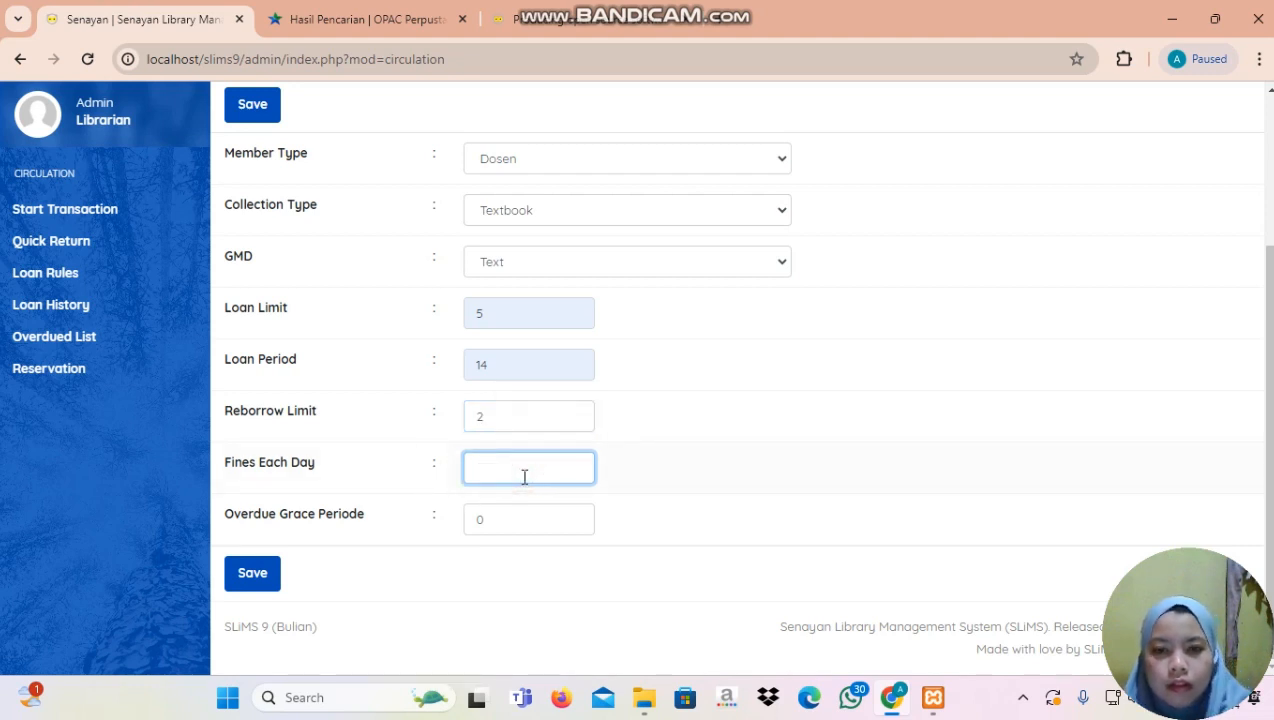
pyautogui.write('1000')
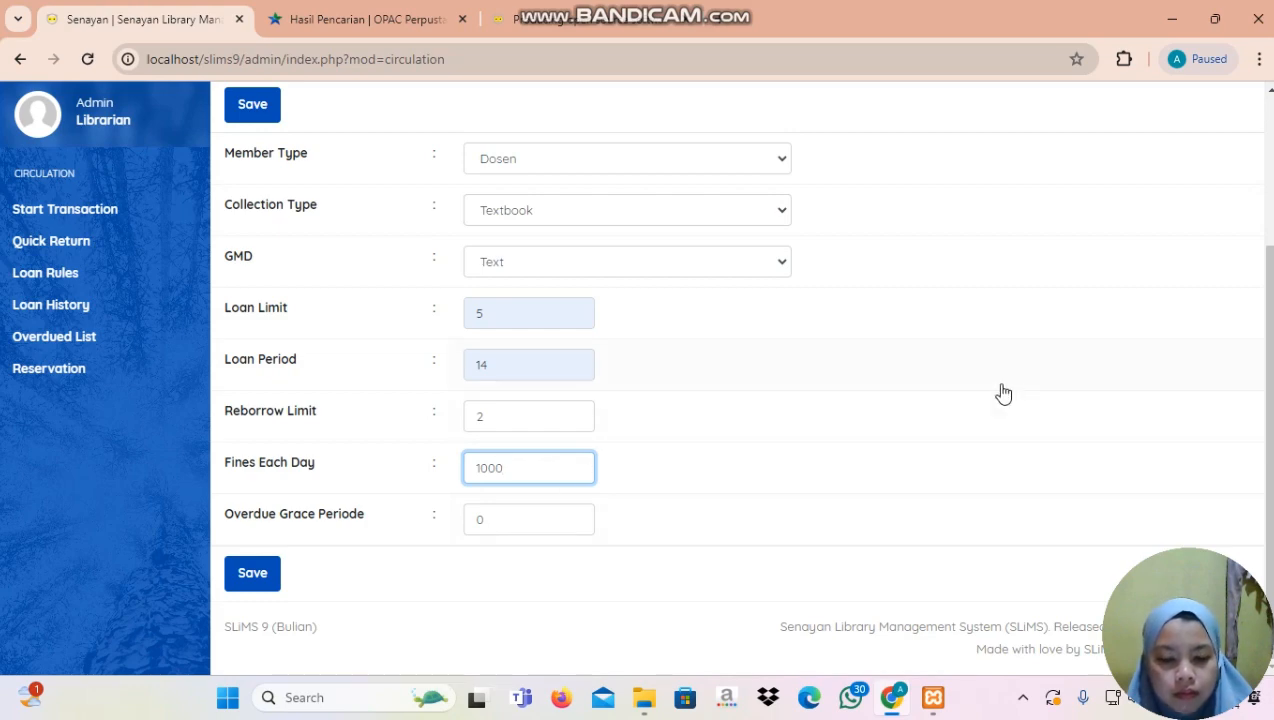
pyautogui.moveTo(1271, 335)
pyautogui.mouseDown()
pyautogui.moveTo(1271, 187)
pyautogui.moveTo(1272, 333)
pyautogui.mouseUp()
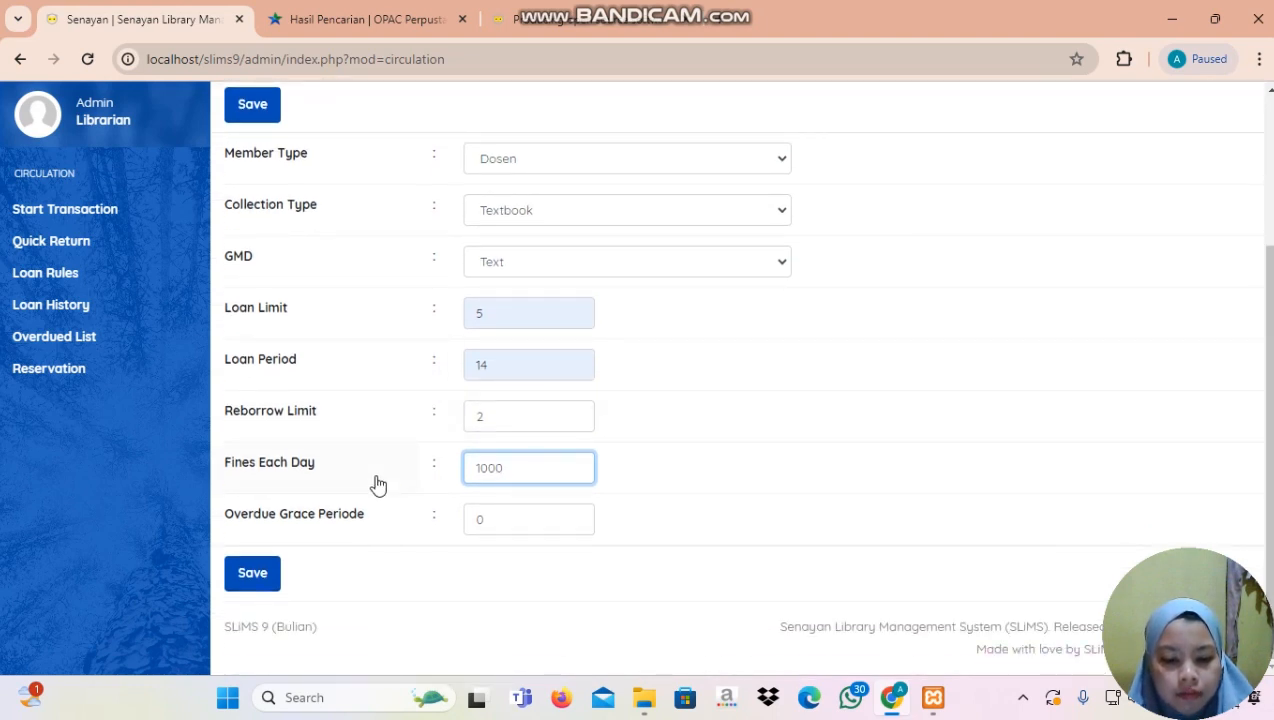
pyautogui.click(274, 585)
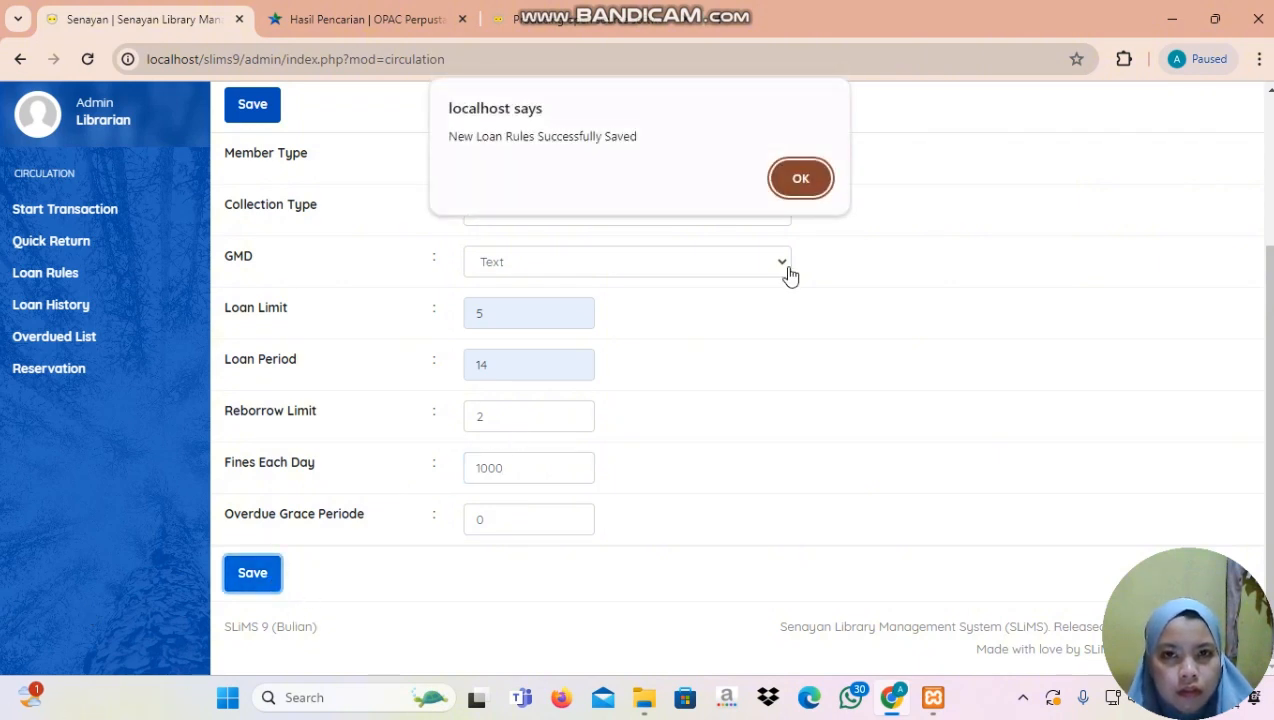
pyautogui.click(800, 179)
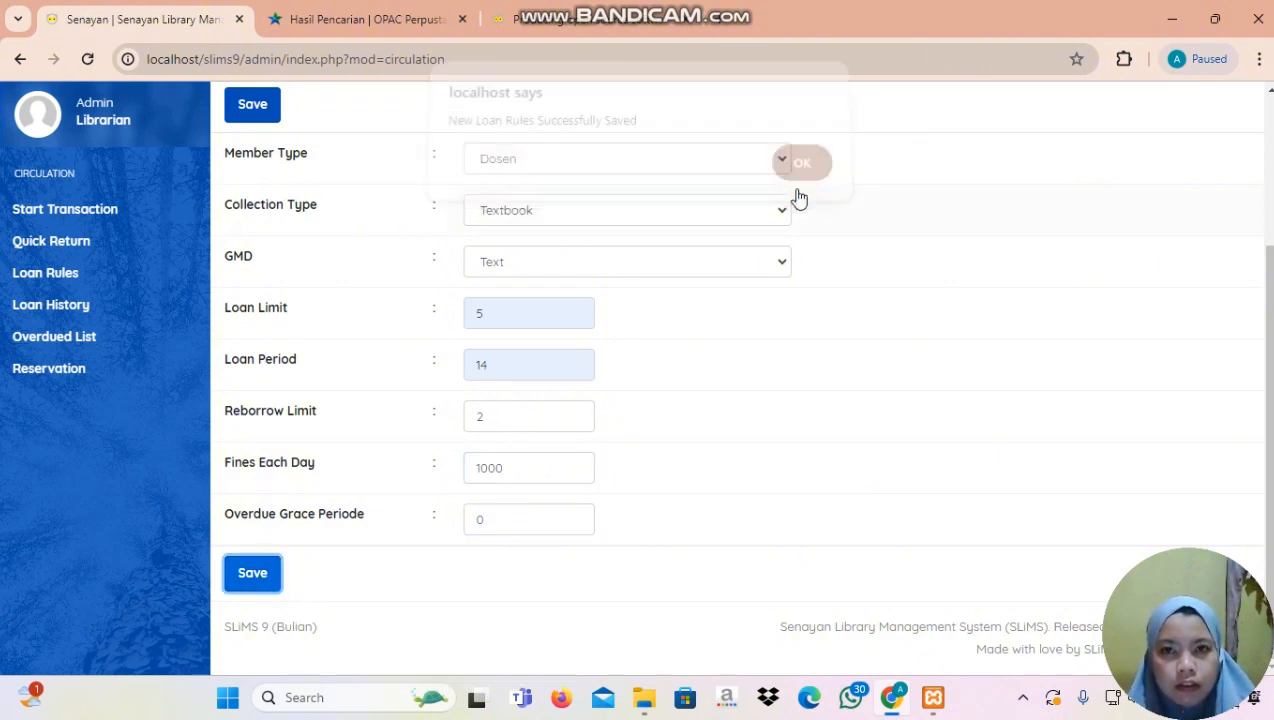
pyautogui.scroll(1, 740, 400)
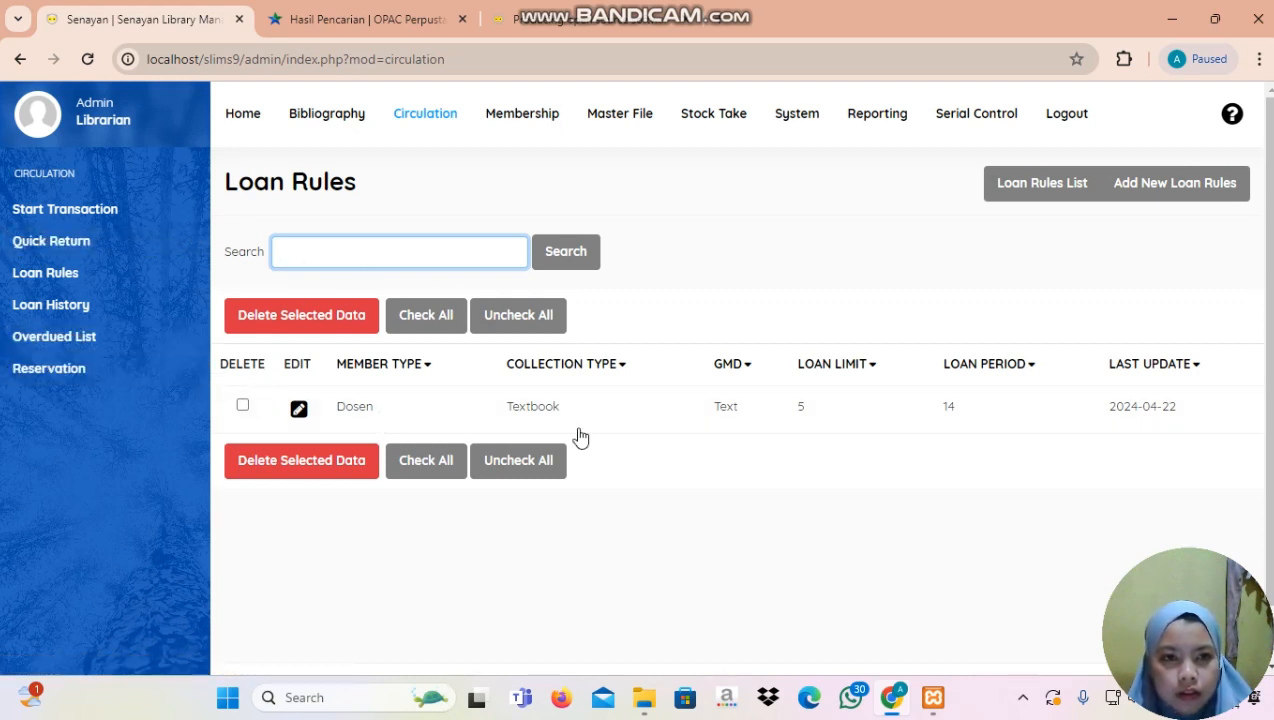
# - View the loan history report, the overdue list and the reservation list in the circulation module
pyautogui.click(102, 321)
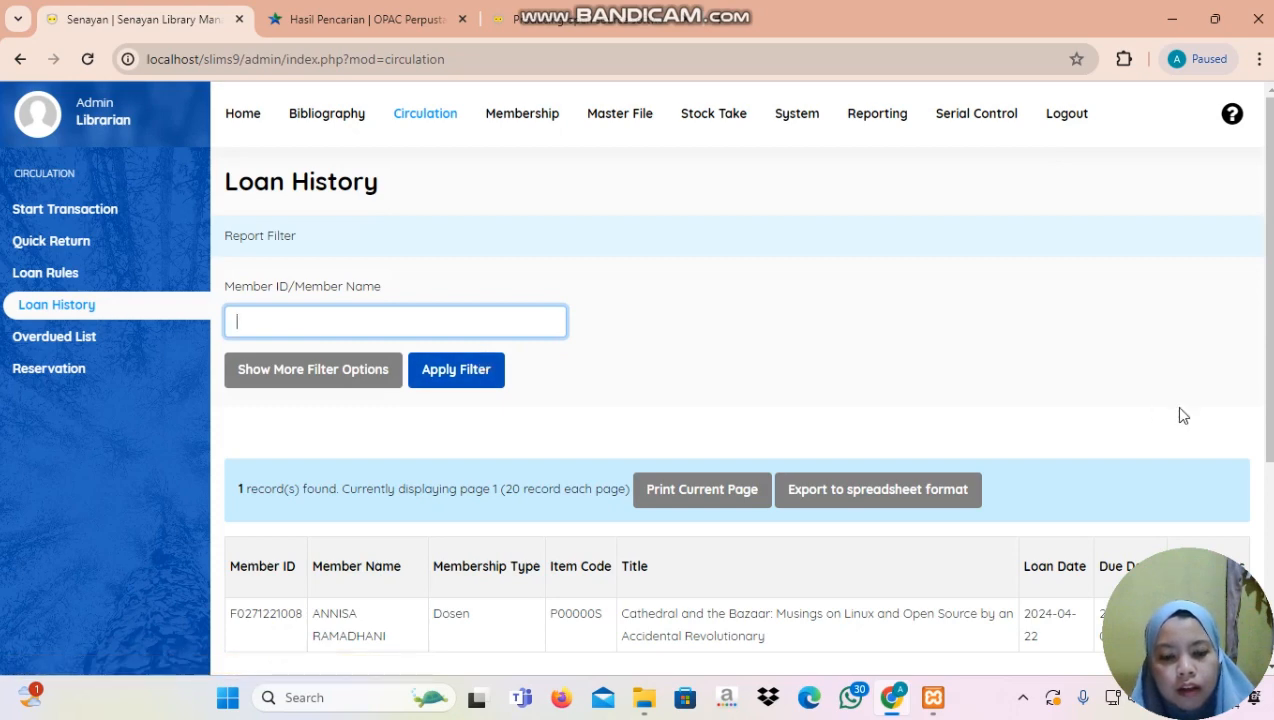
pyautogui.scroll(-3, 738, 400)
pyautogui.scroll(3, 738, 400)
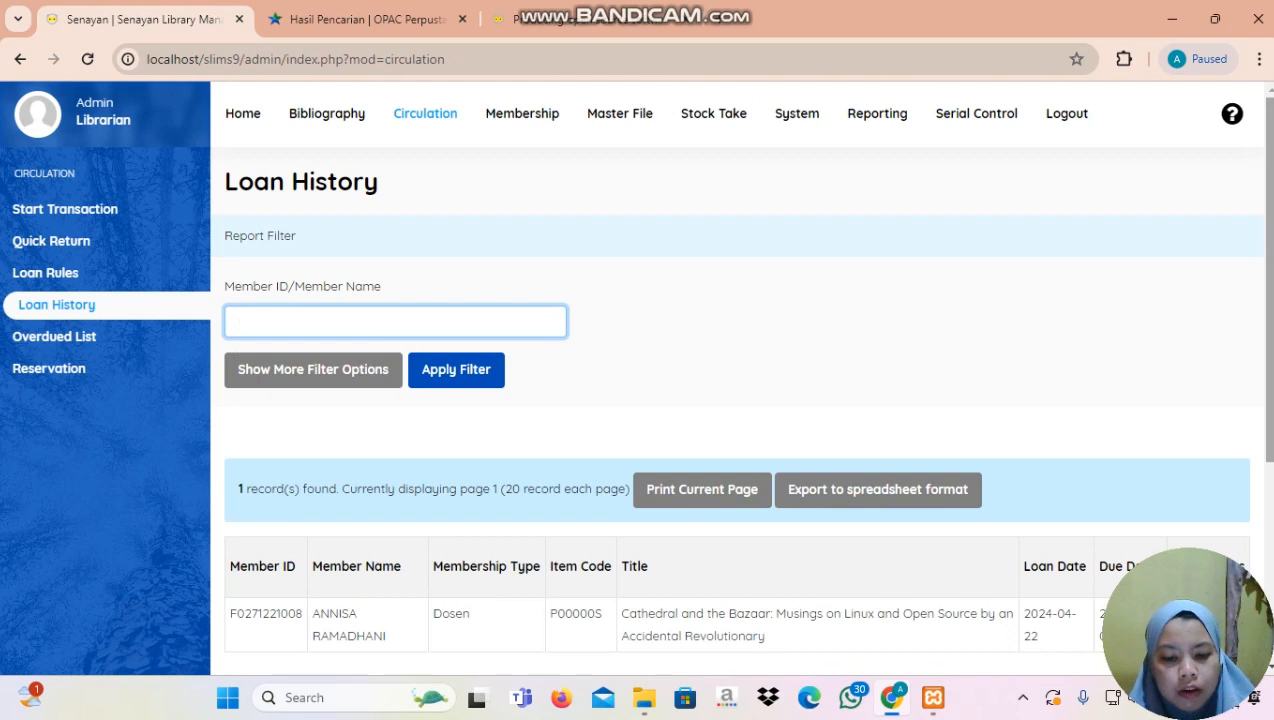
pyautogui.click(93, 347)
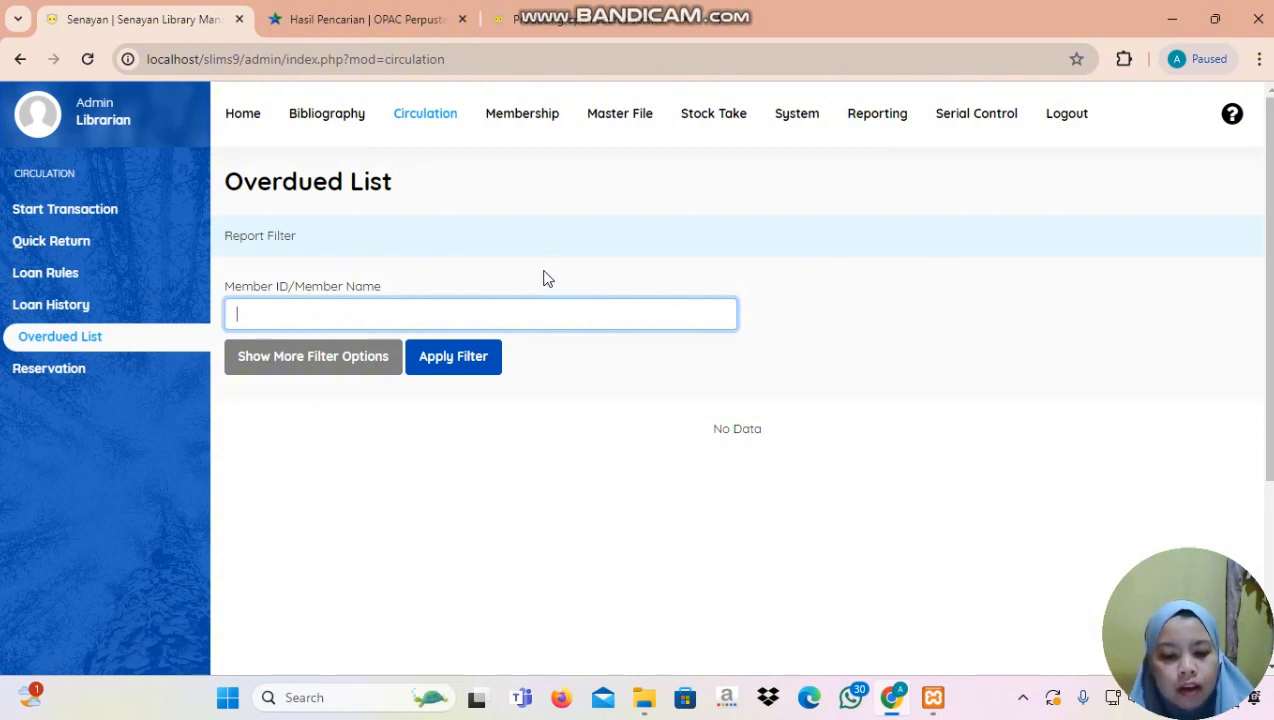
pyautogui.click(123, 375)
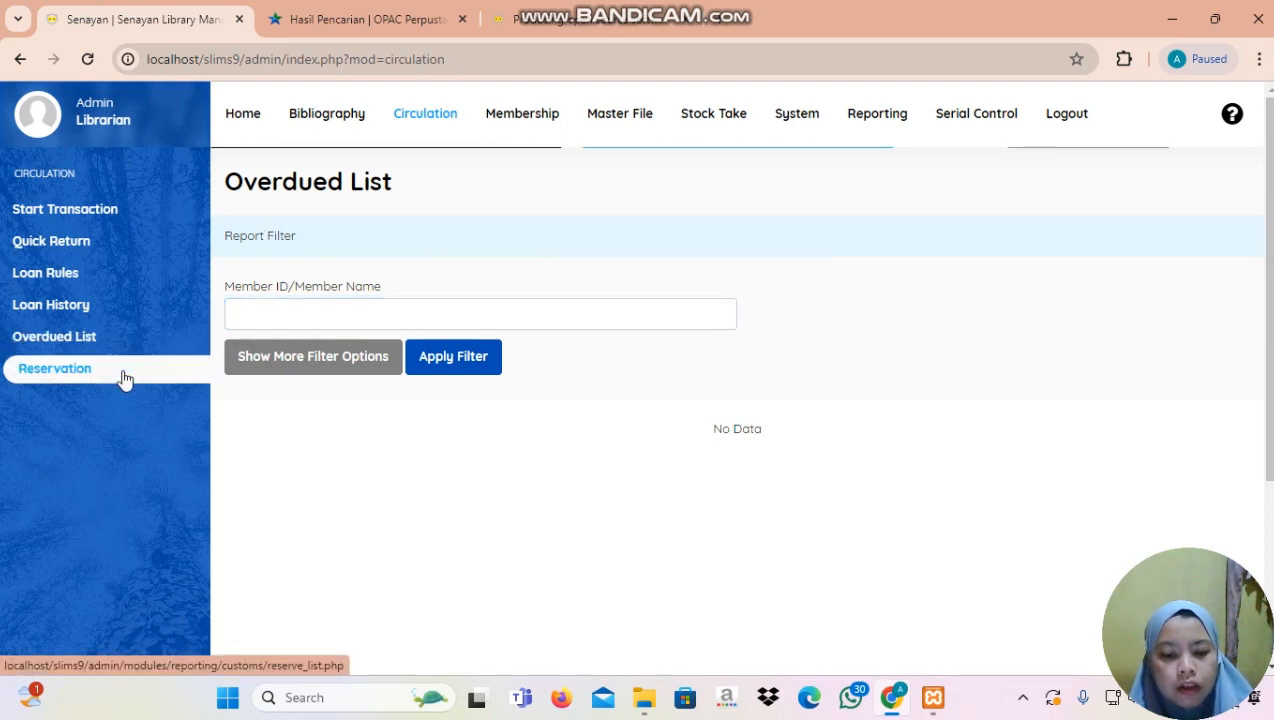